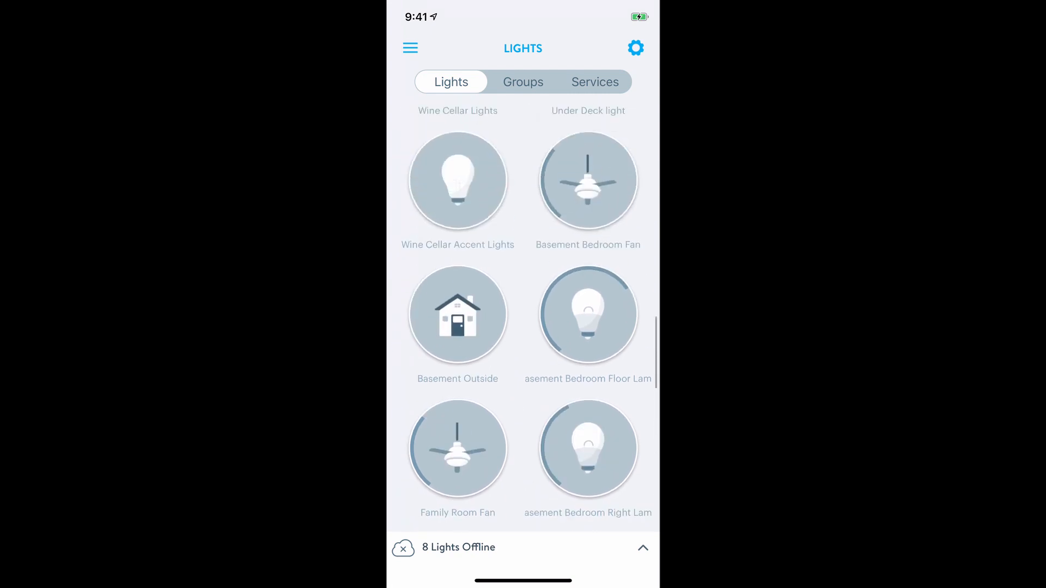
- Look through the full list of lights, fans and outlets on the Lights page
scroll(523, 316, "down", 15)
scroll(523, 316, "up", 15)
scroll(523, 316, "down", 8)
scroll(523, 316, "down", 4)
scroll(523, 316, "up", 5)
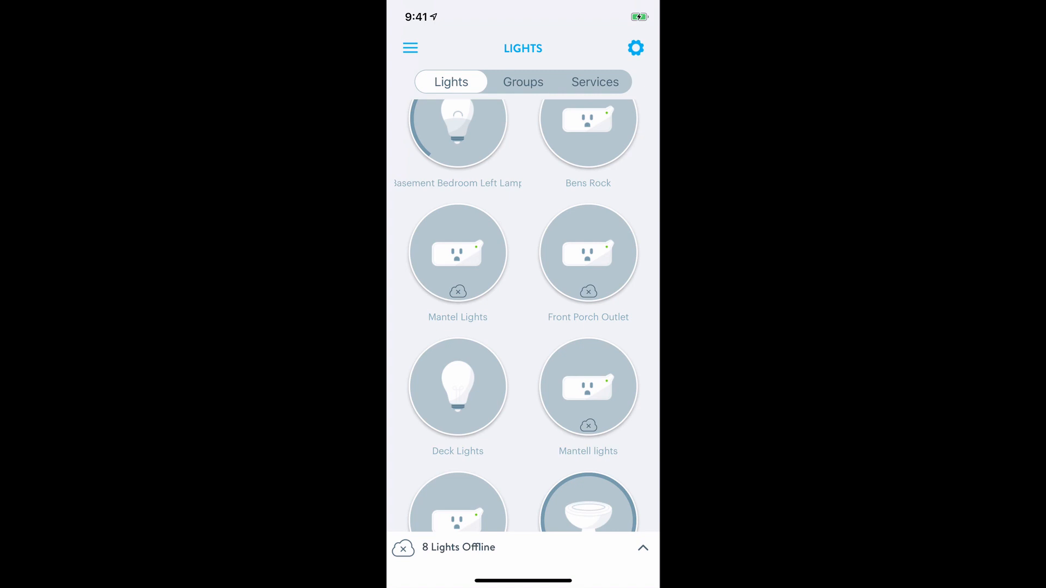
scroll(523, 316, "up", 5)
scroll(523, 316, "down", 2)
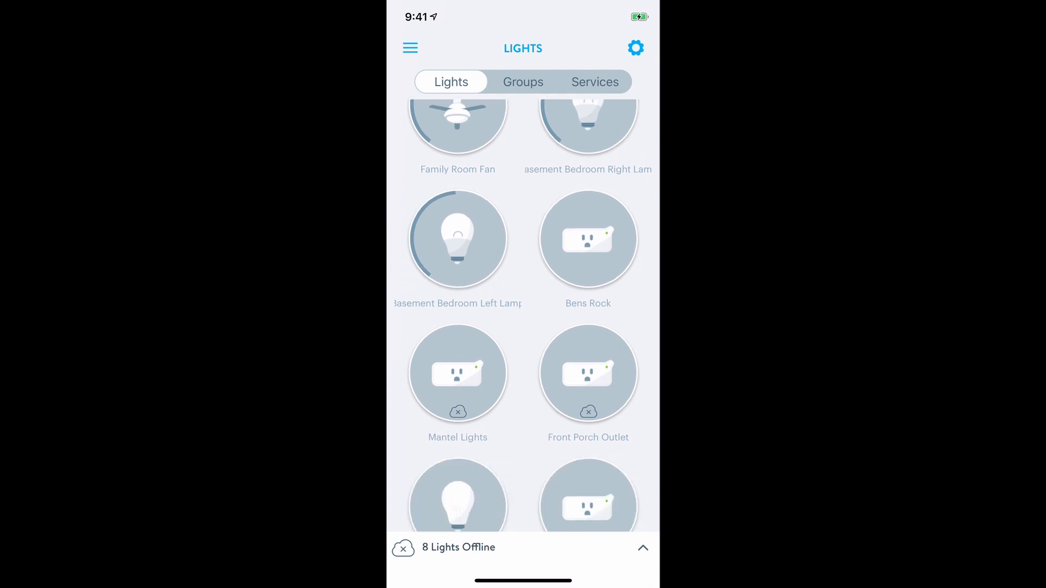
scroll(523, 316, "up", 15)
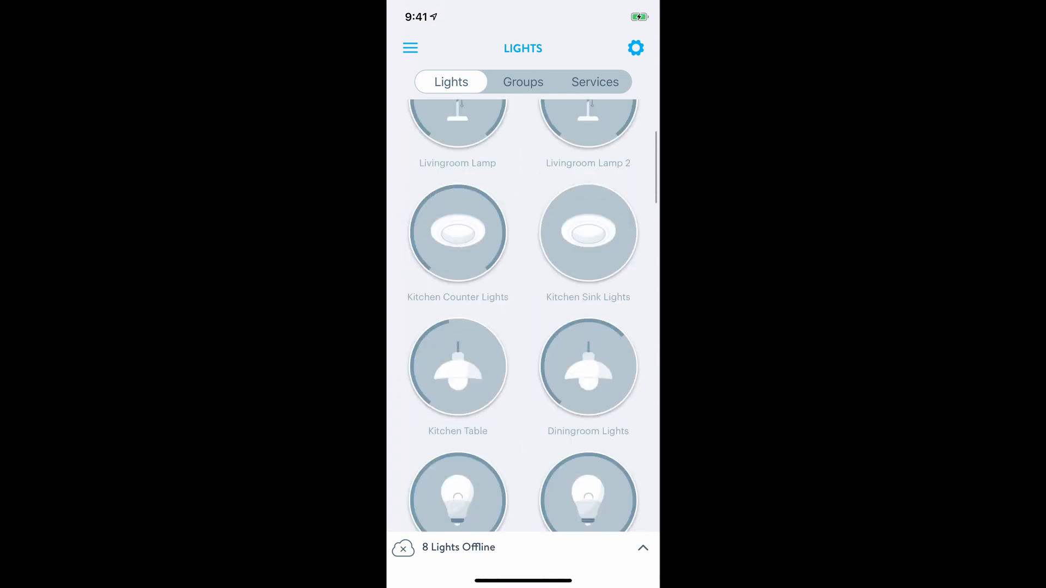
scroll(523, 316, "up", 5)
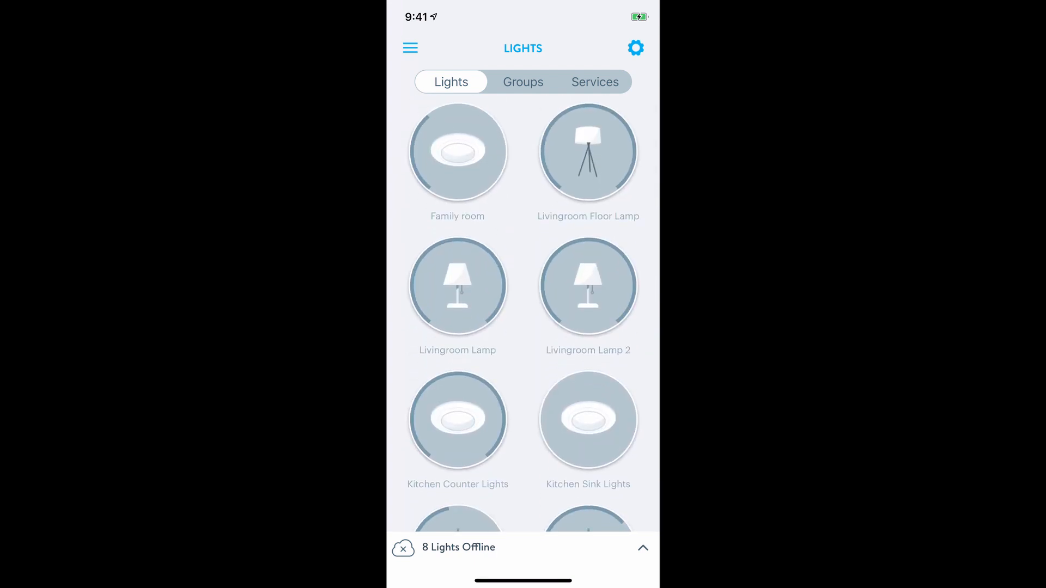
- Open the Family room light's edit page, view its icon choices and settings, and return to the lights list
left_click(458, 152)
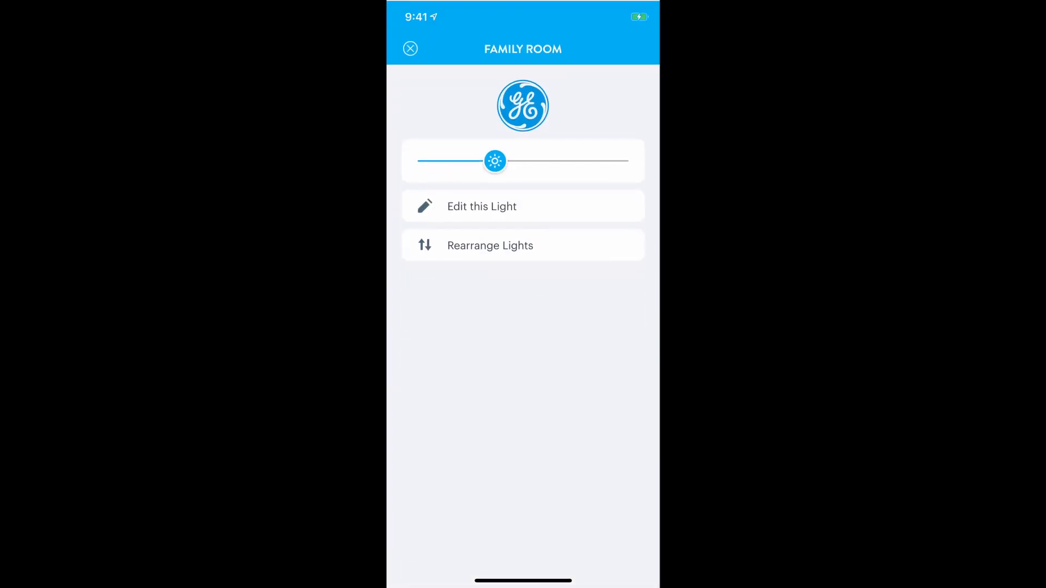
left_click(481, 206)
left_click(449, 122)
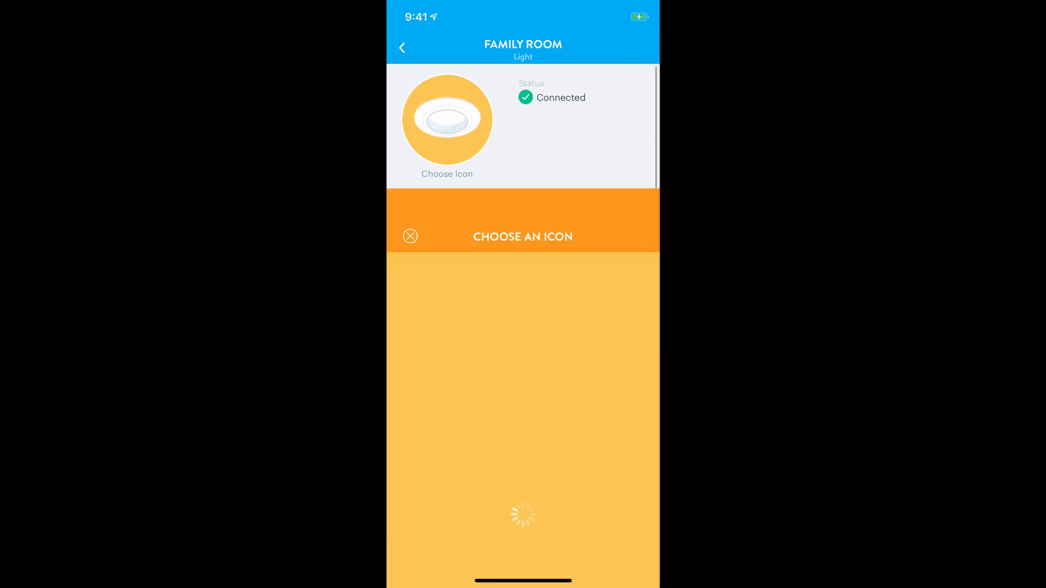
scroll(523, 327, "down", 6)
scroll(523, 327, "up", 7)
left_click(410, 48)
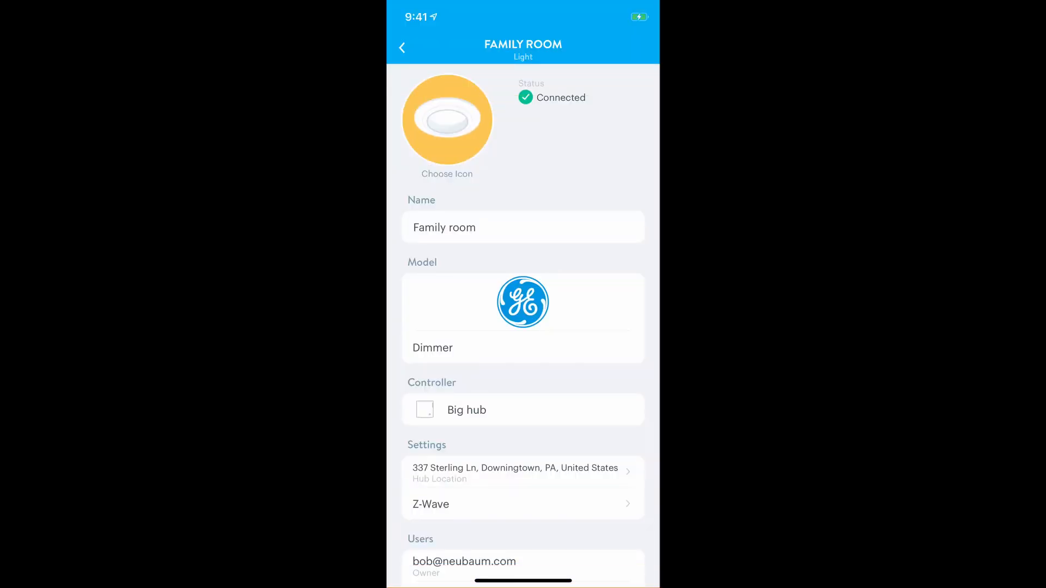
left_click(402, 48)
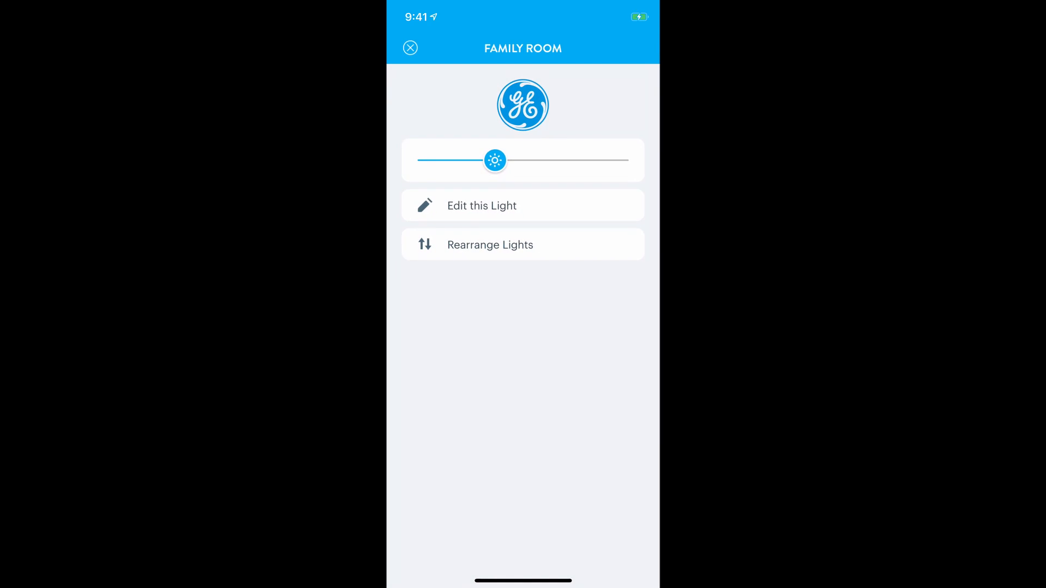
left_click(410, 48)
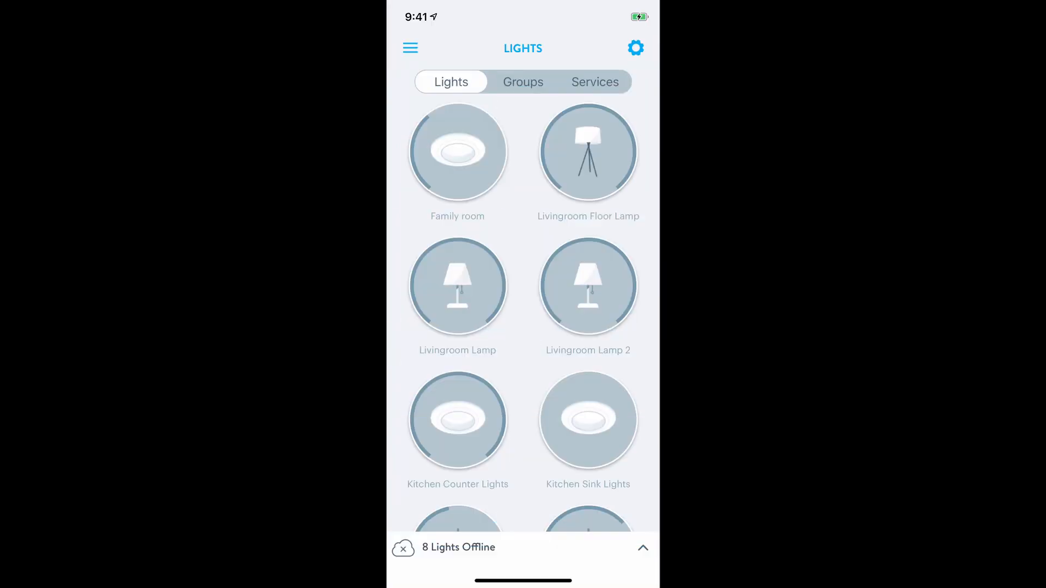
- Switch from the lights list to the Locks page and check the Front Door and Mudroom locks
scroll(523, 316, "down", 15)
scroll(523, 316, "down", 10)
left_click(410, 48)
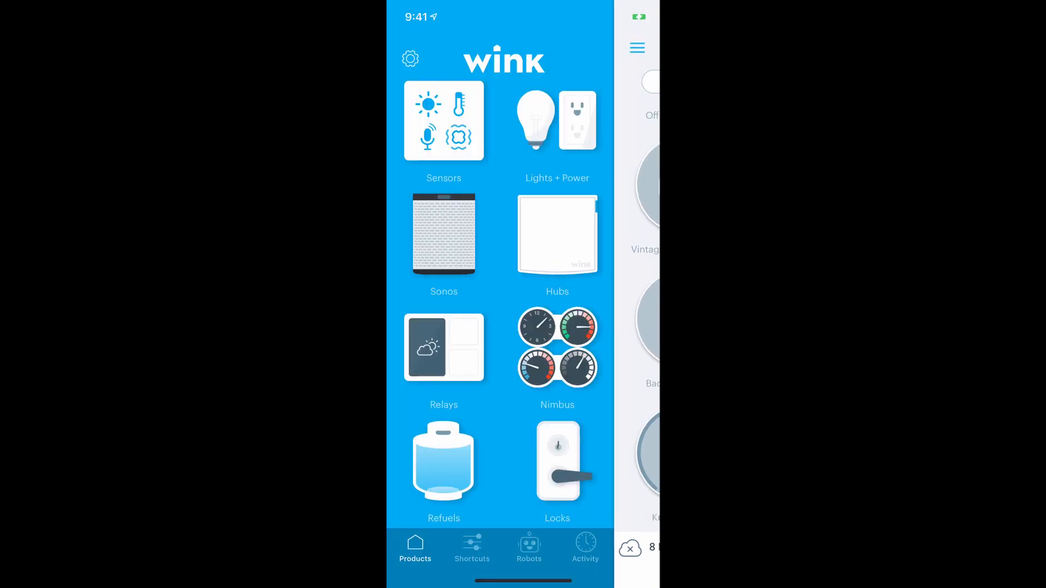
left_click(557, 468)
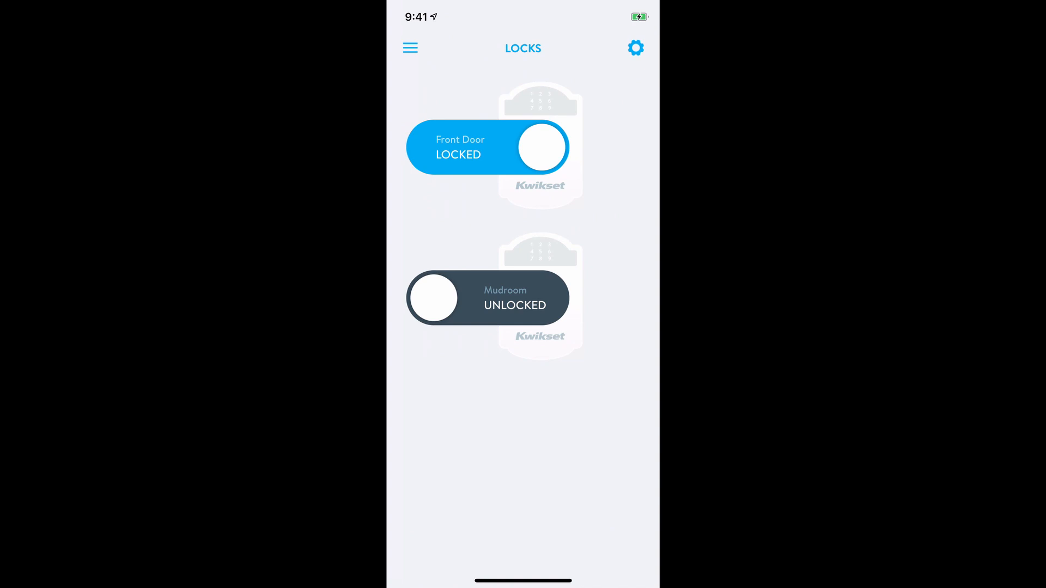
left_click(411, 48)
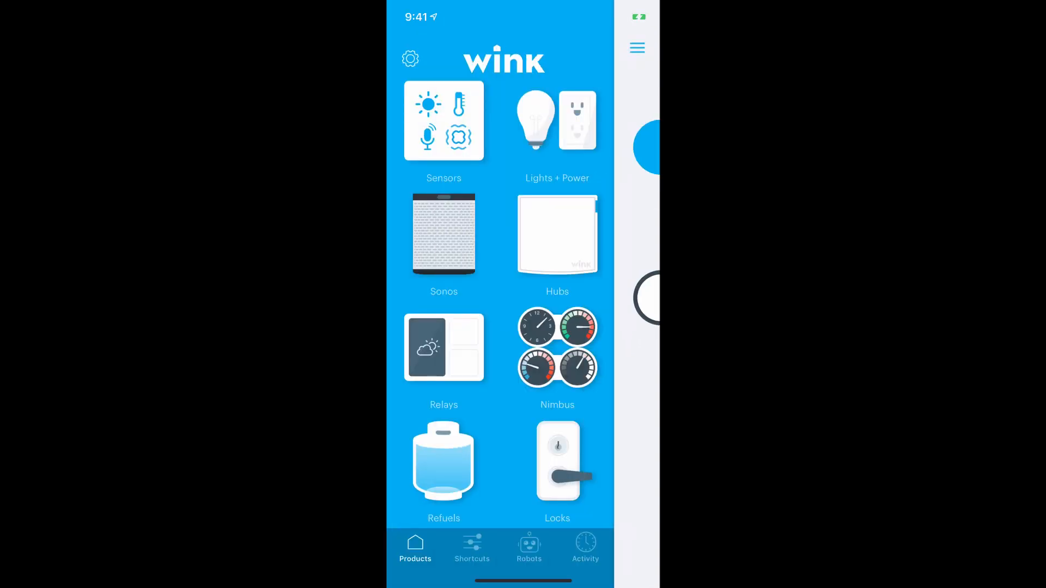
- Return to the Lights + Power products and scan the whole list of lights again
left_click(557, 122)
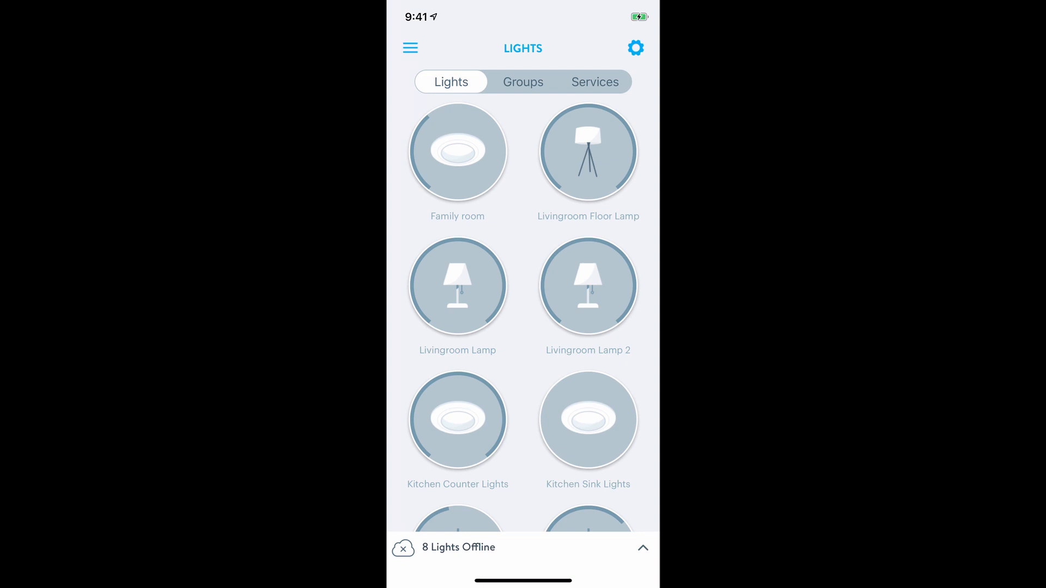
scroll(523, 316, "down", 20)
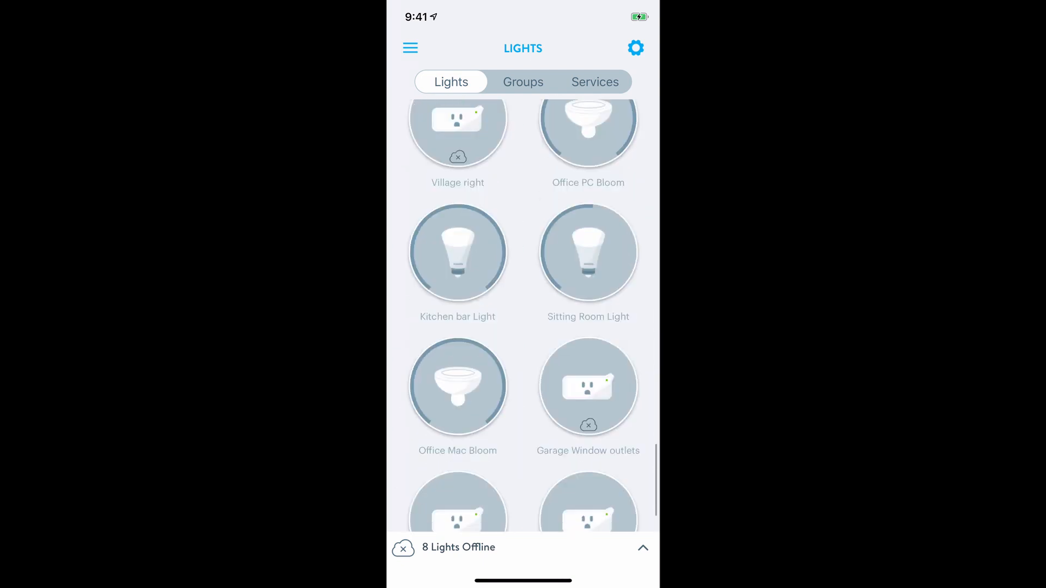
scroll(523, 316, "up", 20)
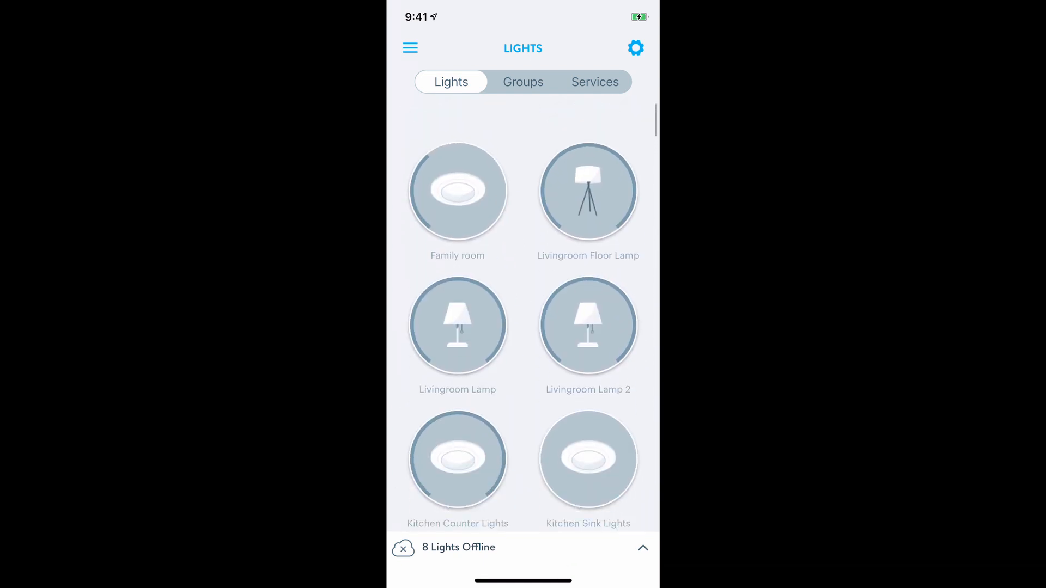
scroll(523, 316, "down", 20)
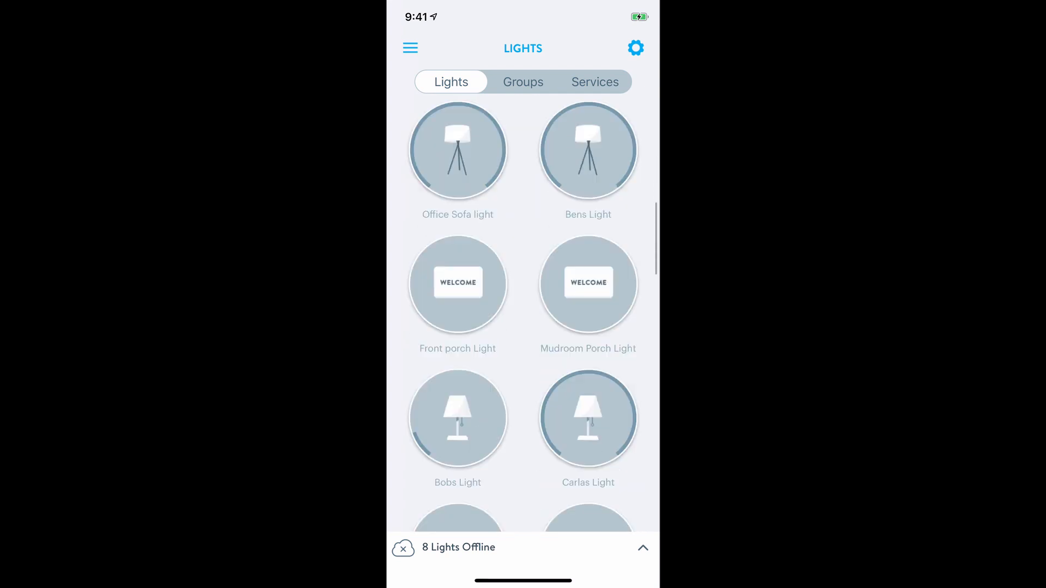
scroll(523, 315, "up", 15)
scroll(523, 316, "up", 10)
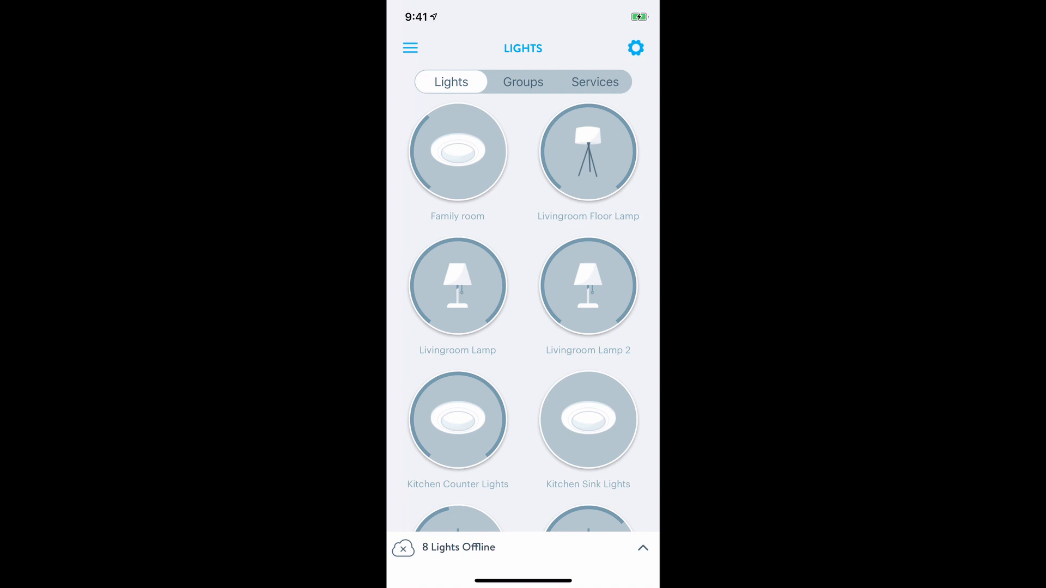
scroll(523, 316, "down", 10)
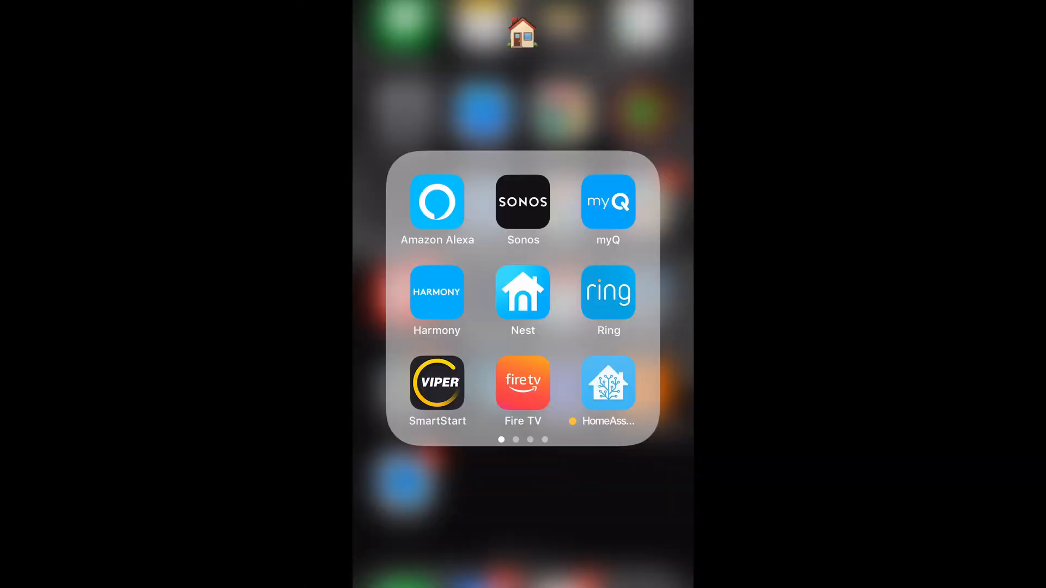
- Switch to the HomeAssistant app and examine the Home dashboard's door controls, weather forecast and Front Door camera
left_click(608, 383)
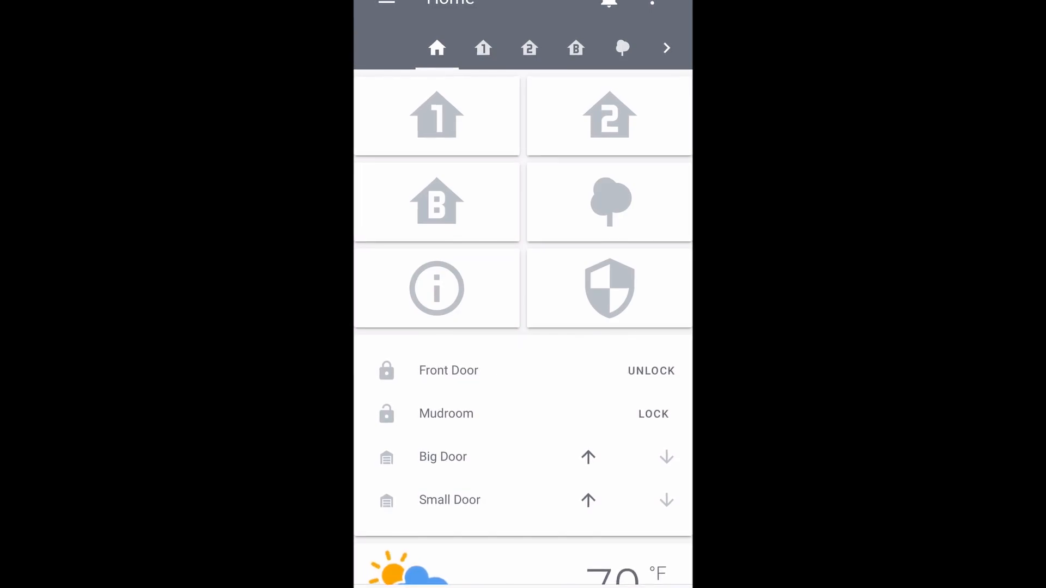
scroll(523, 294, "down", 4)
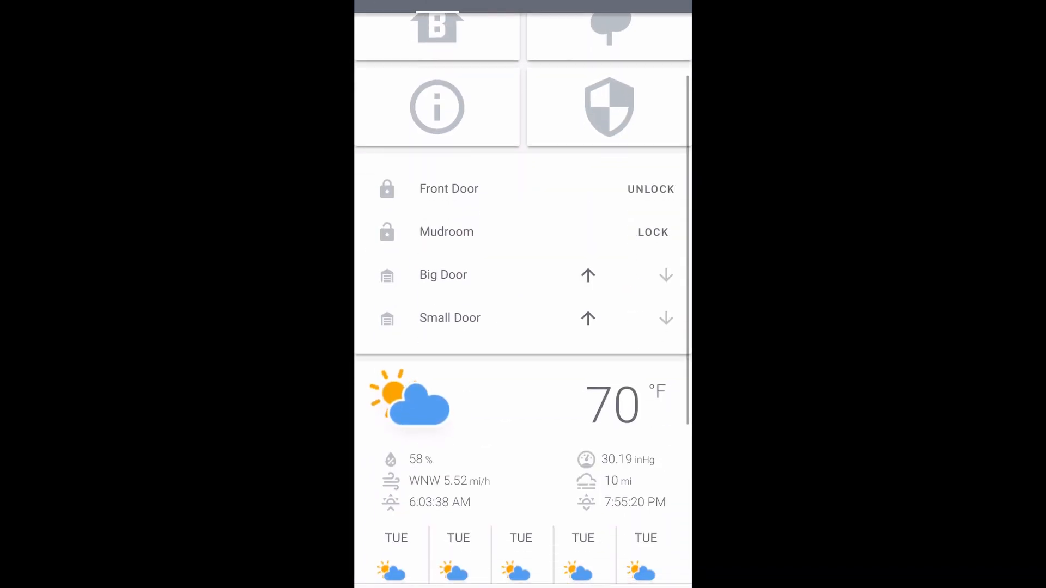
scroll(523, 295, "up", 4)
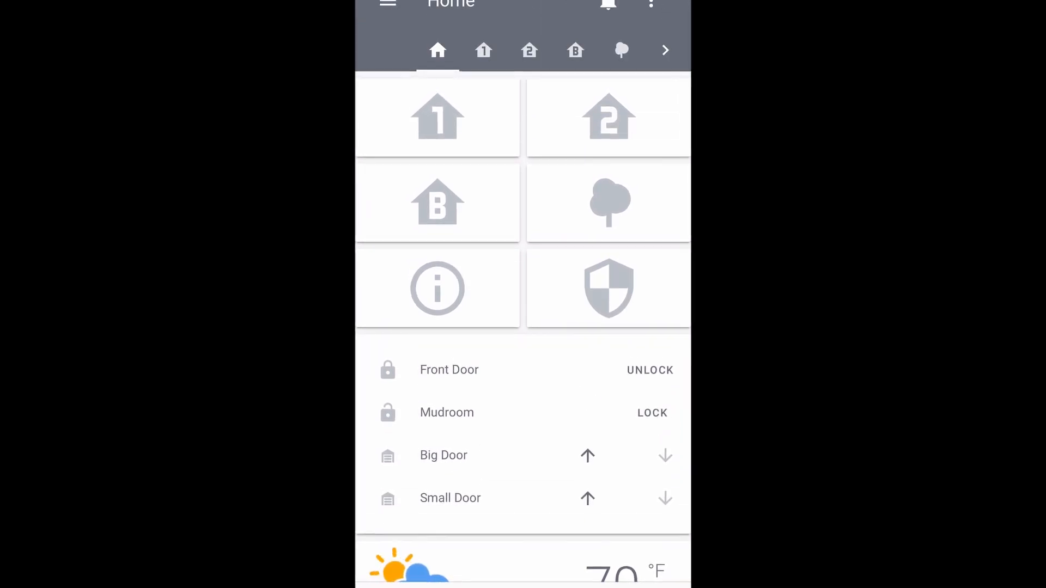
scroll(522, 294, "down", 2)
scroll(523, 295, "down", 7)
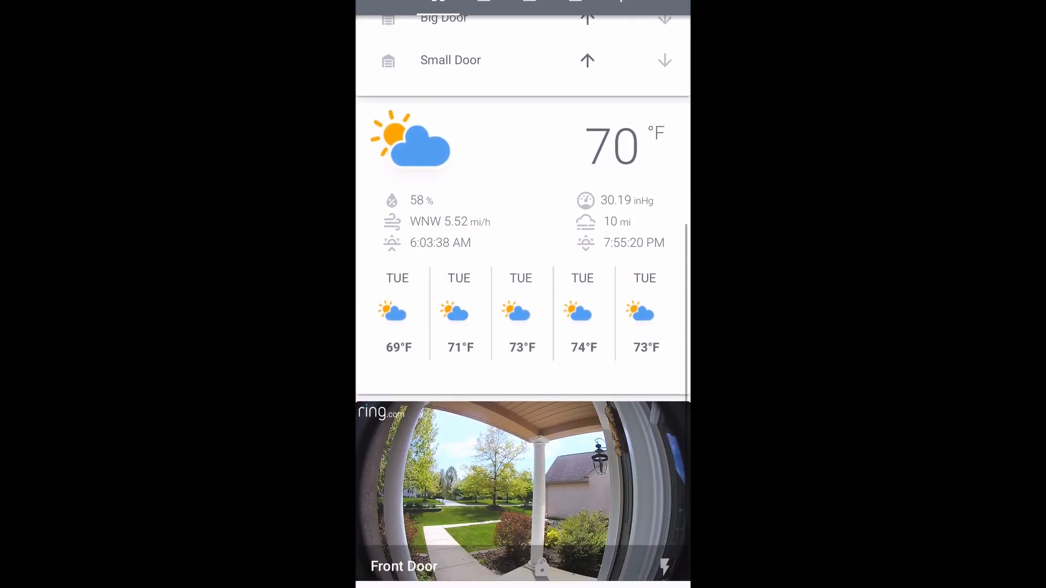
scroll(523, 295, "up", 4)
scroll(522, 294, "up", 5)
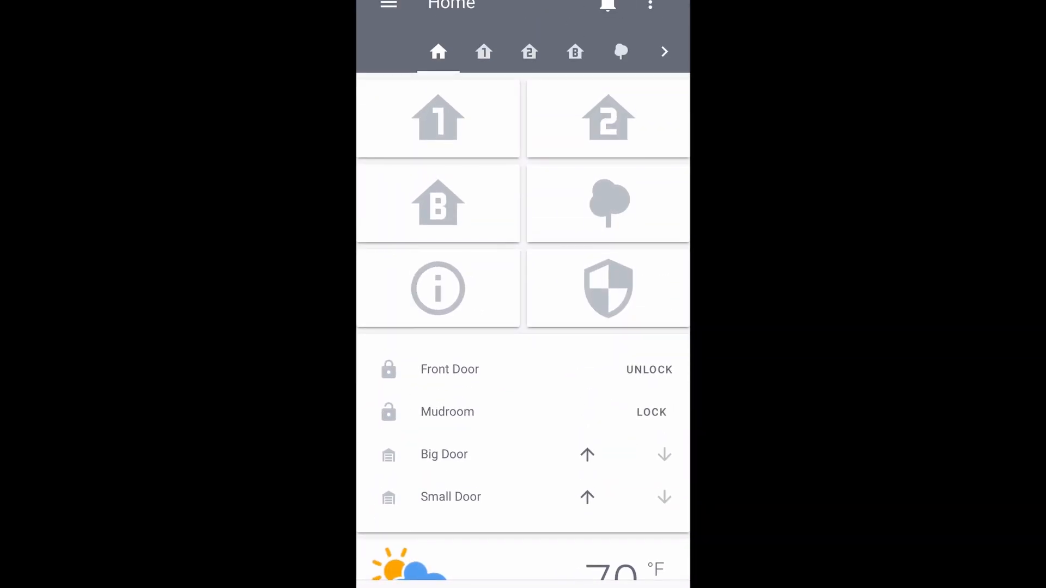
scroll(523, 294, "down", 3)
scroll(523, 294, "up", 3)
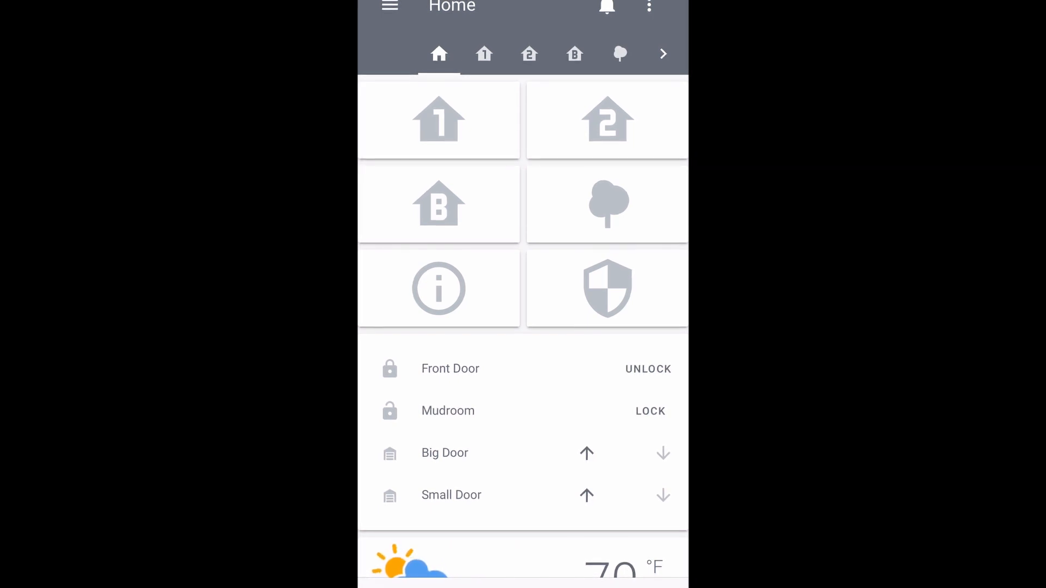
- Open the second-floor view and switch on the middle light in the Master Bedroom group
left_click(608, 120)
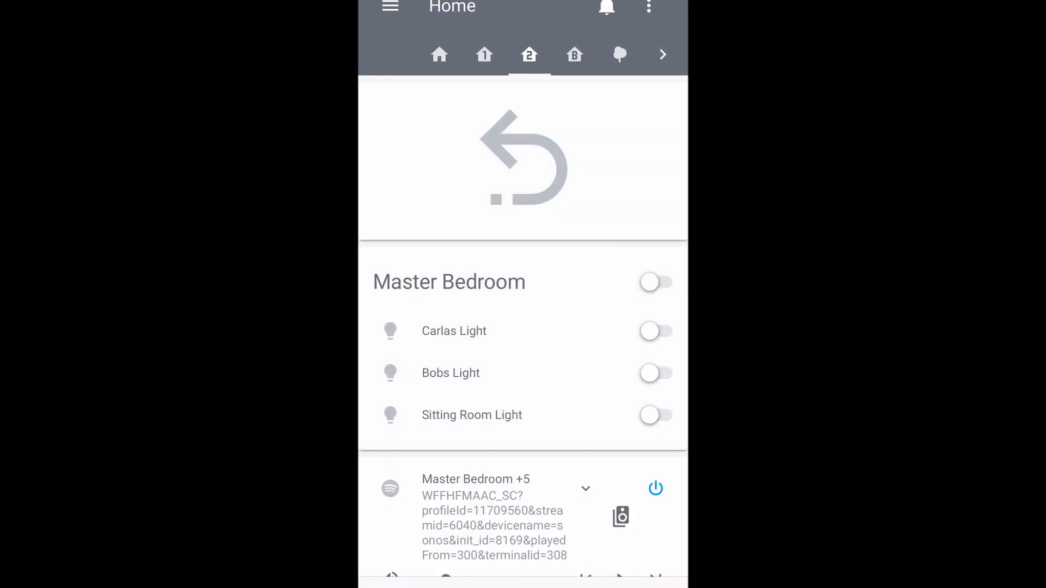
scroll(522, 294, "down", 1)
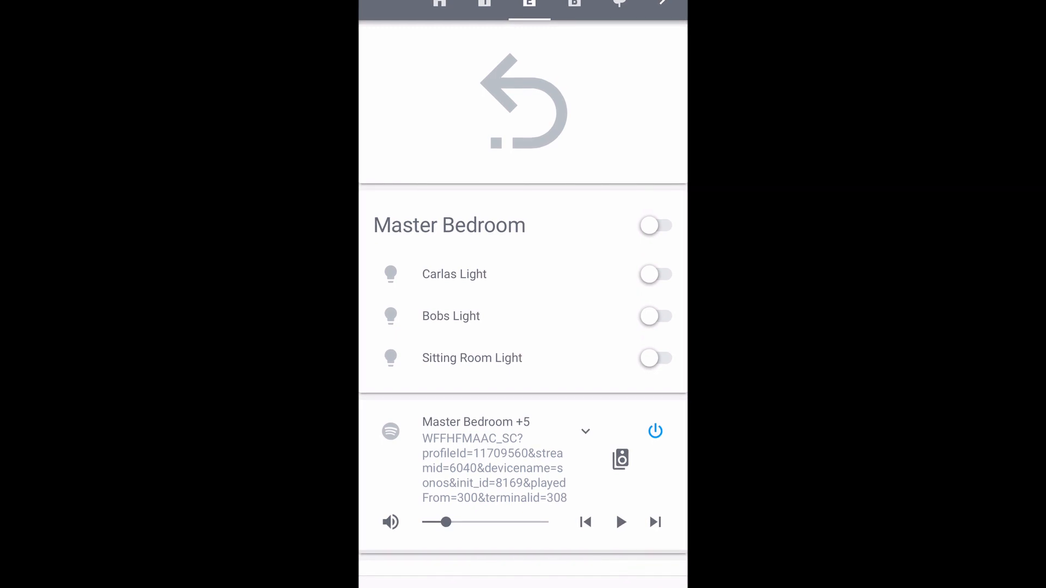
left_click(656, 316)
scroll(523, 294, "down", 8)
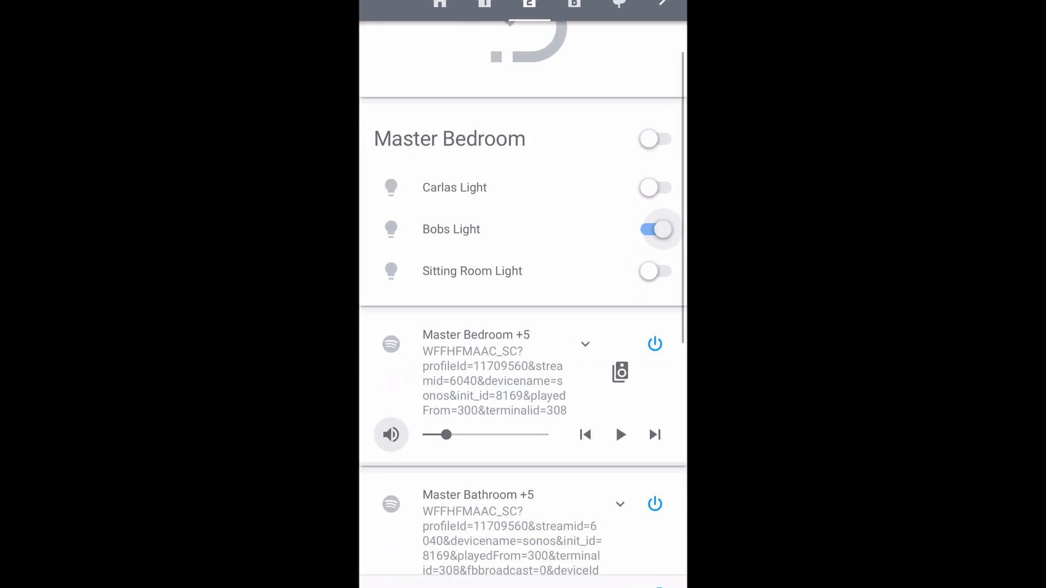
- Review the rest of the second-floor view, including the details of the single light listed above the Upstairs thermostat
scroll(615, 95, "down", 3)
scroll(523, 294, "up", 5)
scroll(523, 294, "down", 5)
left_click(451, 283)
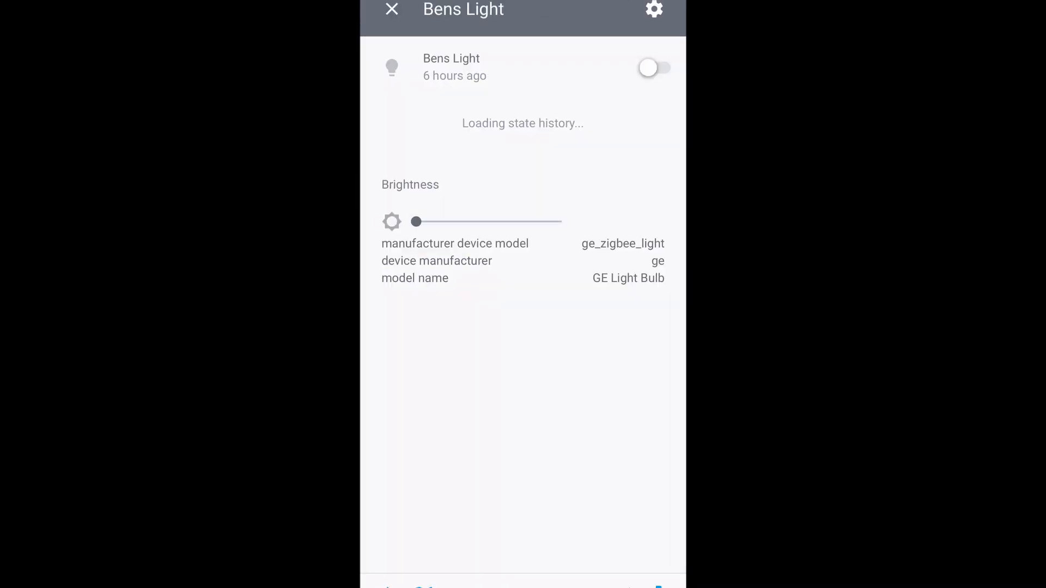
left_click(391, 9)
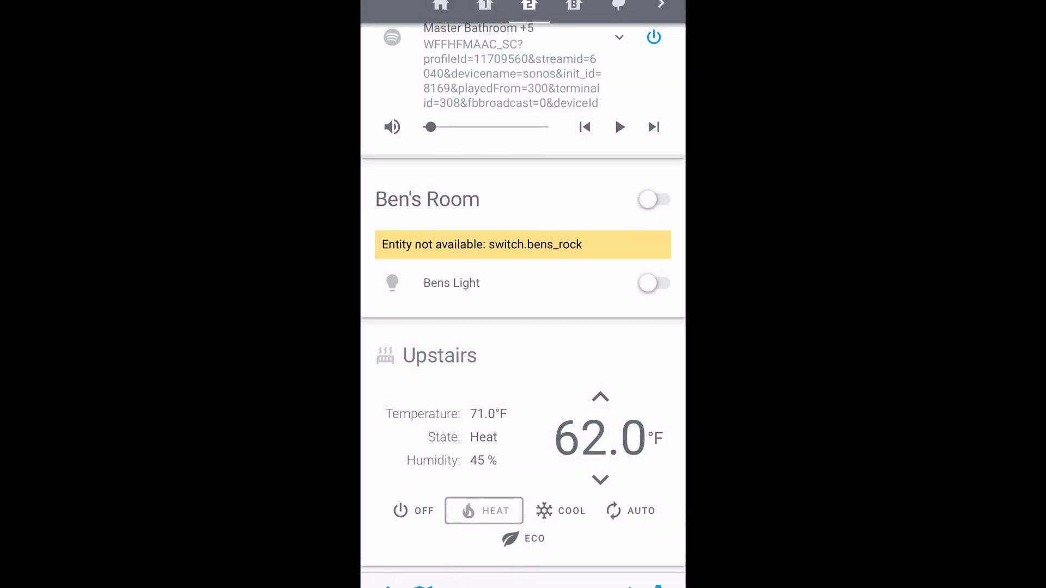
scroll(522, 294, "up", 2)
scroll(522, 294, "down", 2)
scroll(523, 295, "up", 8)
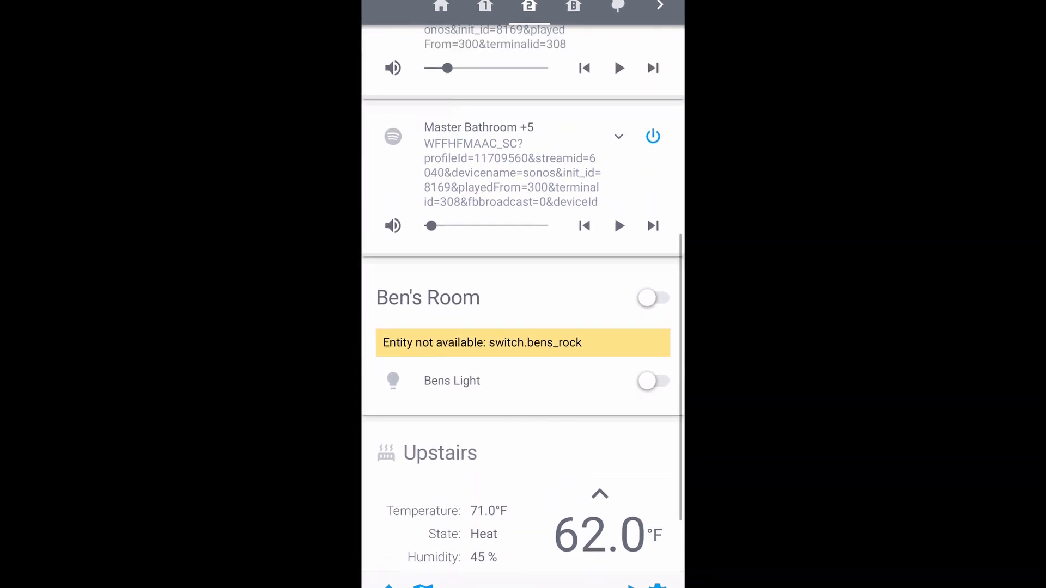
scroll(523, 295, "up", 2)
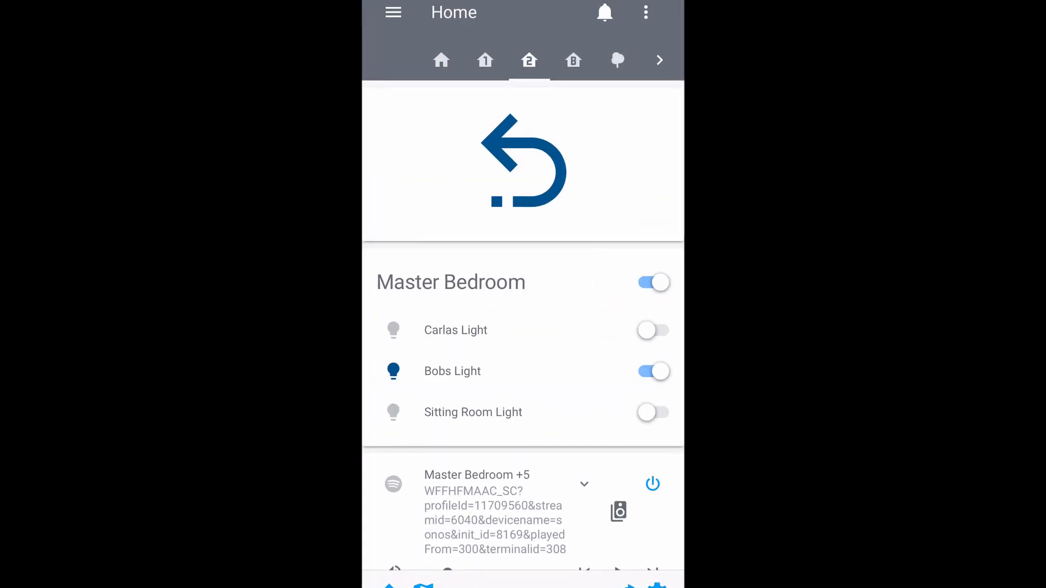
- Open the list of entities grouped by type and look through its automations, binary sensors, device trackers and scenes
left_click(648, 13)
left_click(612, 16)
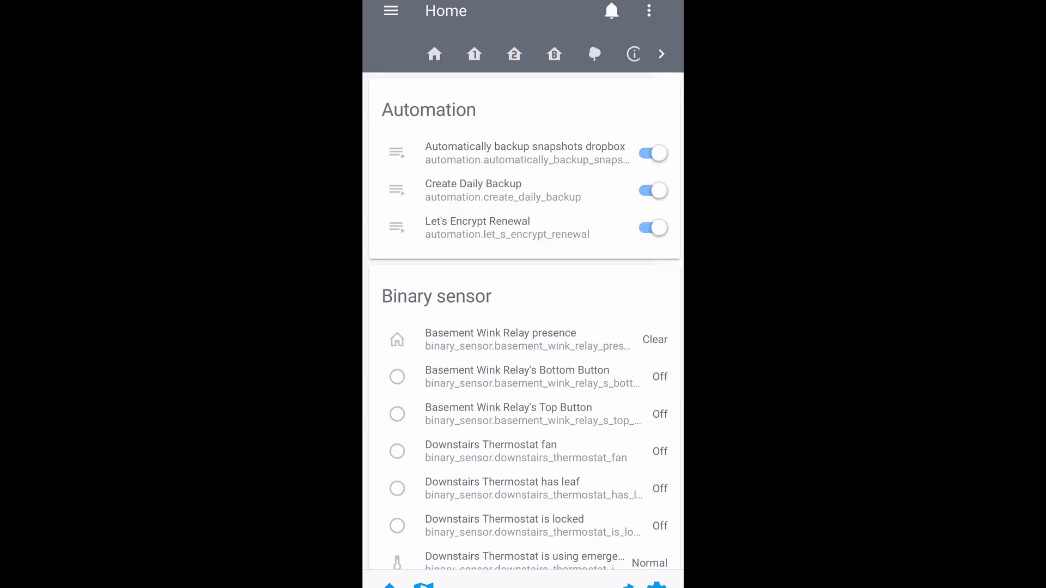
scroll(523, 294, "down", 8)
scroll(523, 294, "down", 15)
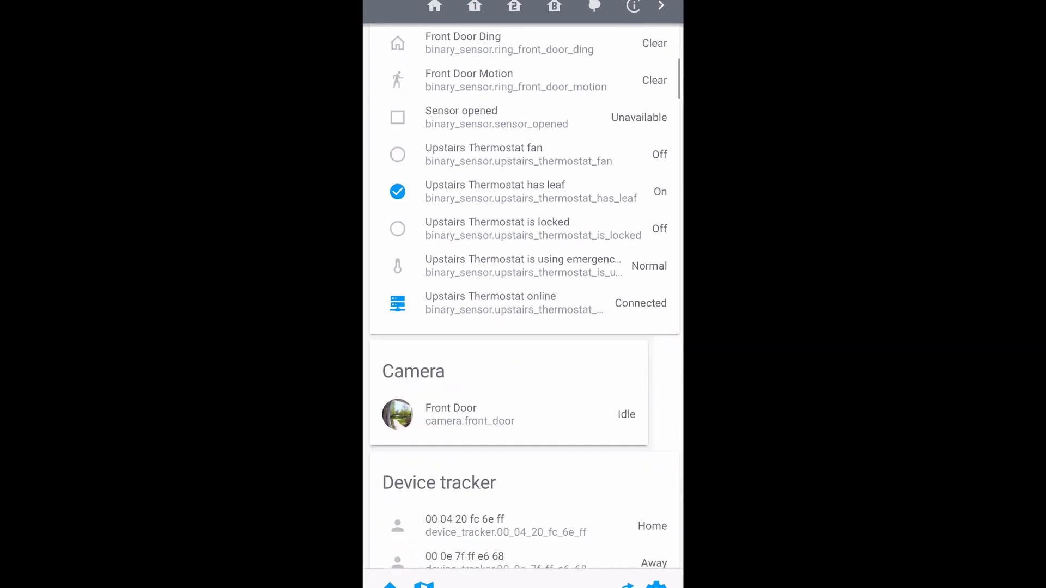
scroll(523, 295, "down", 20)
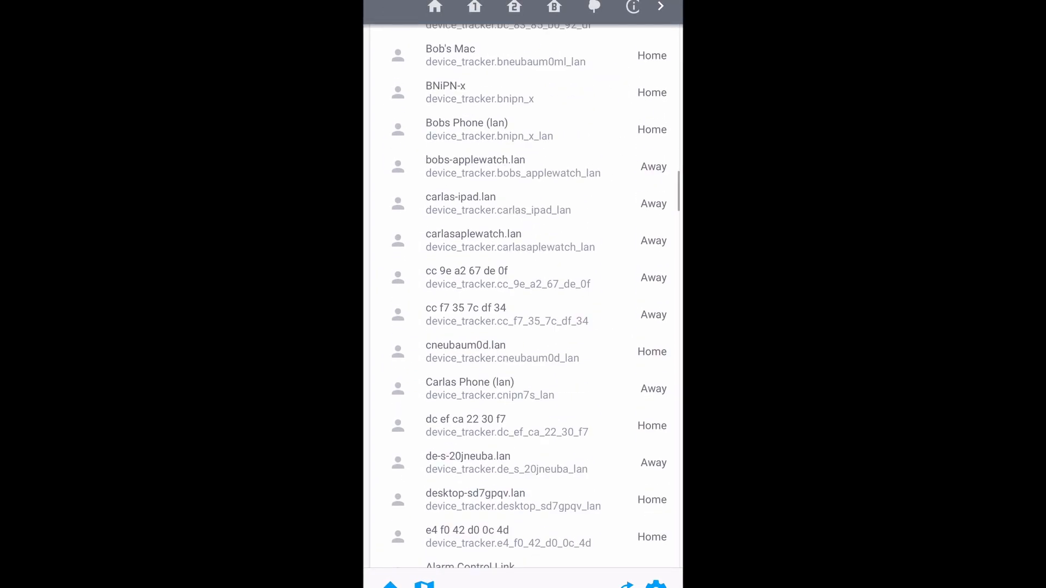
scroll(523, 294, "down", 20)
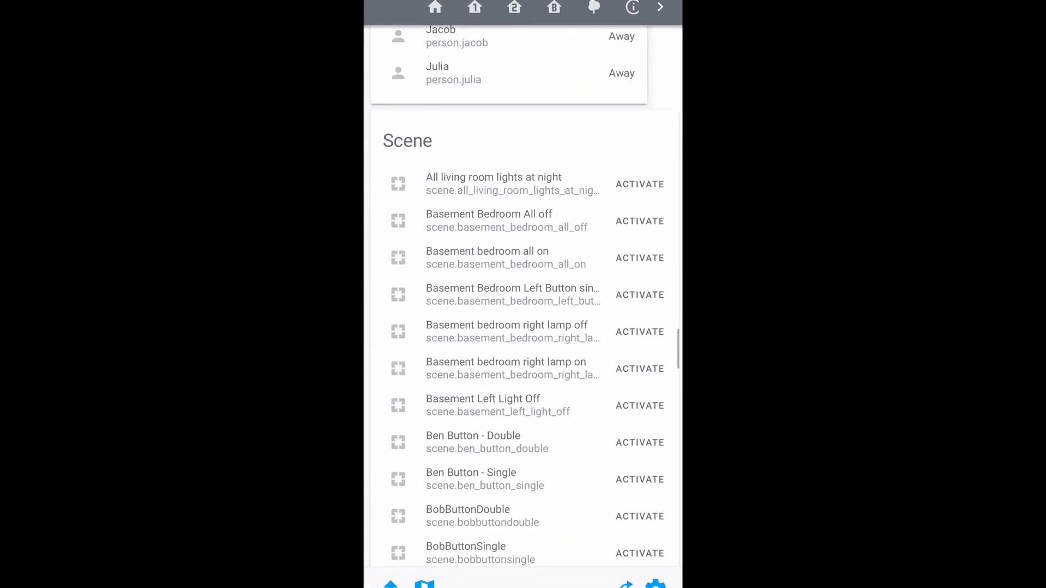
- Look through the remaining entity groups, from scenes and sensors to Sun, wink and ZHA
scroll(522, 294, "down", 15)
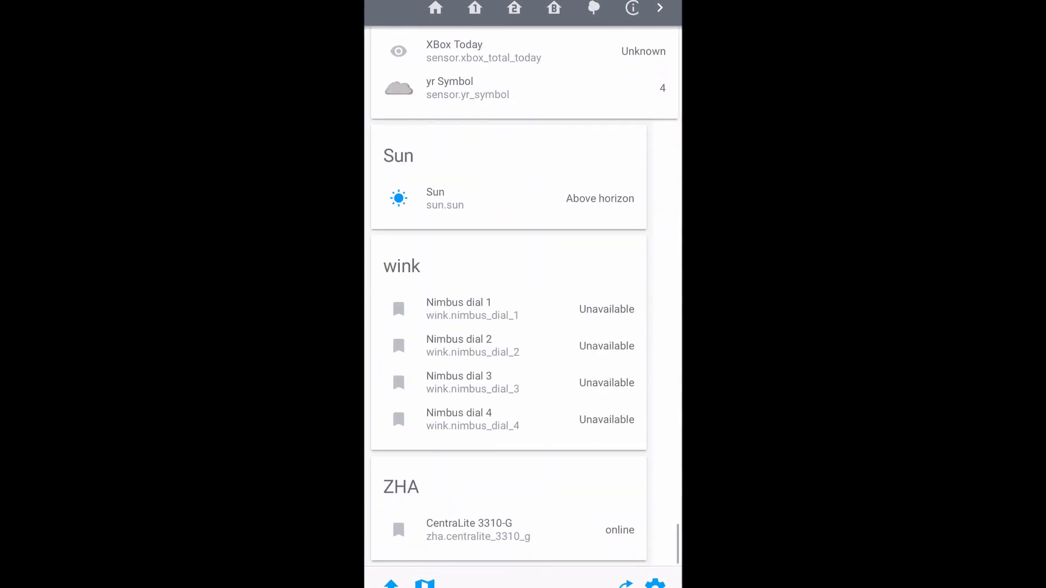
scroll(523, 294, "up", 20)
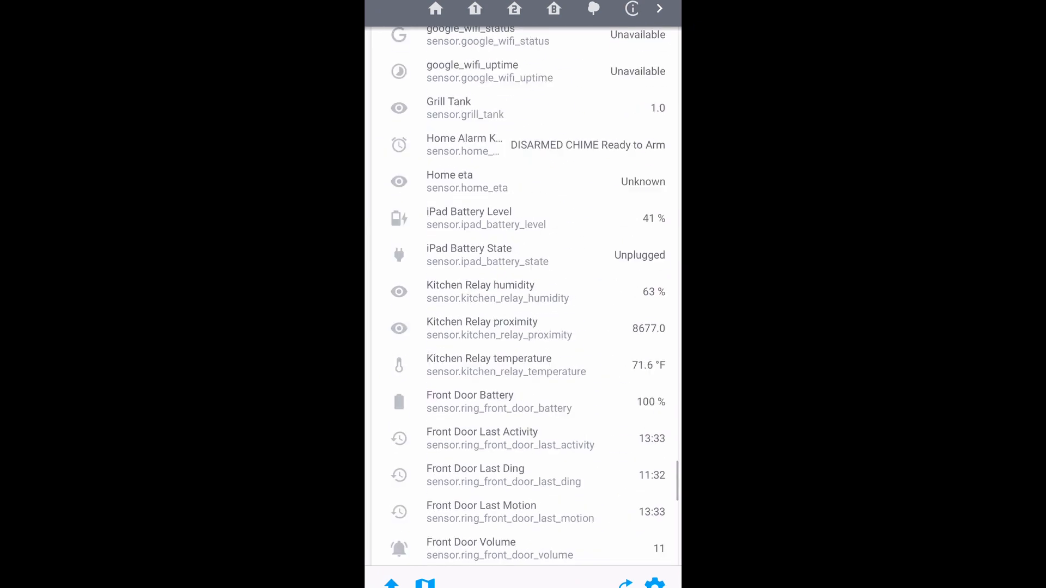
scroll(522, 294, "up", 20)
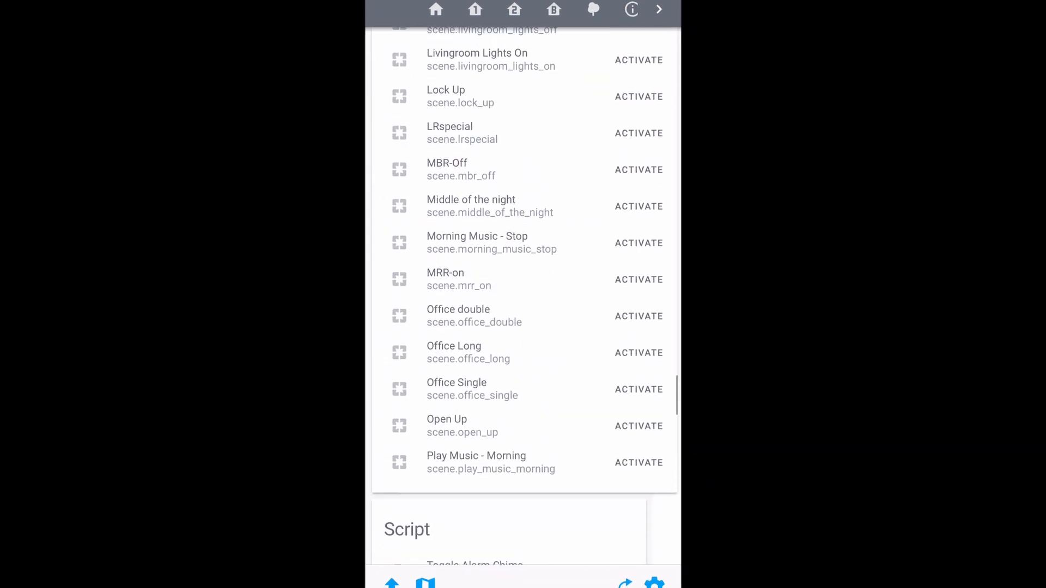
scroll(523, 294, "up", 5)
scroll(522, 294, "up", 5)
scroll(523, 294, "up", 1)
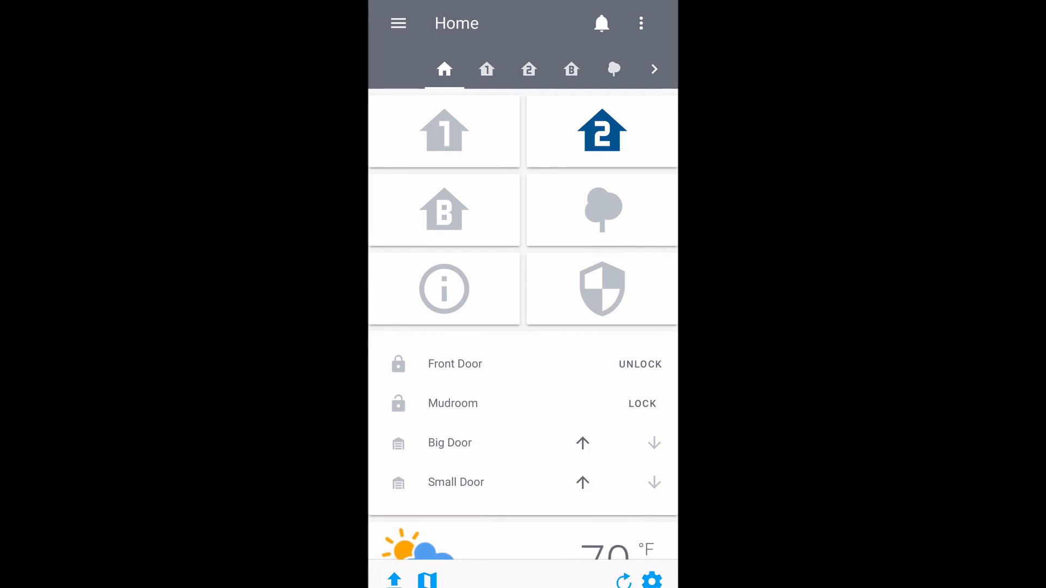
- Review the Home dashboard, and open the first-floor view to examine its room lights, media players, garage controls and Downstairs thermostat
scroll(523, 294, "down", 5)
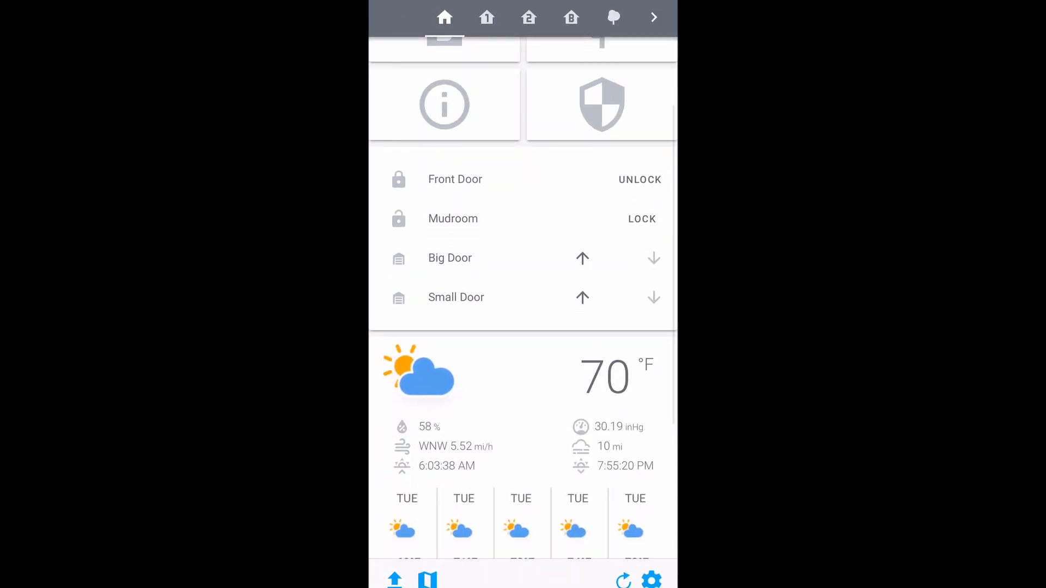
scroll(523, 294, "up", 5)
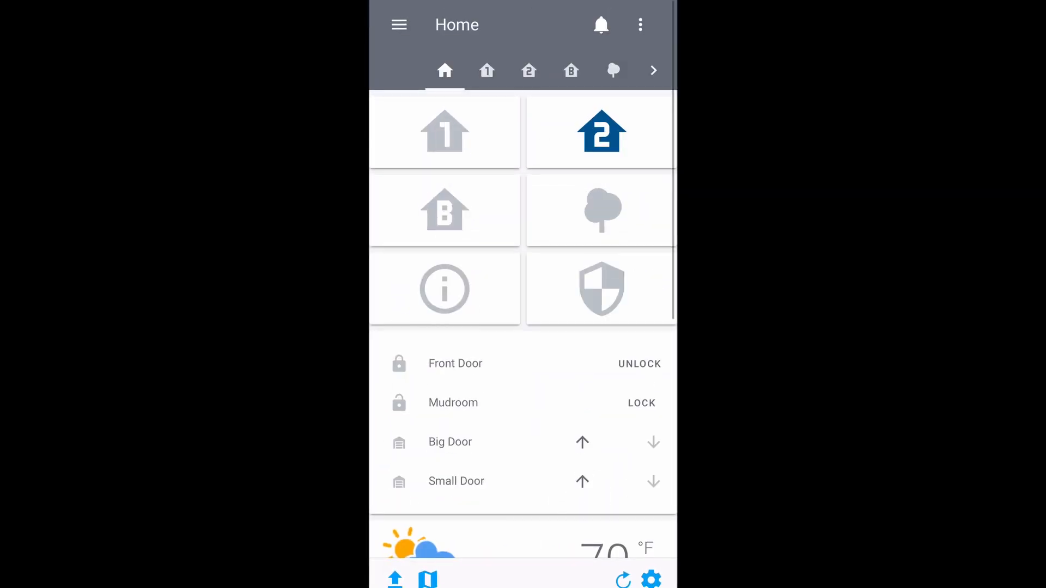
left_click(444, 132)
scroll(523, 326, "down", 5)
scroll(523, 294, "down", 3)
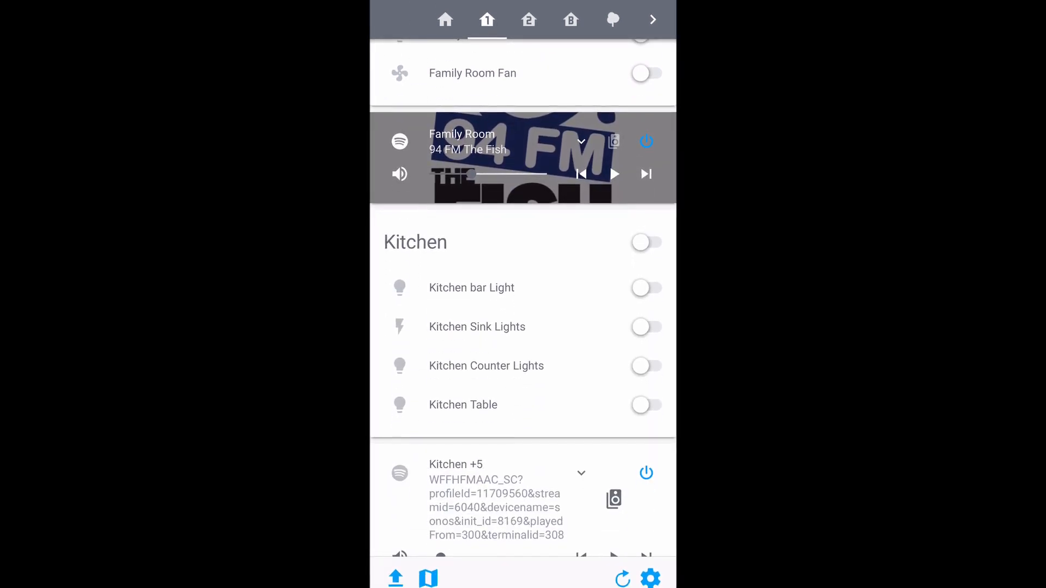
scroll(523, 294, "down", 12)
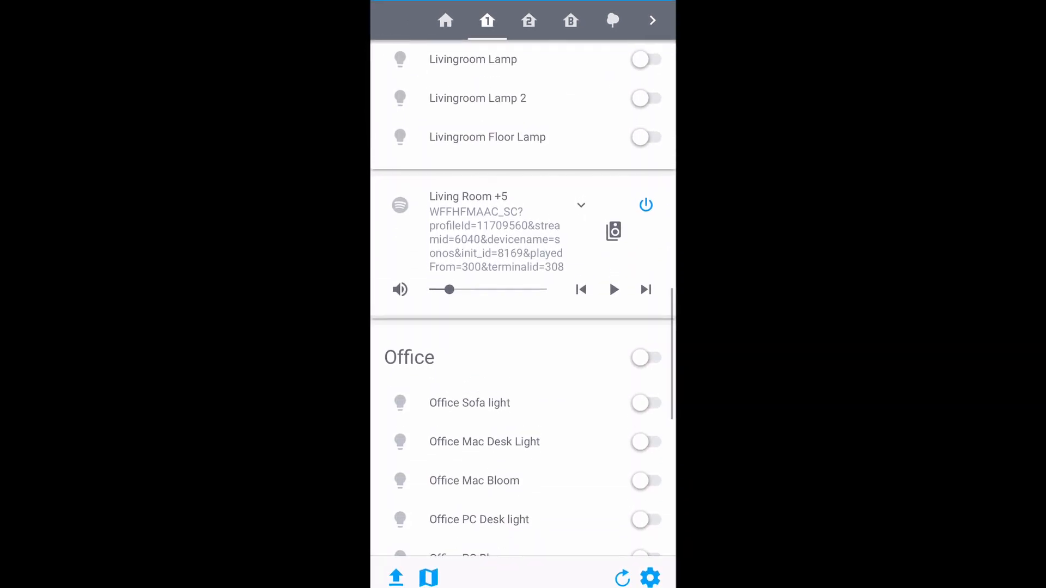
scroll(523, 294, "down", 10)
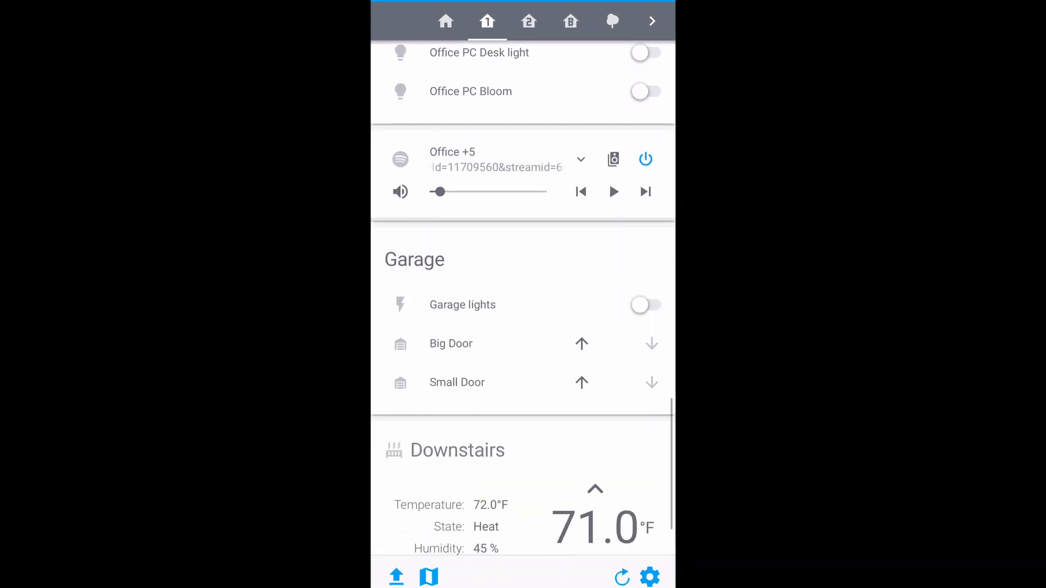
scroll(522, 294, "up", 20)
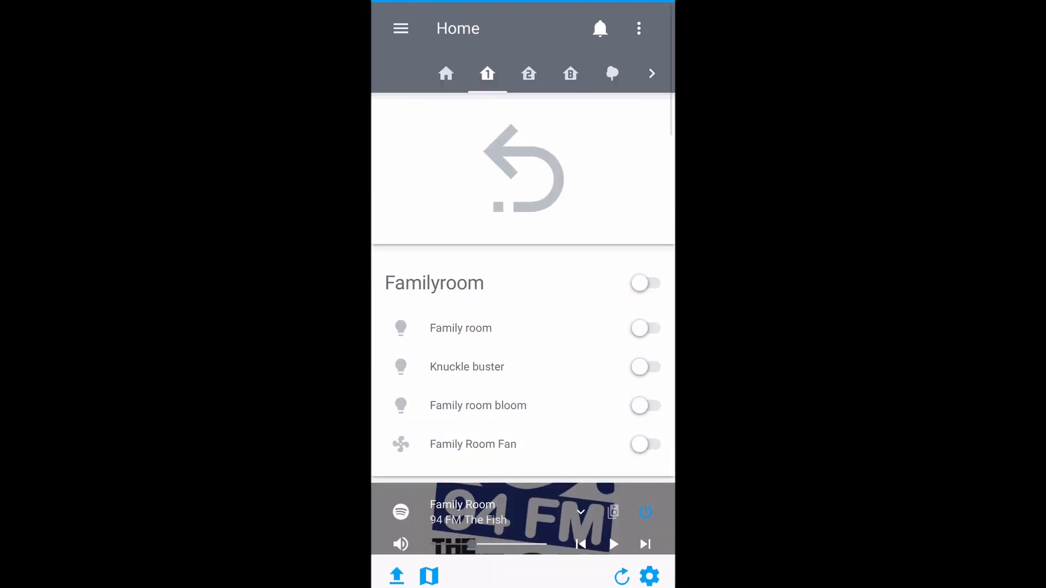
- Open the FIRST view and set the Downstairs thermostat to 70 °F
scroll(544, 73, "right", 3)
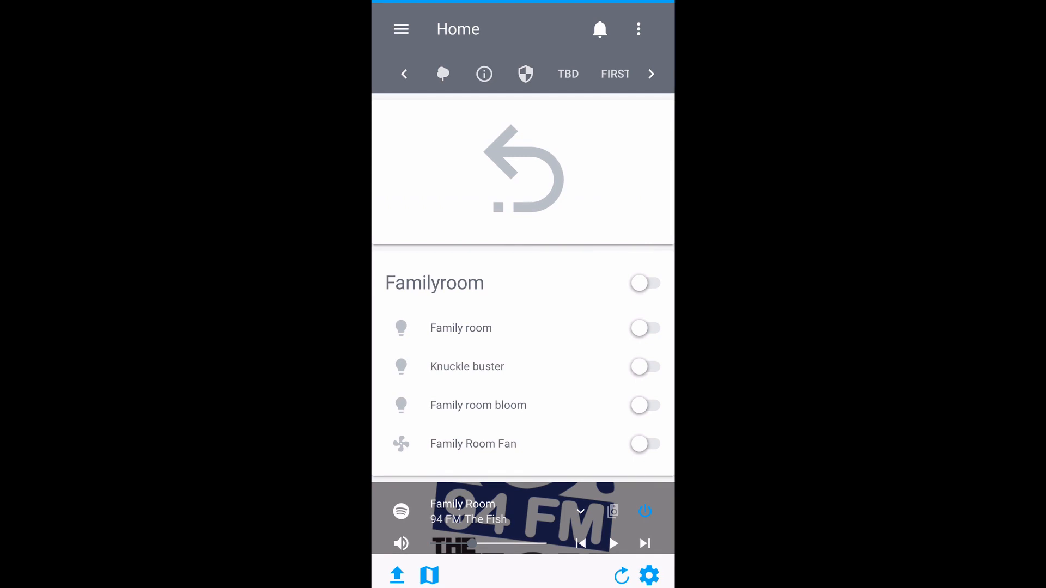
left_click(614, 74)
scroll(523, 327, "down", 1)
scroll(523, 326, "up", 1)
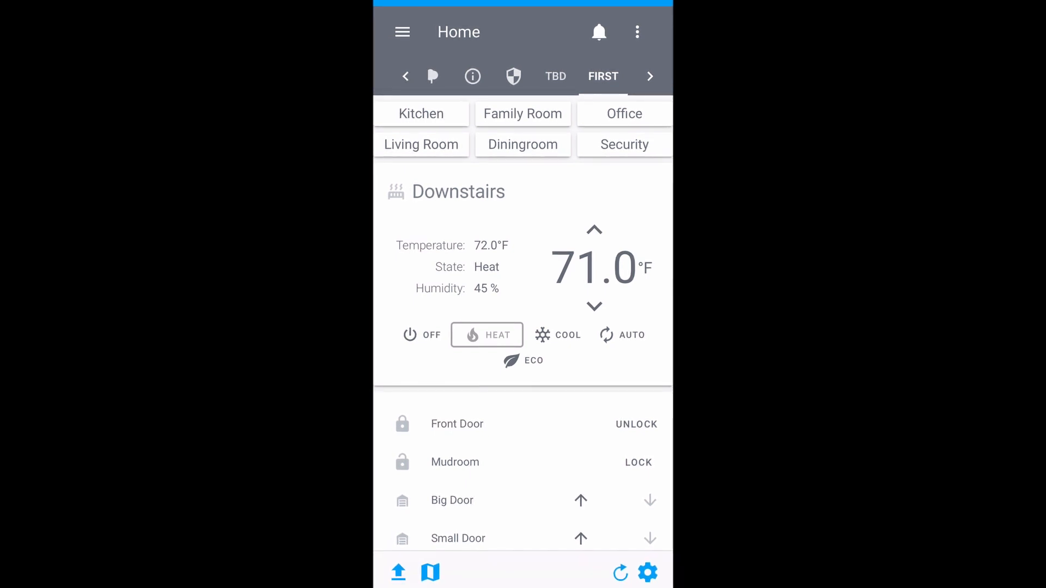
scroll(523, 294, "down", 1)
scroll(523, 294, "up", 1)
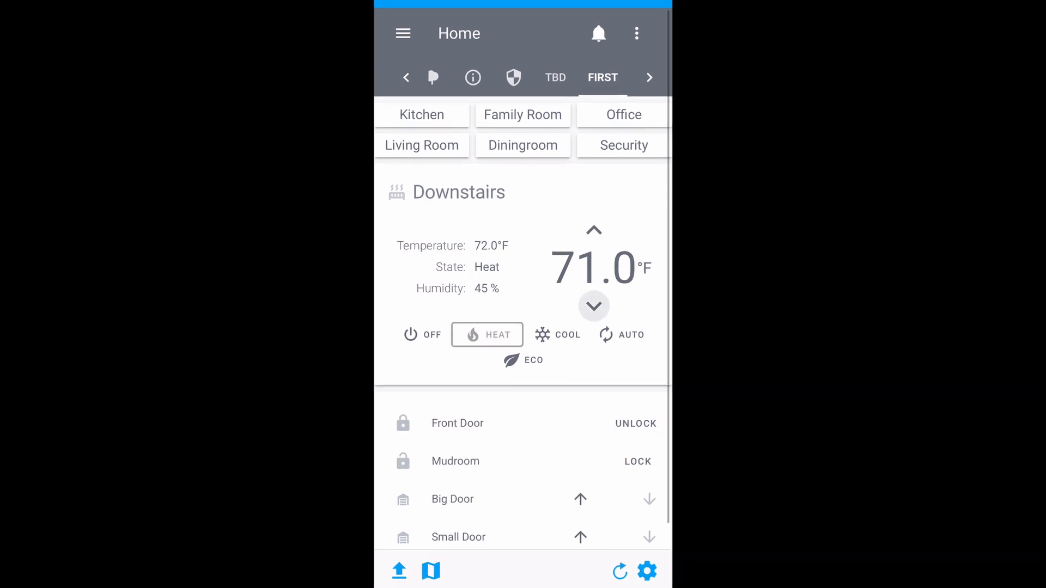
left_click(593, 306)
- Switch on the Kitchen bar Light in the Kitchen view and return to the FIRST view
left_click(422, 115)
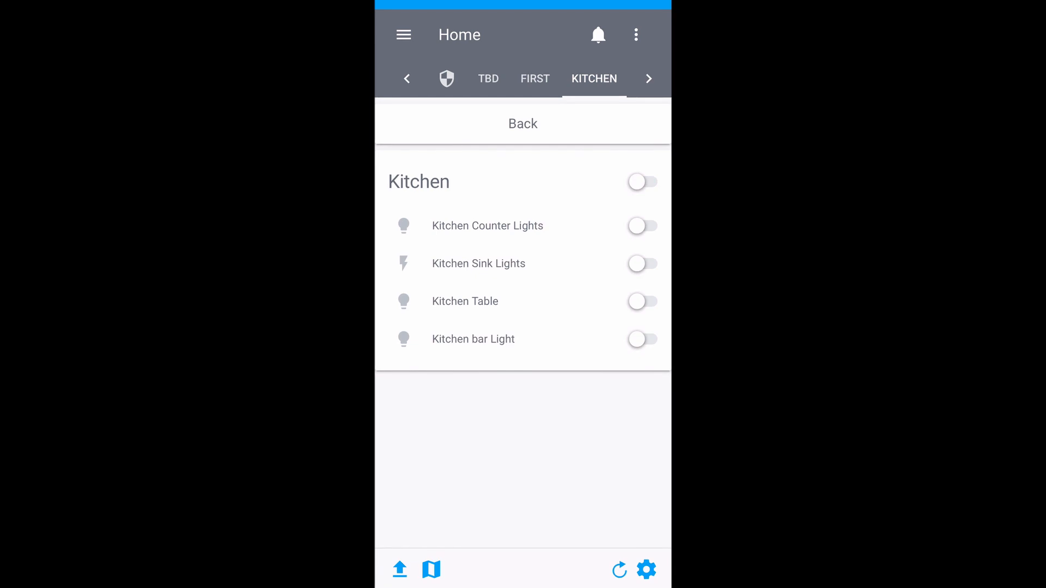
left_click(642, 339)
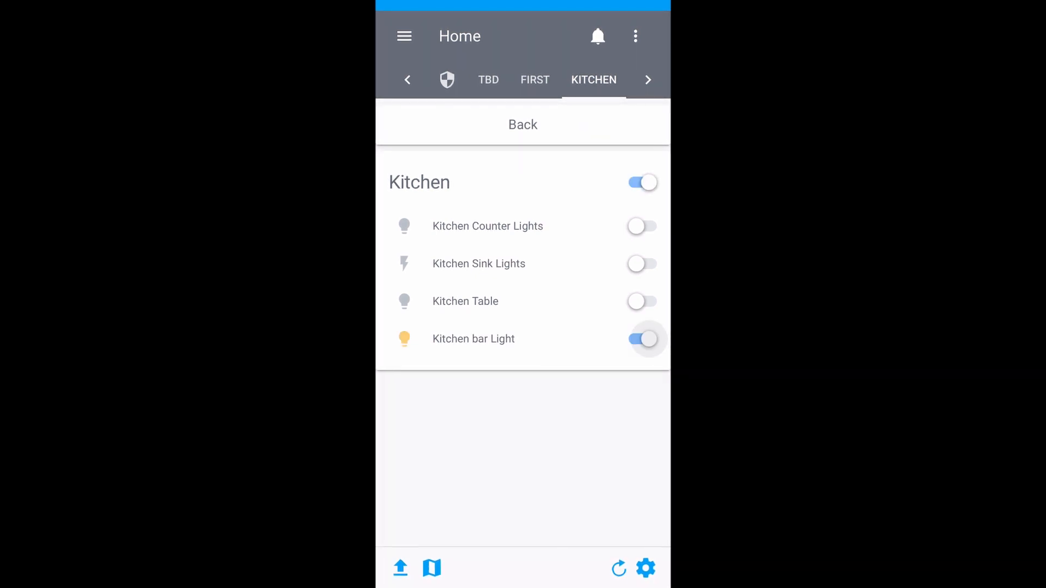
left_click(523, 124)
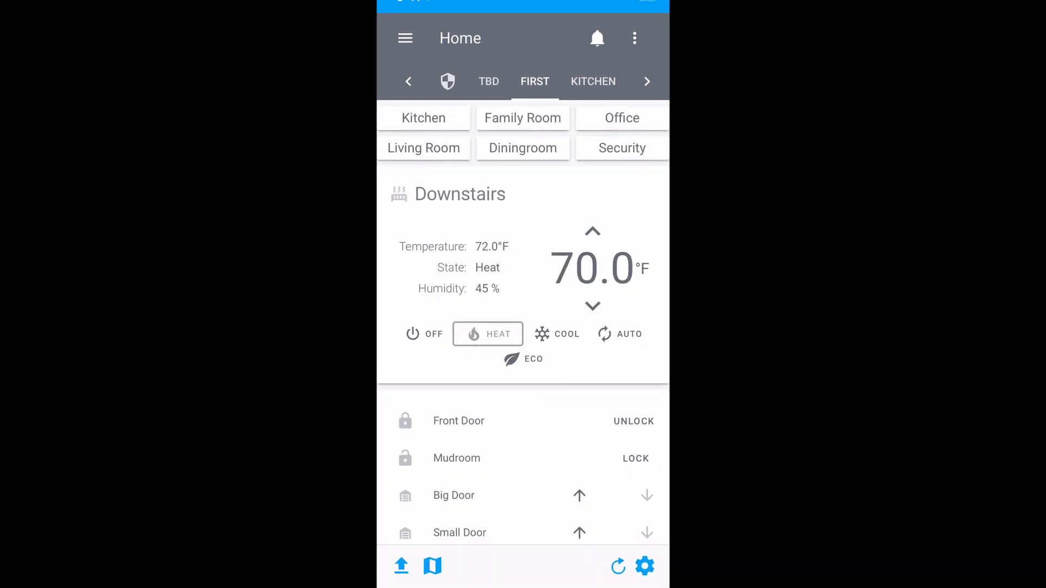
- Pick blue on the color wheel in the Kitchen bar Light's details, and return to the FIRST view
left_click(424, 118)
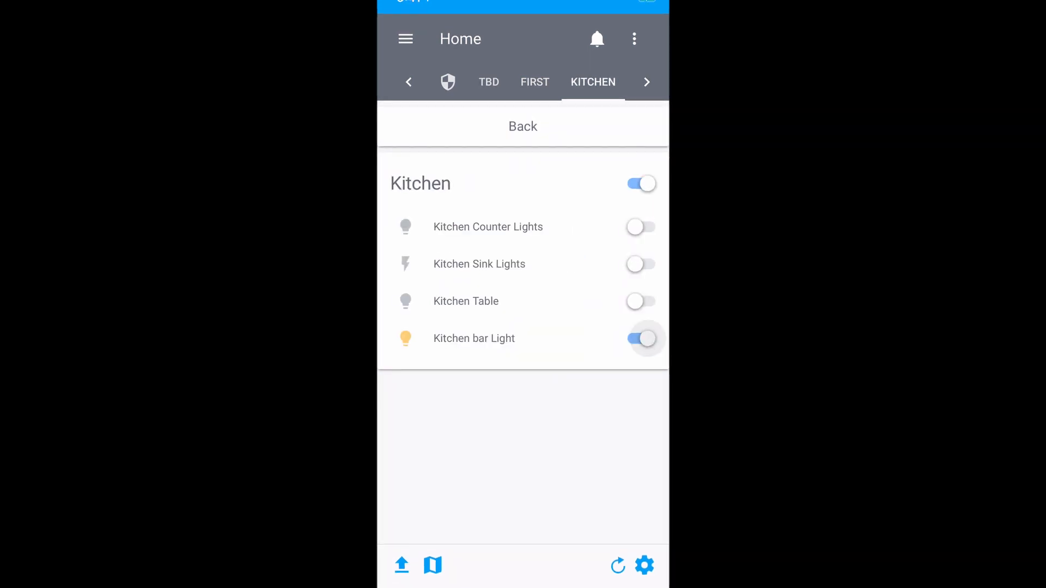
left_click(479, 338)
left_click(461, 340)
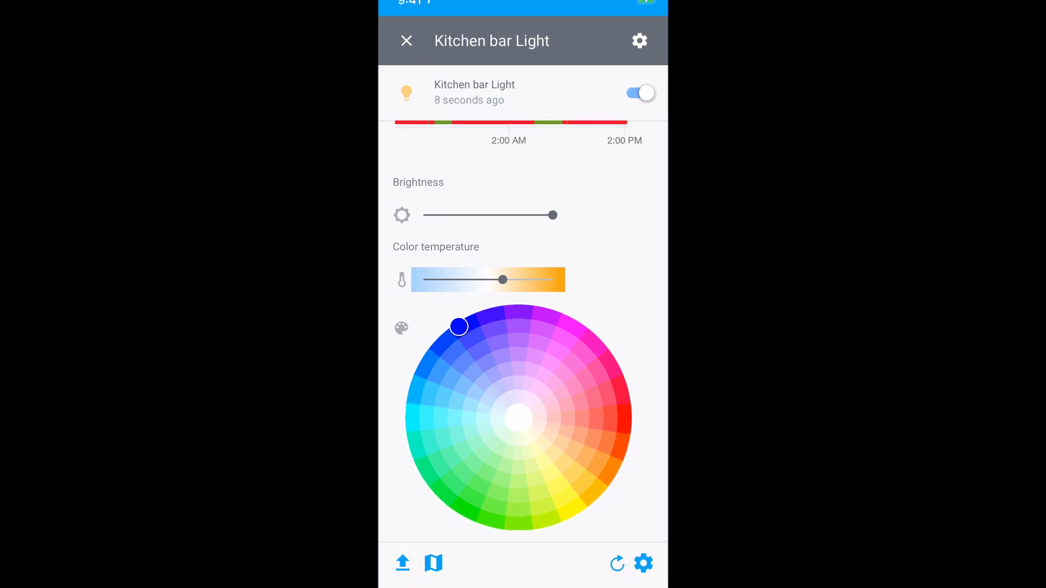
key("Escape")
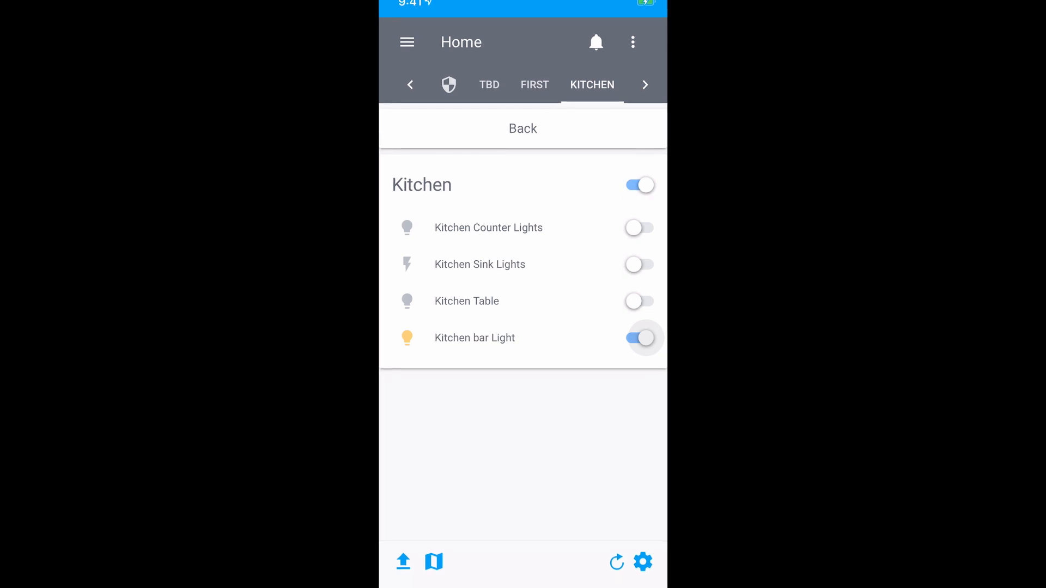
key("Escape")
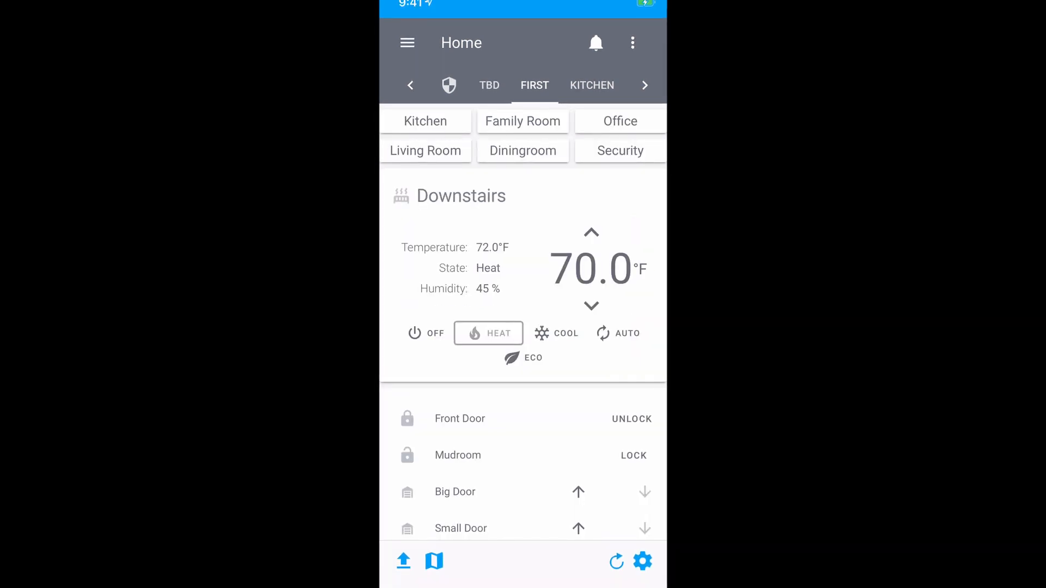
- Visit the Family Room view, and go back through the Home dashboard to review the devices in the first-floor view
left_click(522, 121)
left_click(523, 129)
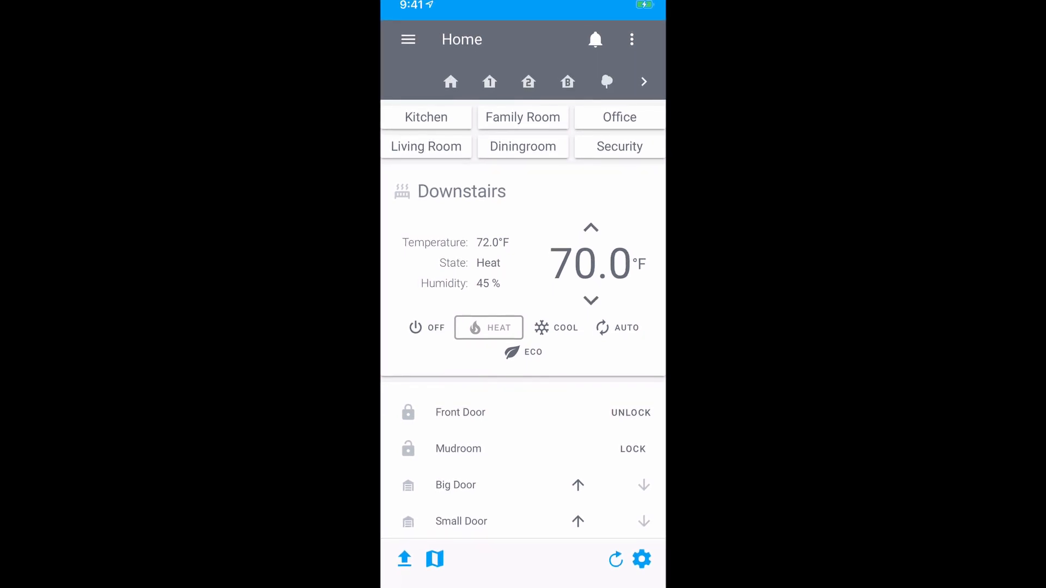
left_click(450, 82)
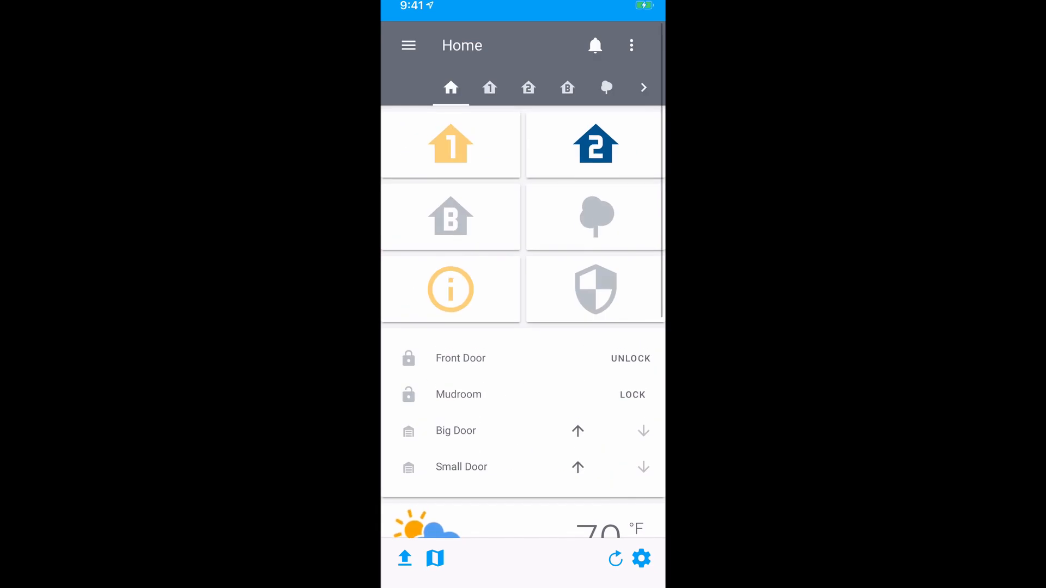
left_click(450, 145)
scroll(522, 300, "down", 10)
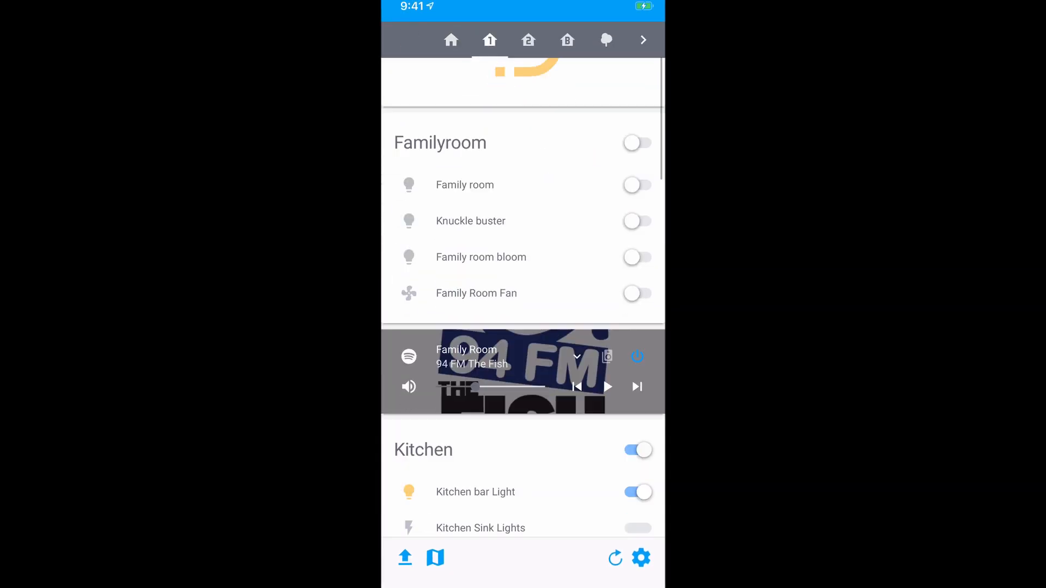
scroll(523, 320, "down", 10)
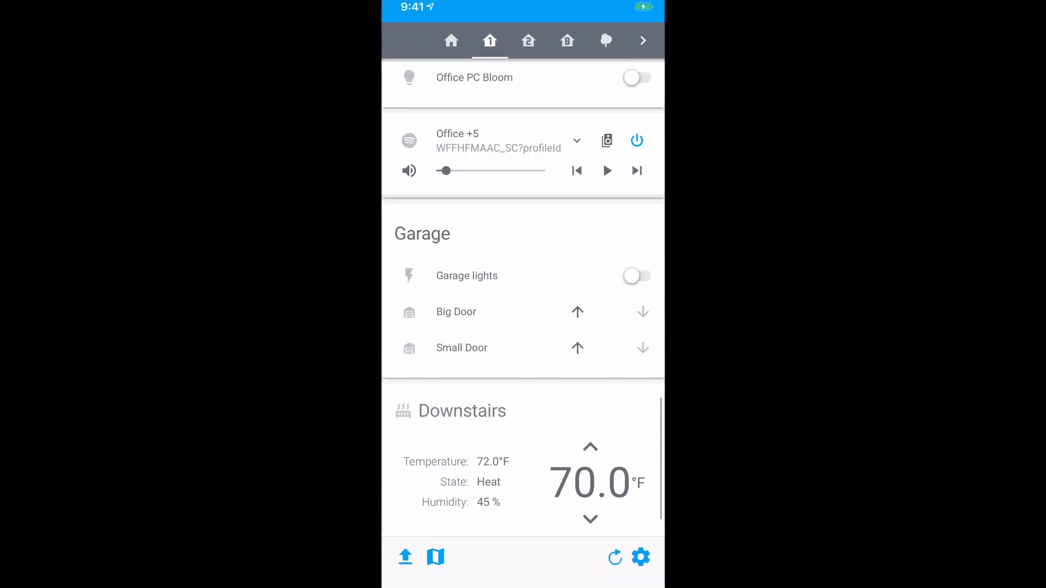
scroll(523, 321, "up", 10)
scroll(523, 300, "up", 5)
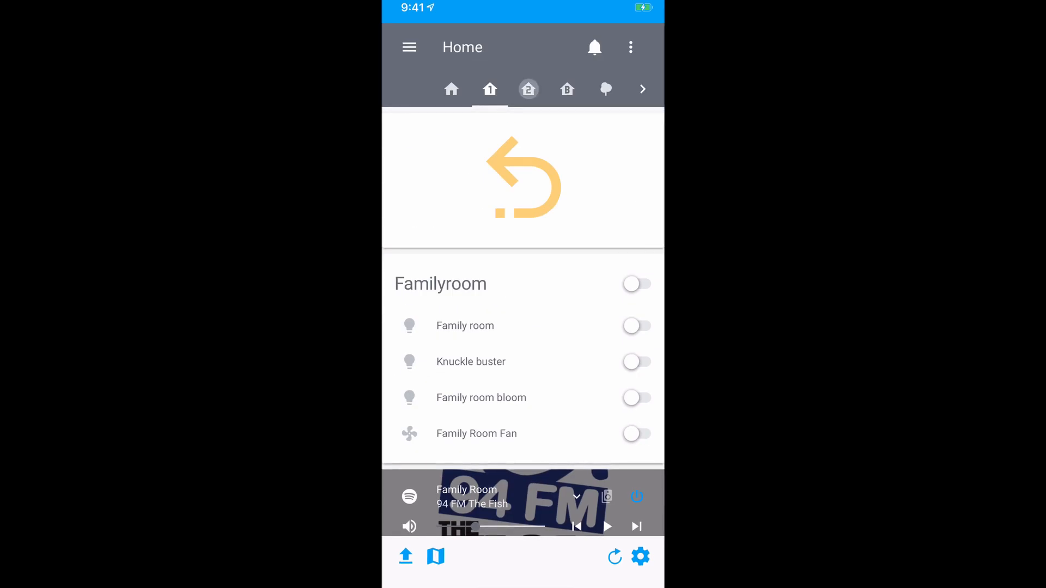
- Browse the second-floor, basement and outdoor views of the dashboard
left_click(528, 90)
left_click(566, 89)
left_click(604, 90)
scroll(523, 327, "down", 3)
scroll(522, 327, "up", 3)
- Open the information view and examine its lights, door lock, At Home list and Home Occupied status
left_click(642, 90)
left_click(539, 90)
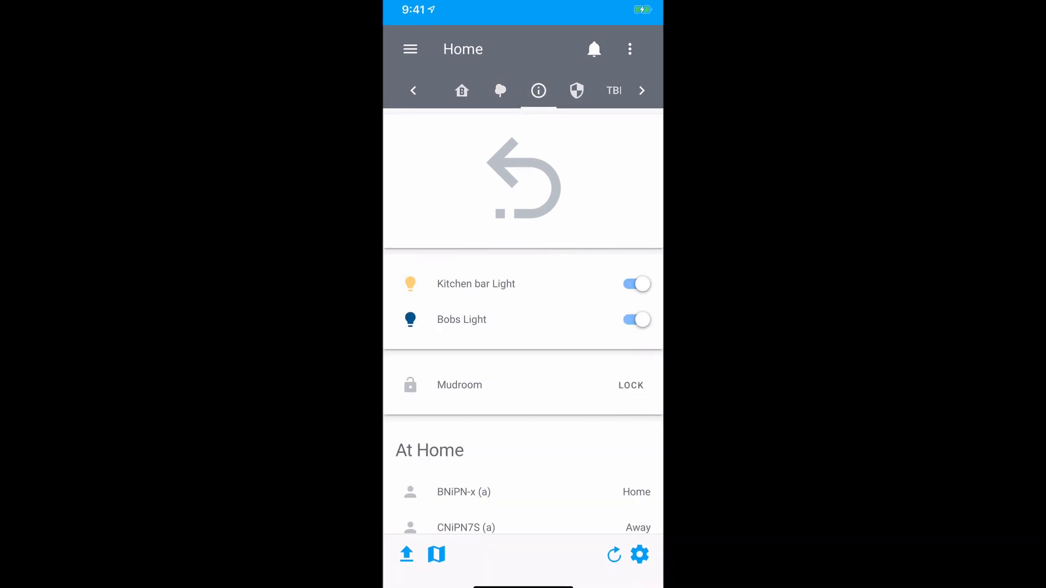
scroll(523, 326, "down", 4)
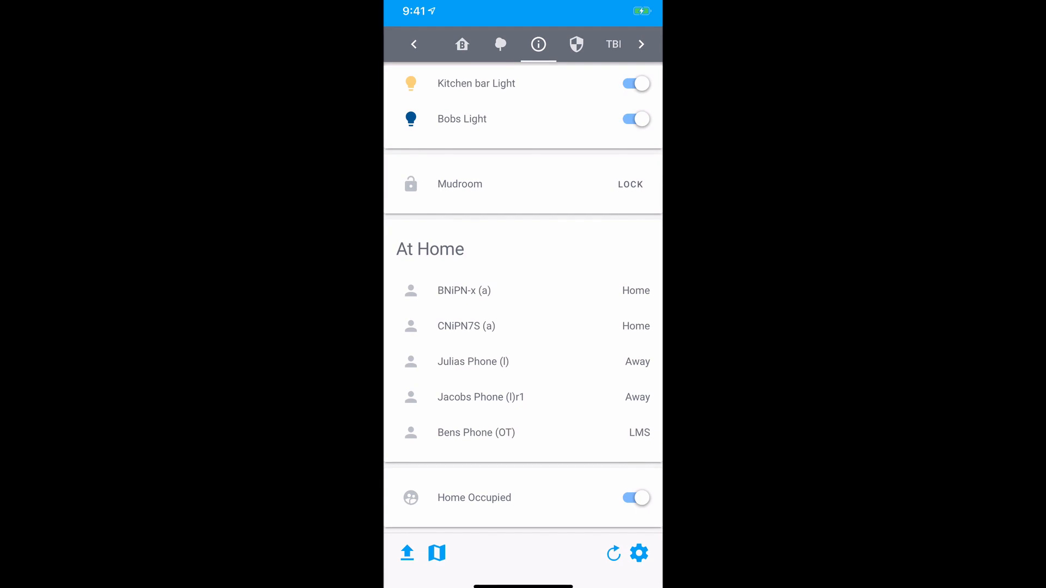
scroll(523, 327, "up", 4)
- Open the security view and examine the alarm panel, chime settings and alarm zones
left_click(577, 92)
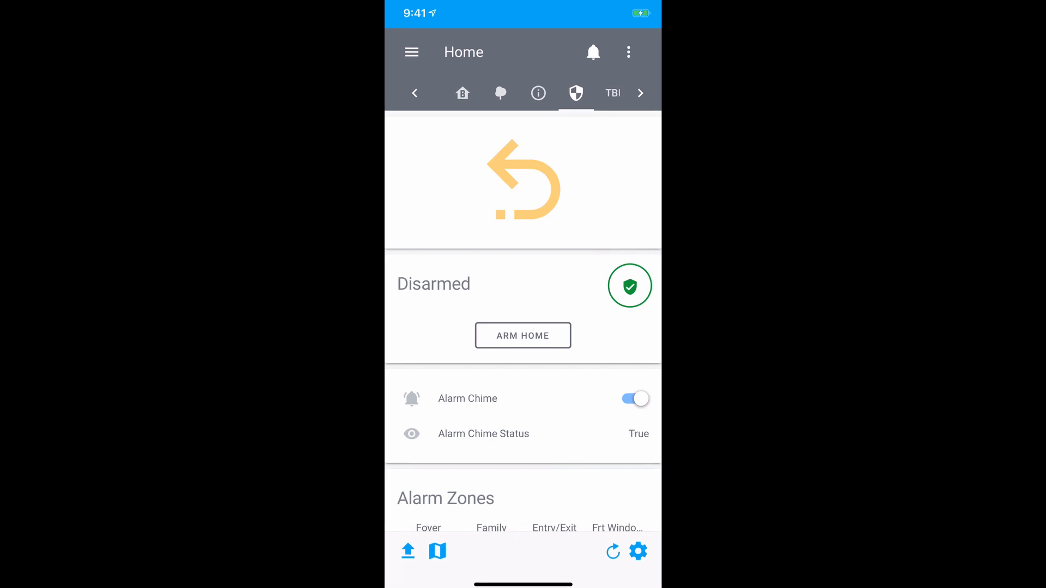
scroll(523, 327, "down", 4)
scroll(523, 327, "up", 4)
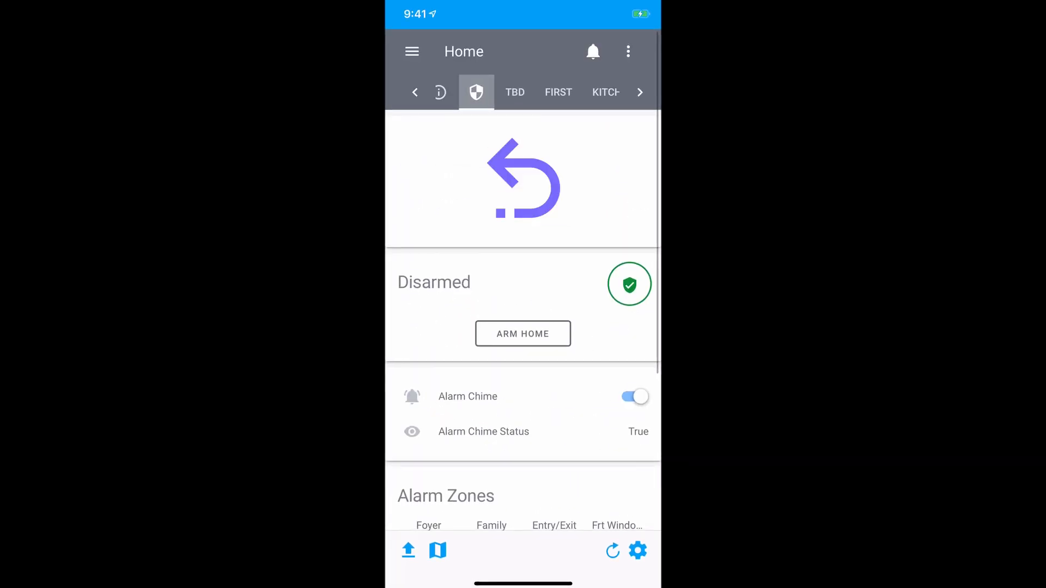
- Return to the Home dashboard to check its floor icons, and open the first-floor view
scroll(523, 92, "right", 2)
scroll(523, 92, "left", 4)
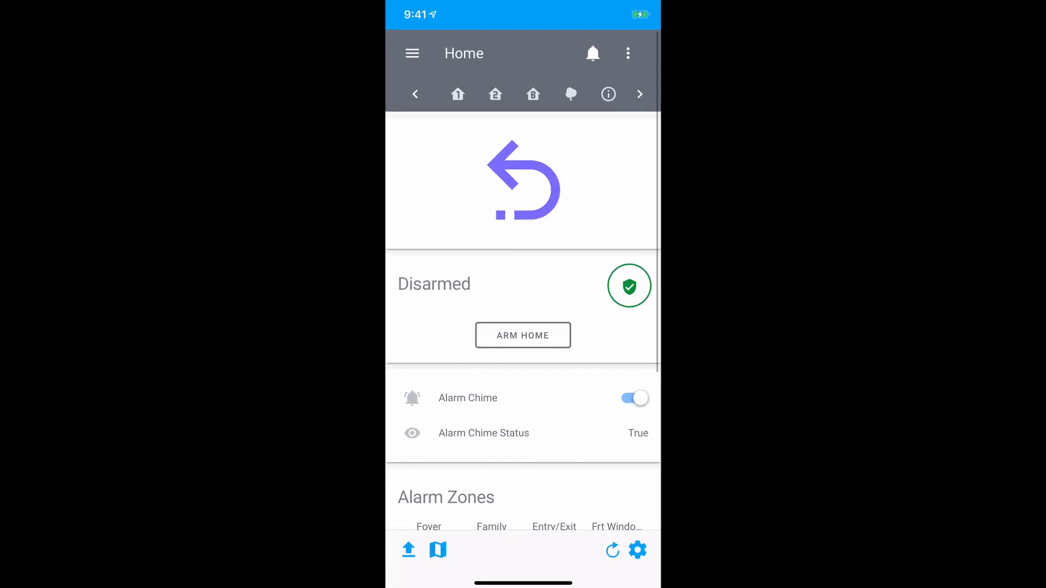
scroll(474, 92, "left", 1)
left_click(453, 94)
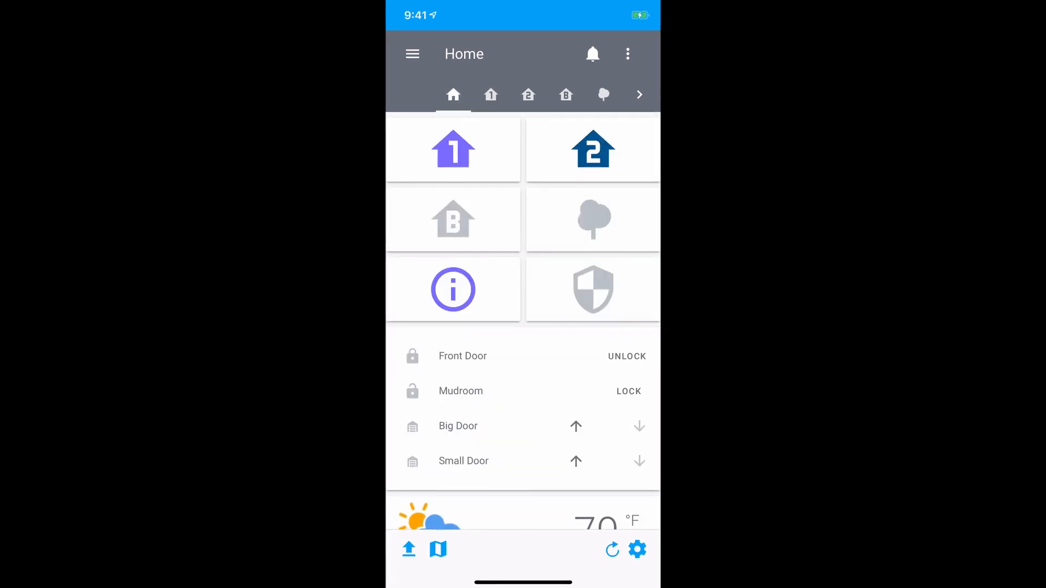
left_click(453, 150)
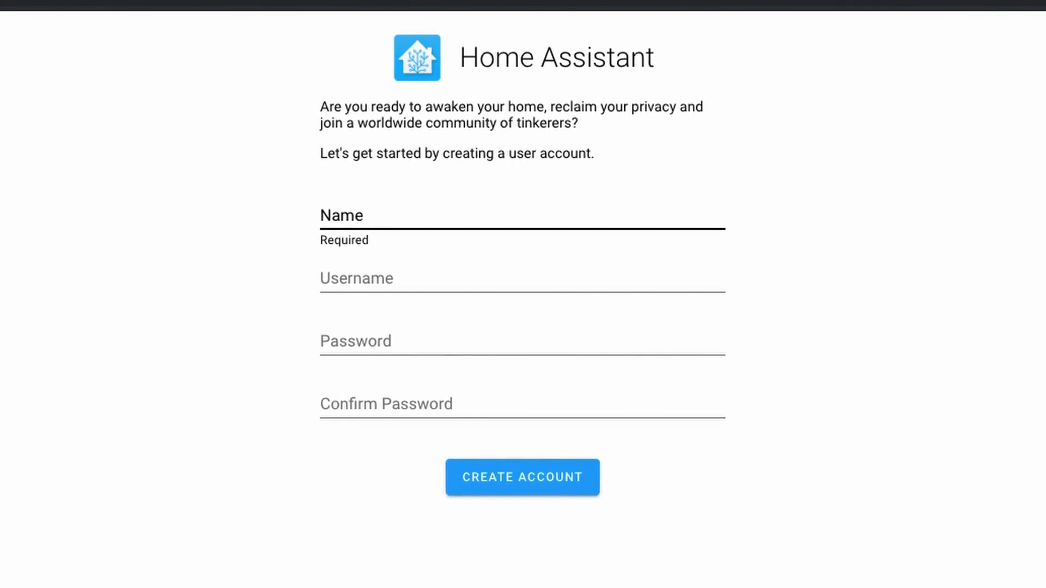
- Create the user account by filling in the name, username, password and password confirmation, and answer the save-login prompt
type("bob")
key("Tab")
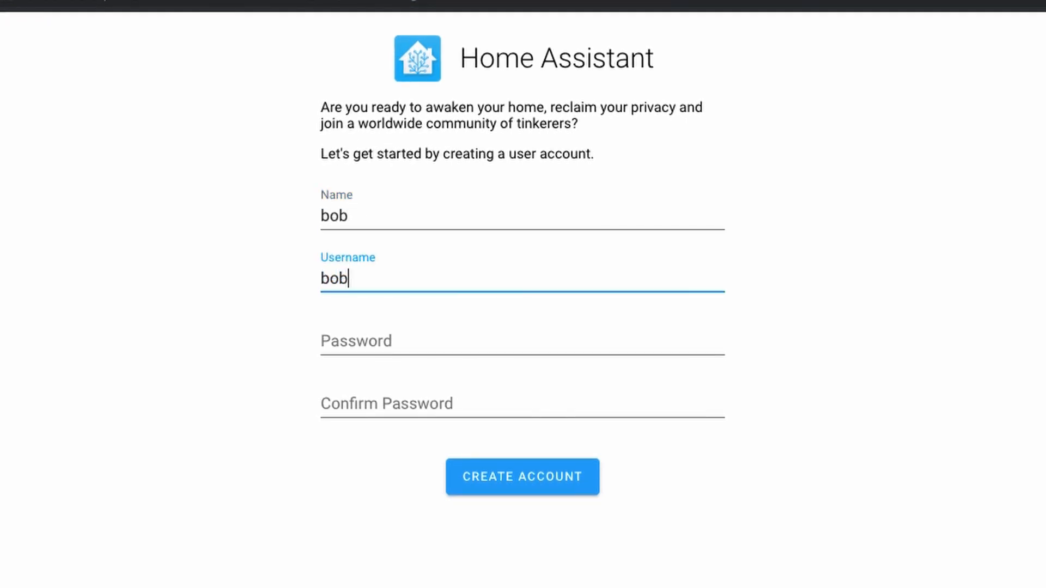
key("Tab")
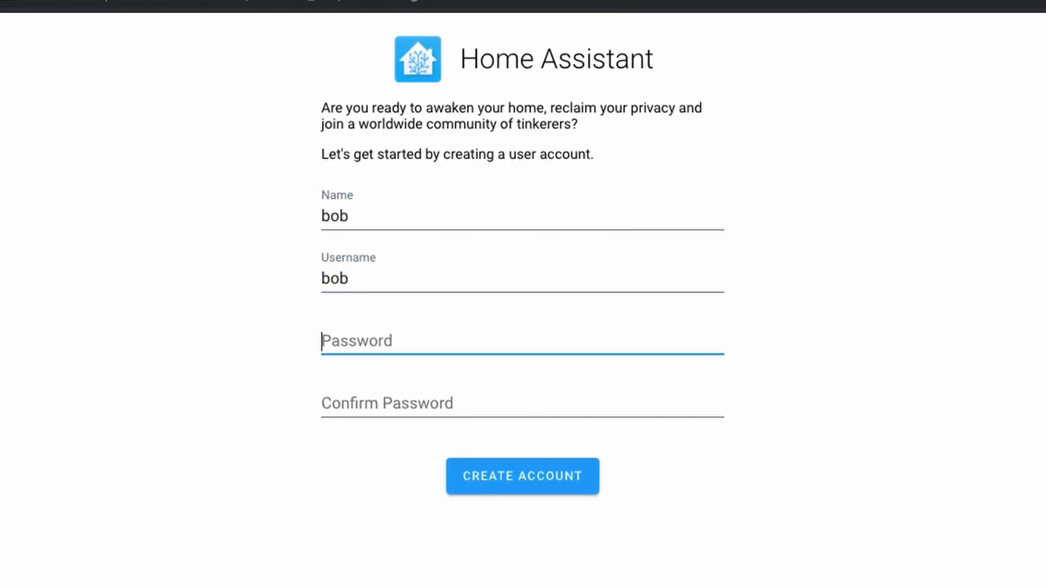
type("••")
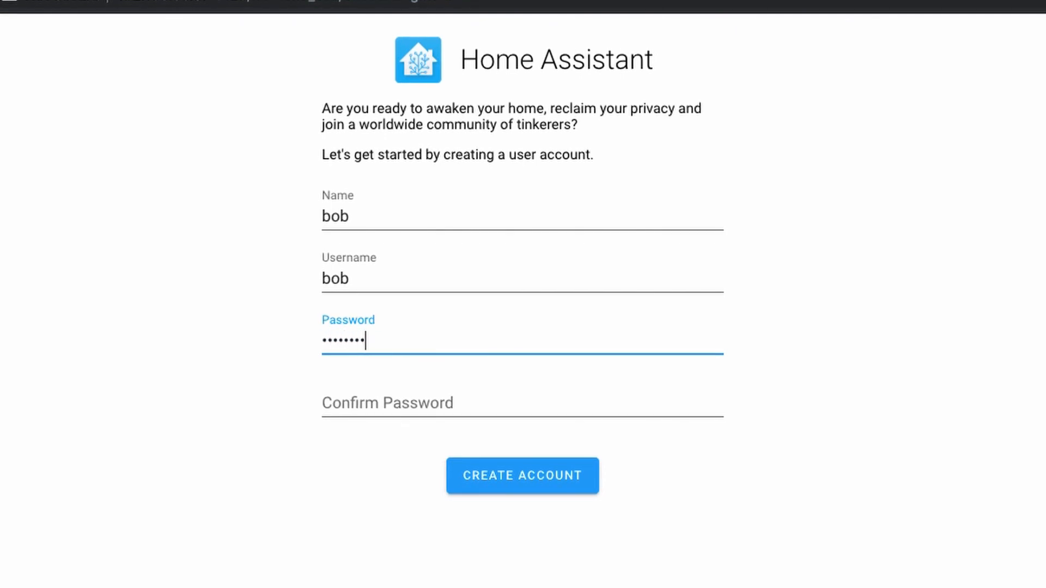
key("Tab")
type("••••••••")
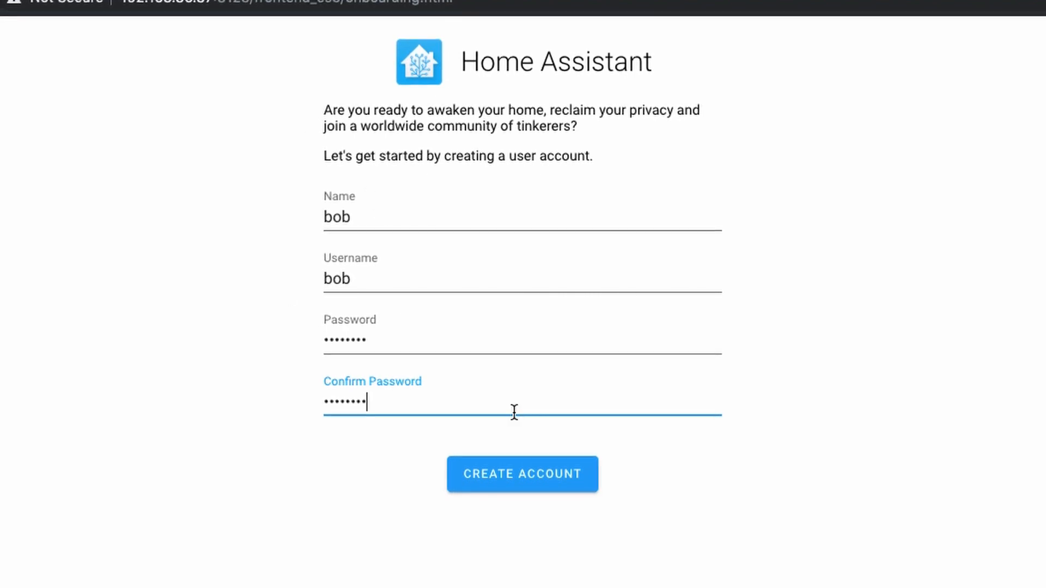
left_click(532, 487)
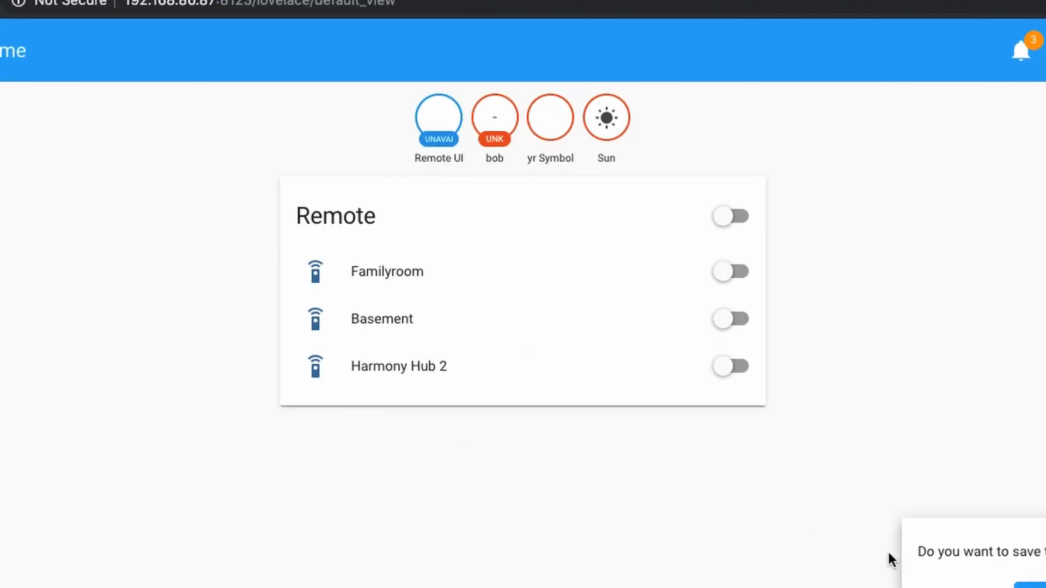
left_click(983, 587)
- Show the sidebar, examine the unused entities view of the default dashboard, and return to the Overview
left_click(1, 51)
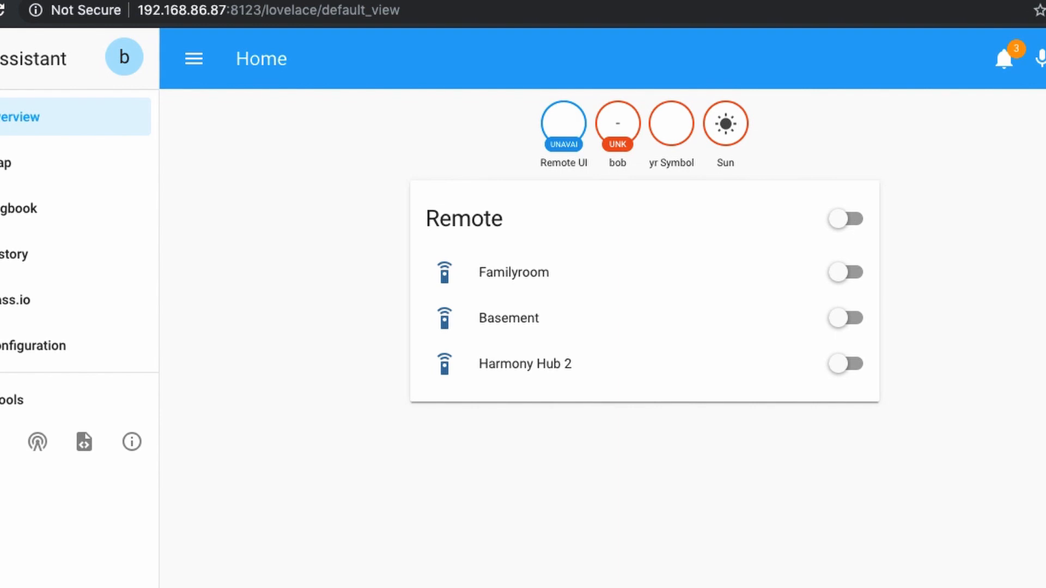
left_click(1043, 59)
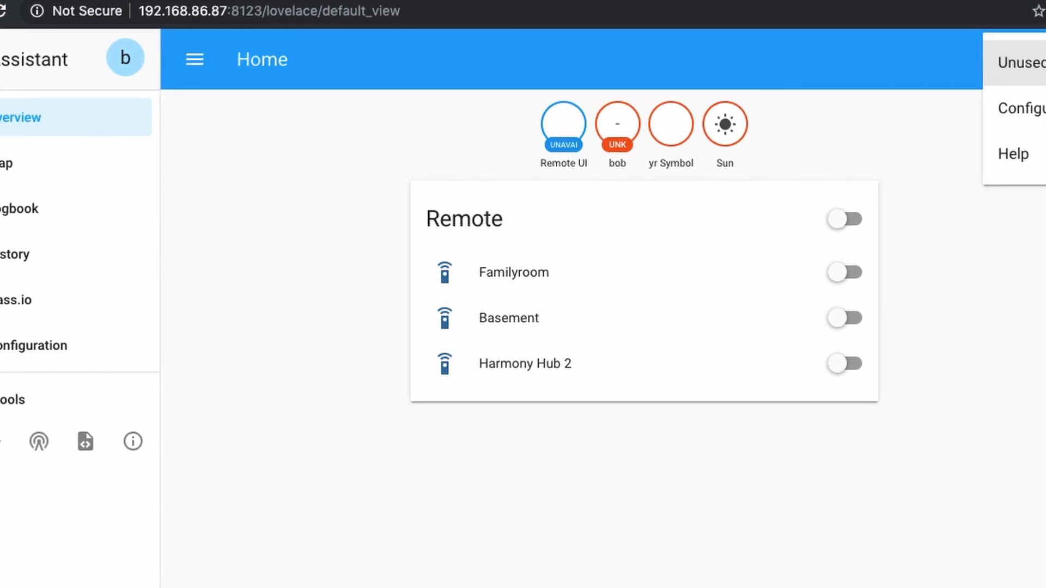
key("Escape")
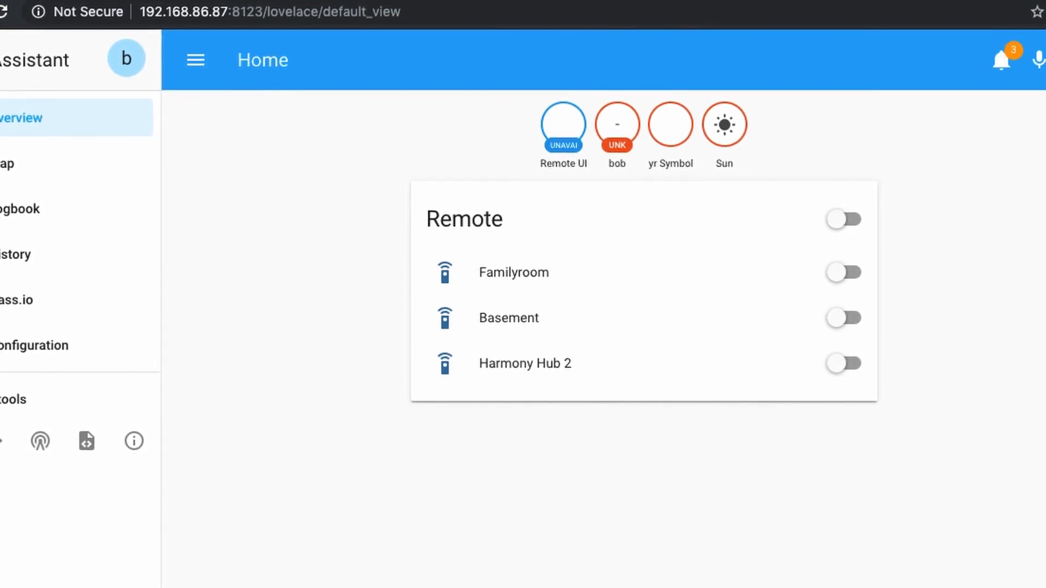
left_click(1041, 58)
left_click(1016, 63)
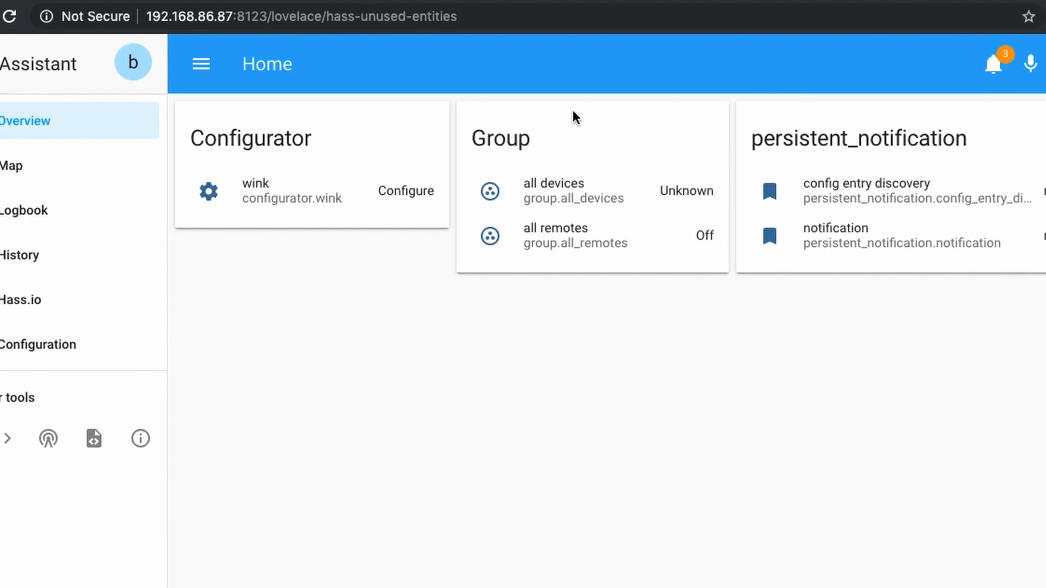
left_click(1040, 65)
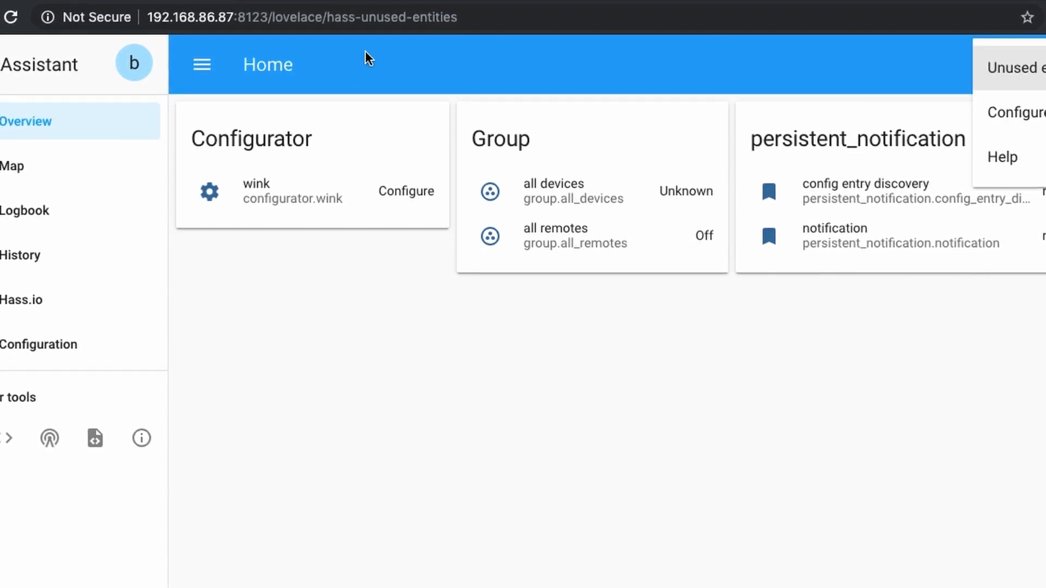
left_click(2, 130)
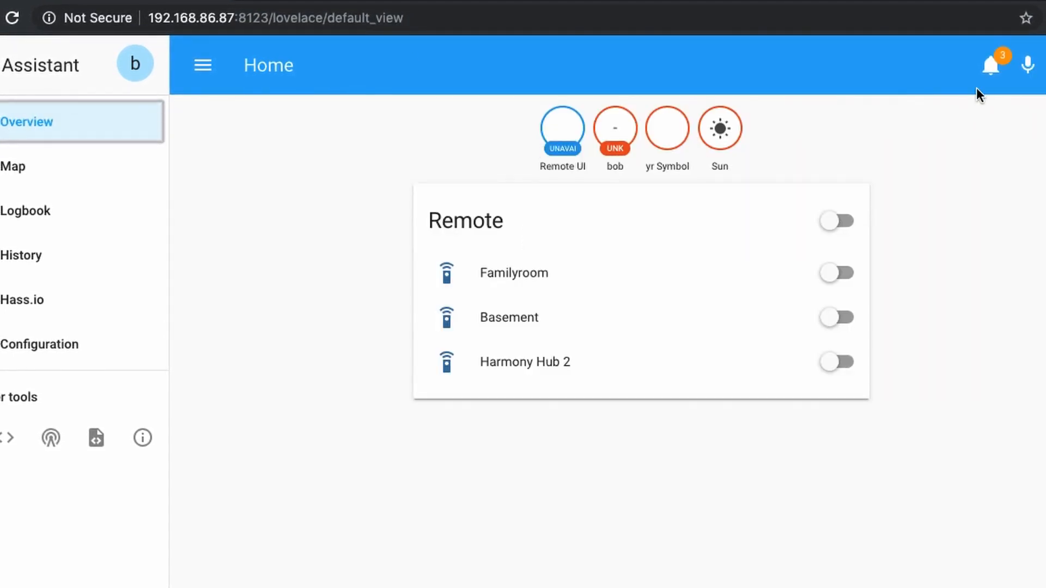
- Open the notifications and dismiss the Welcome Home! message
left_click(990, 69)
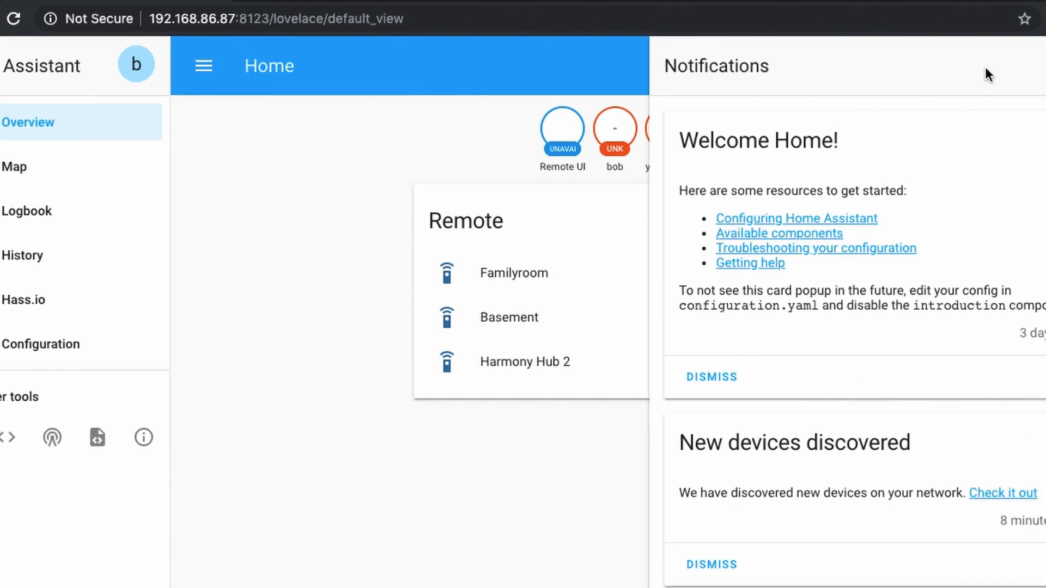
left_click(515, 76)
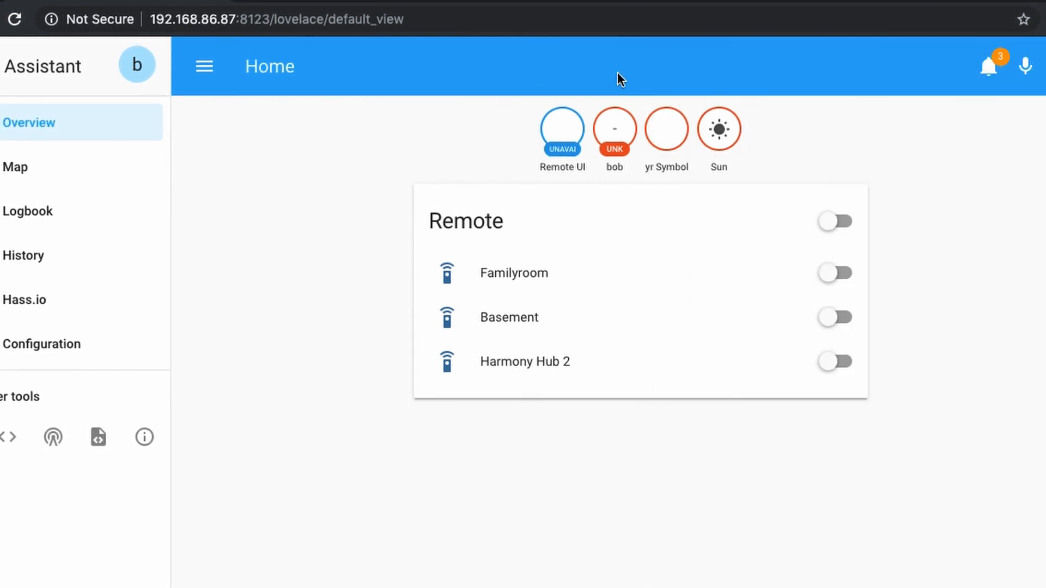
left_click(991, 65)
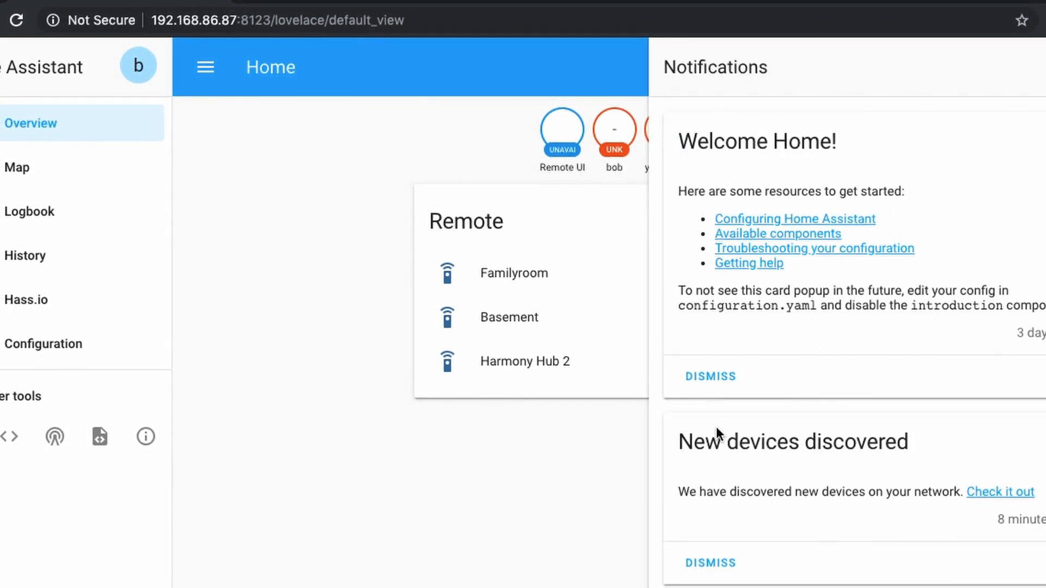
left_click(710, 376)
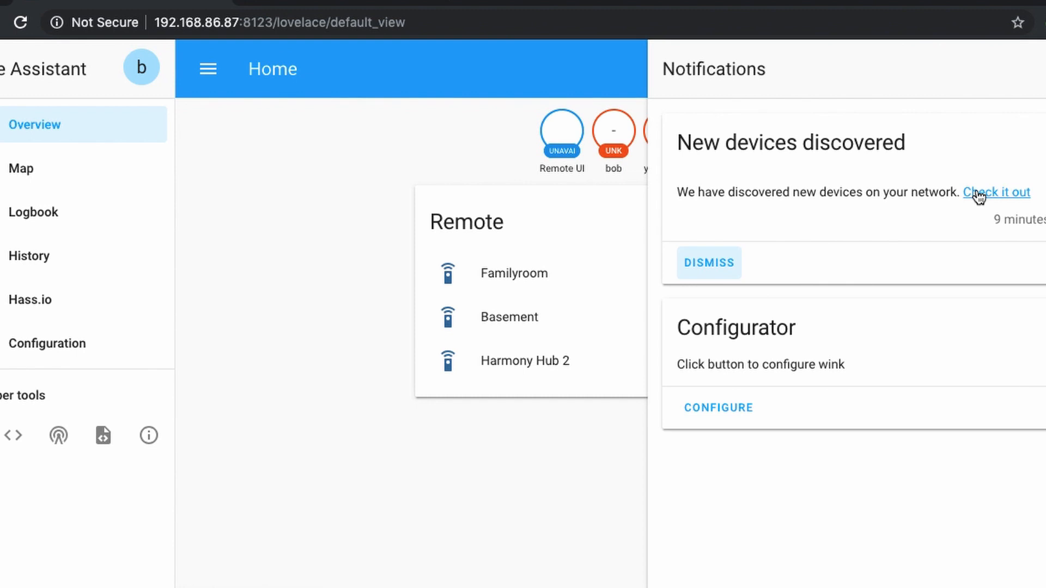
- Check the newly discovered devices, look through the available integrations, and return to the Overview
left_click(996, 193)
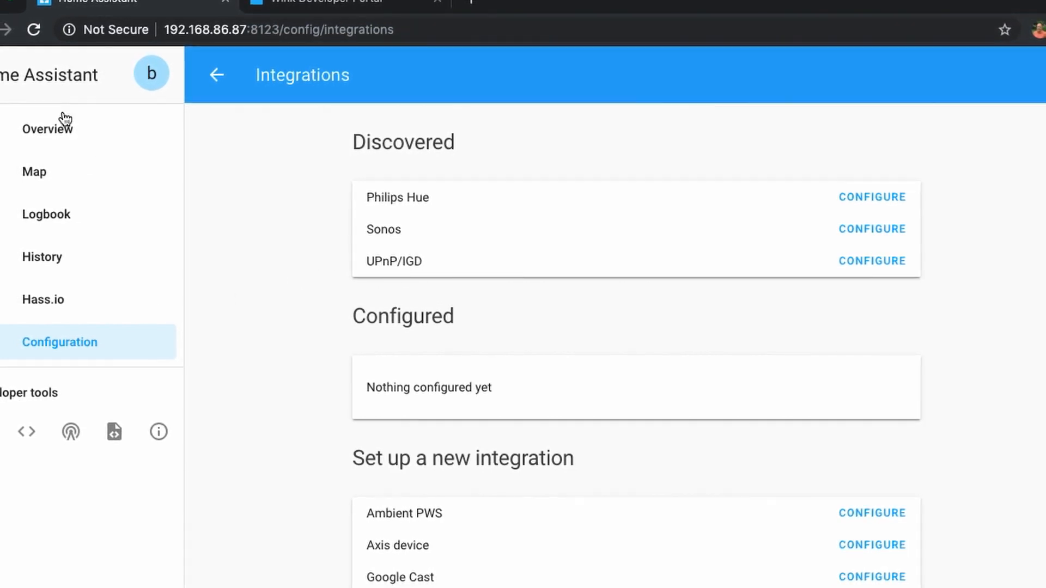
scroll(505, 343, "down", 3)
scroll(502, 341, "down", 20)
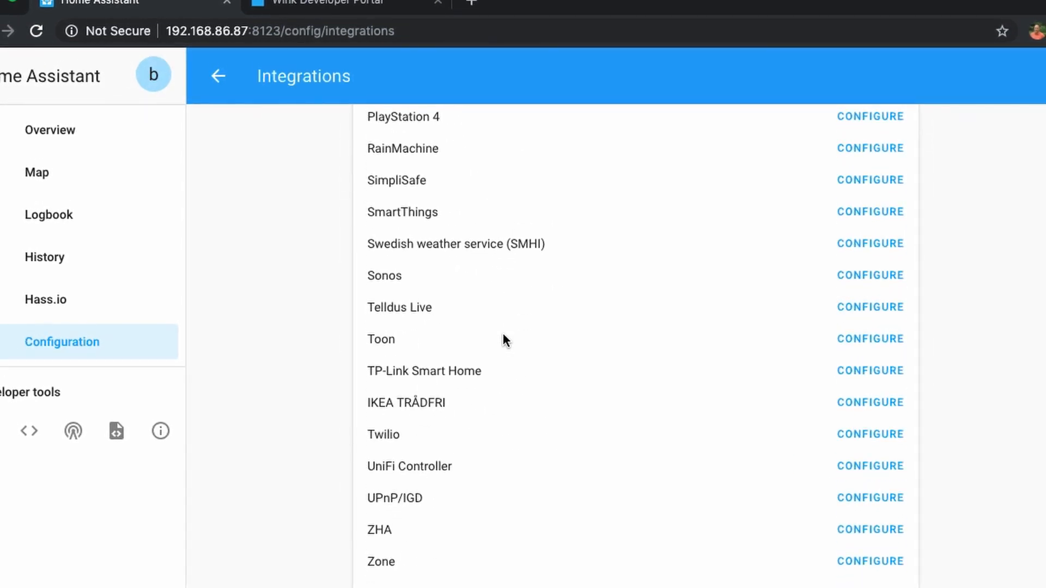
scroll(502, 332, "up", 20)
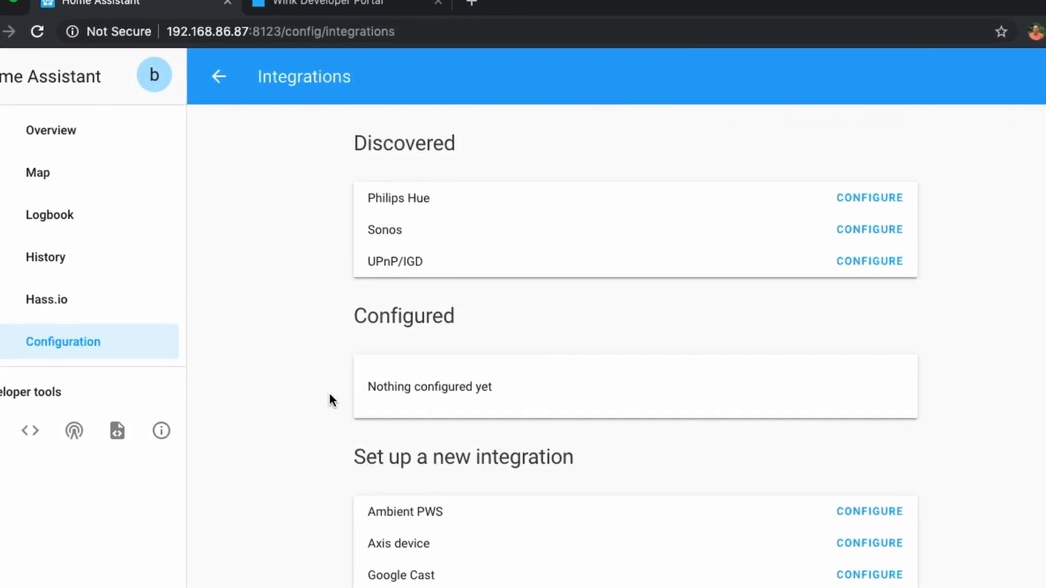
left_click(56, 133)
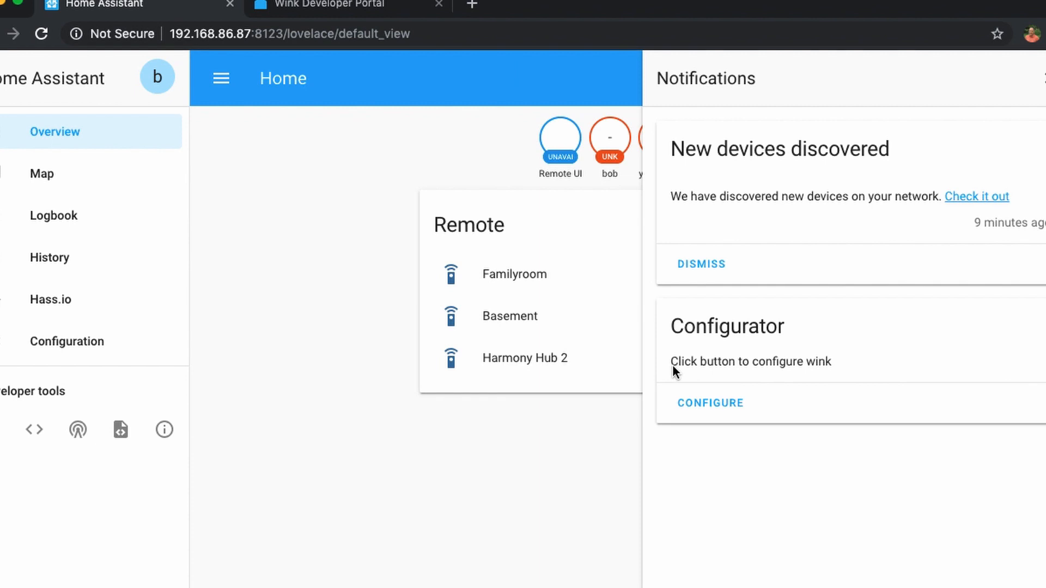
- Open the wink configurator from its notification, and switch to the Wink Developer Portal to review the existing applications
left_click(694, 410)
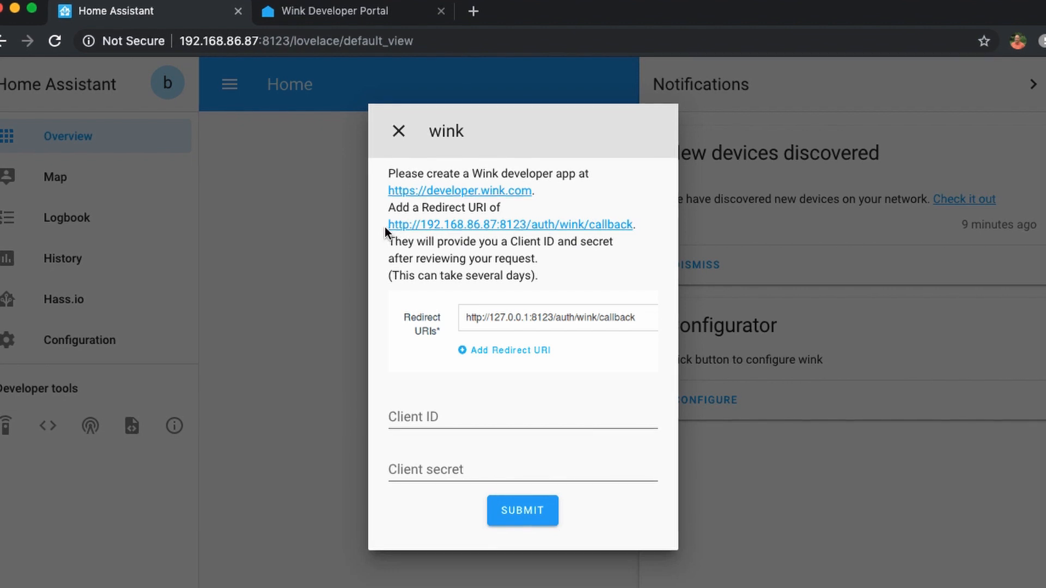
left_click(299, 16)
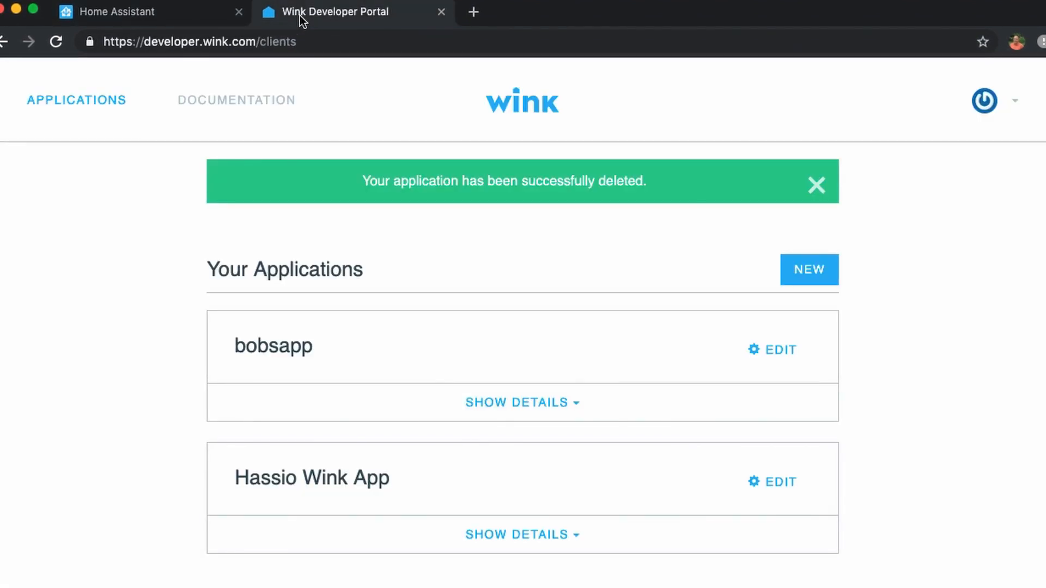
scroll(147, 231, "down", 2)
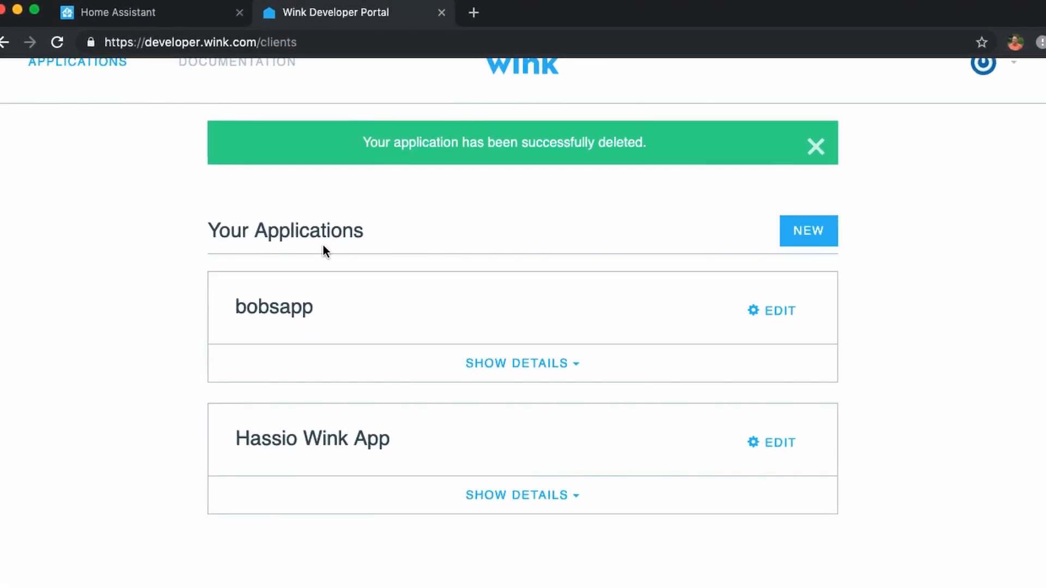
scroll(361, 291, "up", 2)
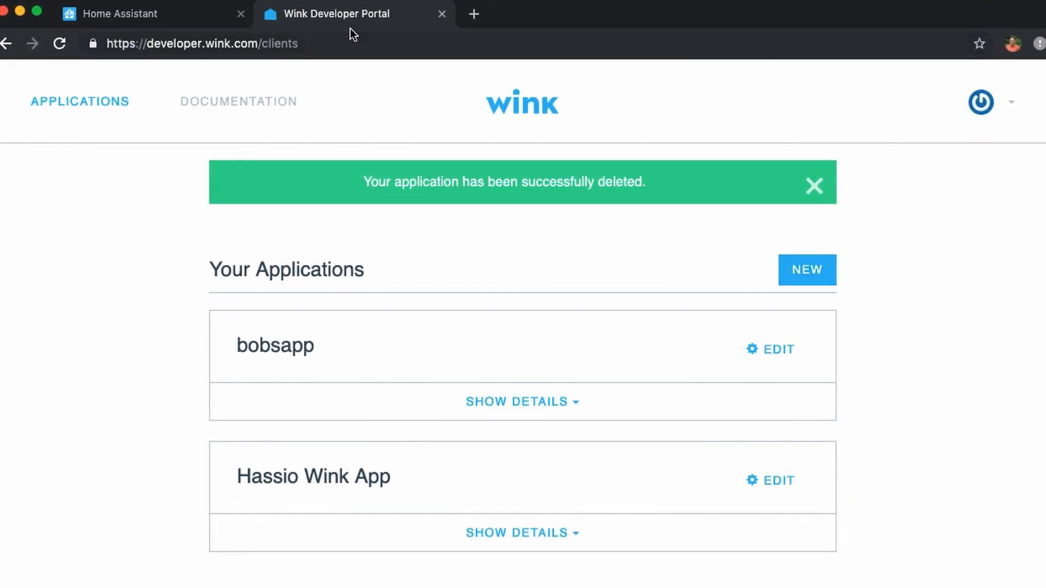
left_click(175, 15)
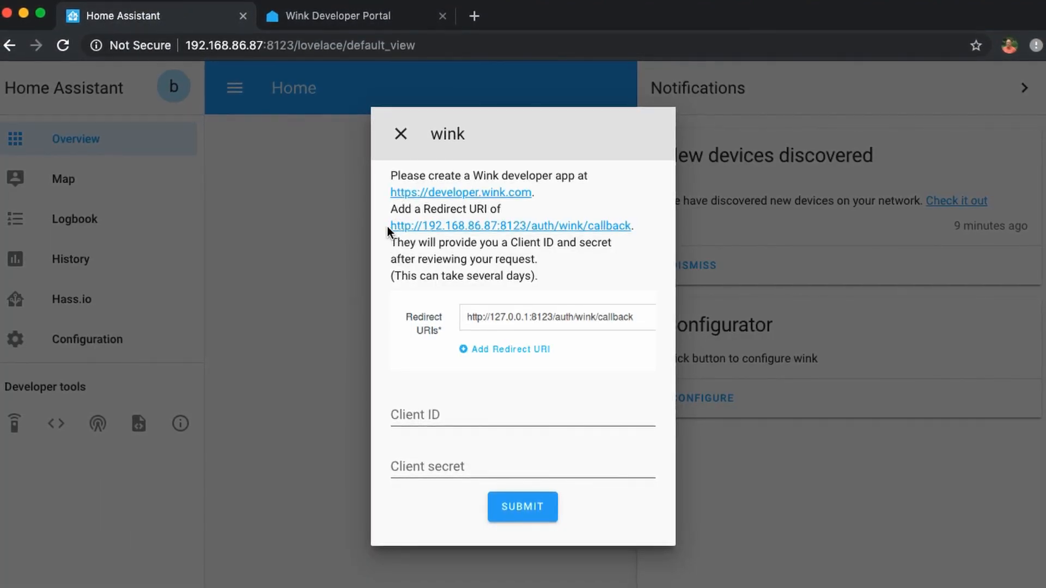
left_click_drag(388, 225, 629, 225)
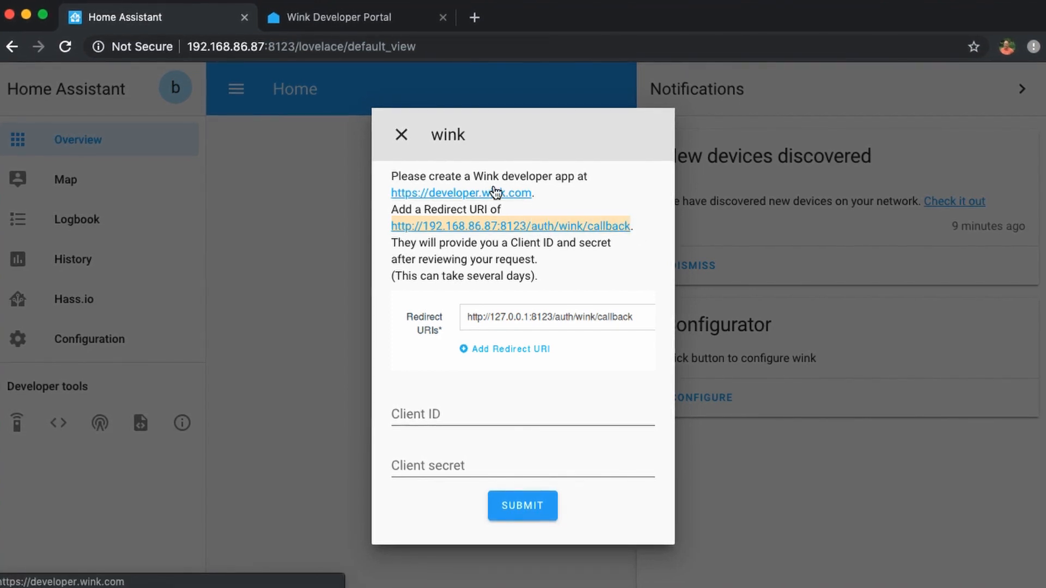
right_click(545, 227)
left_click(596, 332)
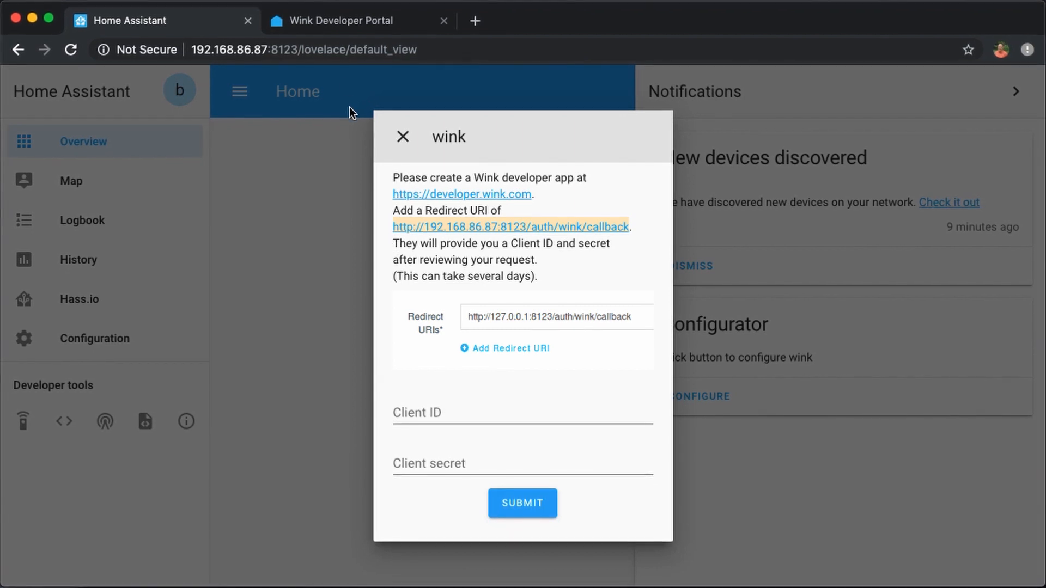
- Start a new application in the Wink Developer Portal and name it Demo Wink Config
left_click(339, 22)
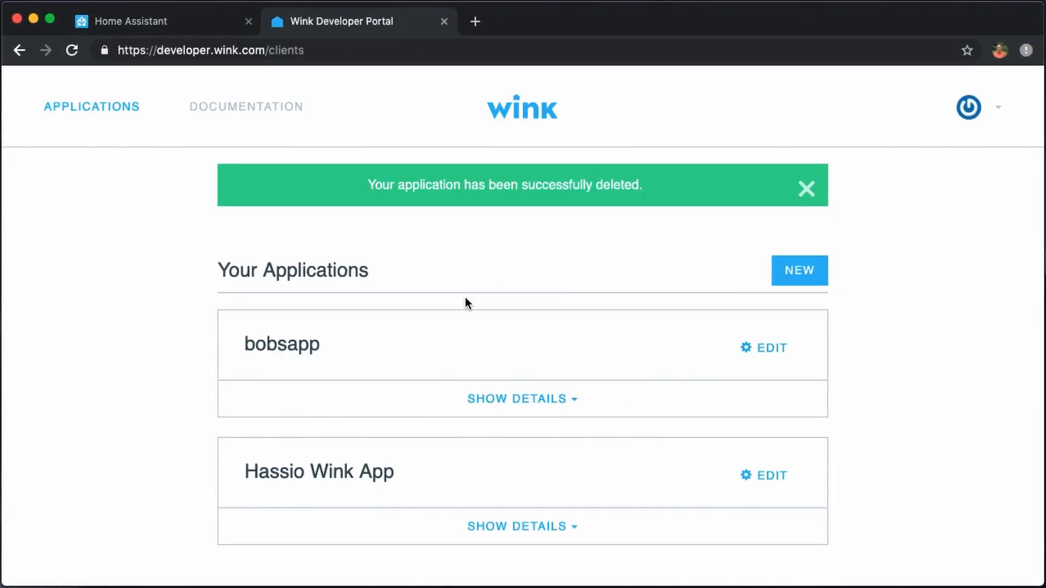
left_click(785, 275)
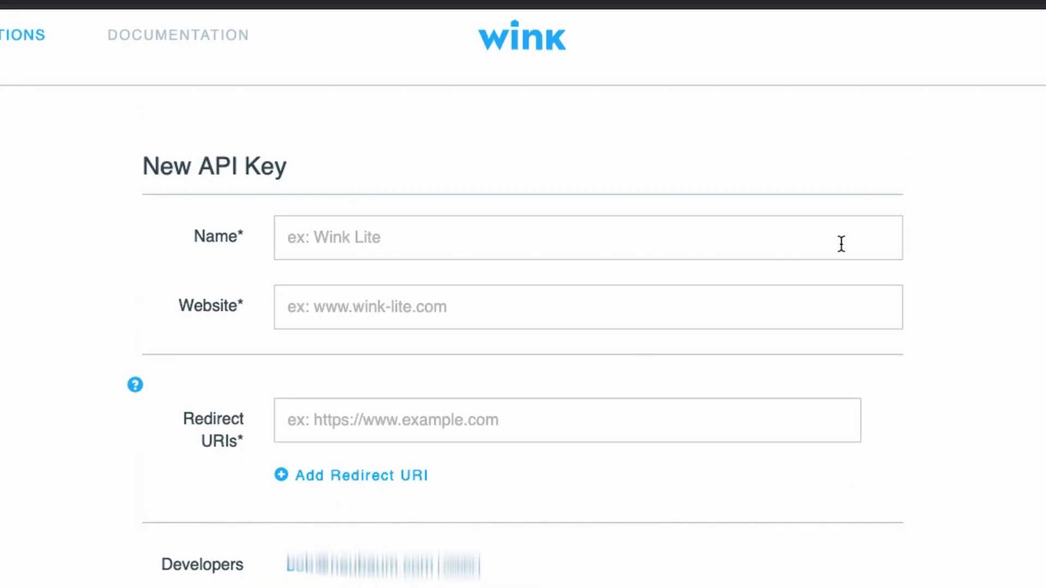
left_click(434, 251)
type("Test Wink Config")
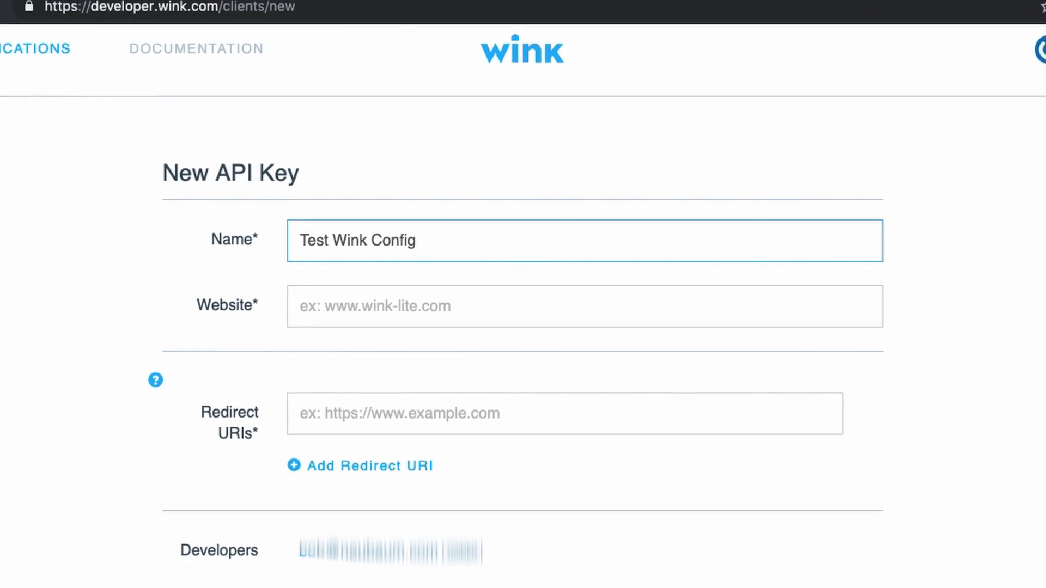
key("Tab")
key("shift+Tab")
type("Demo Wink Config")
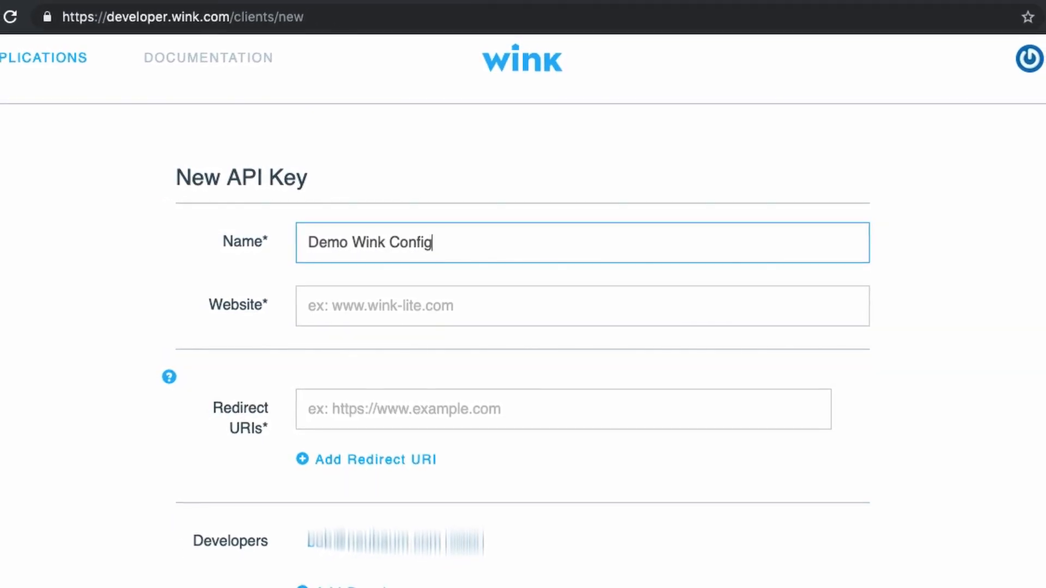
key("Tab")
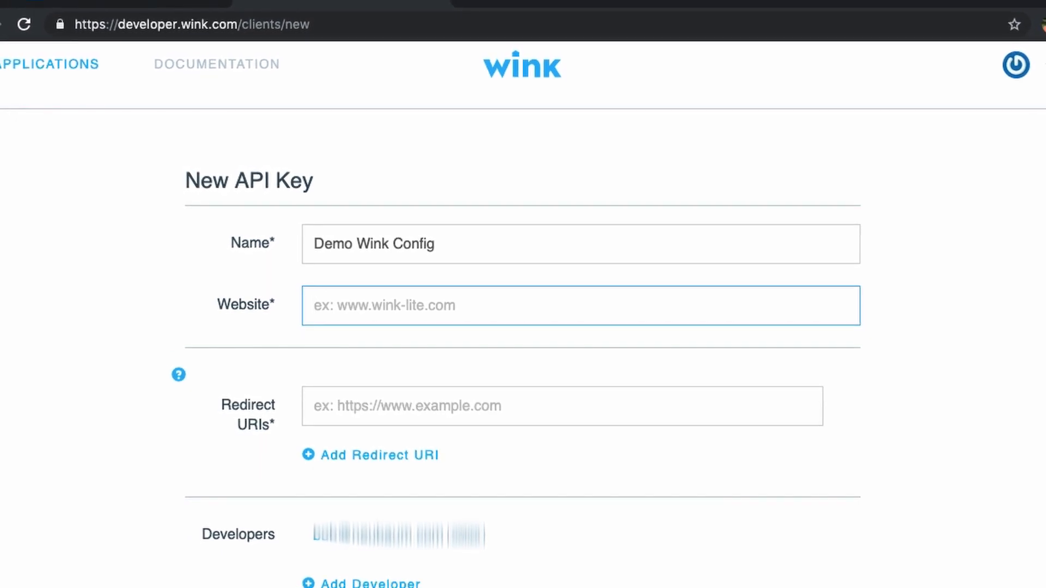
type("www.testcom")
key("Tab")
left_click(414, 305)
key("BackSpace")
key("BackSpace")
key("BackSpace")
type(".com")
key("Tab")
key("Tab")
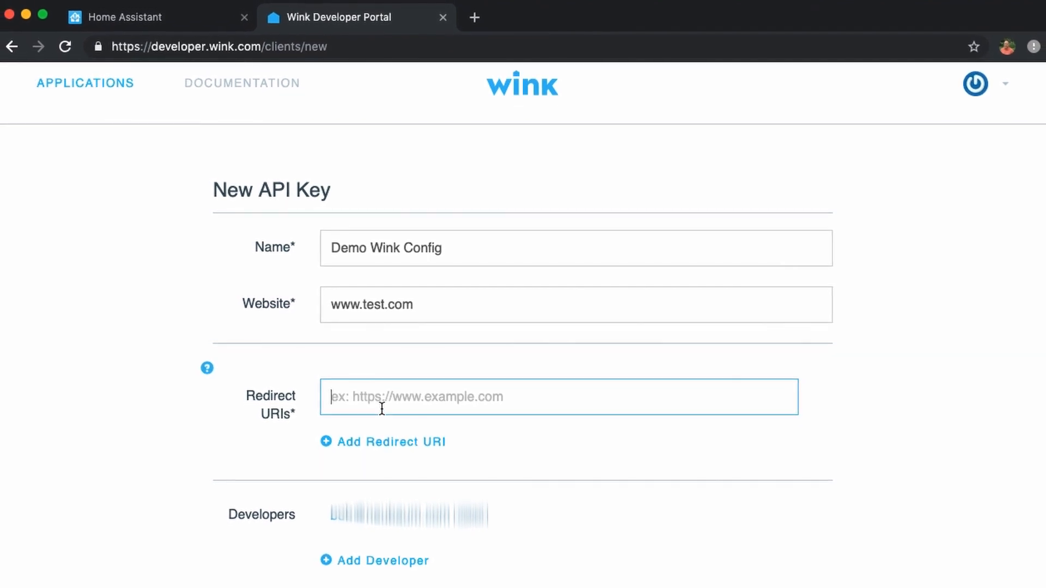
type("http://192.168.86.87:8123/auth/wink/callback")
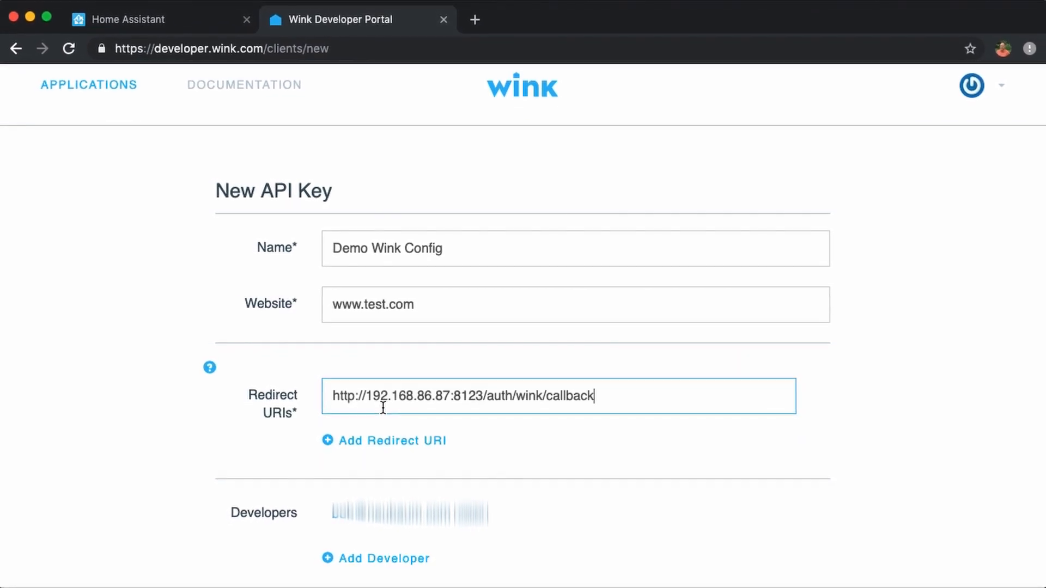
left_click(115, 20)
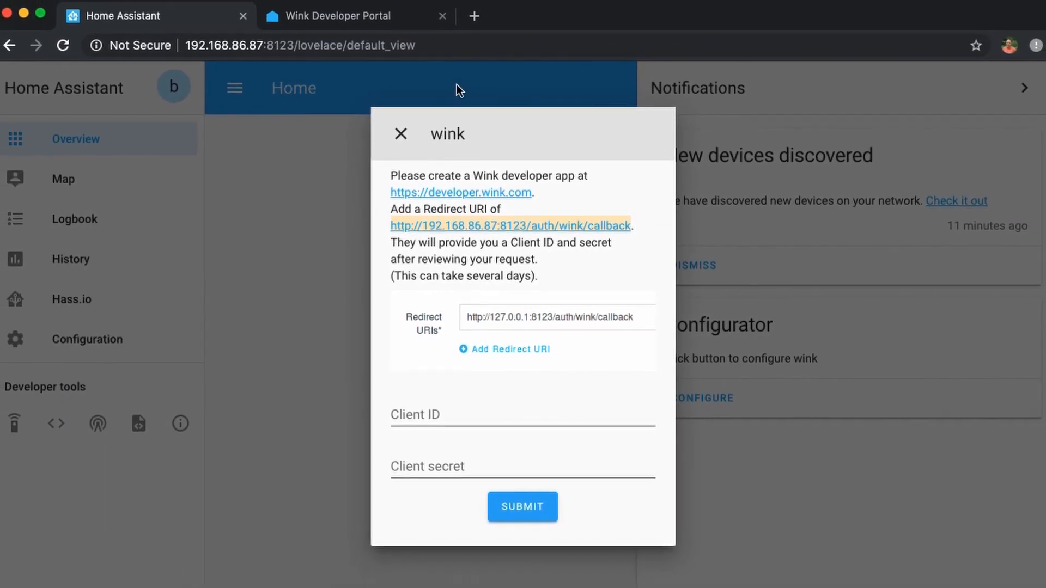
left_click(340, 22)
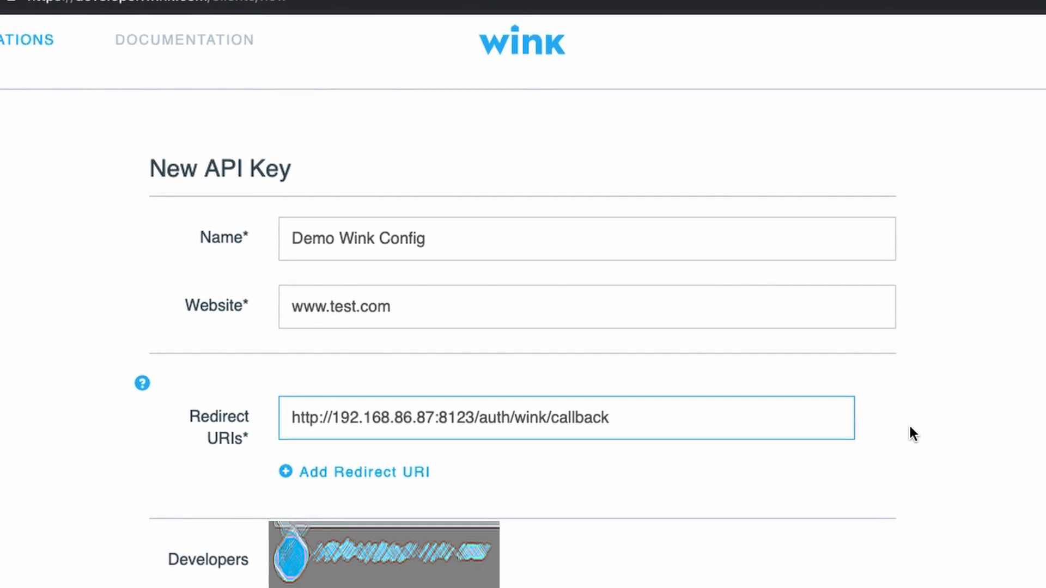
- Agree to the terms and conditions and save the new application, resubmitting the form if it is rejected
scroll(904, 420, "down", 3)
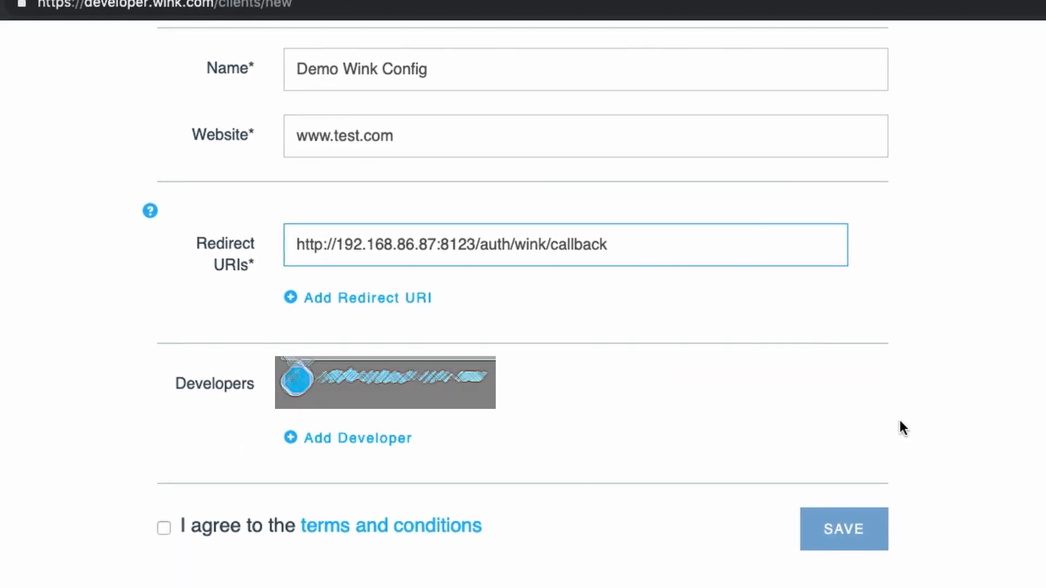
left_click(168, 525)
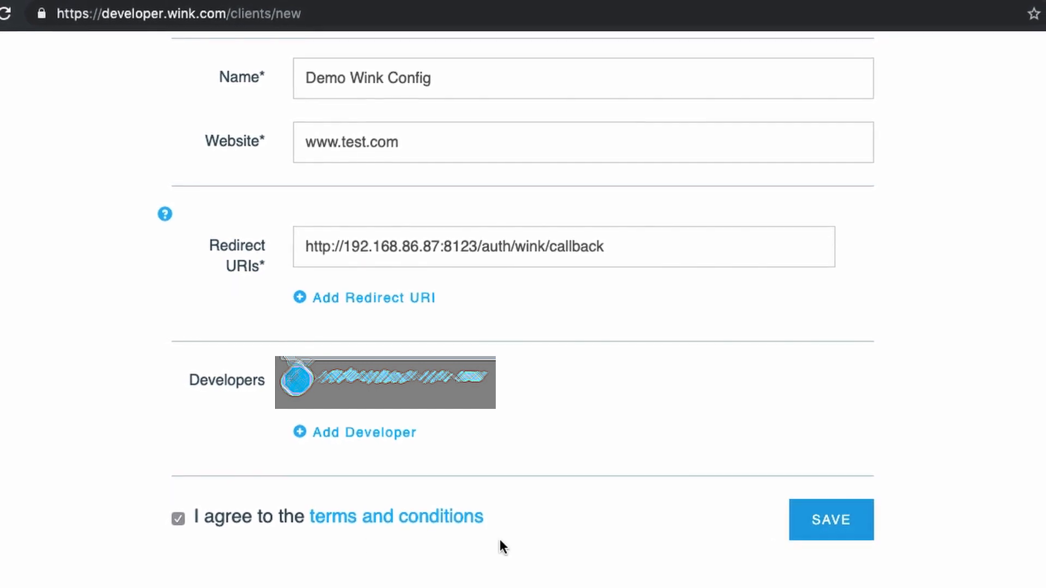
left_click(816, 521)
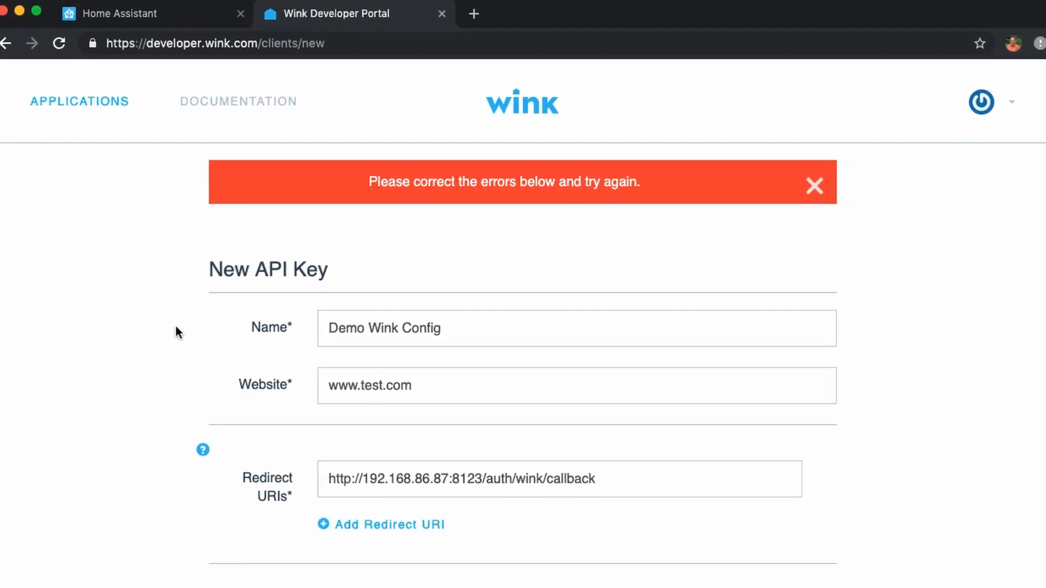
scroll(174, 327, "down", 4)
left_click(787, 531)
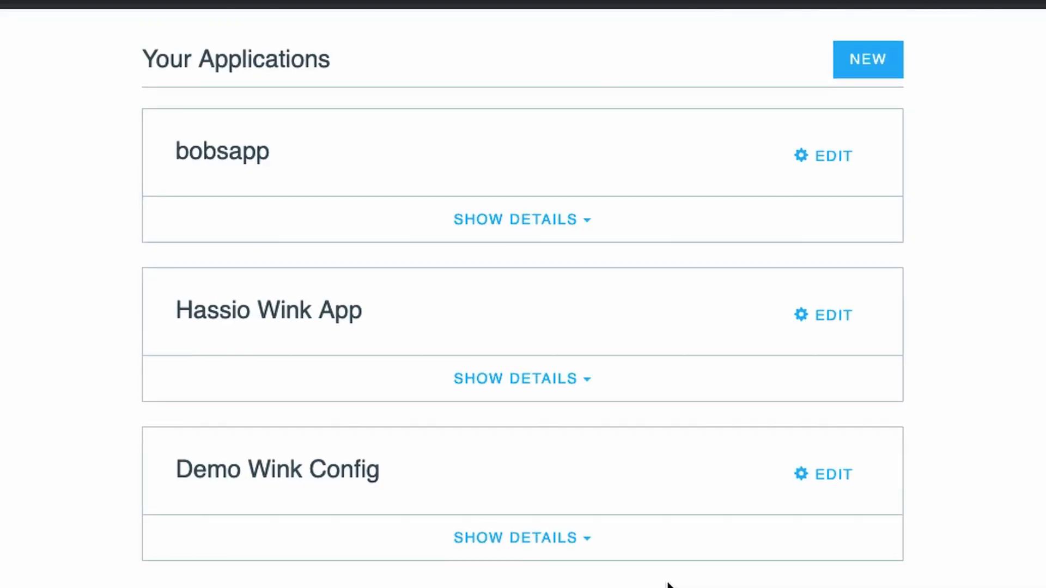
- Show the Demo Wink Config application's details and examine its status, redirect URI and OAuth settings
scroll(665, 584, "up", 1)
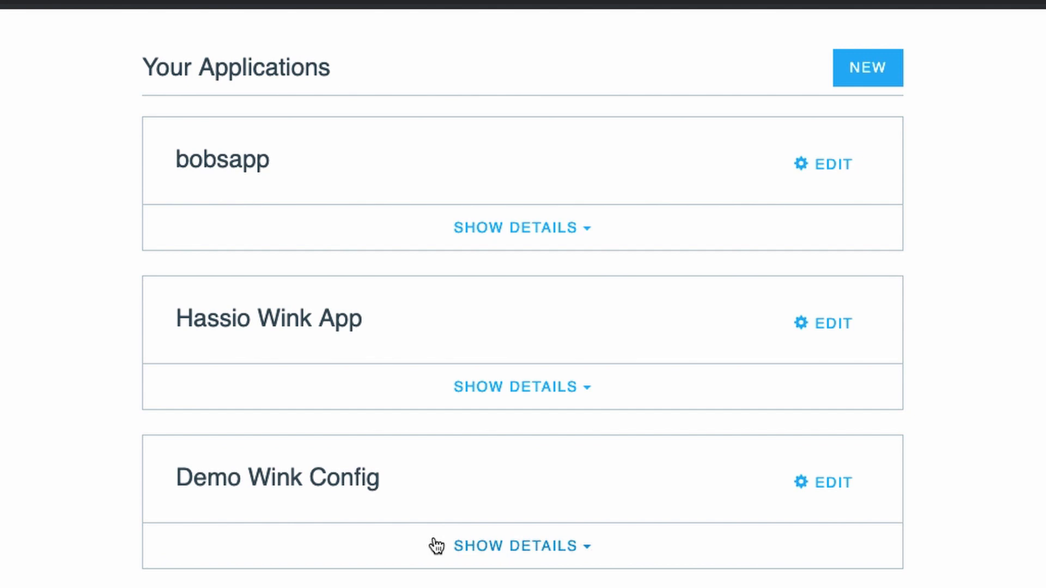
left_click(467, 546)
scroll(468, 496, "down", 5)
scroll(468, 496, "down", 4)
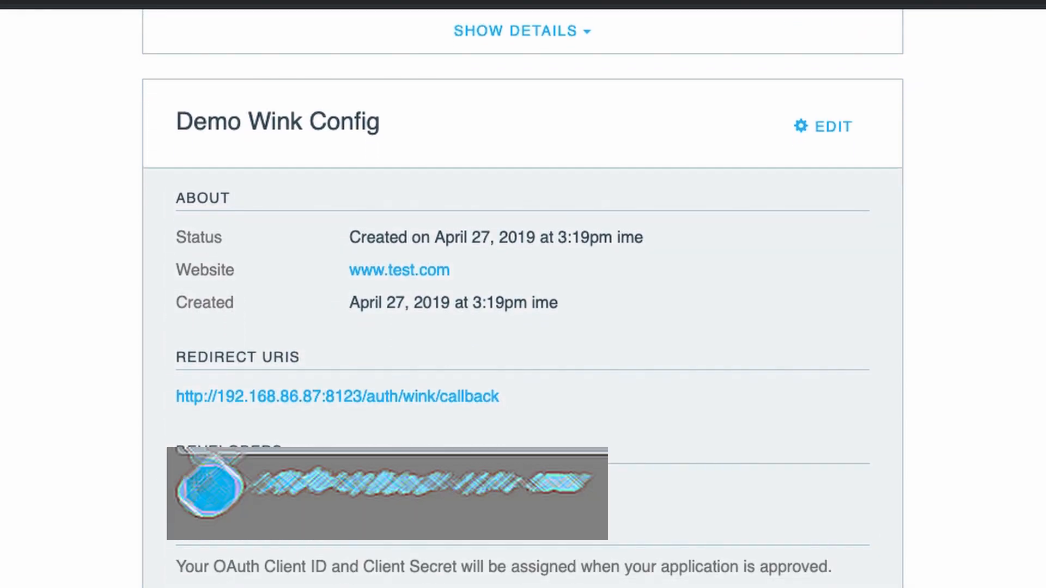
scroll(573, 514, "up", 1)
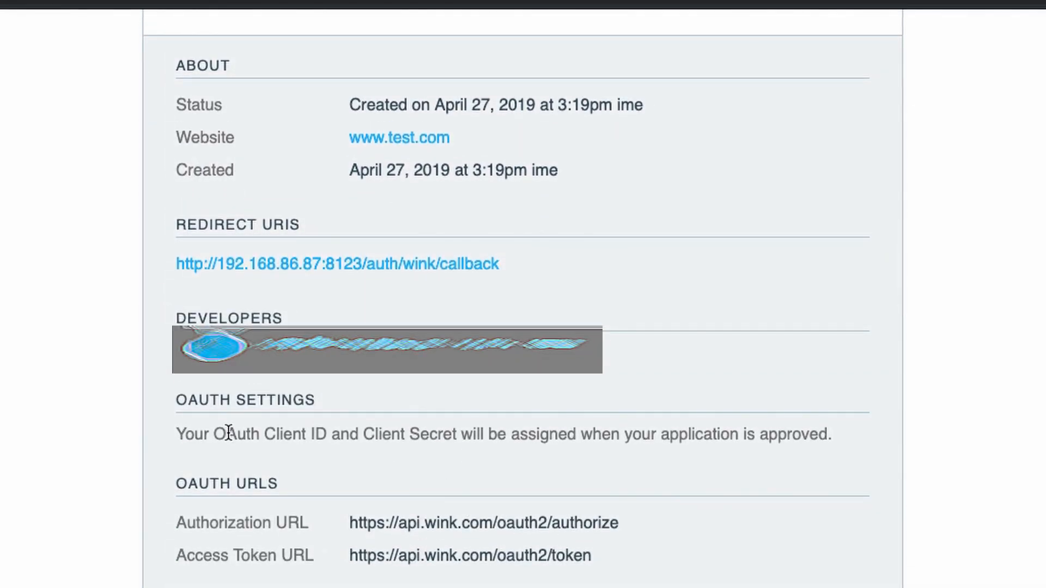
scroll(178, 431, "down", 1)
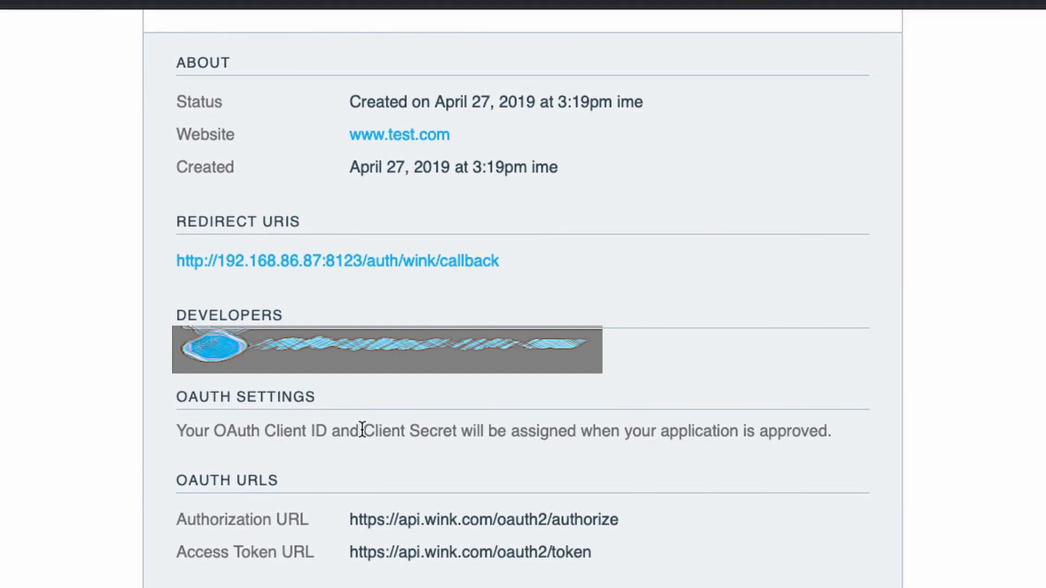
scroll(422, 429, "up", 1)
scroll(424, 428, "up", 1)
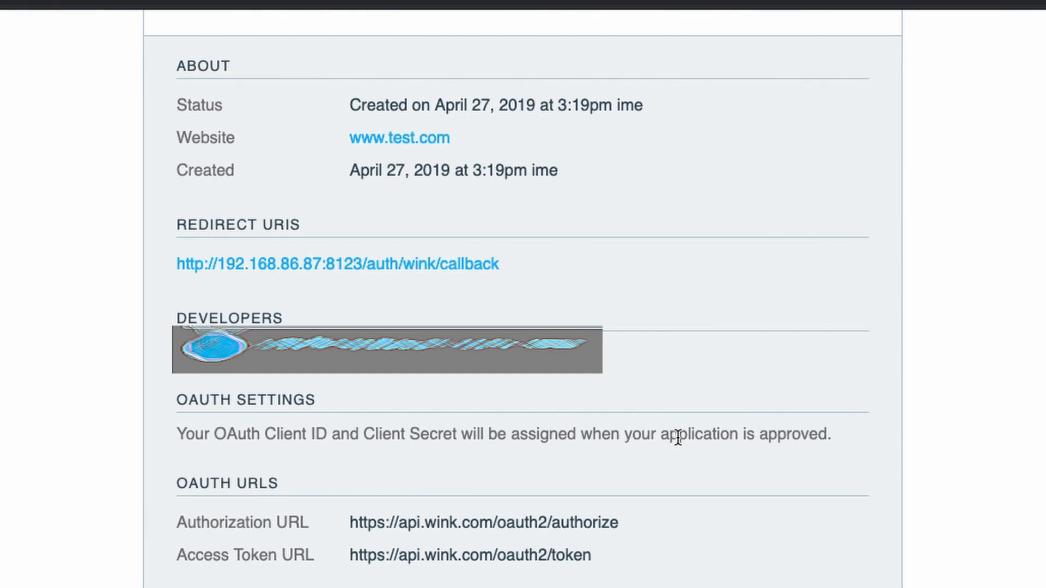
scroll(677, 437, "up", 3)
scroll(675, 446, "down", 3)
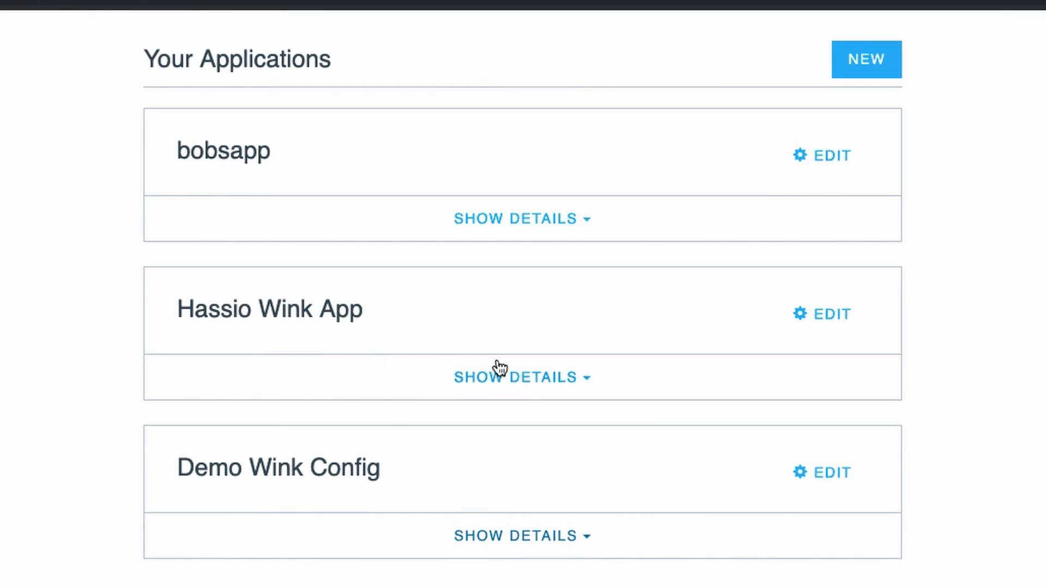
- Copy the Client ID from the Hassio Wink App details into the Client ID field of Home Assistant's wink setup dialog
left_click(524, 377)
scroll(615, 397, "up", 7)
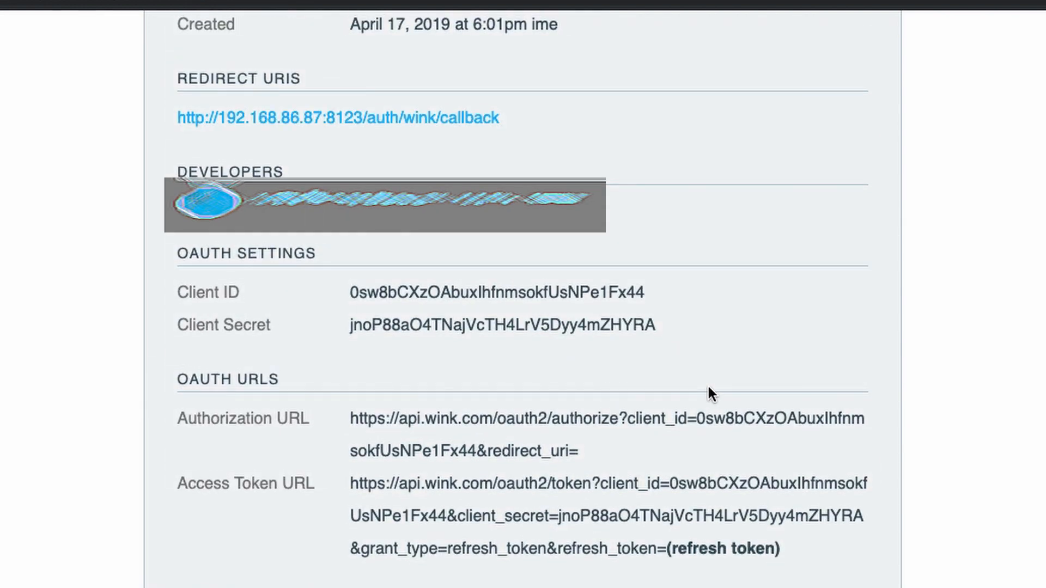
scroll(704, 384, "down", 1)
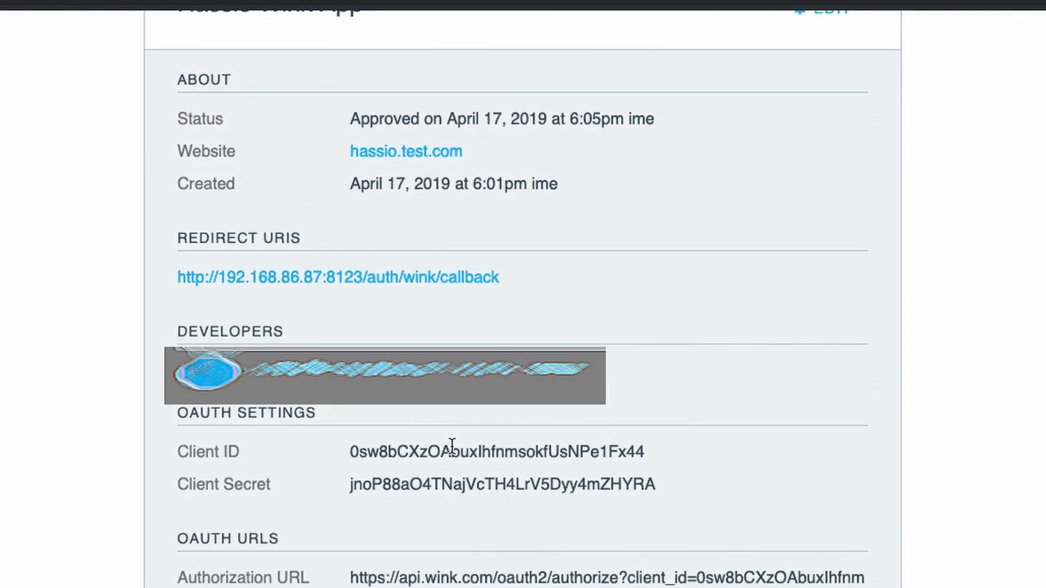
double_click(478, 452)
key("ctrl+c")
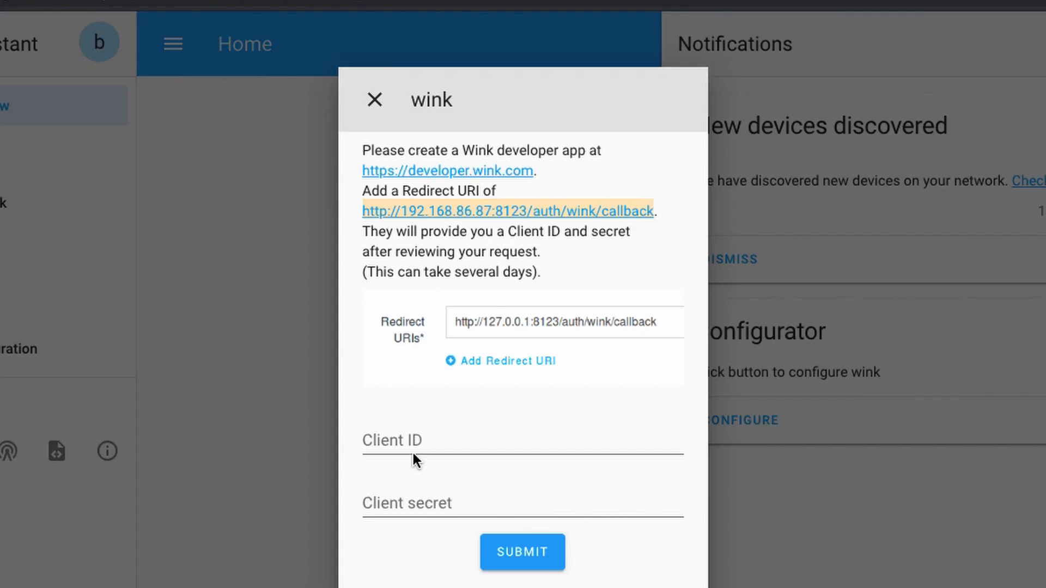
left_click(413, 441)
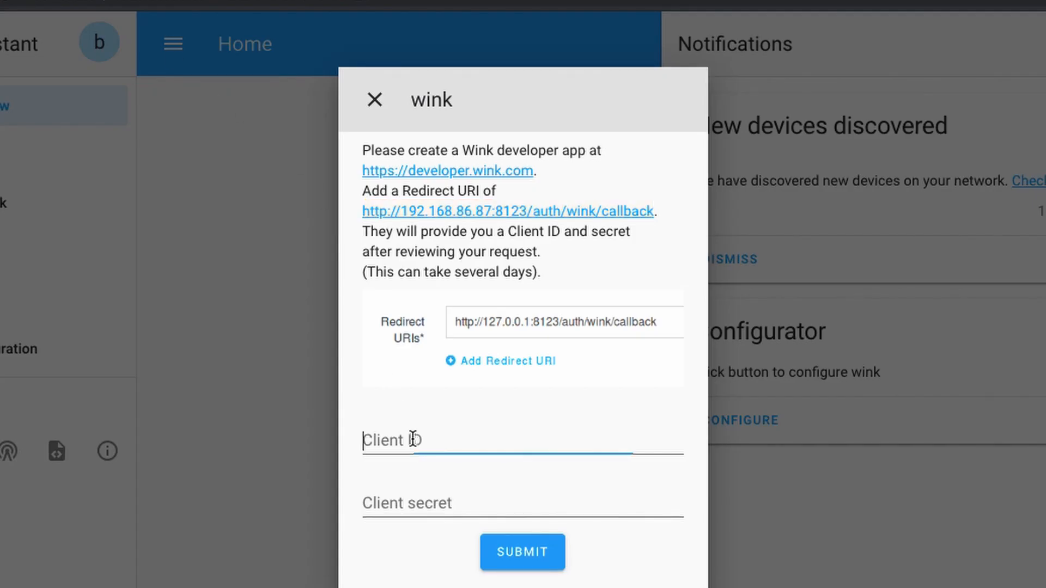
key("ctrl+v")
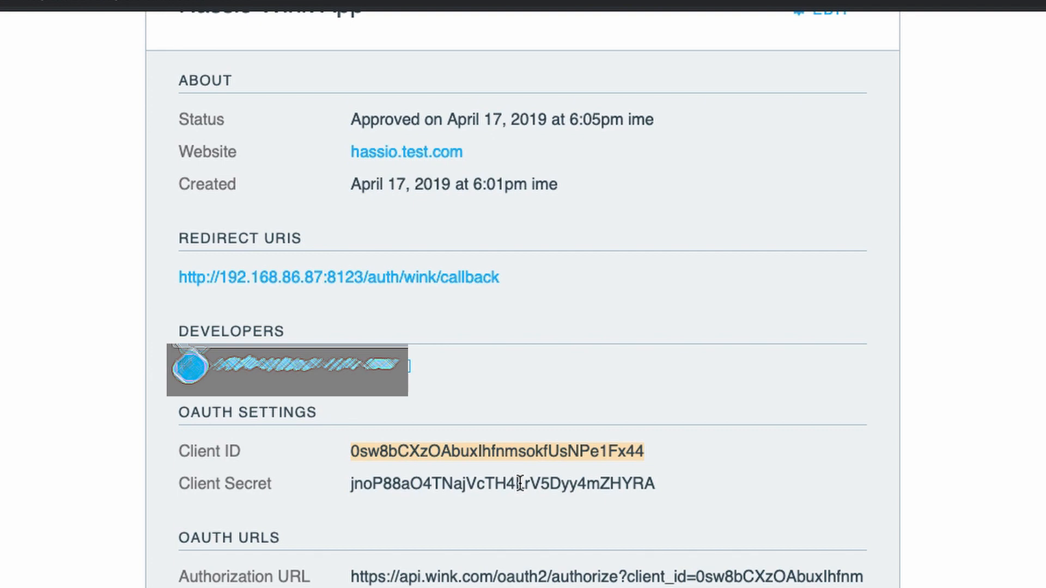
- Copy Hassio Wink App's client secret into the Client secret field of the wink setup dialog and submit the credentials
double_click(520, 483)
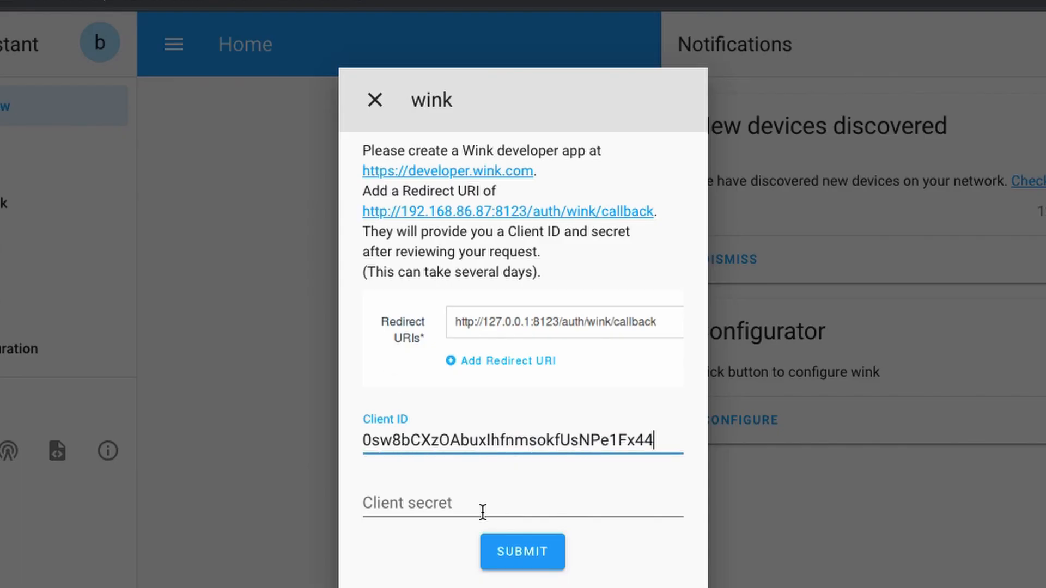
left_click(475, 501)
key("ctrl+v")
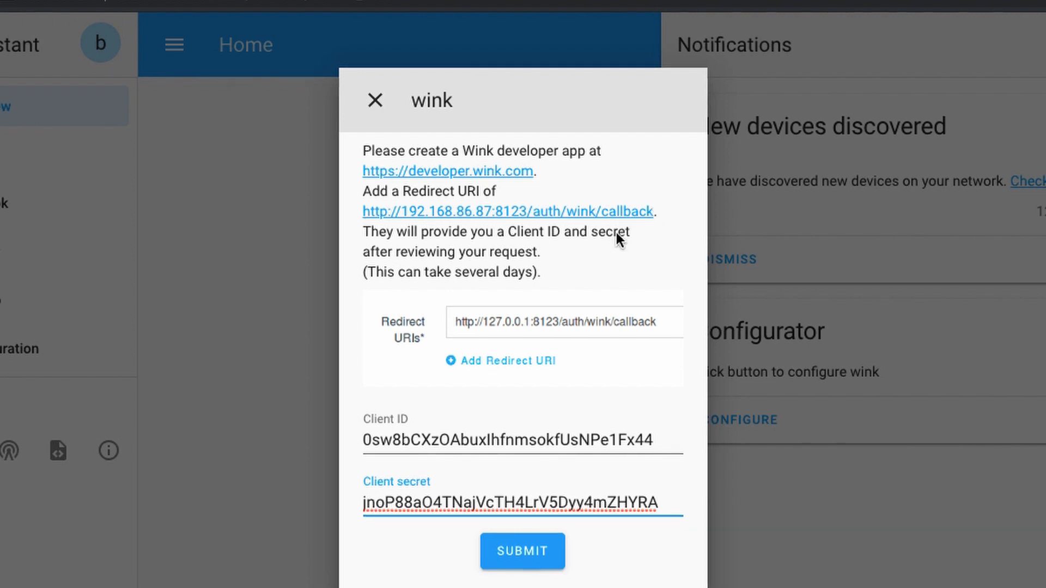
left_click(661, 208)
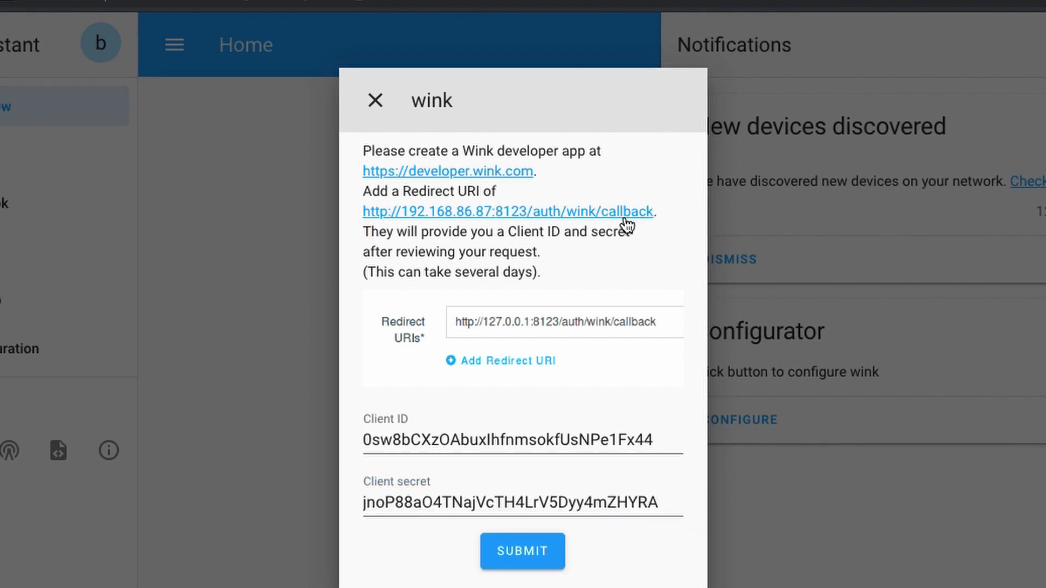
left_click(486, 568)
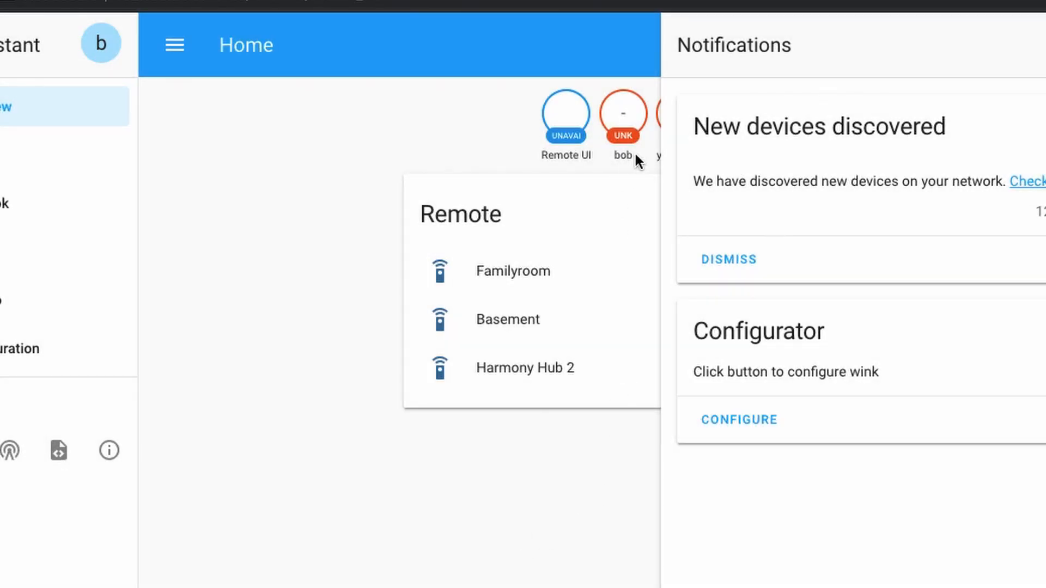
left_click(746, 420)
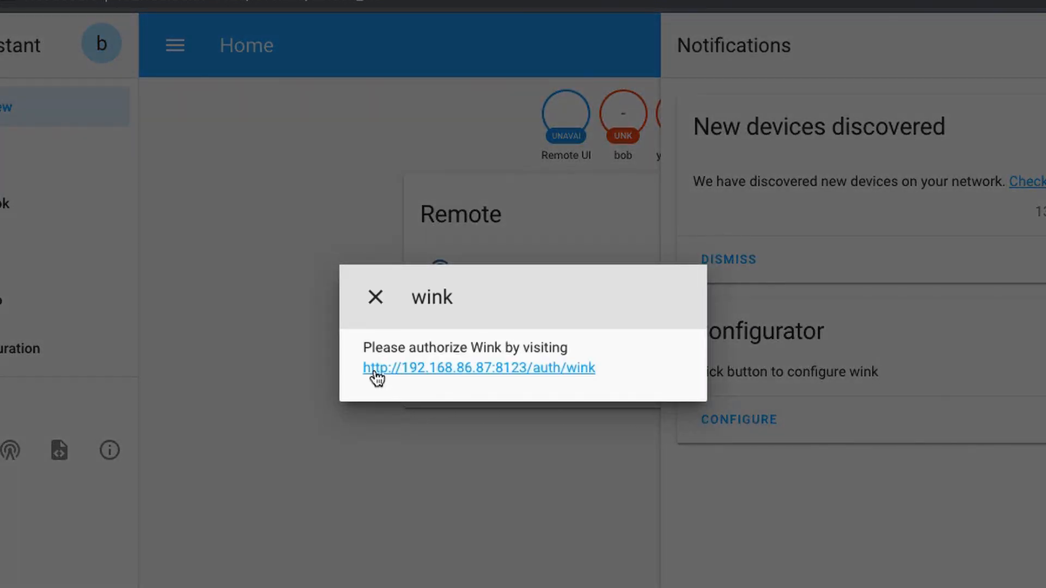
right_click(445, 371)
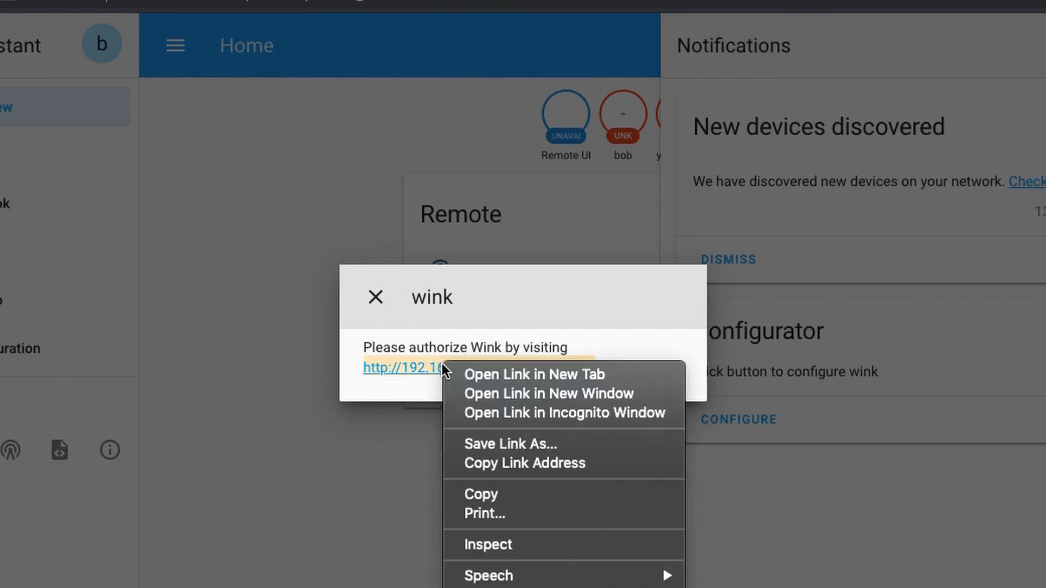
left_click(482, 375)
key("ctrl+Tab")
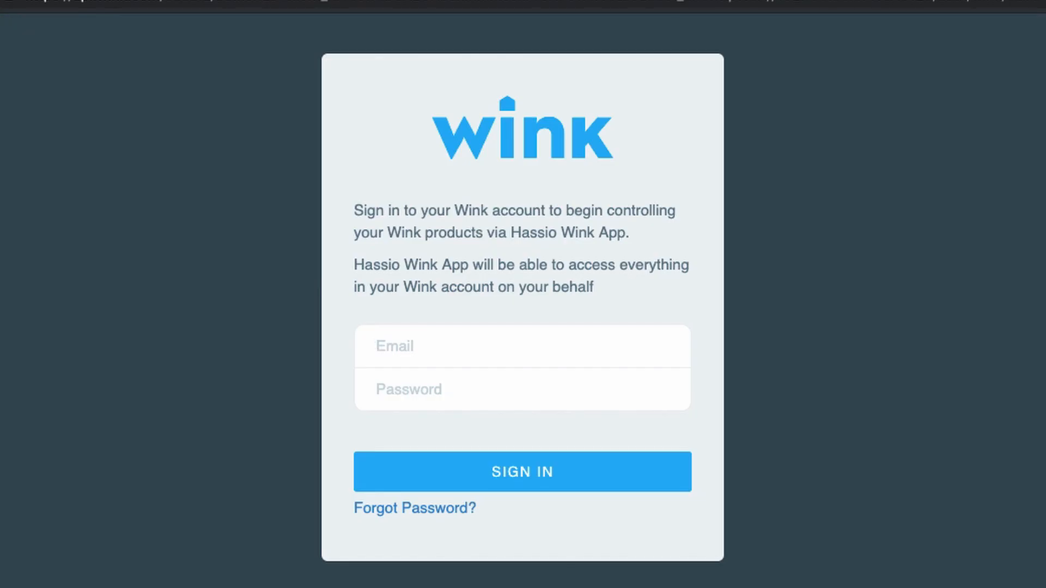
- Authorize Hassio Wink App by signing in with the Wink account email and password, decline saving the password, and close the authorization page
type("[redacted]")
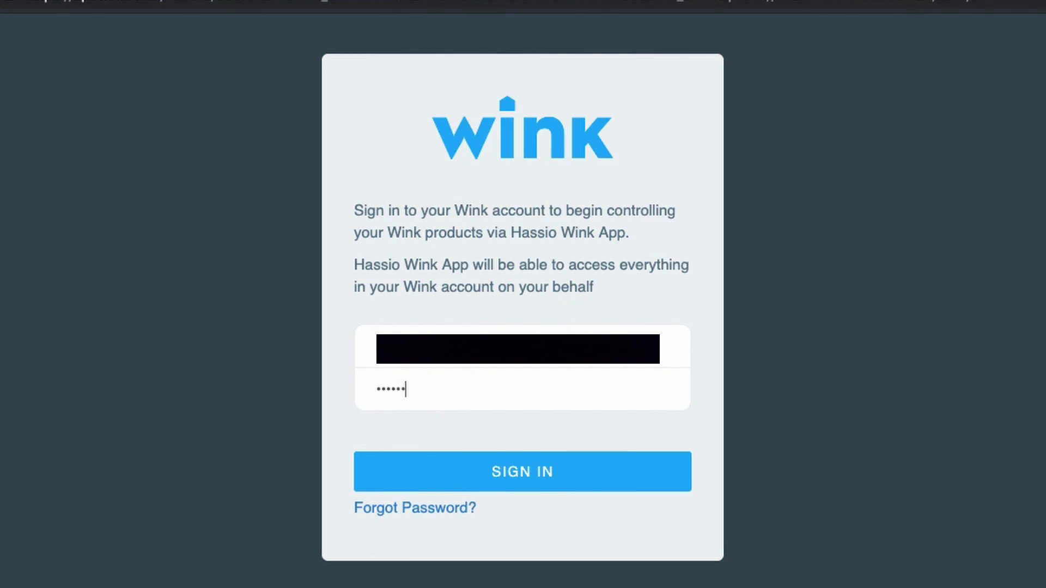
left_click(528, 474)
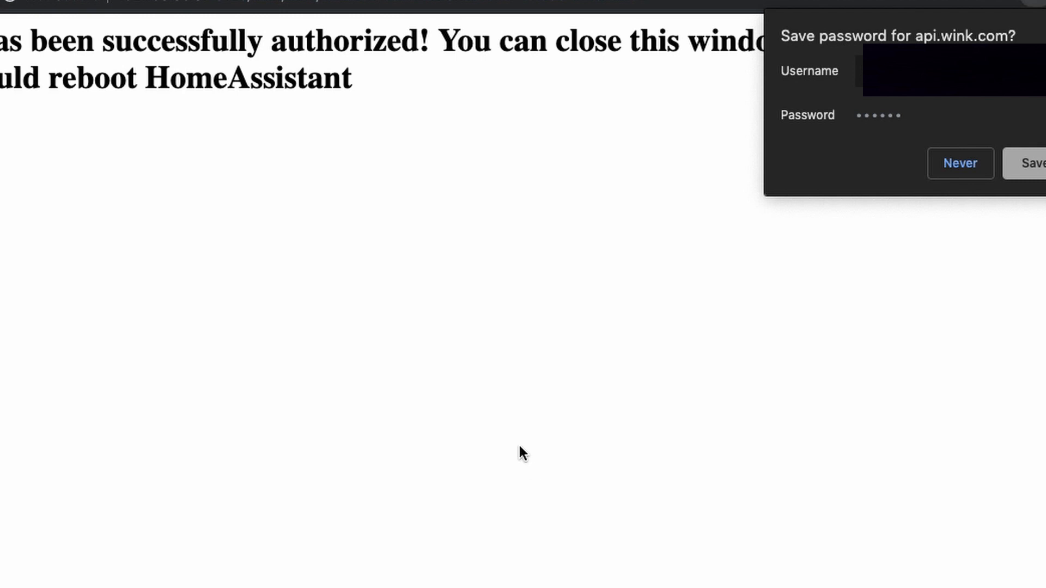
left_click(960, 164)
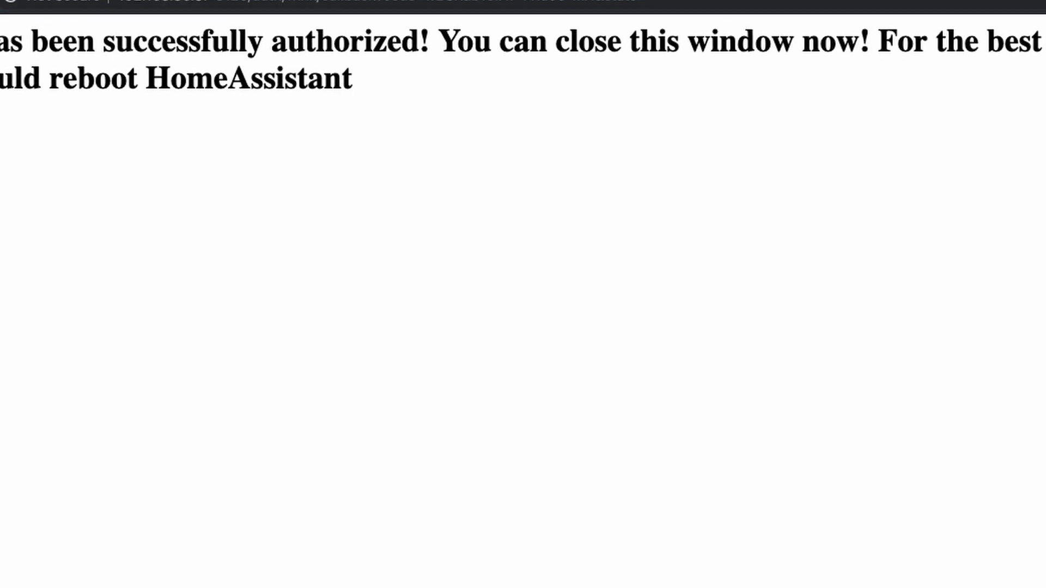
key("ctrl+w")
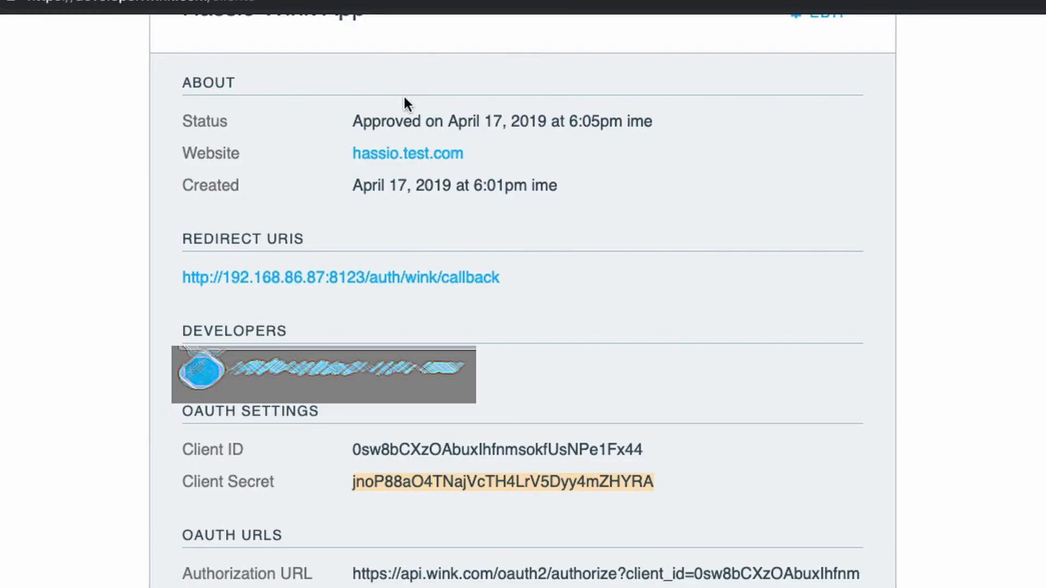
- Collapse the Hassio Wink App details in the Wink Developer Portal and check the Demo Wink Config application's status and OAuth settings
scroll(404, 100, "up", 3)
scroll(134, 185, "down", 10)
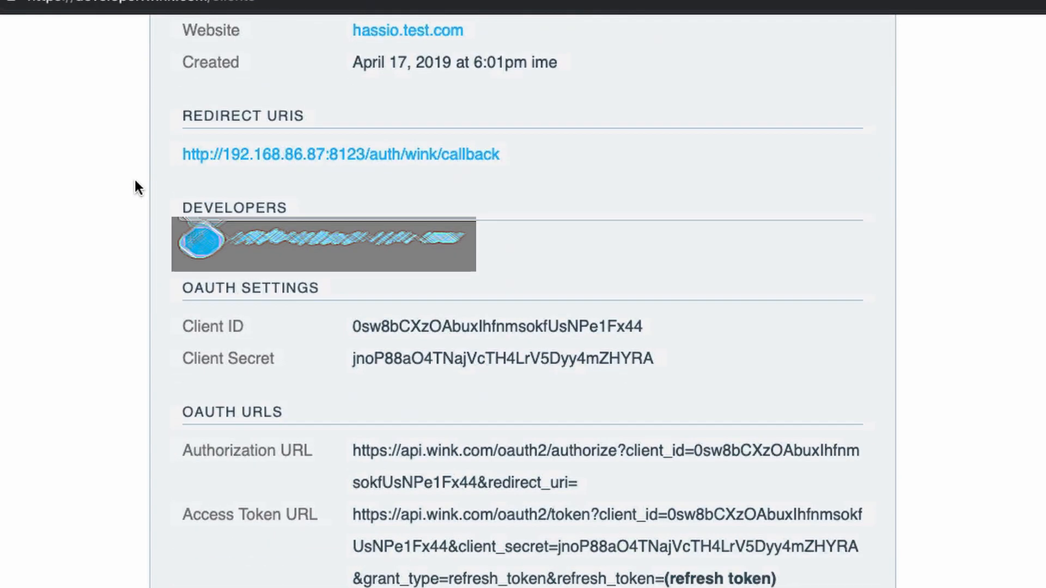
left_click(501, 382)
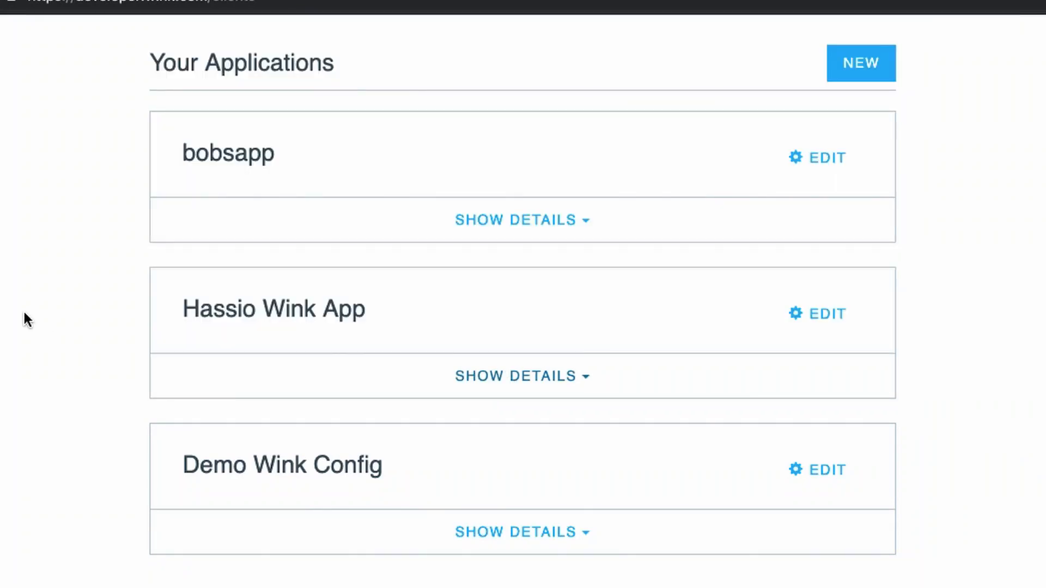
left_click(512, 535)
scroll(468, 434, "down", 10)
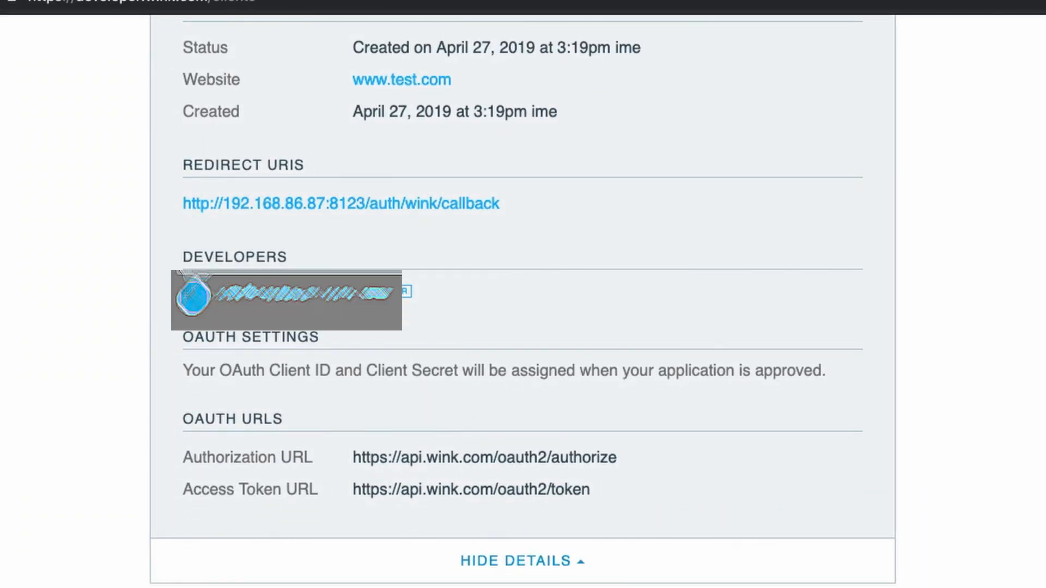
- Reload the applications list and examine Demo Wink Config's approval status, Client ID and Client Secret fields, and OAuth URLs
key("super+r")
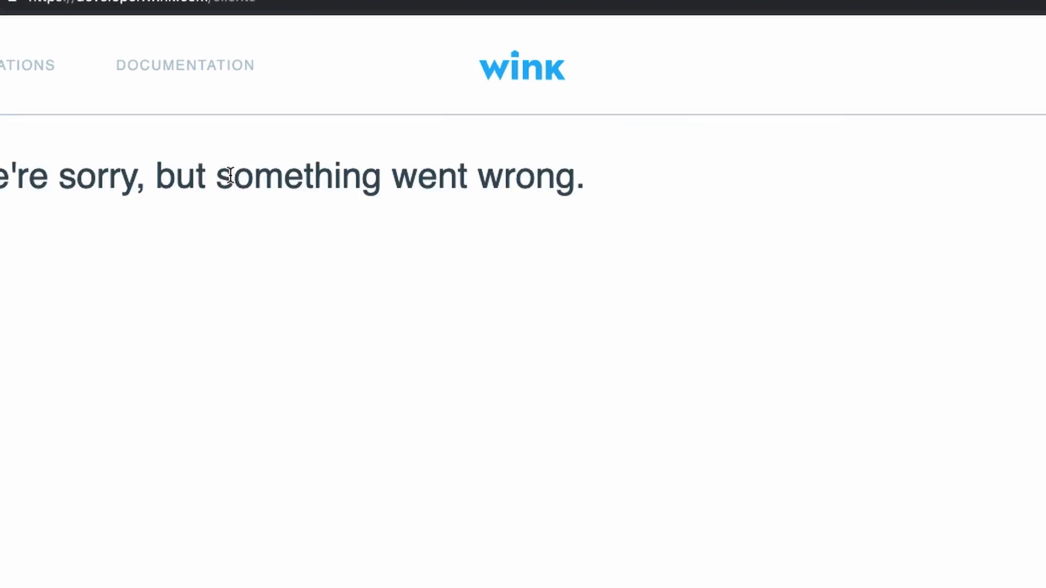
left_click(13, 76)
scroll(531, 272, "down", 3)
left_click(547, 535)
scroll(44, 440, "down", 10)
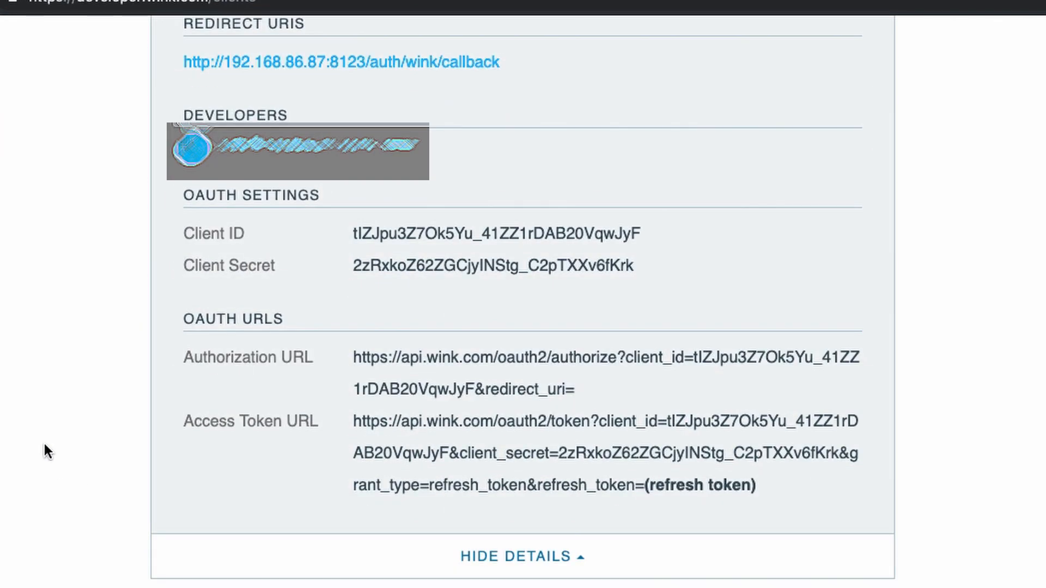
scroll(94, 403, "up", 6)
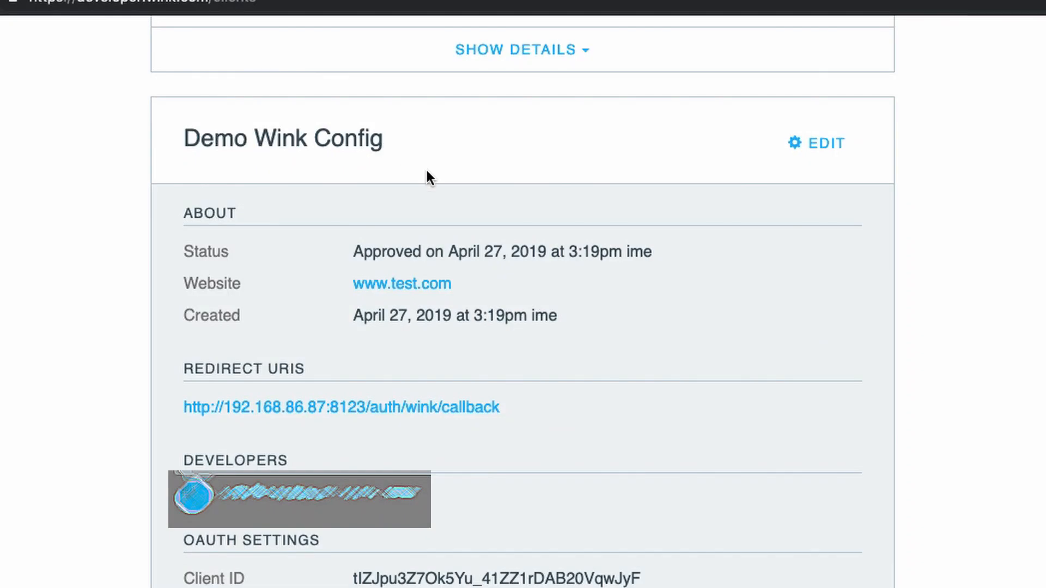
scroll(518, 293, "down", 5)
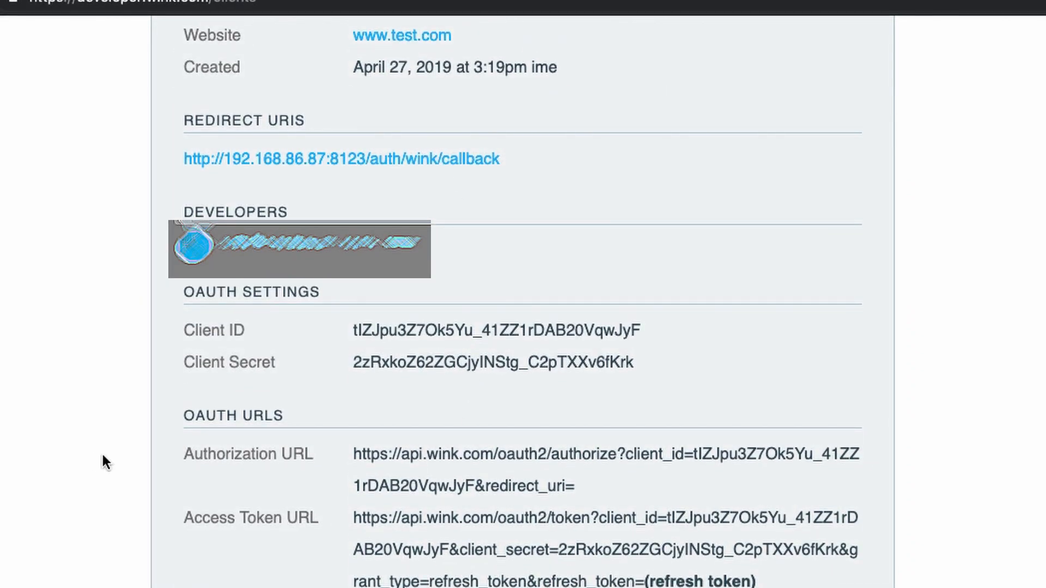
scroll(116, 460, "up", 15)
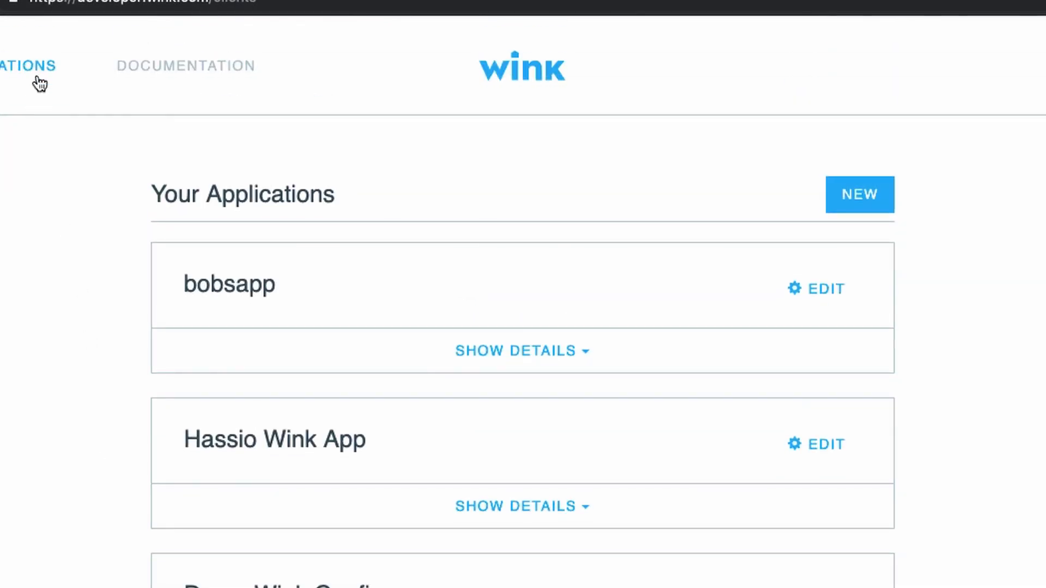
scroll(159, 247, "down", 15)
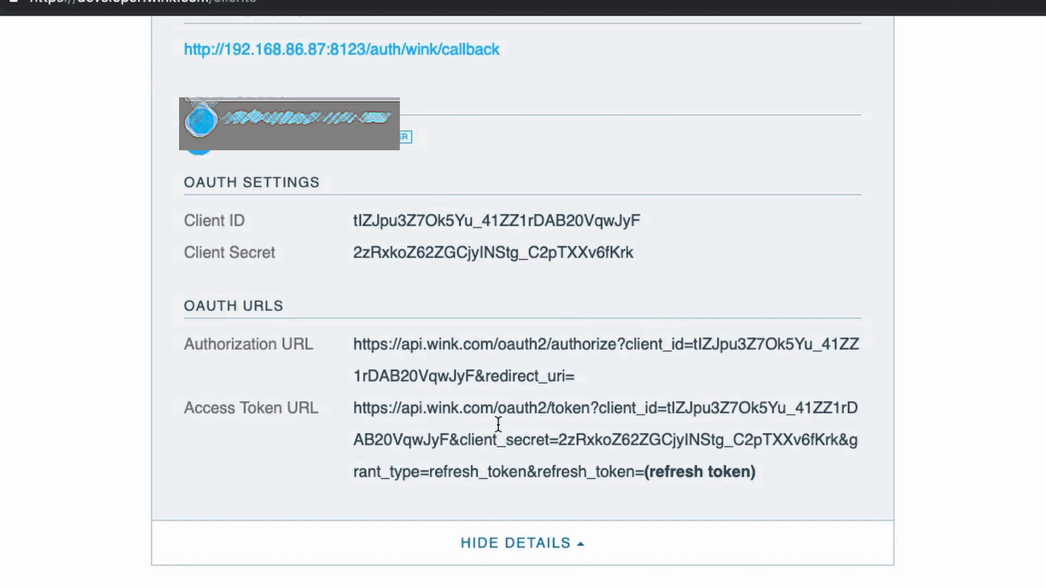
- Return to Home Assistant and dismiss the open configurator dialog and the Notifications pane
scroll(844, 205, "up", 6)
scroll(296, 116, "up", 10)
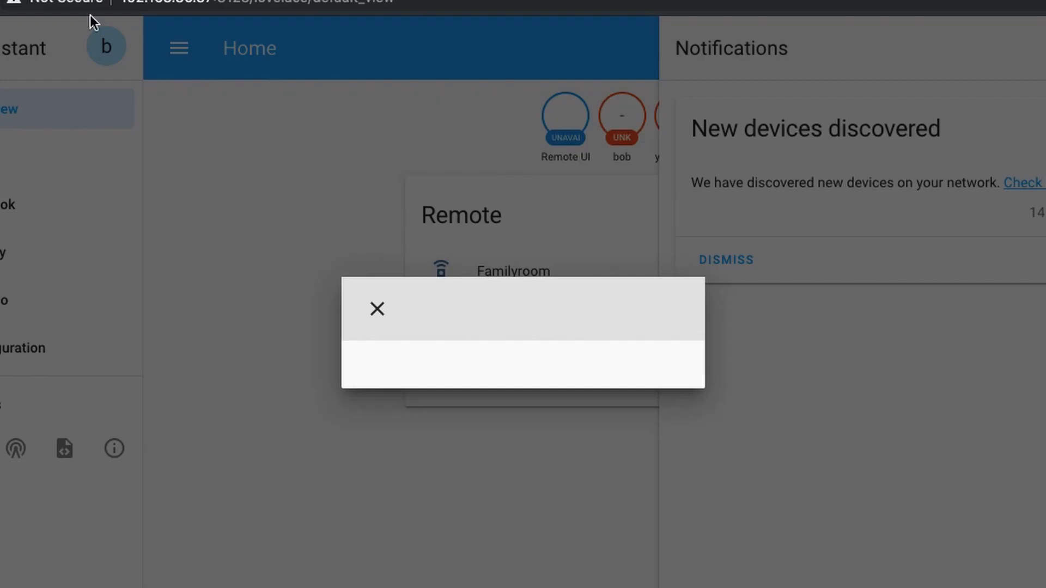
left_click(377, 308)
left_click(272, 299)
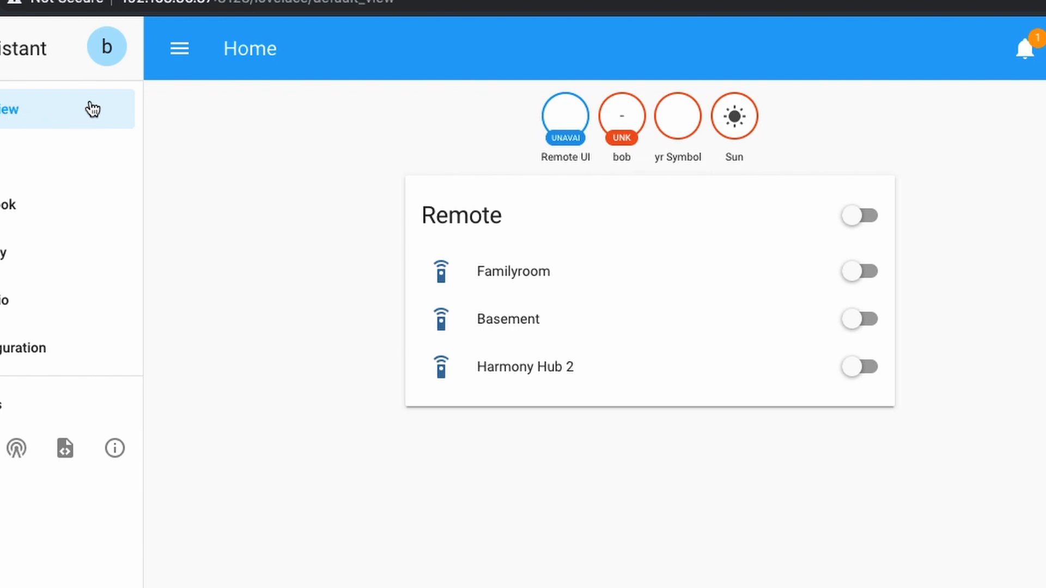
- Open the unused entities list and examine the sensors, switches, lights and locks imported from Wink
left_click(1043, 48)
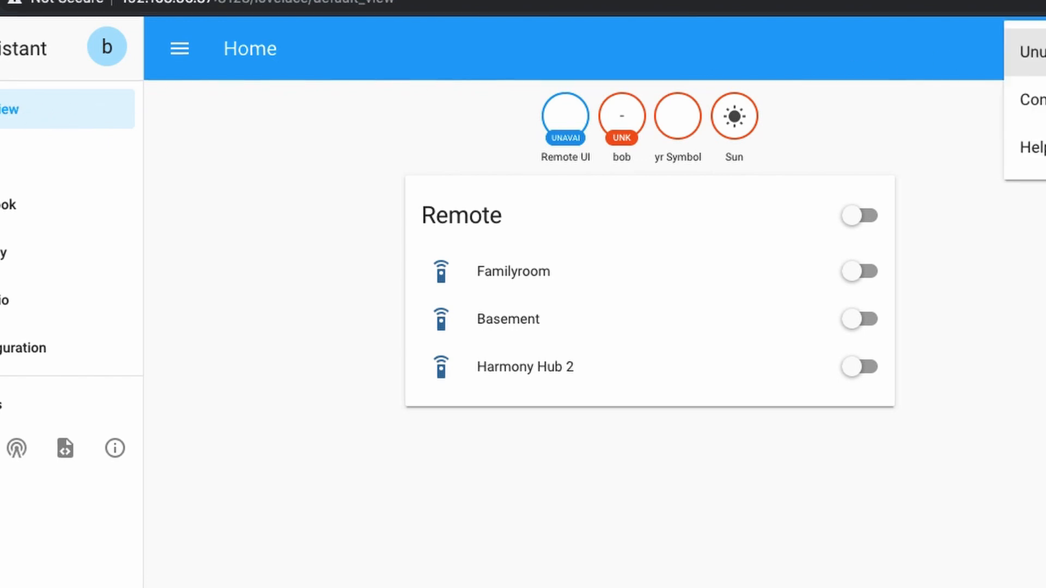
left_click(1029, 52)
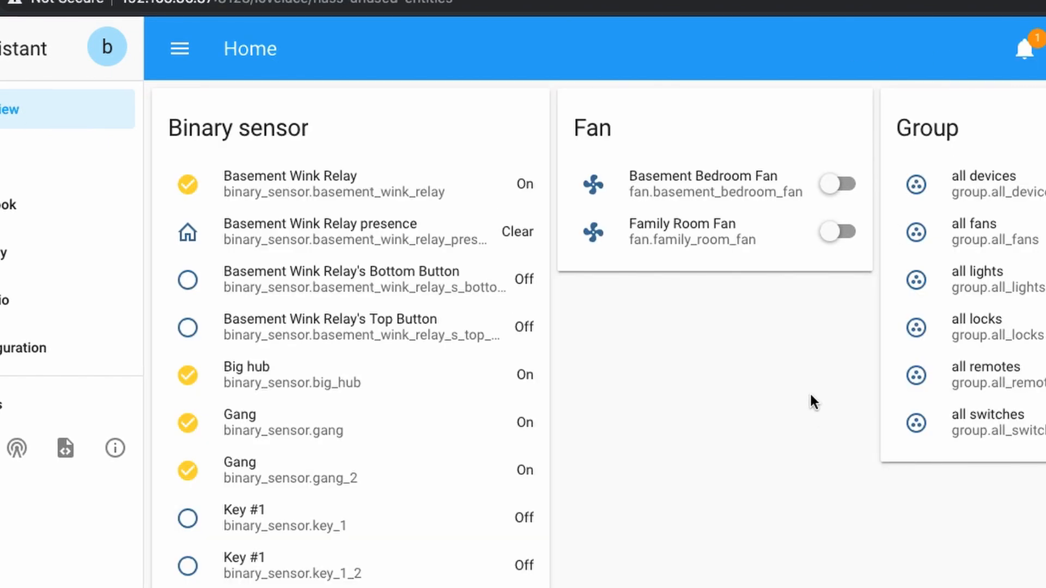
scroll(770, 380, "down", 20)
scroll(769, 378, "down", 15)
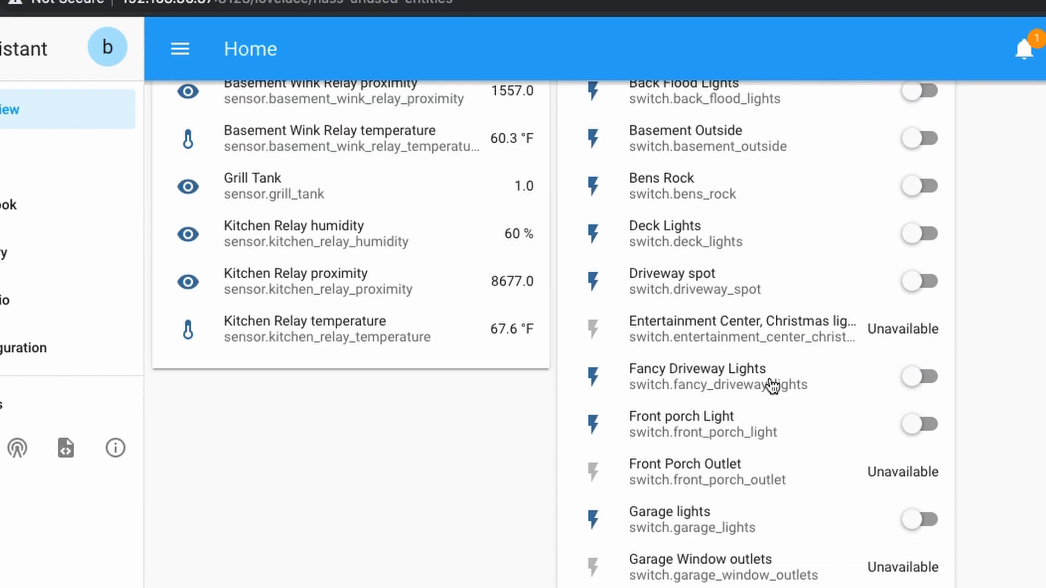
scroll(771, 385, "up", 5)
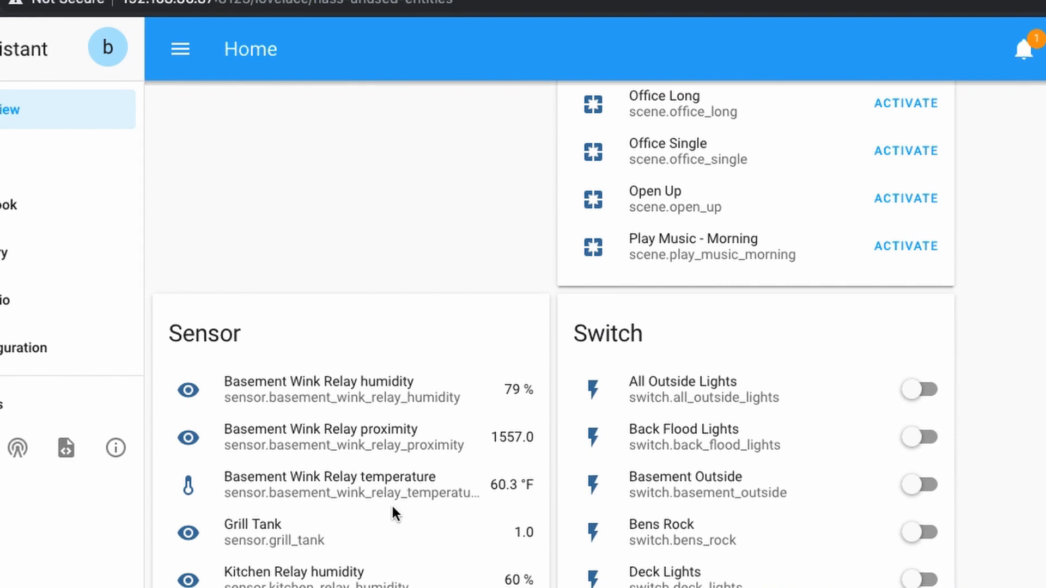
scroll(460, 472, "down", 4)
scroll(461, 470, "up", 10)
scroll(462, 471, "up", 15)
scroll(464, 512, "up", 4)
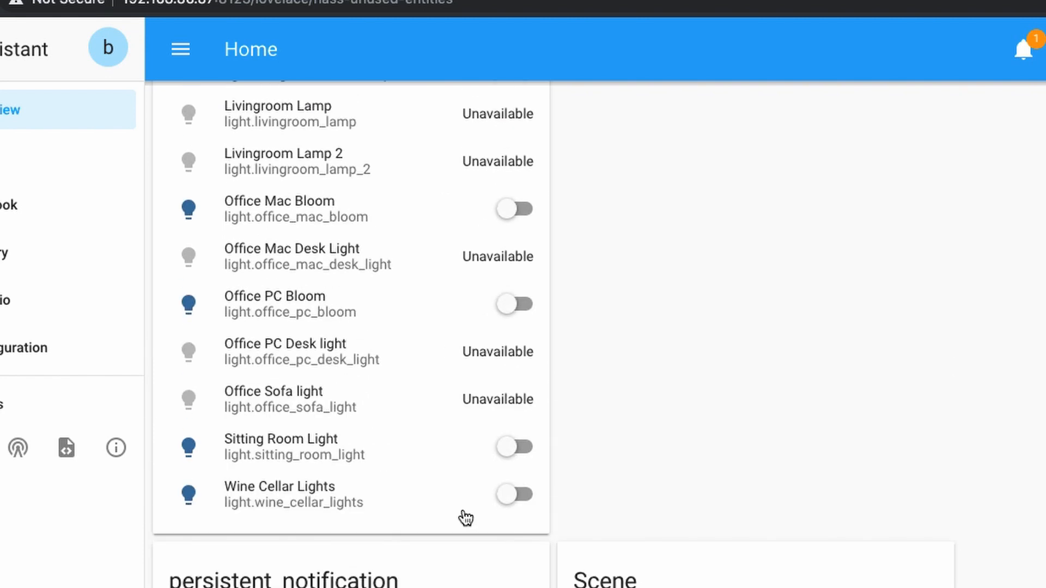
scroll(425, 496, "up", 9)
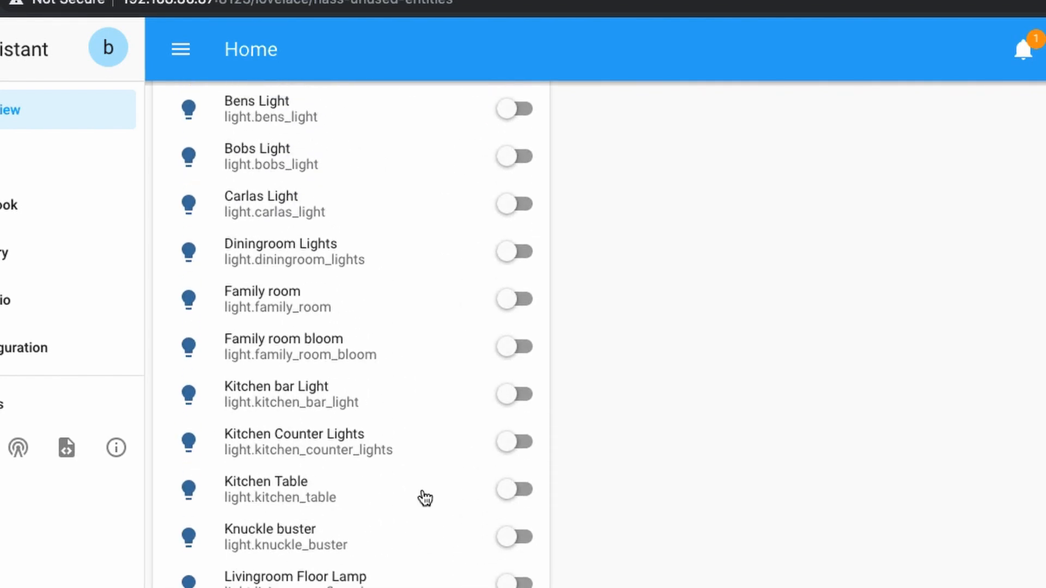
scroll(425, 497, "up", 3)
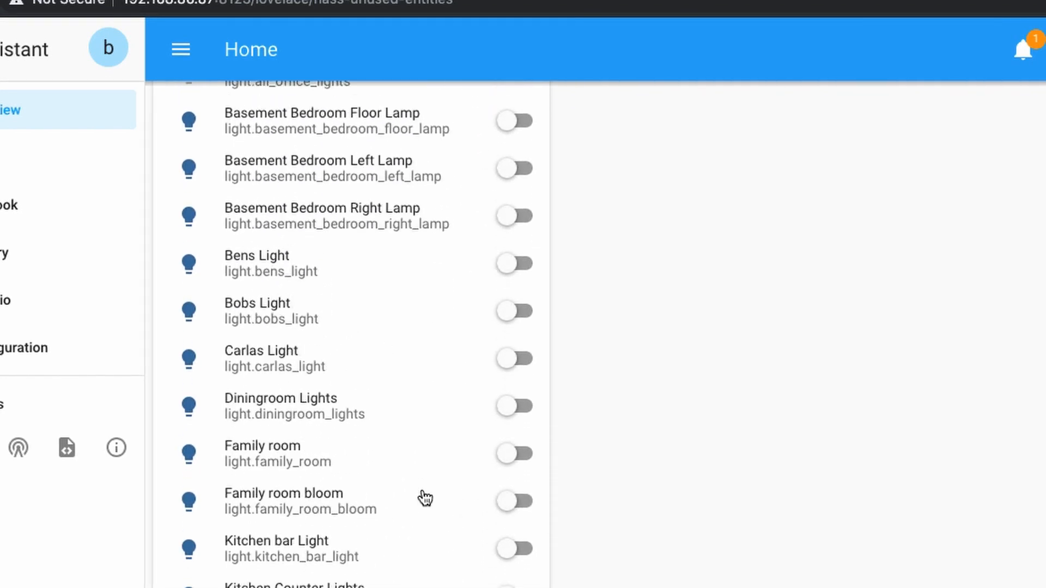
scroll(424, 498, "up", 3)
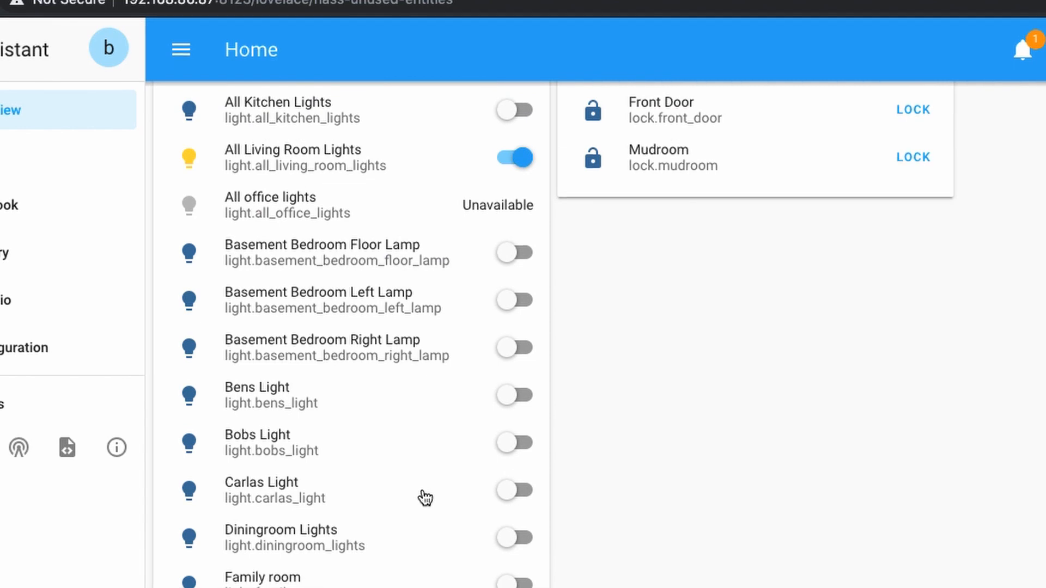
scroll(425, 497, "up", 5)
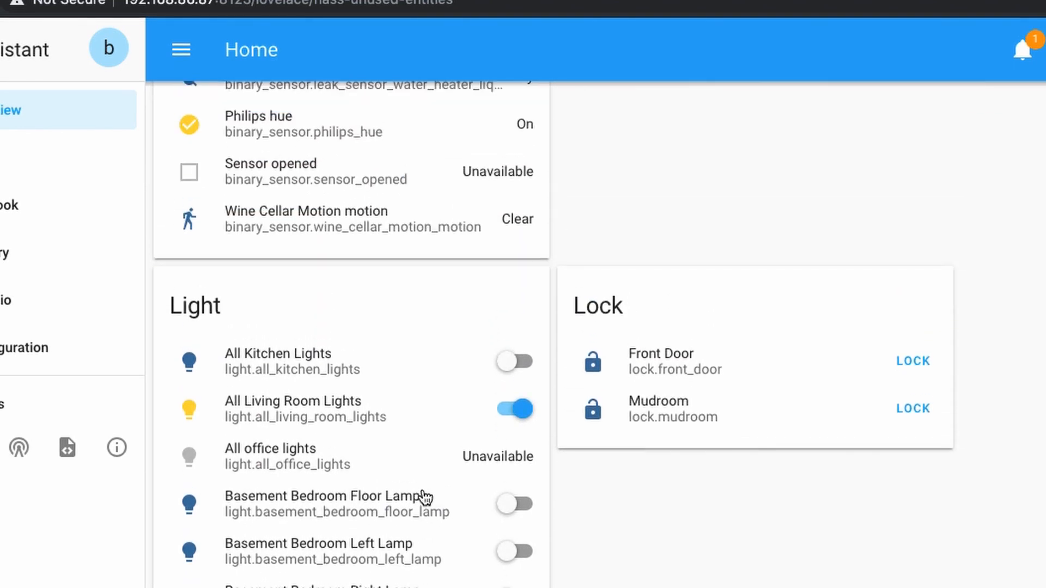
- Look through the Scene, Sensor and Switch groups of the unused entities list
scroll(422, 436, "down", 20)
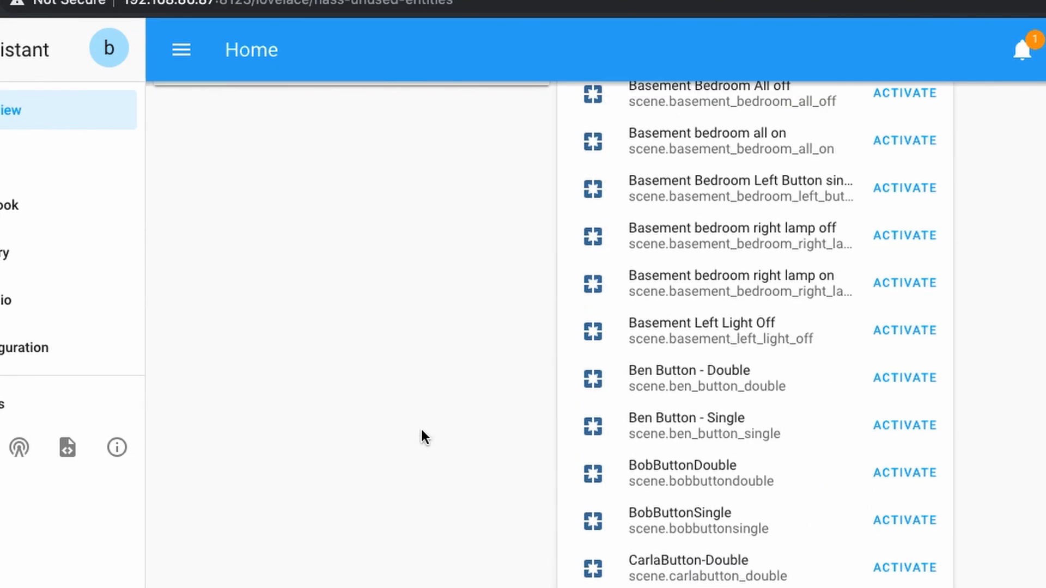
scroll(422, 437, "down", 5)
scroll(689, 206, "up", 1)
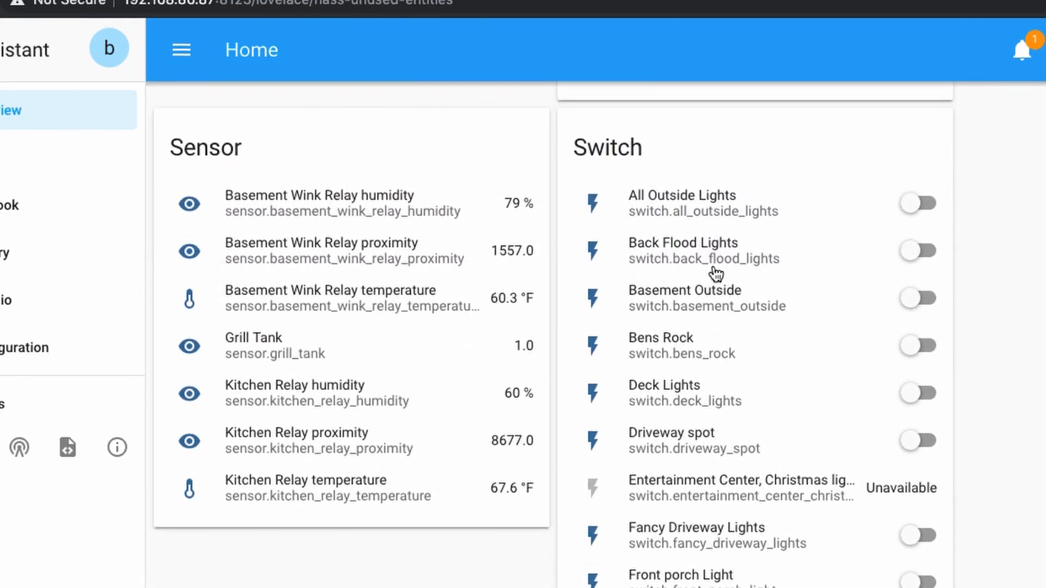
scroll(715, 275, "down", 4)
scroll(715, 277, "down", 3)
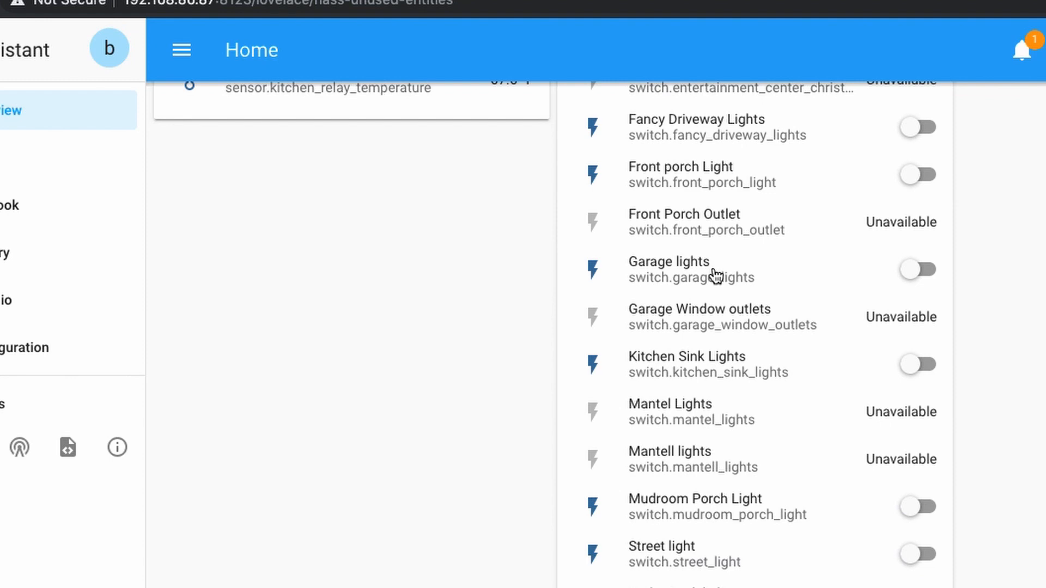
scroll(716, 275, "up", 2)
scroll(680, 288, "down", 2)
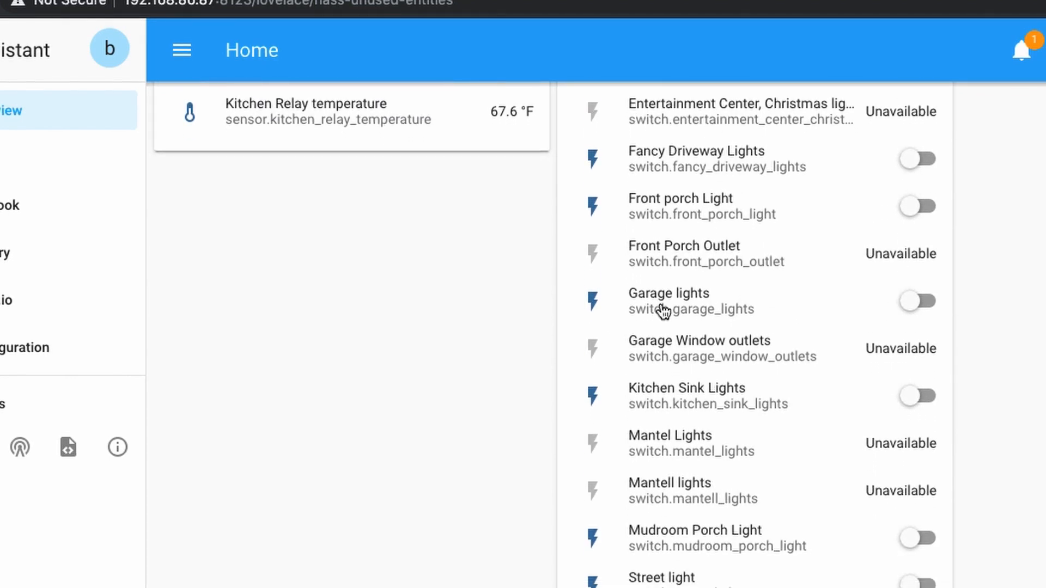
scroll(663, 311, "up", 5)
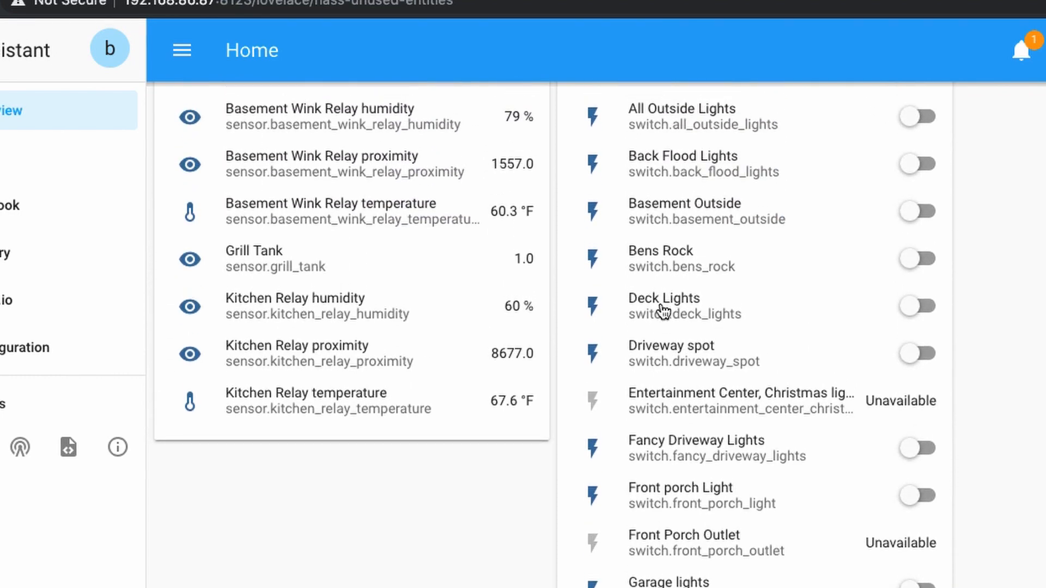
scroll(662, 311, "up", 15)
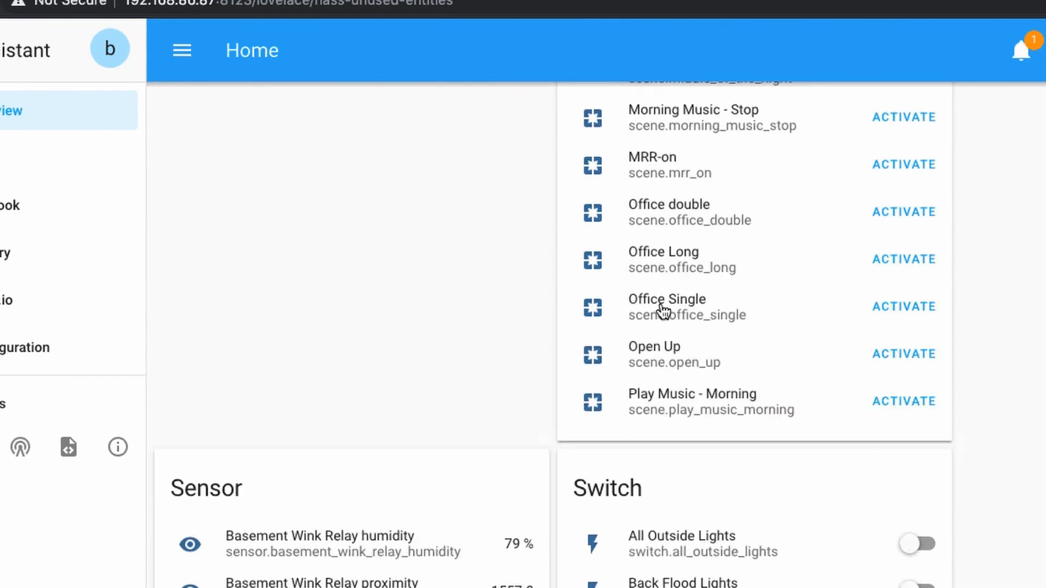
scroll(663, 310, "up", 10)
scroll(663, 310, "down", 20)
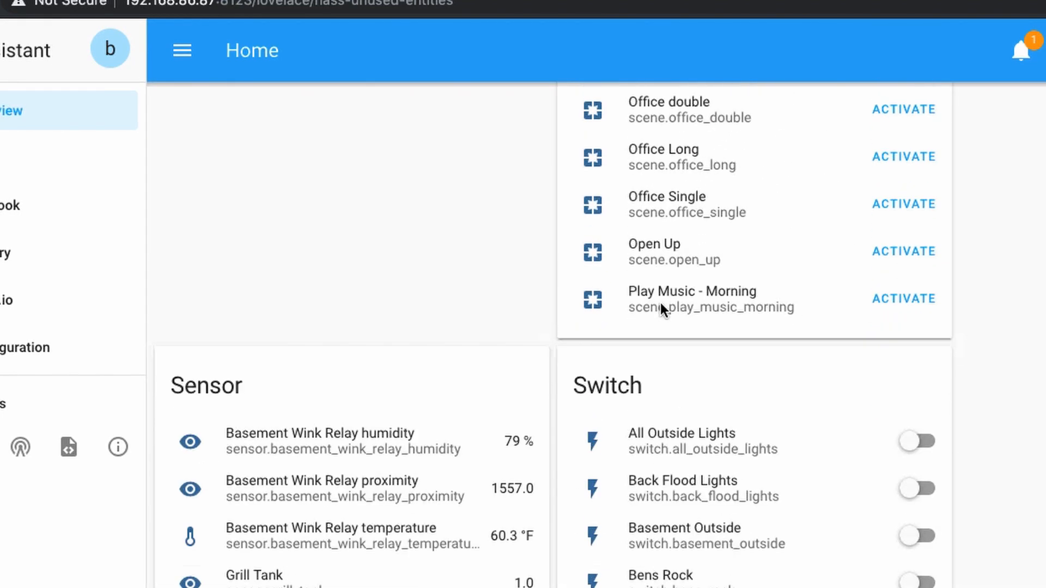
- View the device manufacturer and model details of the Bens Rock switch, and close its details dialog
scroll(663, 308, "up", 2)
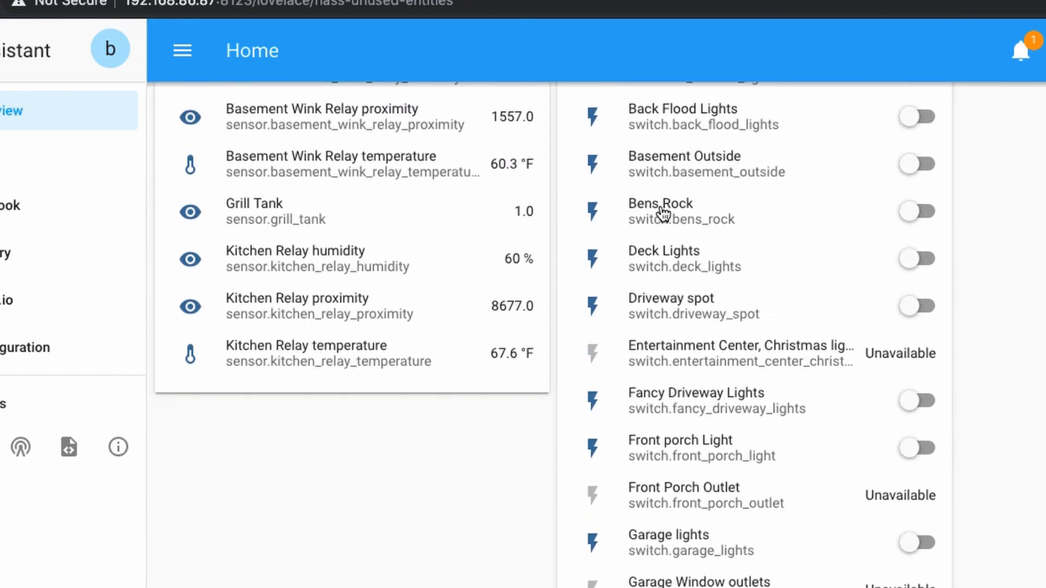
left_click(678, 214)
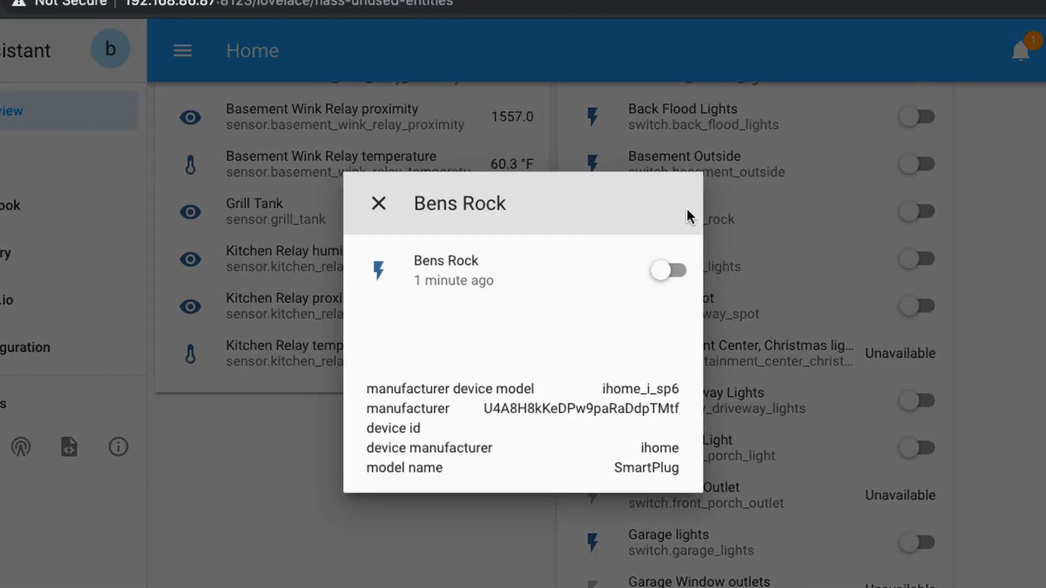
left_click(389, 196)
- Review the Light, Lock, Binary sensor, Fan and Group cards among the unused entities
scroll(908, 368, "down", 10)
scroll(907, 363, "up", 15)
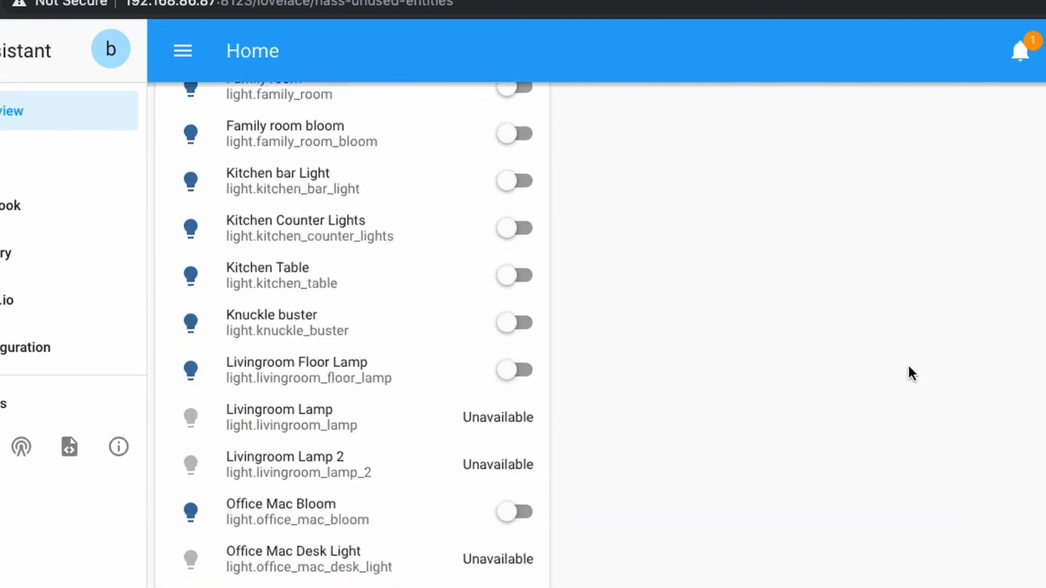
scroll(907, 364, "up", 10)
scroll(770, 495, "down", 5)
scroll(770, 495, "down", 1)
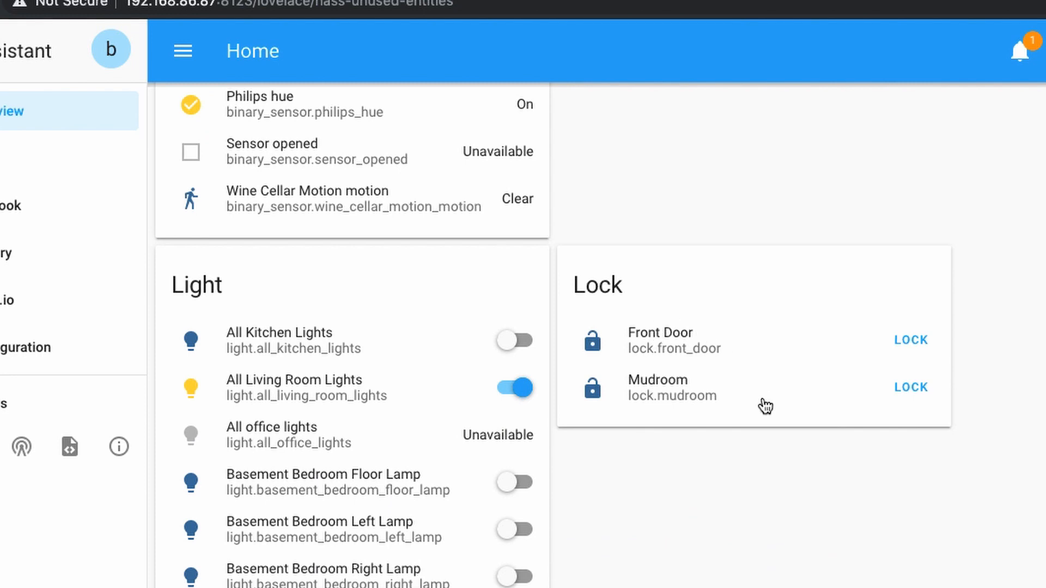
scroll(765, 406, "up", 5)
scroll(765, 404, "up", 10)
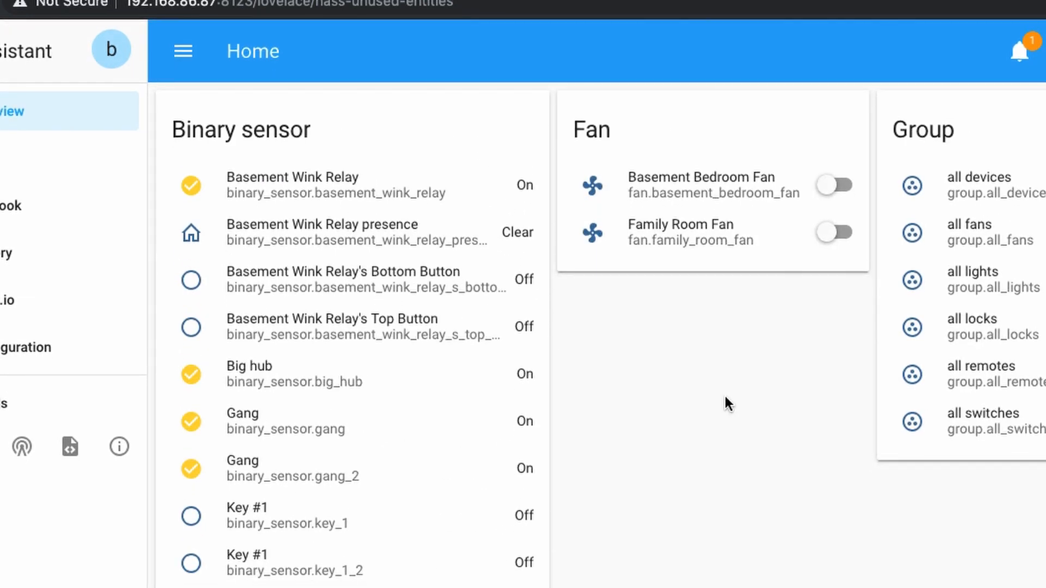
scroll(675, 379, "down", 1)
scroll(674, 379, "up", 1)
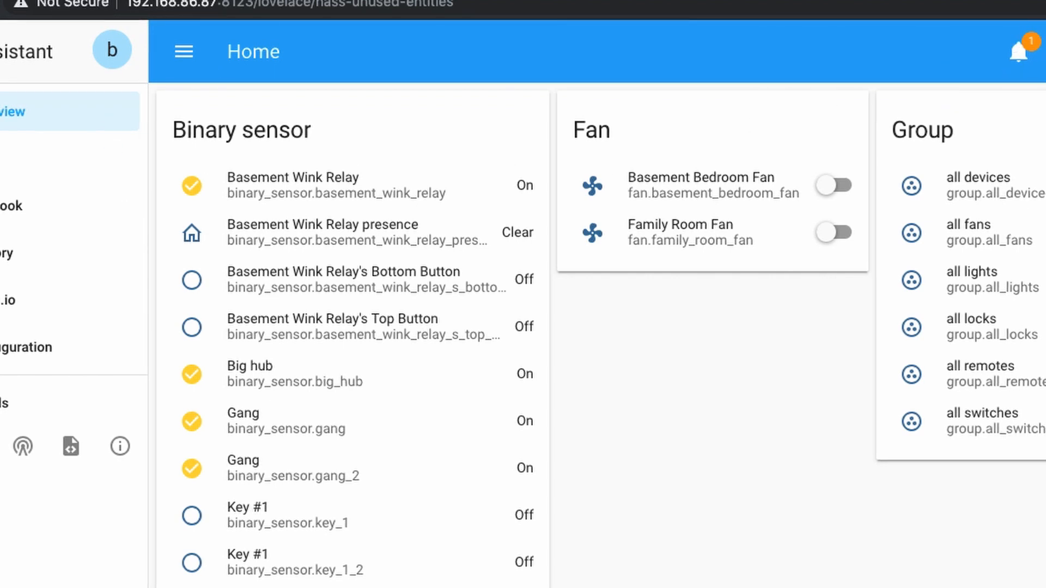
- Check which devices the Overview dashboard shows and compare them with the binary sensors, lights and locks in the unused entities list
left_click(57, 111)
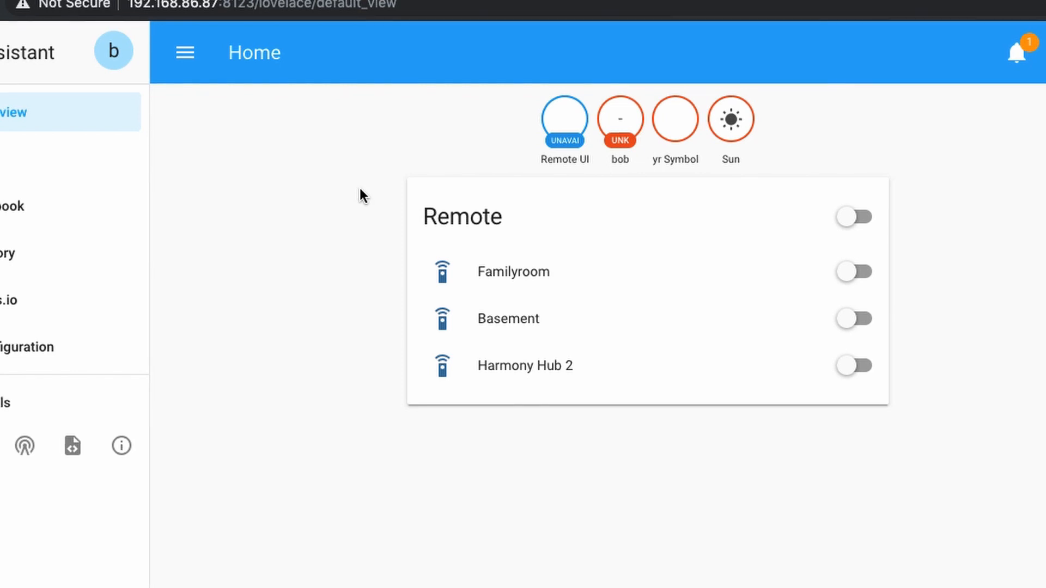
left_click(1043, 53)
left_click(1032, 54)
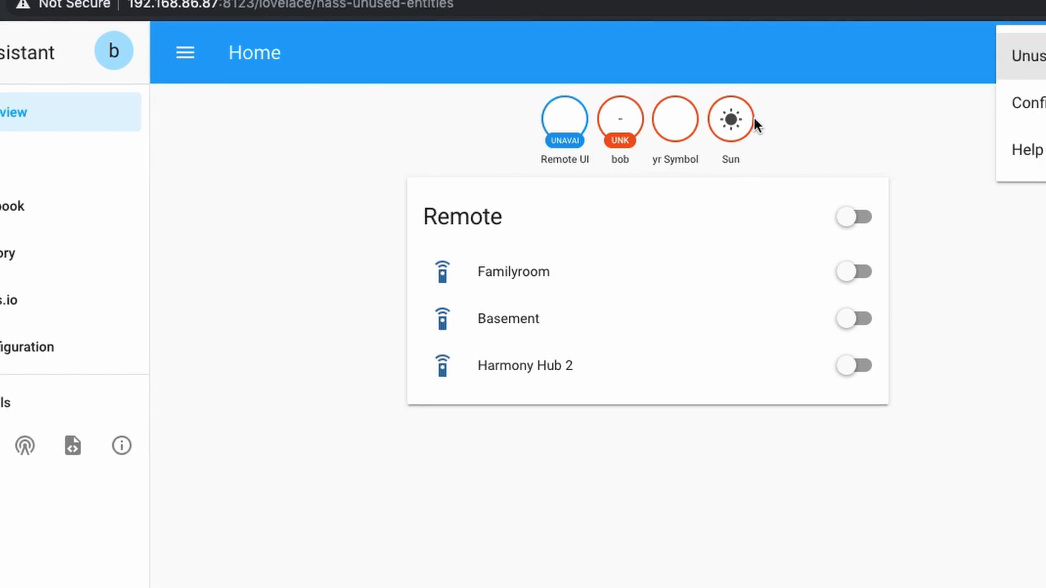
scroll(489, 232, "down", 3)
scroll(496, 258, "down", 8)
scroll(495, 257, "up", 12)
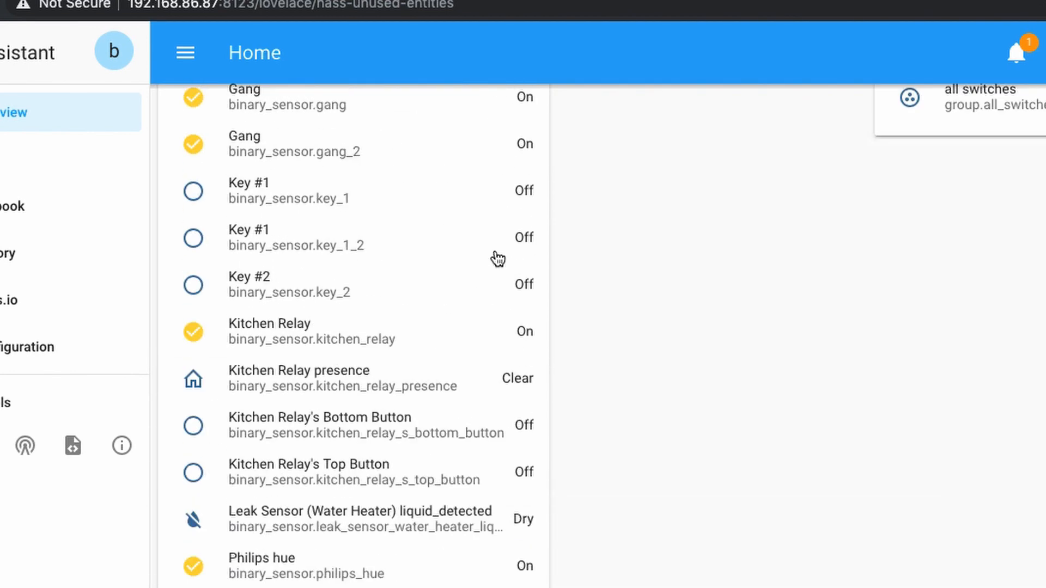
scroll(770, 397, "down", 10)
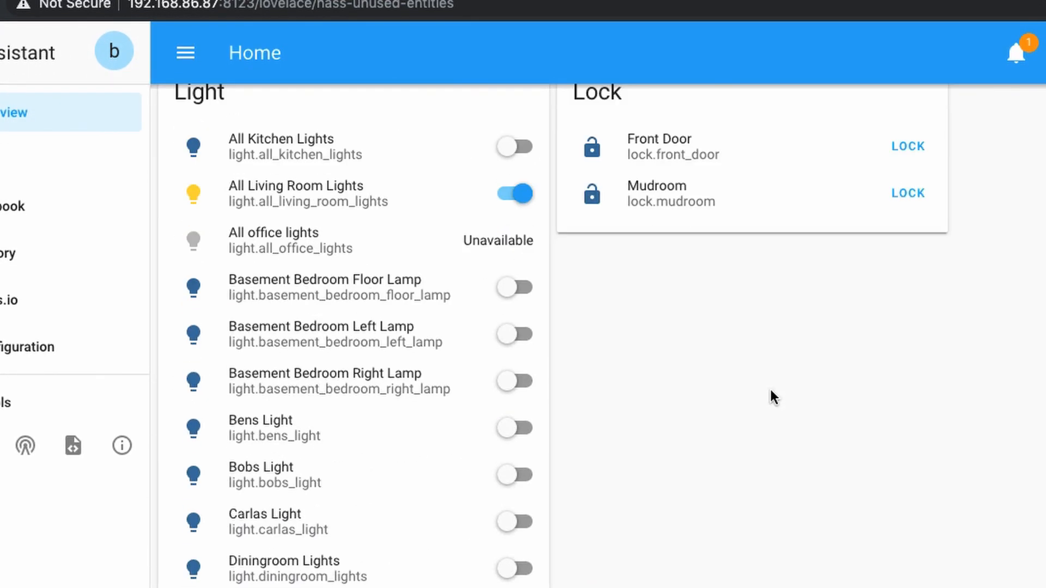
scroll(381, 216, "down", 1)
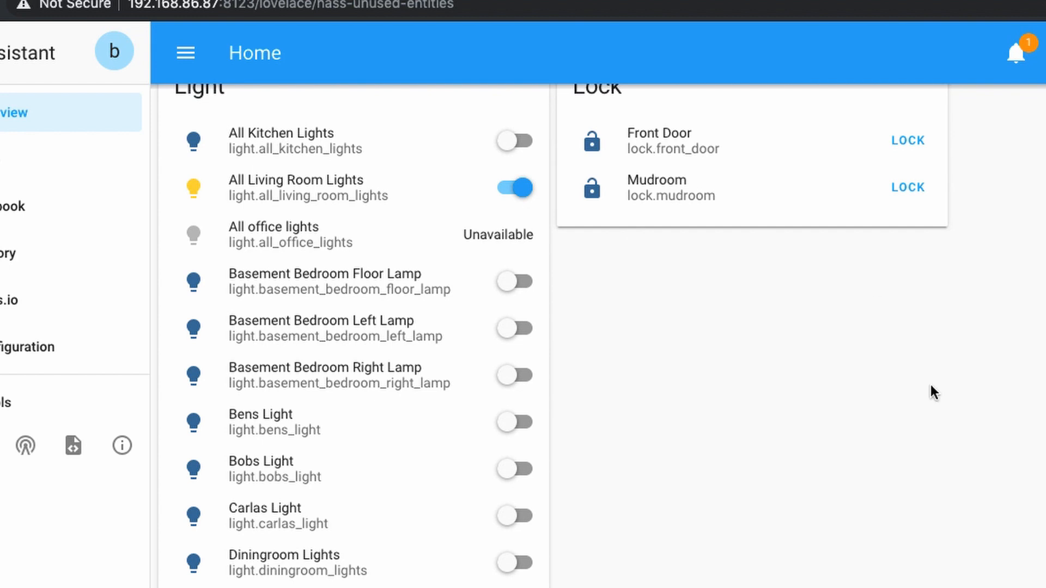
scroll(930, 387, "up", 10)
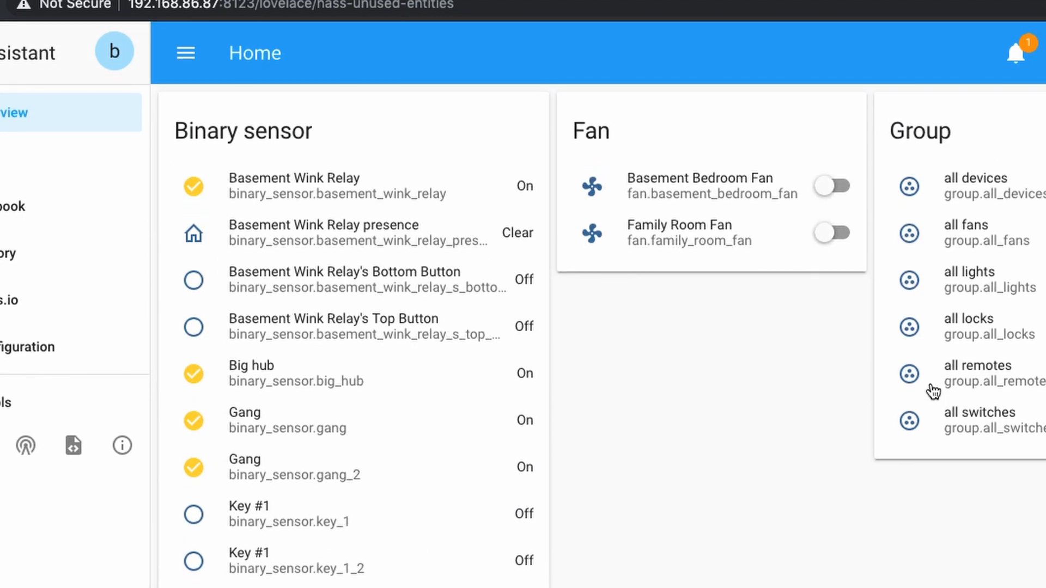
- Go back to the Overview dashboard and reload it to bring in the Wink devices, and look over its lights, switches and scenes
left_click(185, 55)
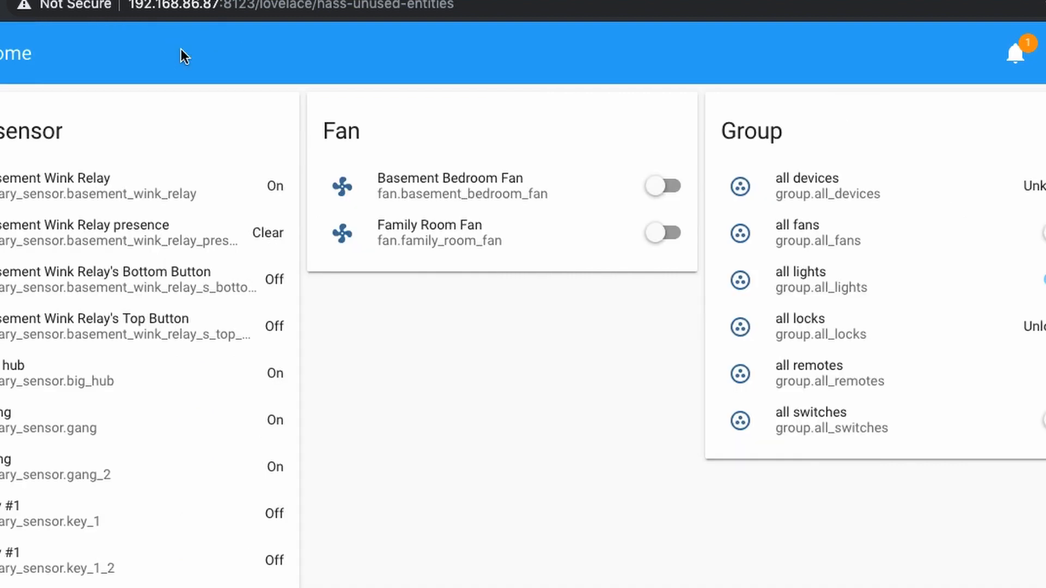
left_click(0, 54)
left_click(5, 106)
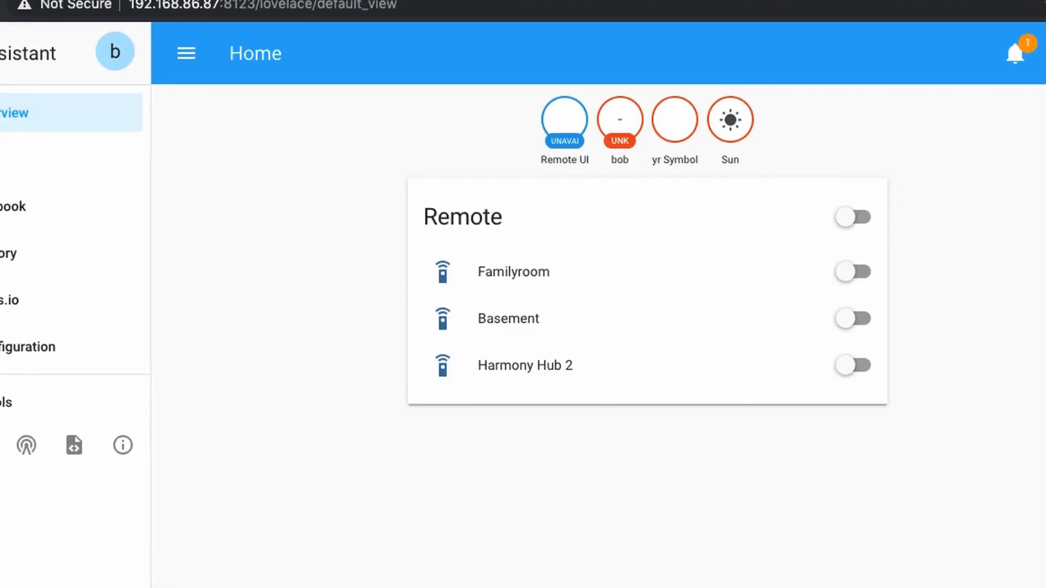
left_click(186, 54)
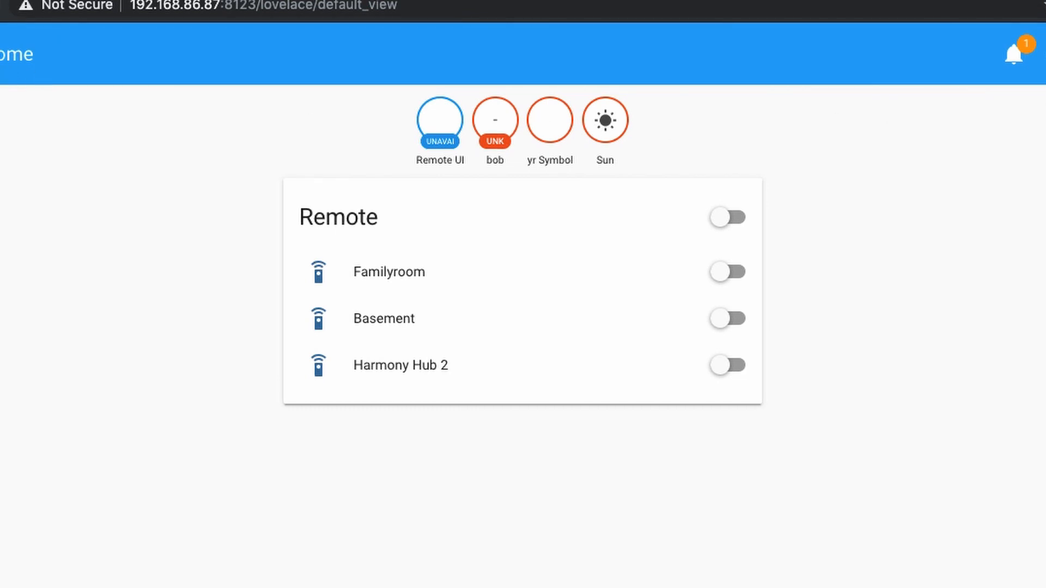
key("super+r")
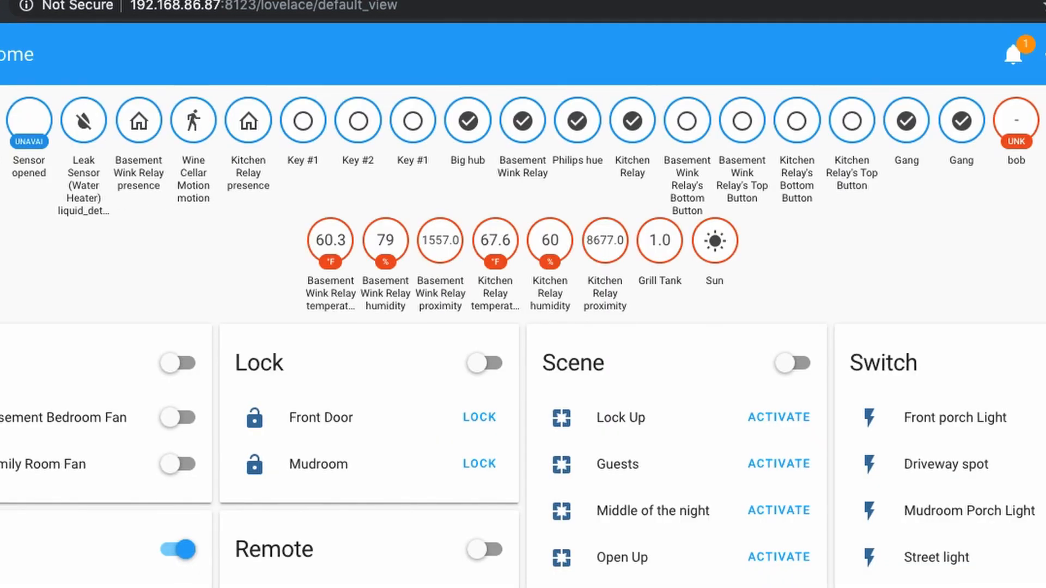
scroll(249, 197, "down", 20)
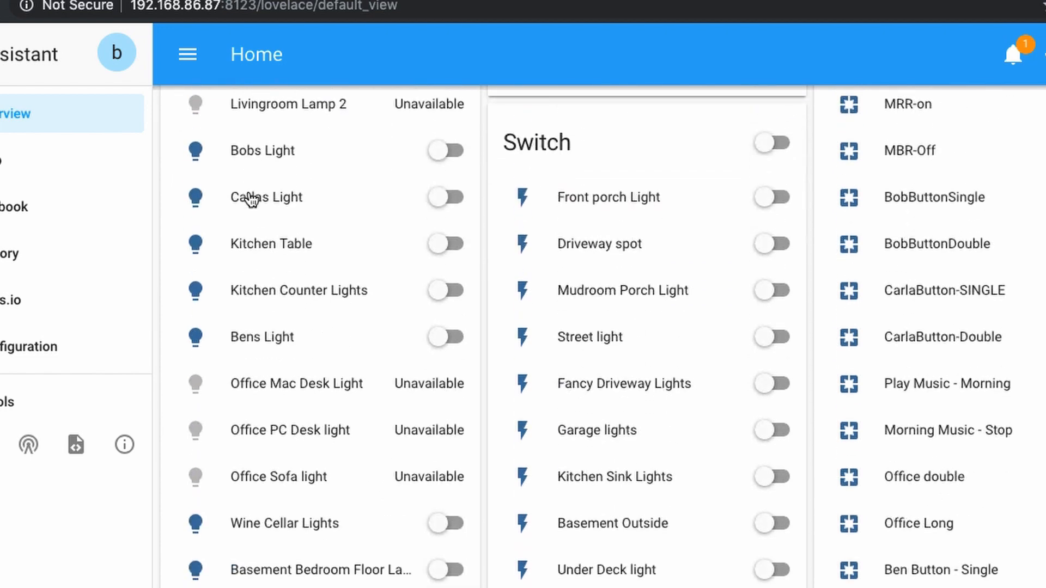
- Open the Overview dashboard's UI configuration and take control of the Lovelace UI
scroll(251, 198, "up", 7)
scroll(250, 199, "up", 10)
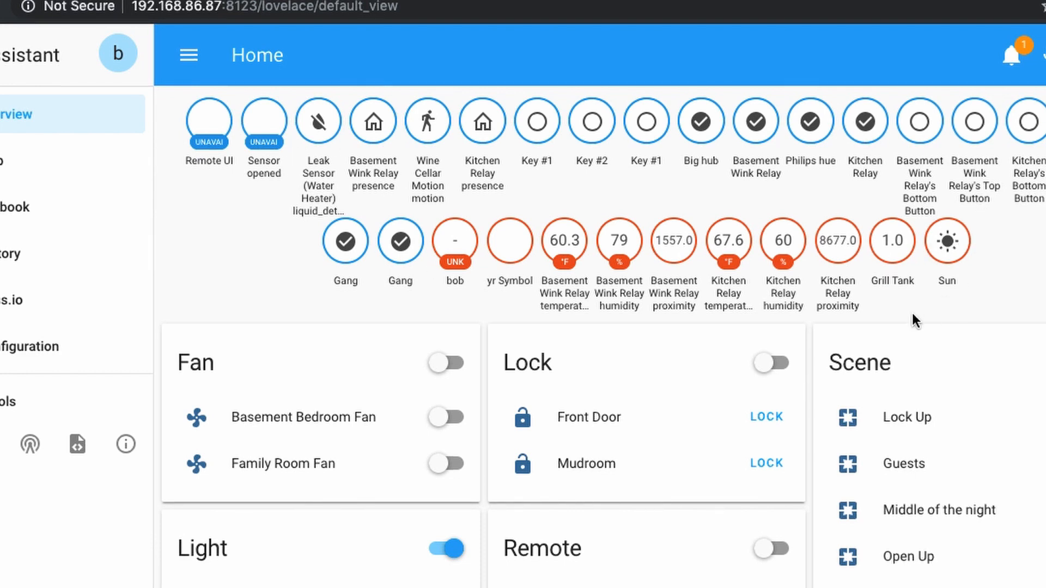
left_click(1040, 55)
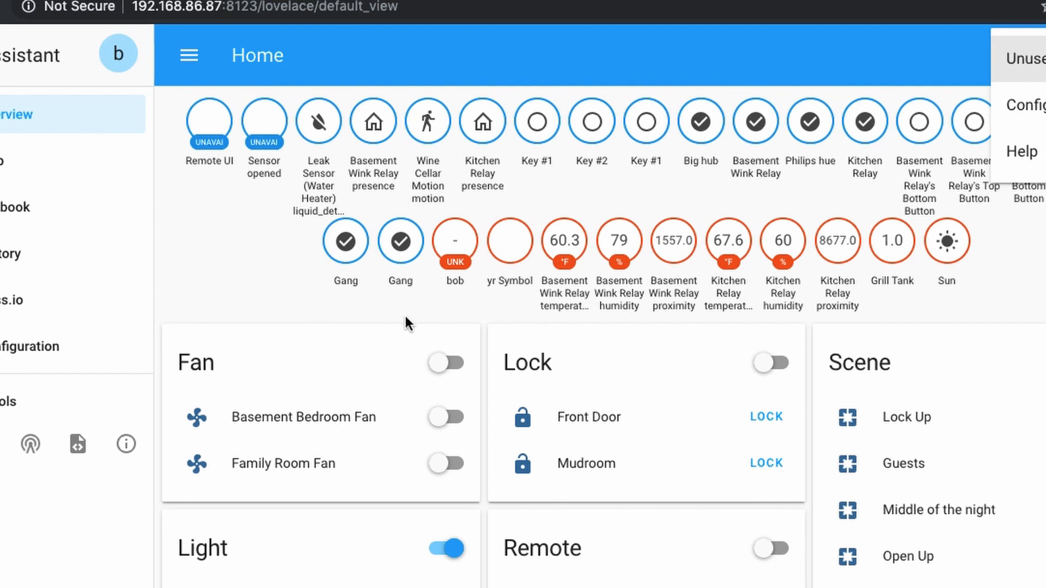
left_click(1033, 107)
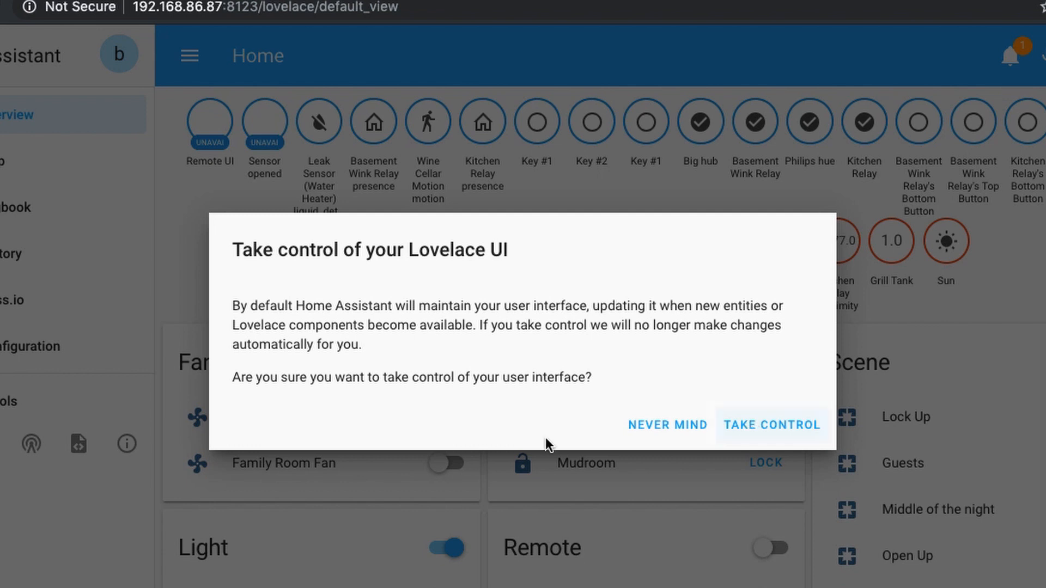
left_click(757, 430)
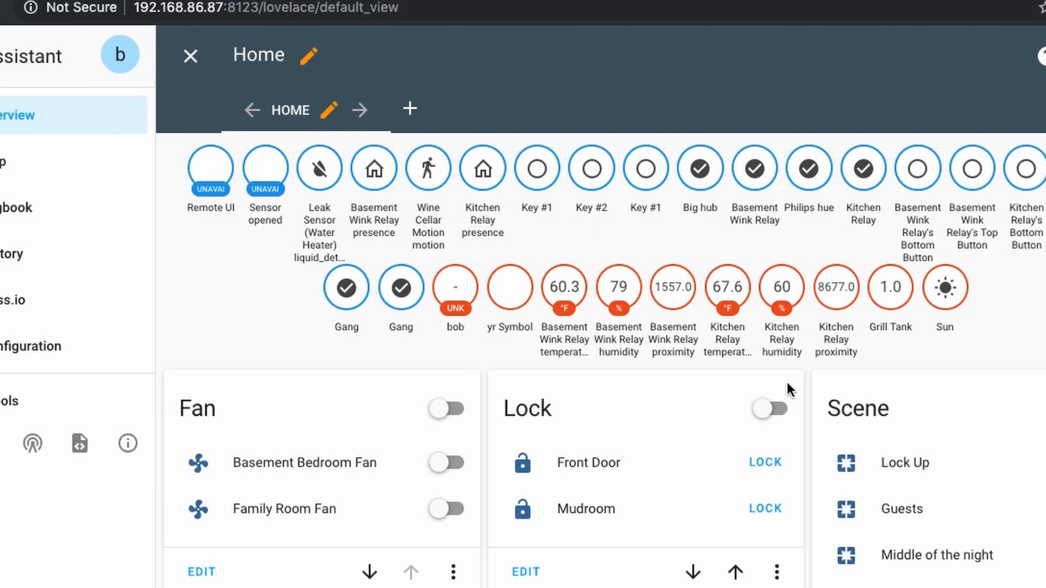
- Open the dashboard's raw configuration and delete all entries listed under badges in the Home view
scroll(786, 381, "down", 10)
scroll(786, 381, "down", 15)
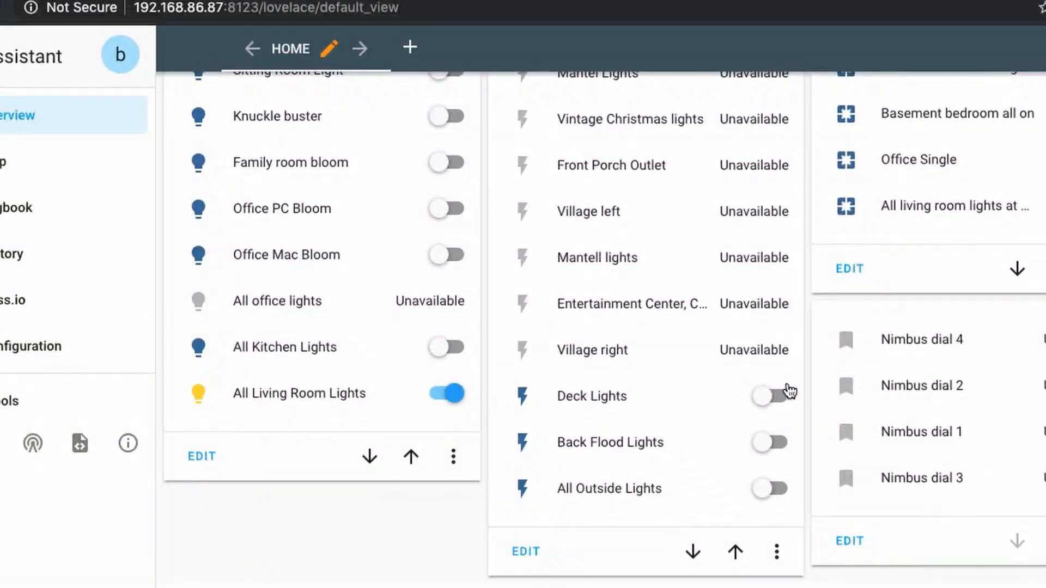
scroll(788, 390, "up", 20)
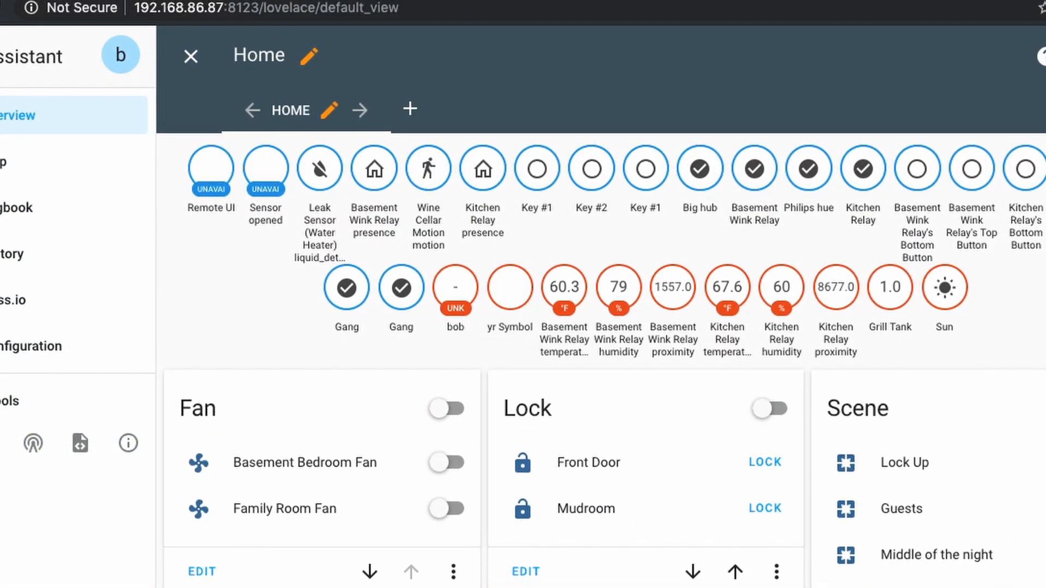
left_click(1041, 56)
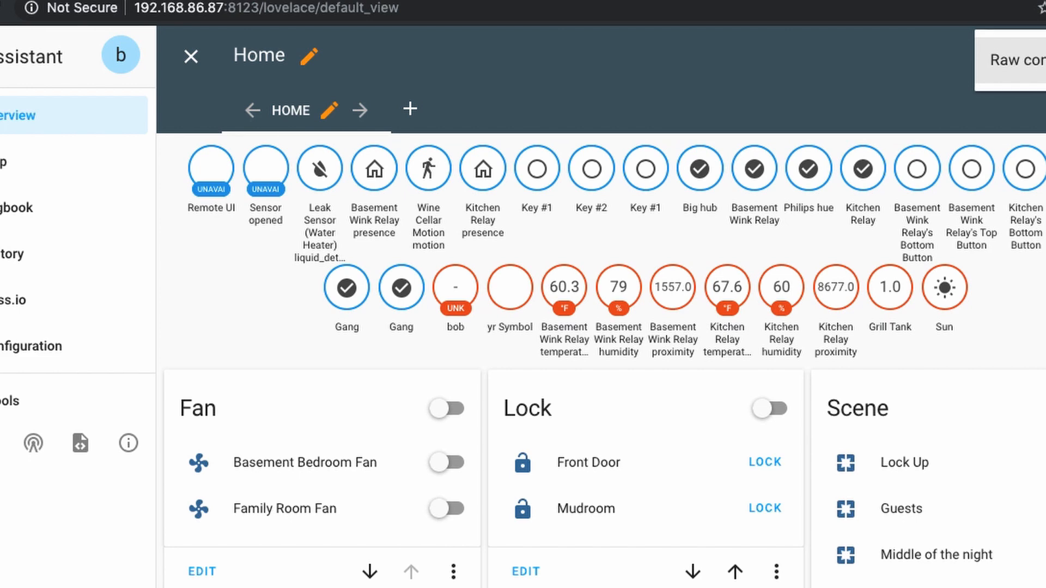
left_click(1008, 60)
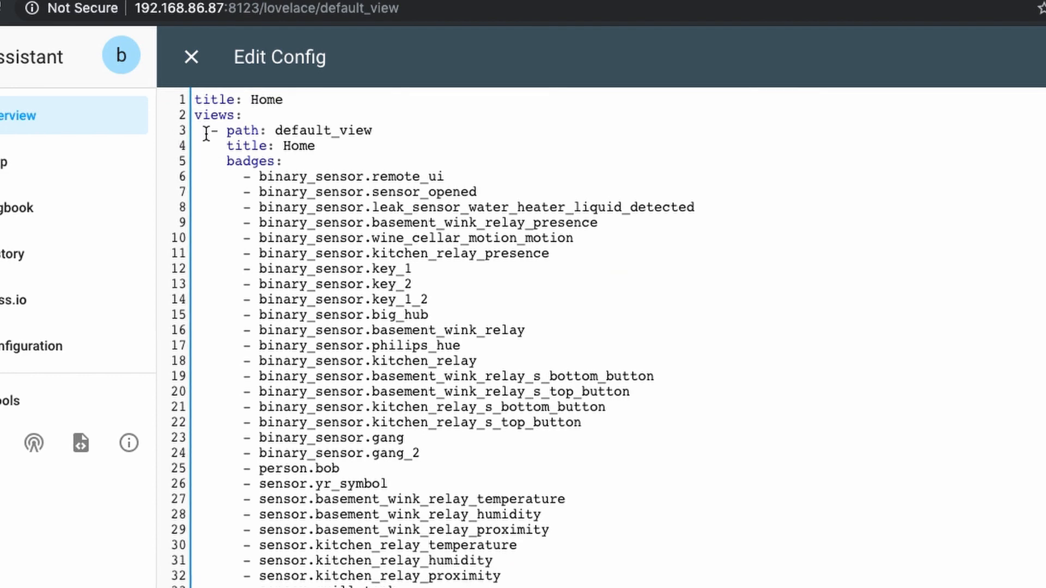
scroll(215, 131, "down", 6)
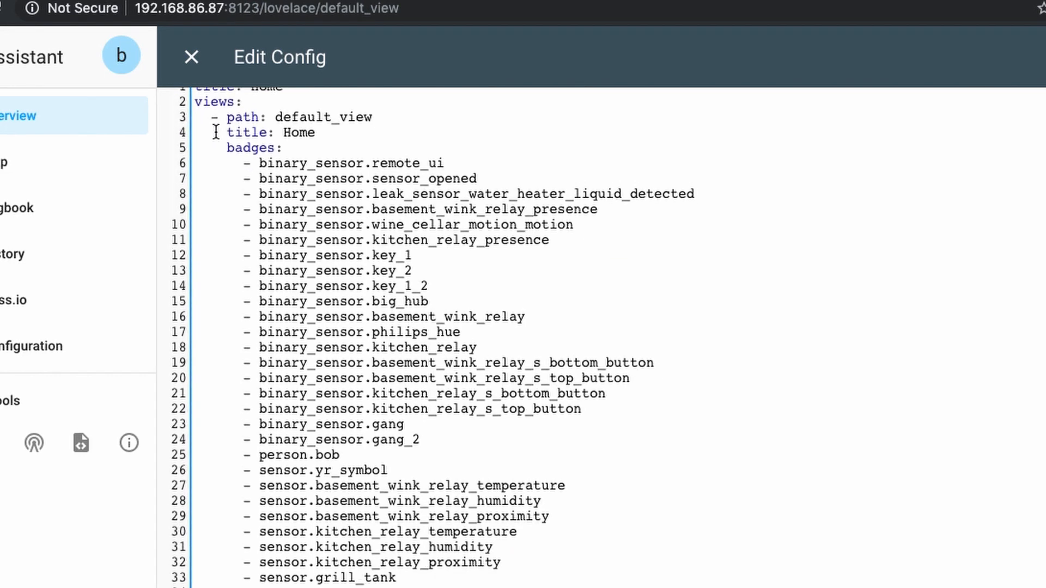
scroll(234, 317, "down", 1)
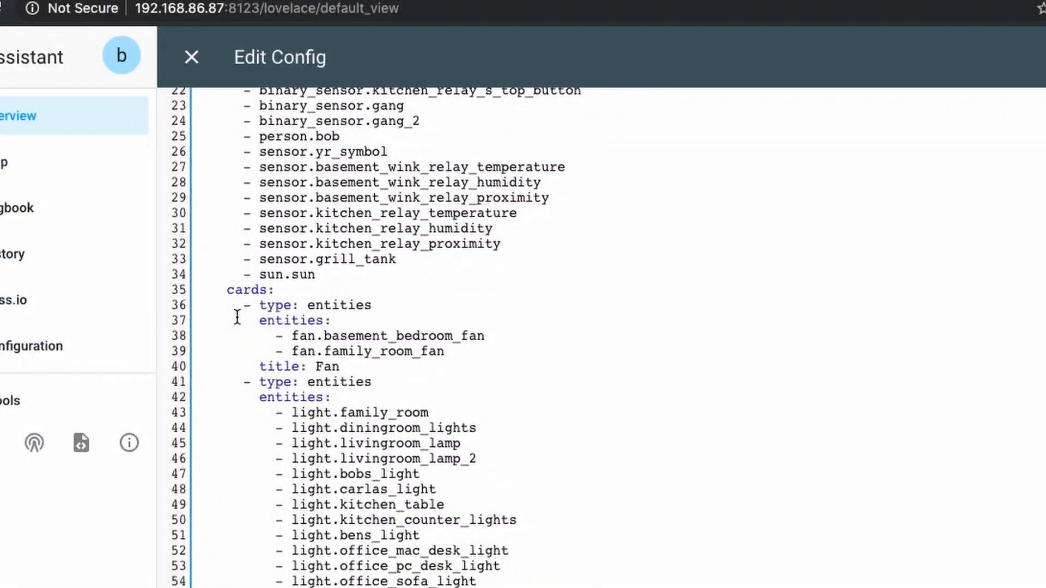
scroll(234, 317, "up", 3)
left_click_drag(349, 365, 172, 176)
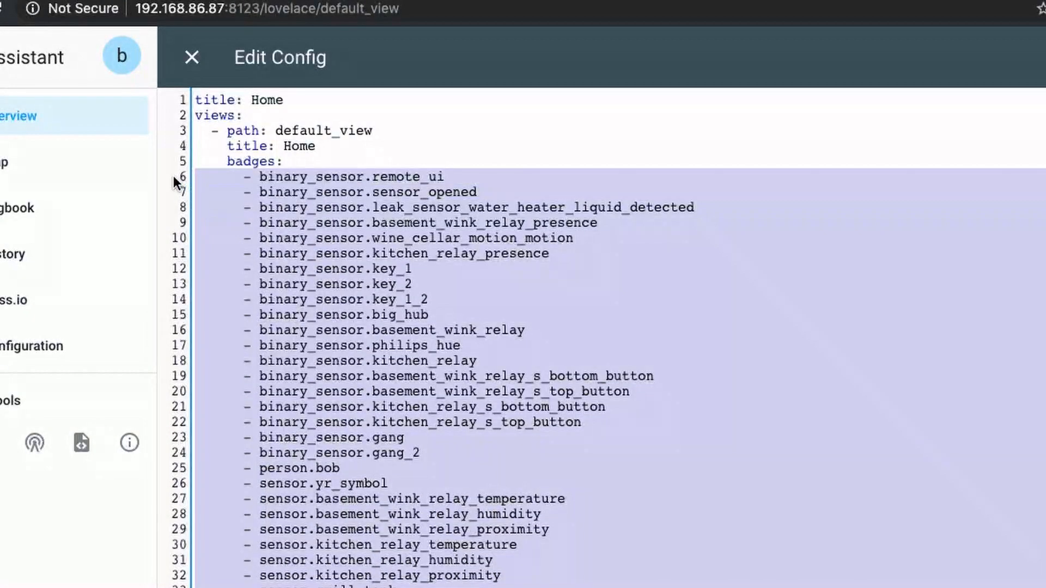
key("BackSpace")
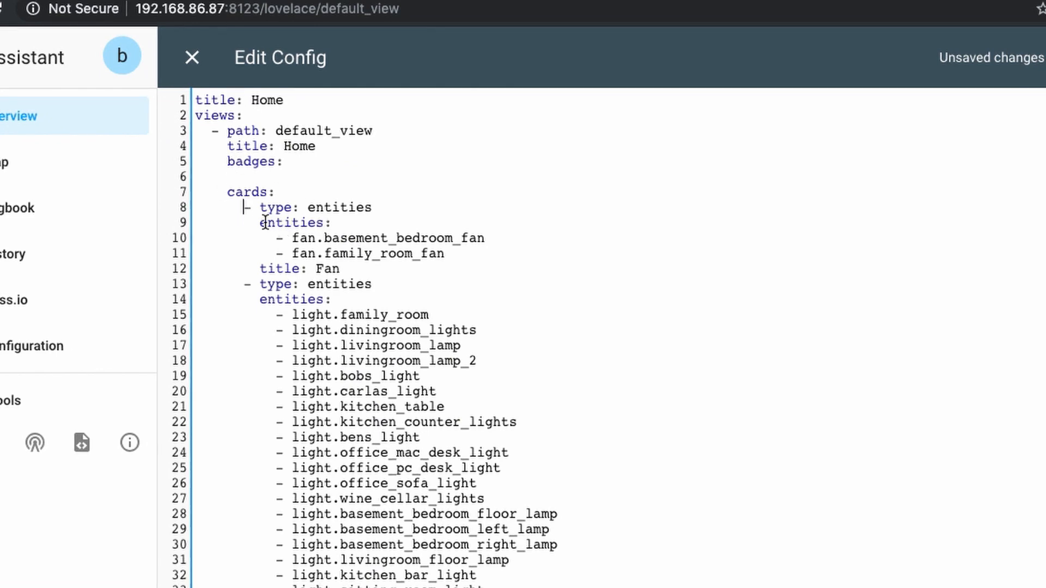
- Delete all entity cards listed under cards in the raw configuration, keeping the cards key itself
left_click_drag(261, 222, 307, 268)
scroll(306, 247, "down", 3)
scroll(306, 248, "down", 20)
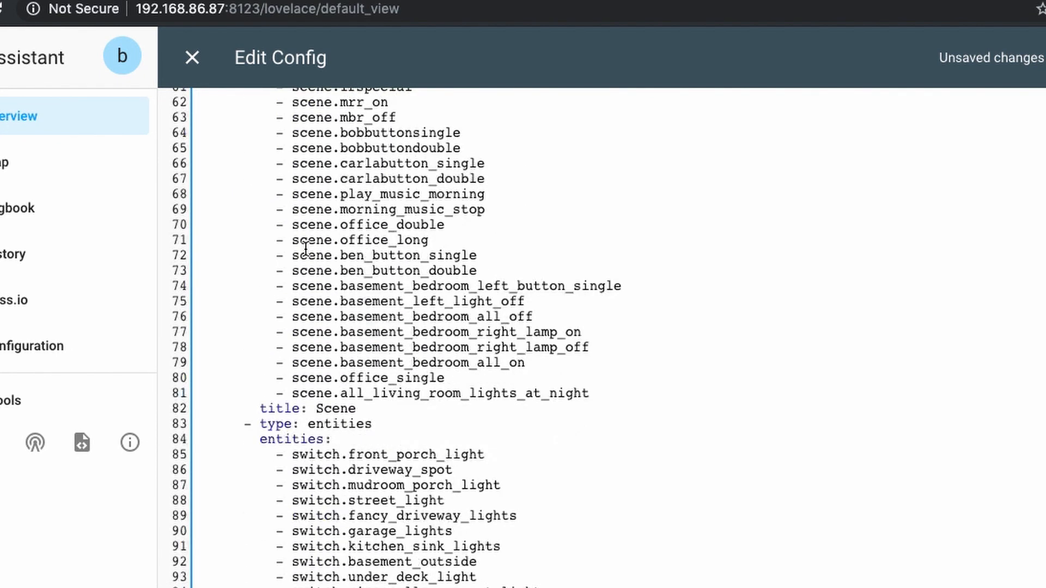
scroll(306, 249, "down", 2)
left_click_drag(306, 248, 490, 587)
key("BackSpace")
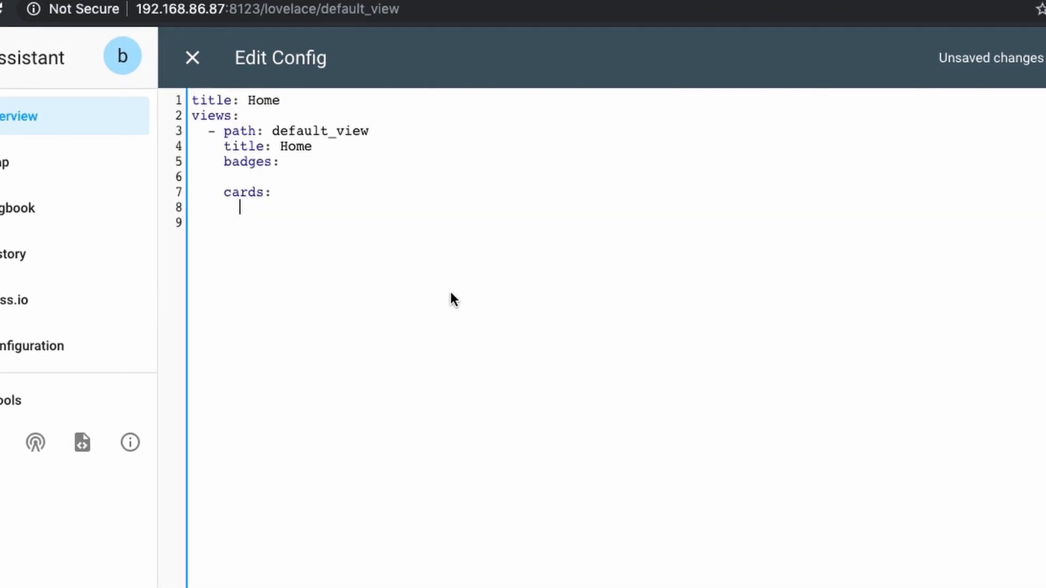
- Remove the leftover blank lines around the cards key, save the raw configuration and leave dashboard editing
left_click(237, 175)
key("BackSpace")
left_click(263, 205)
key("BackSpace")
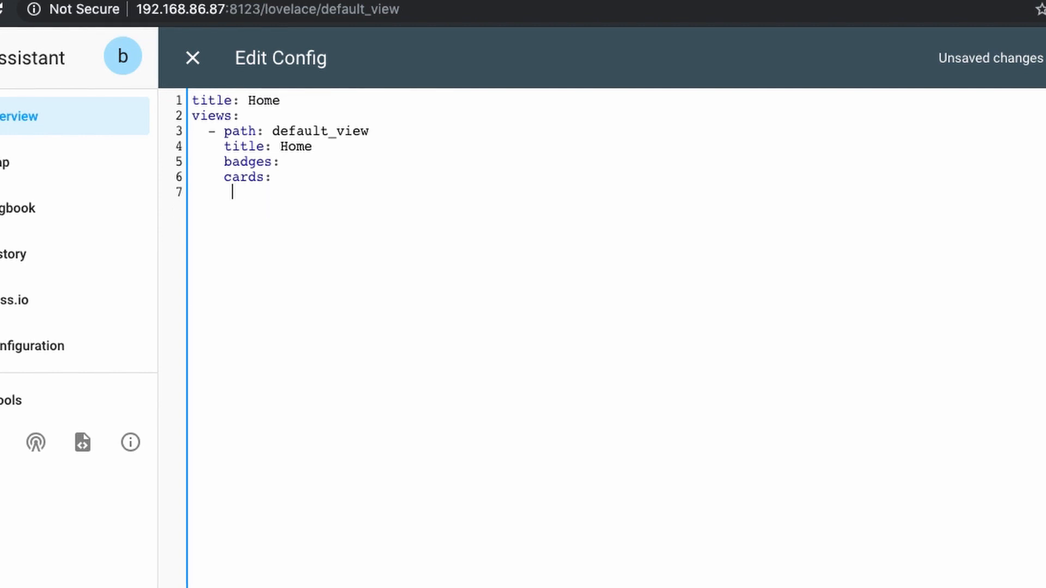
key("BackSpace")
key("BackSpace")
left_click(1045, 57)
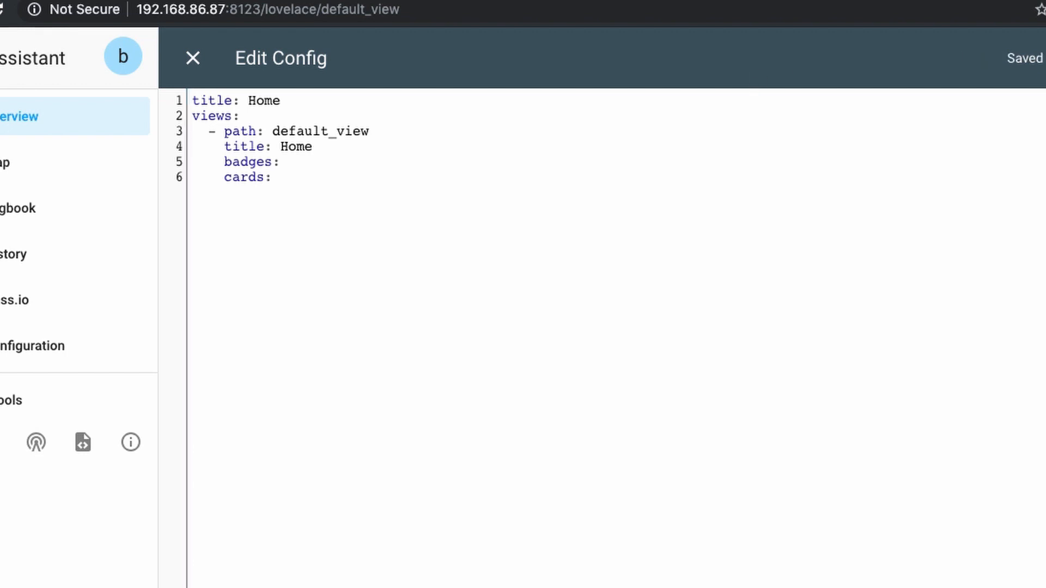
left_click(189, 60)
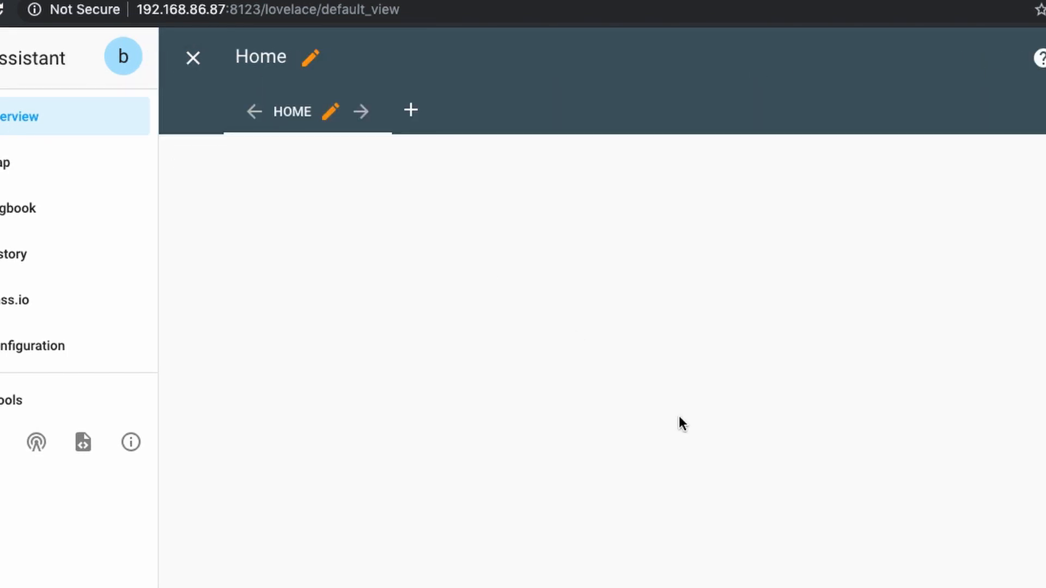
left_click(195, 60)
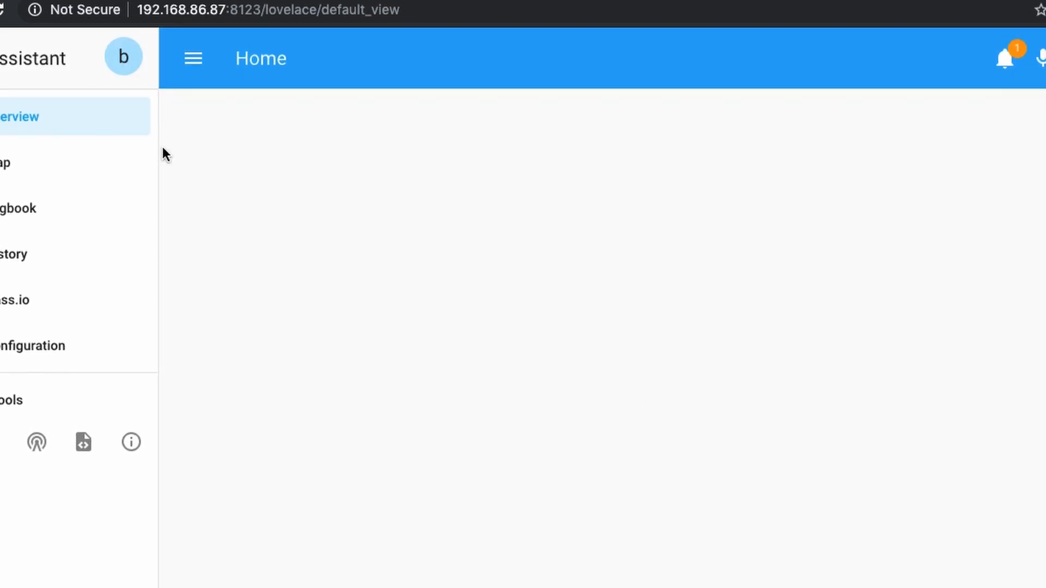
- Open the unused entities list and look through its scenes, sensors and remotes
left_click(1044, 58)
left_click(1023, 61)
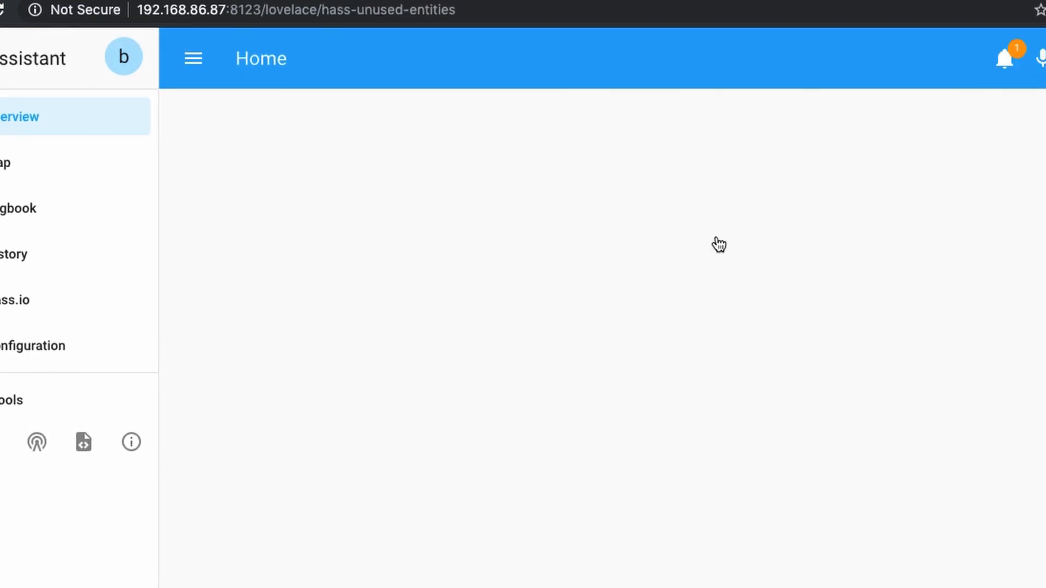
scroll(728, 260, "down", 10)
scroll(728, 260, "down", 20)
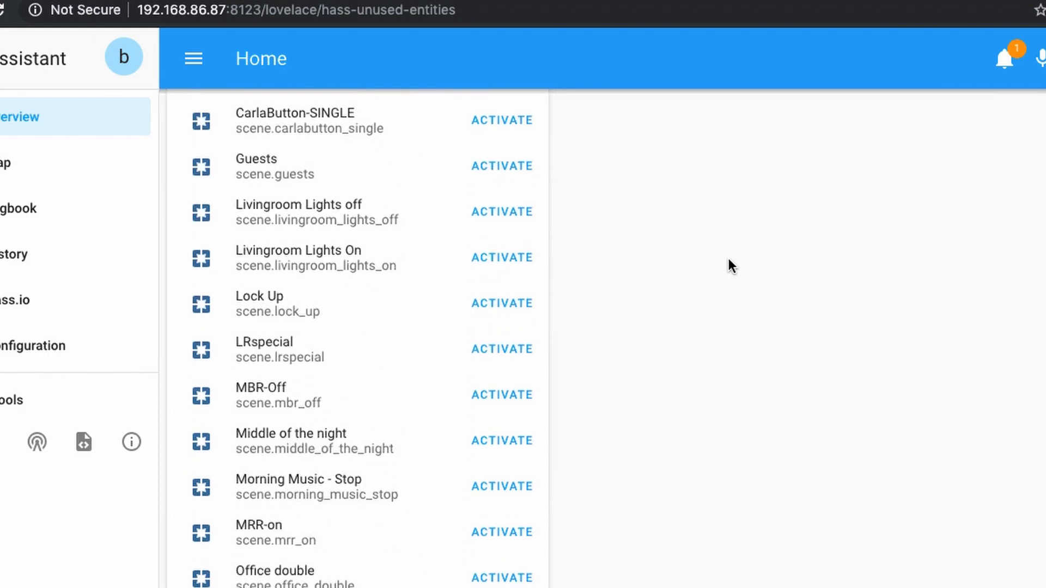
scroll(729, 267, "up", 15)
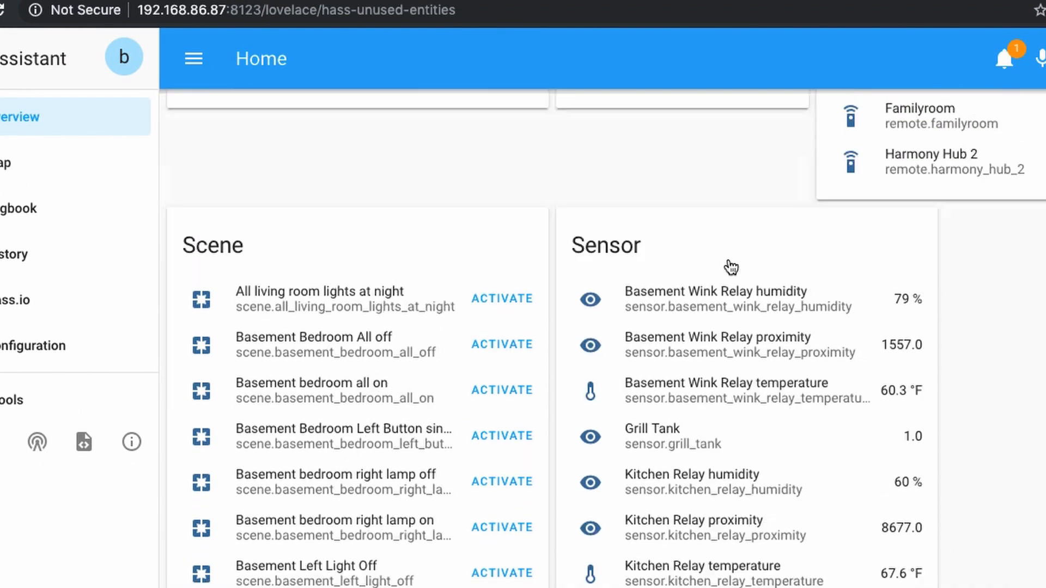
- Turn dashboard editing back on and return to the empty Home view
left_click(1044, 59)
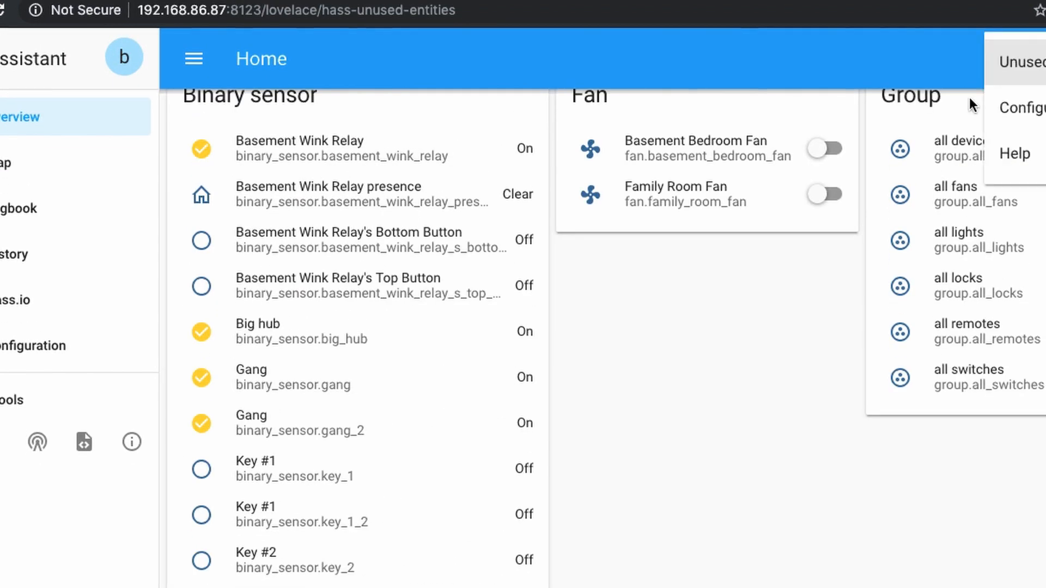
left_click(1019, 105)
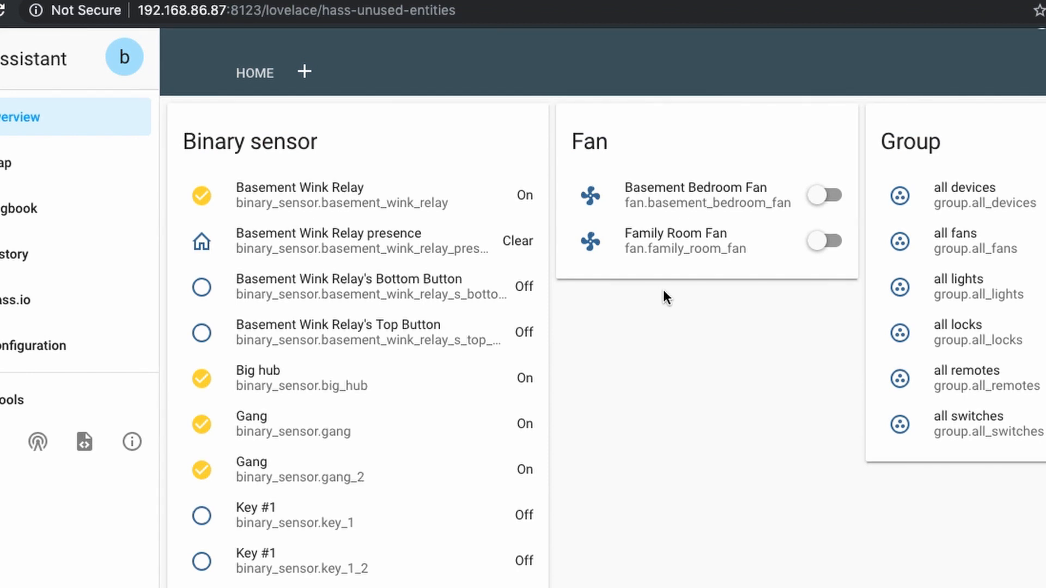
left_click(58, 116)
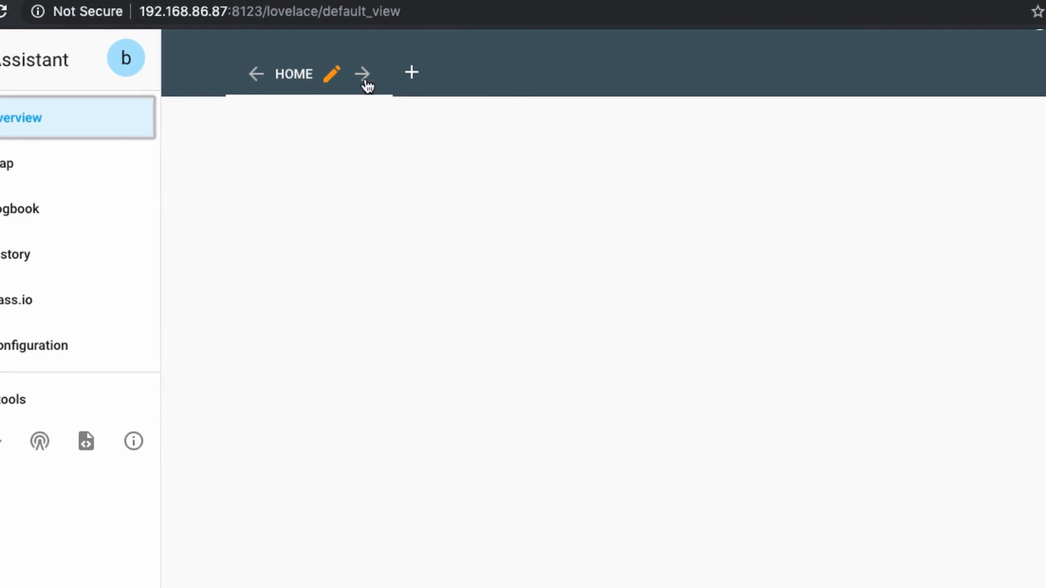
- Add a dashboard view titled First Floor with the URL path first
left_click(412, 75)
left_click(380, 272)
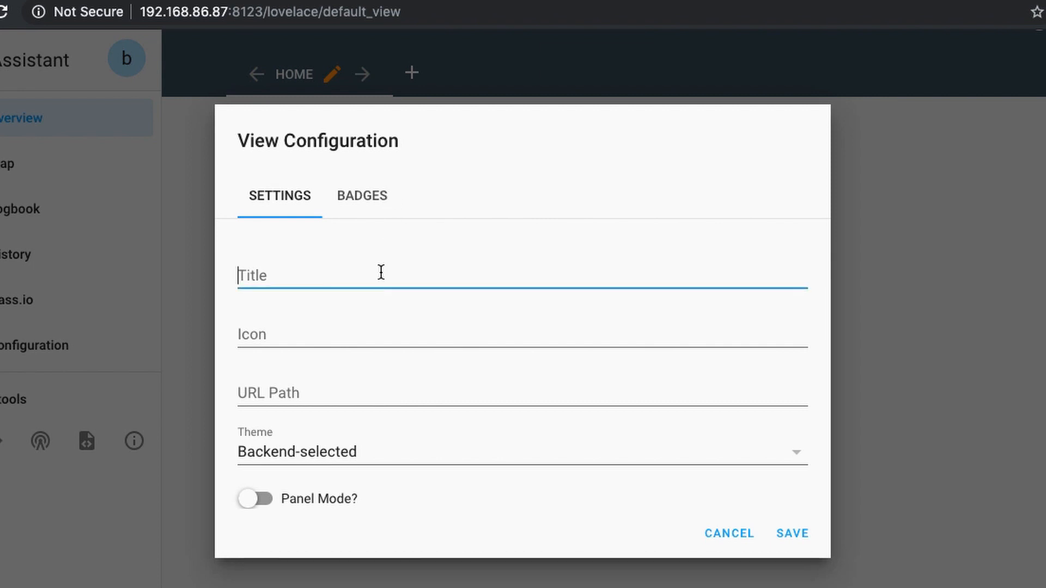
type("First Floor")
key("Tab")
key("Tab")
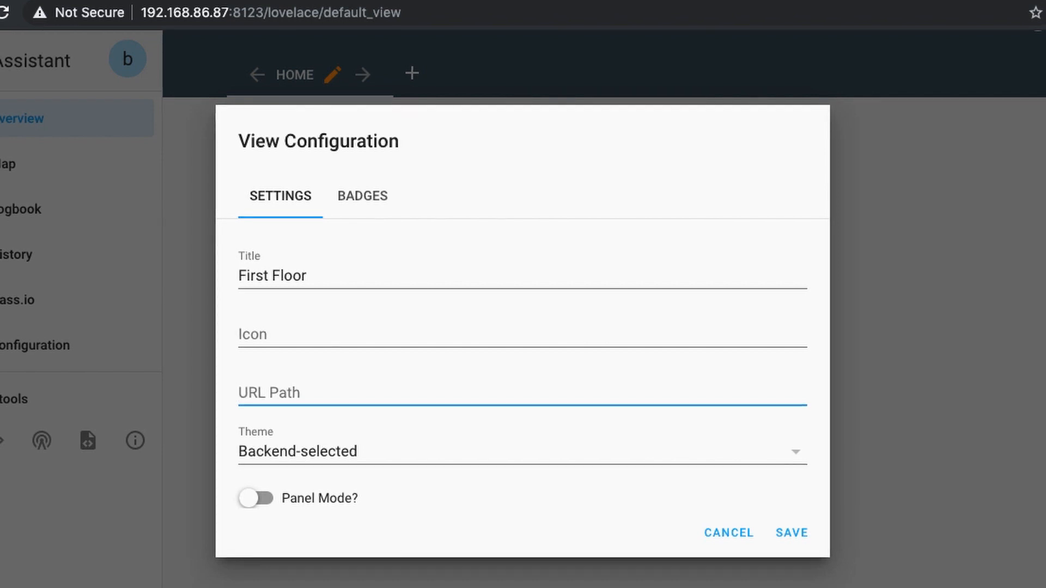
type("irst")
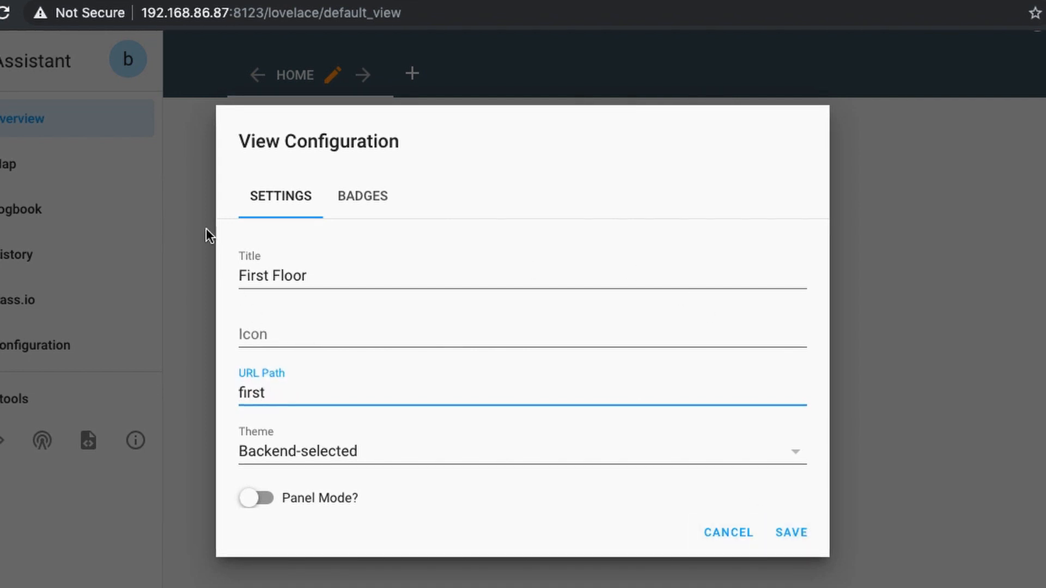
left_click(791, 532)
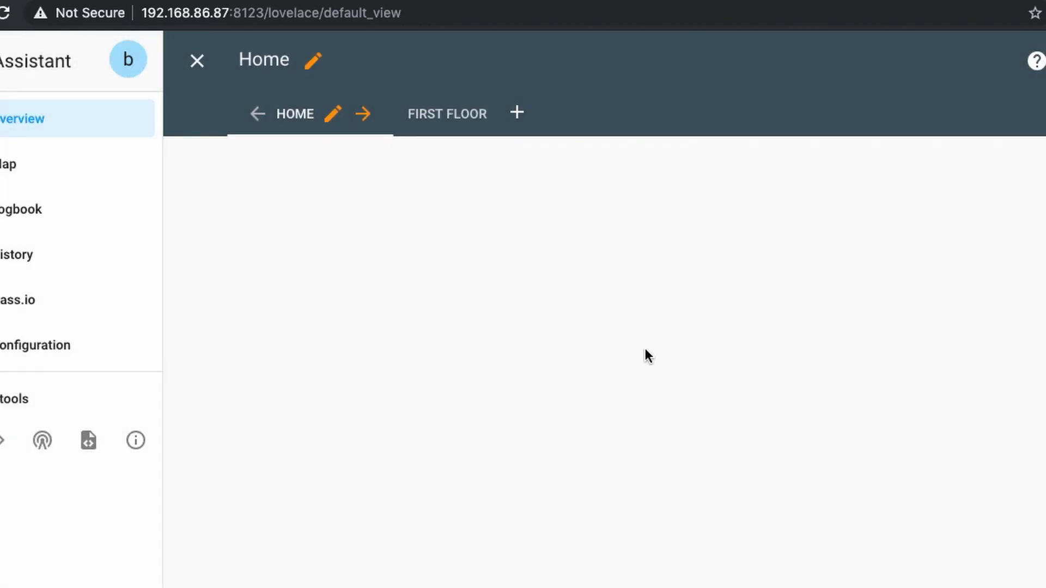
- Add another dashboard view titled Second Floor with the URL path second
left_click(417, 125)
left_click(518, 115)
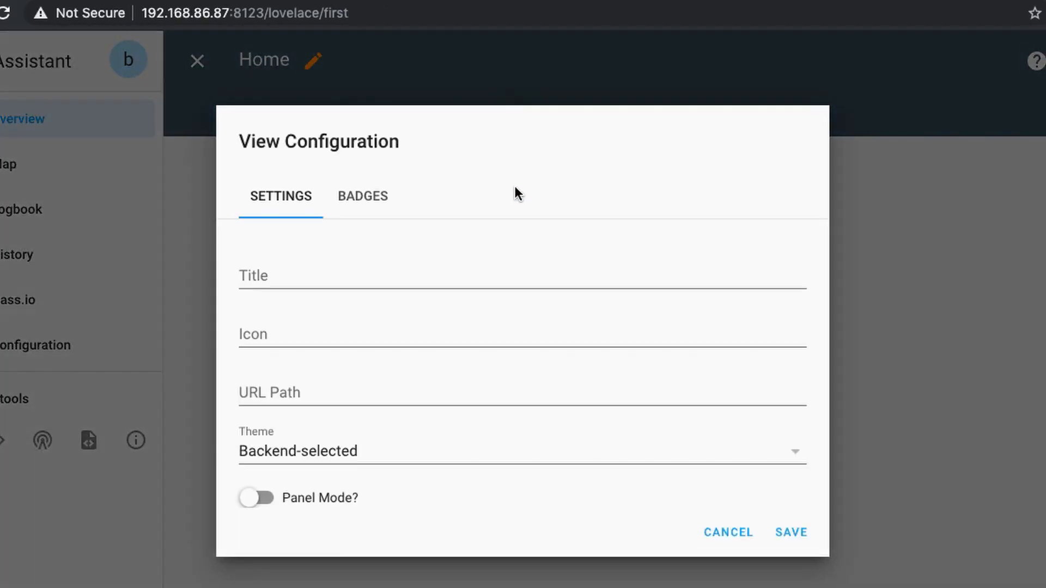
left_click(474, 274)
type("Second Floor")
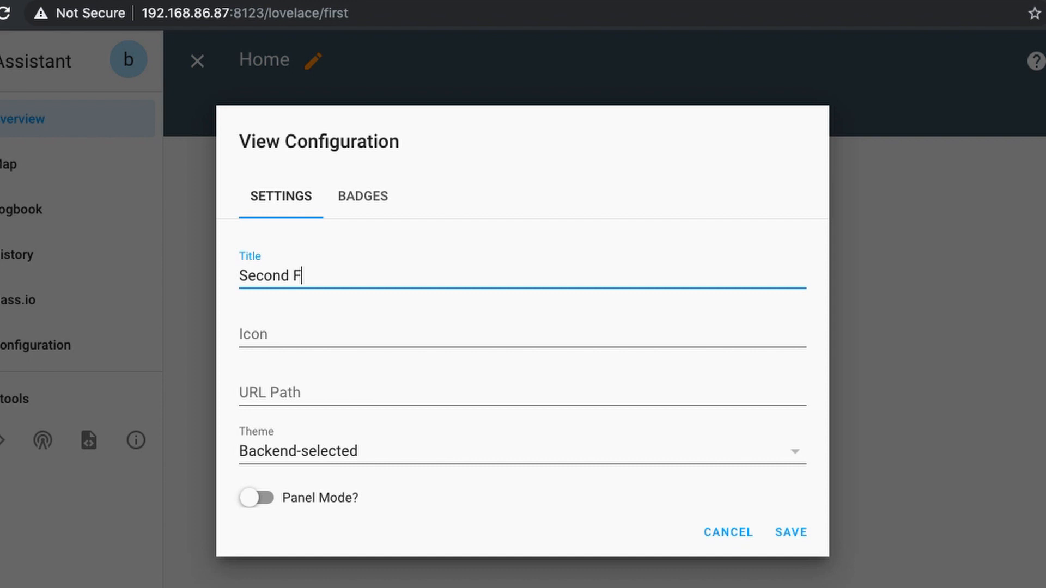
key("Tab")
key("Tab")
key("Tab")
key("shift+Tab")
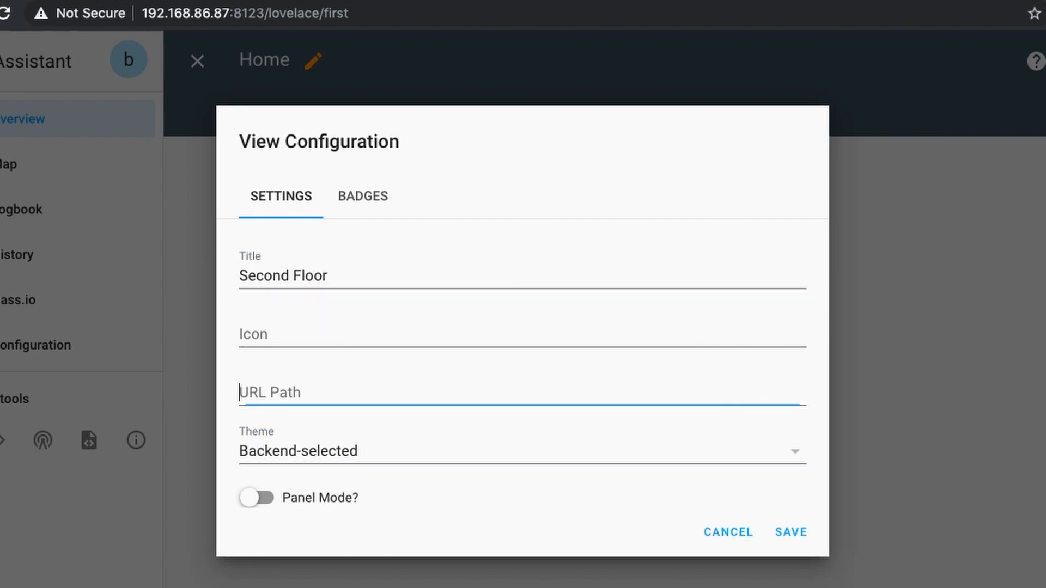
type("second")
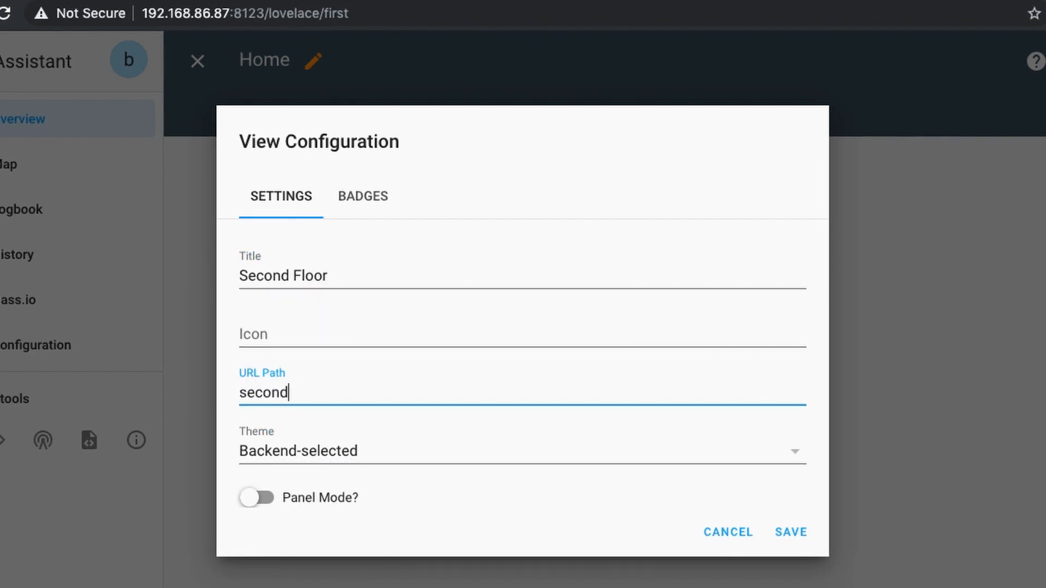
left_click(800, 531)
- Add a dashboard view titled Basement with the URL path basement
left_click(635, 114)
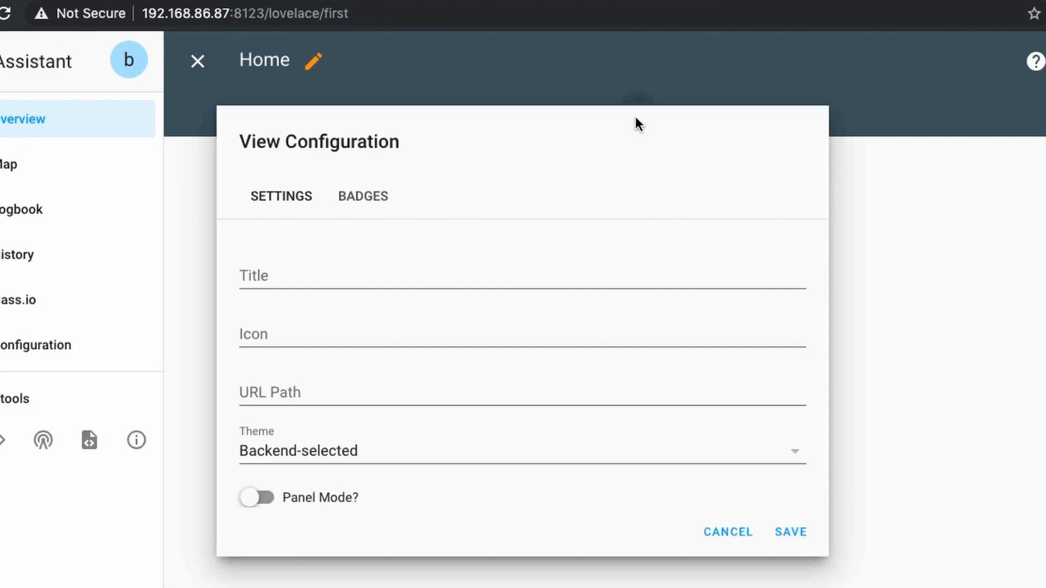
left_click(277, 280)
type("Basement")
key("Tab")
key("Tab")
type("baasement")
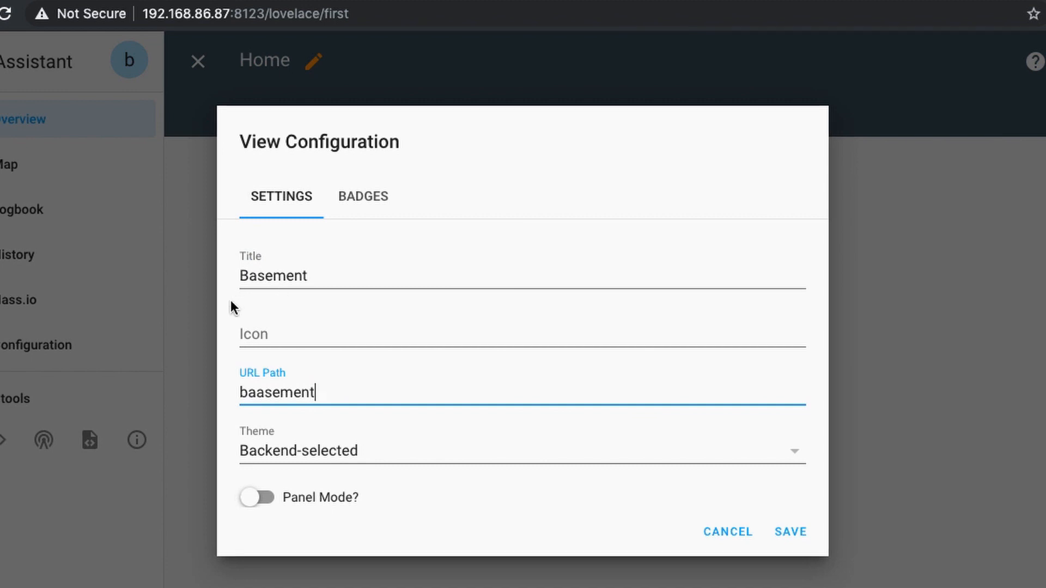
double_click(265, 392)
type("basement")
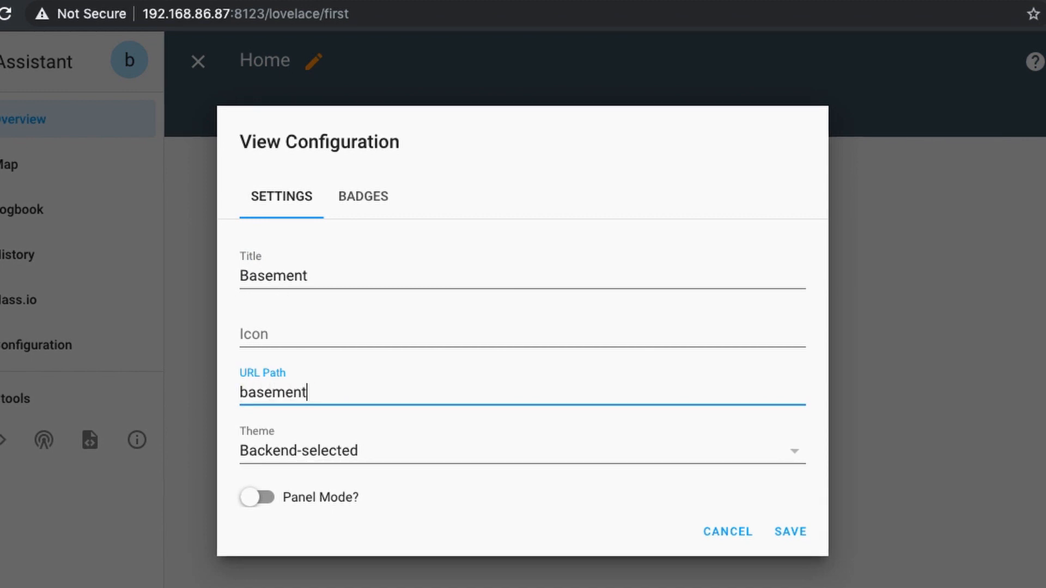
left_click(795, 531)
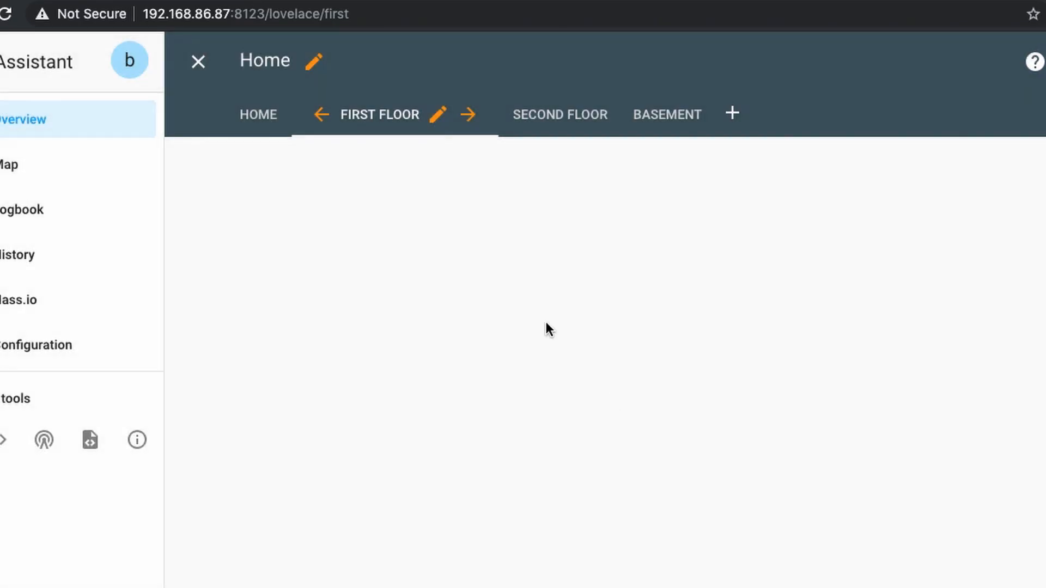
- Add another dashboard view titled Outside with the URL path outside
left_click(732, 117)
left_click(331, 282)
type("Outside")
key("Tab")
key("Tab")
type("outside")
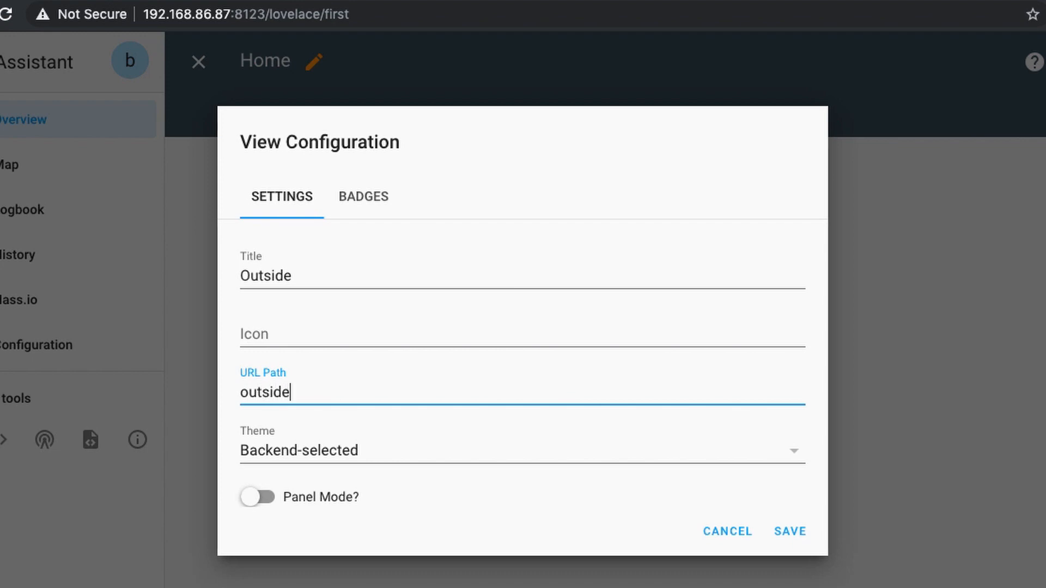
left_click(790, 532)
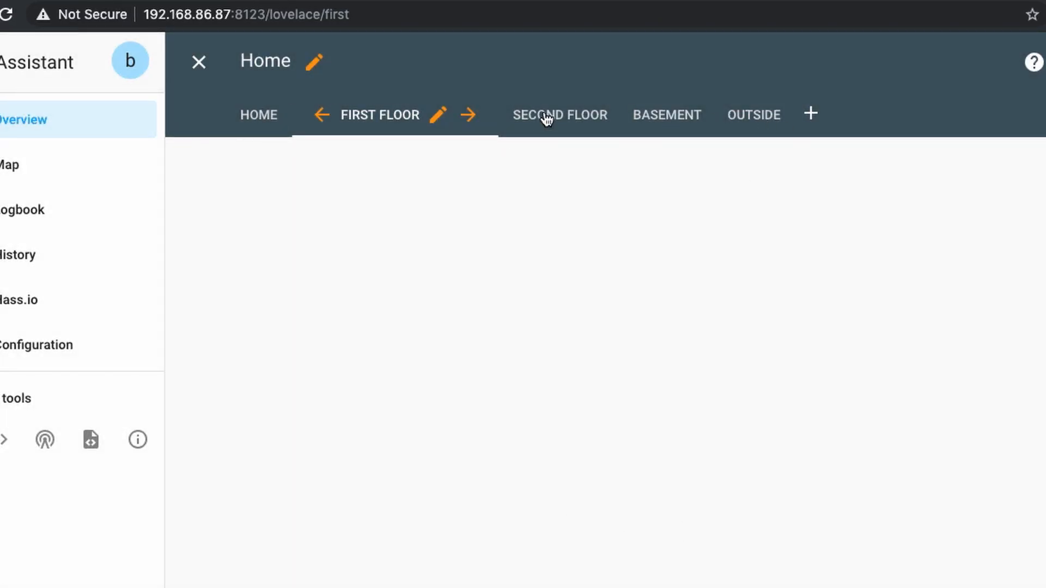
- Change the Home view's URL path to home and save the view configuration
left_click(261, 115)
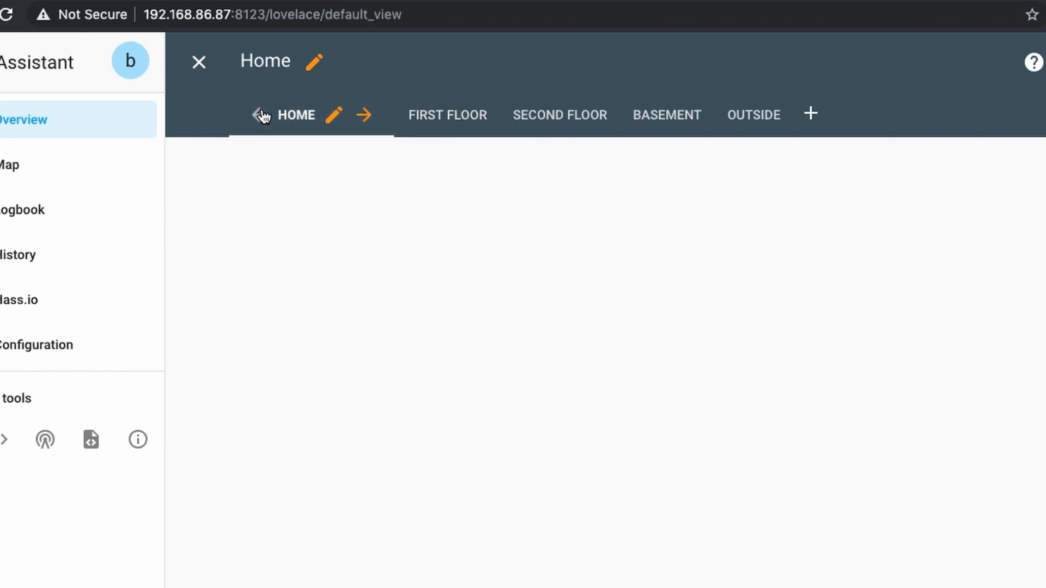
left_click(336, 114)
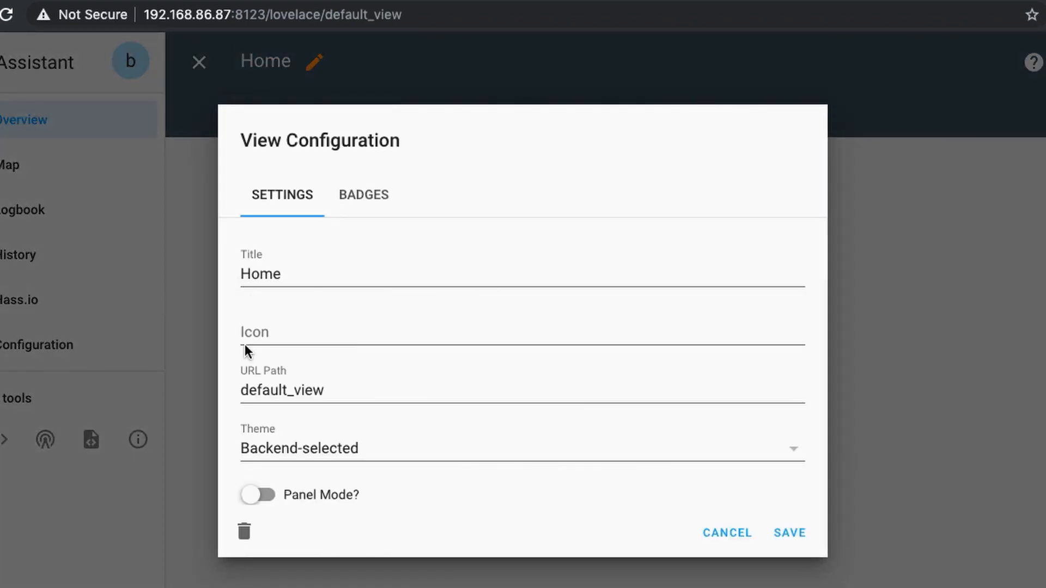
double_click(342, 387)
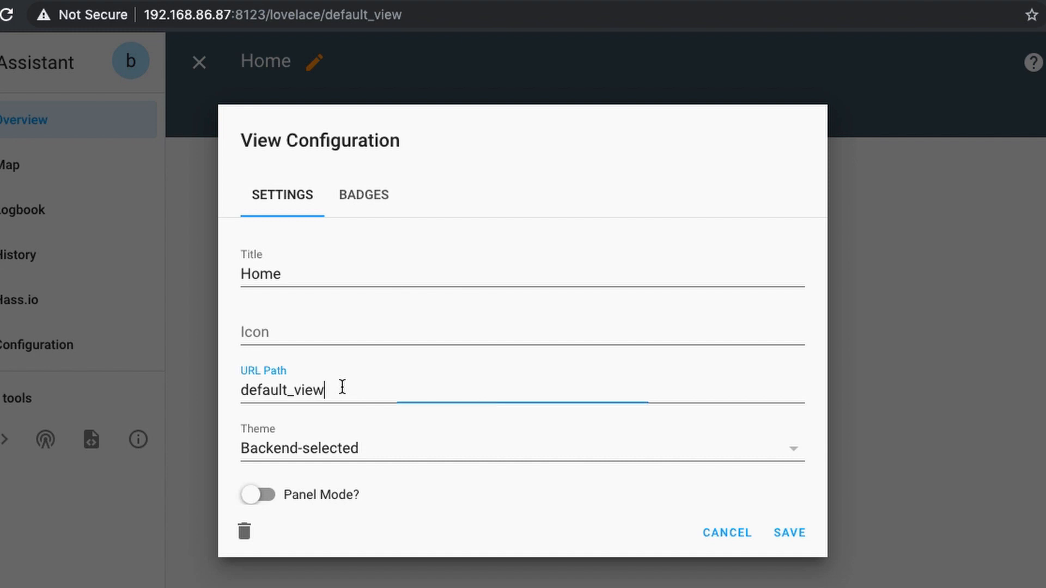
type("home")
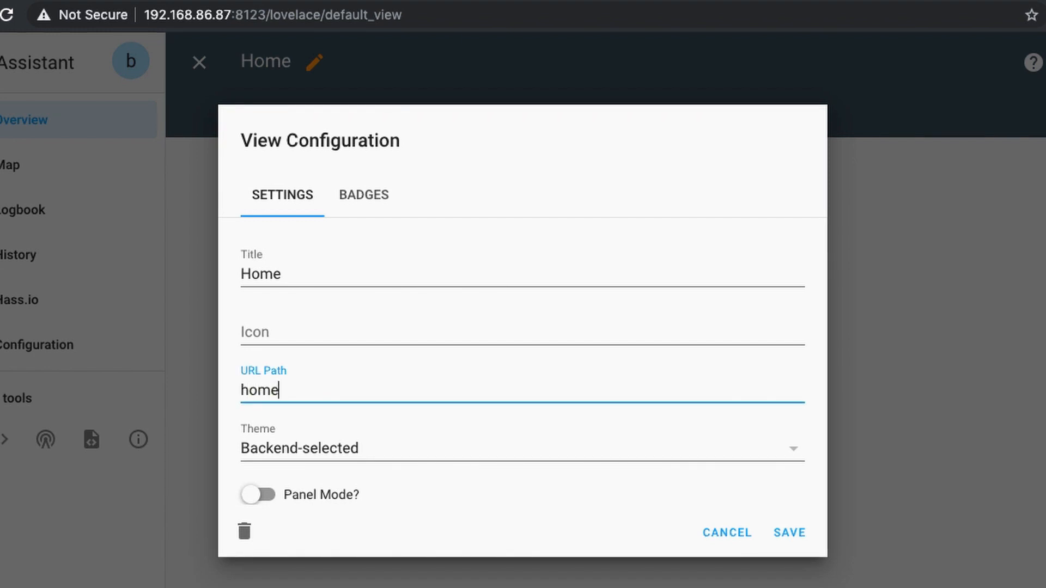
left_click(787, 527)
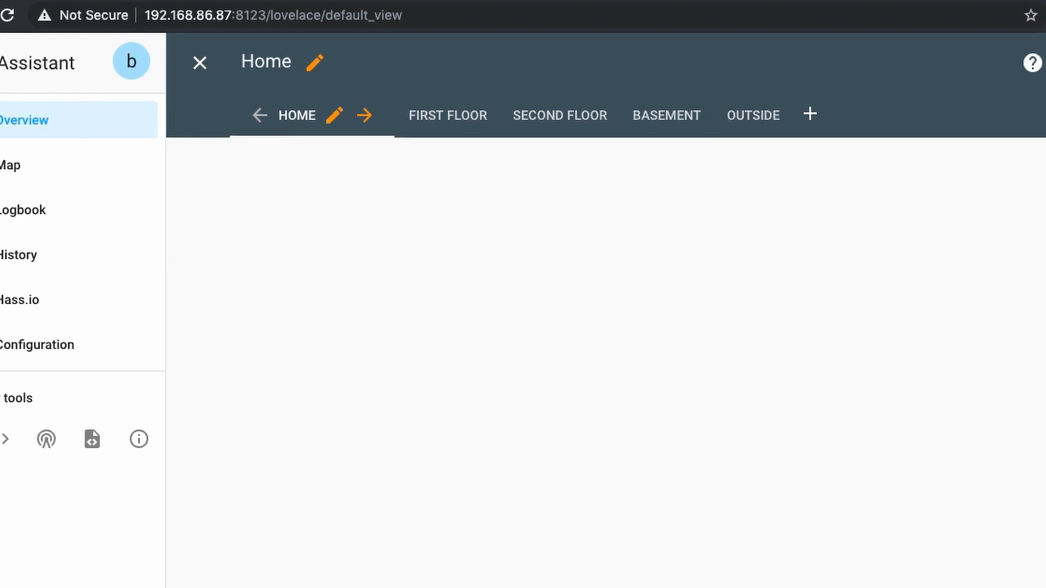
- Open the home-assistant.io website in a new browser tab
key("super+t")
type("hoem")
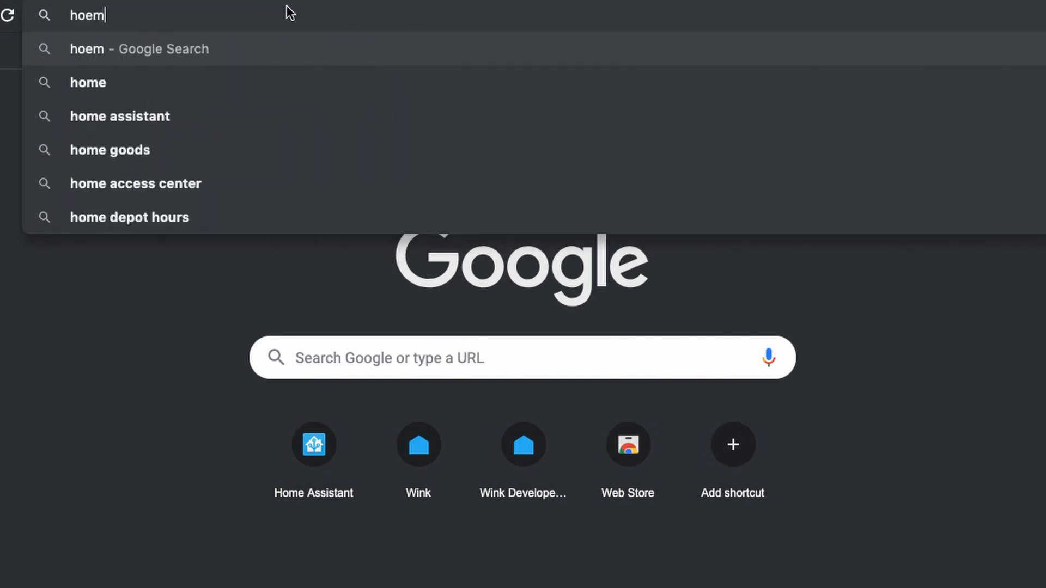
key("BackSpace")
key("BackSpace")
type("me-asi")
key("BackSpace")
type("sita")
key("BackSpace")
key("BackSpace")
key("BackSpace")
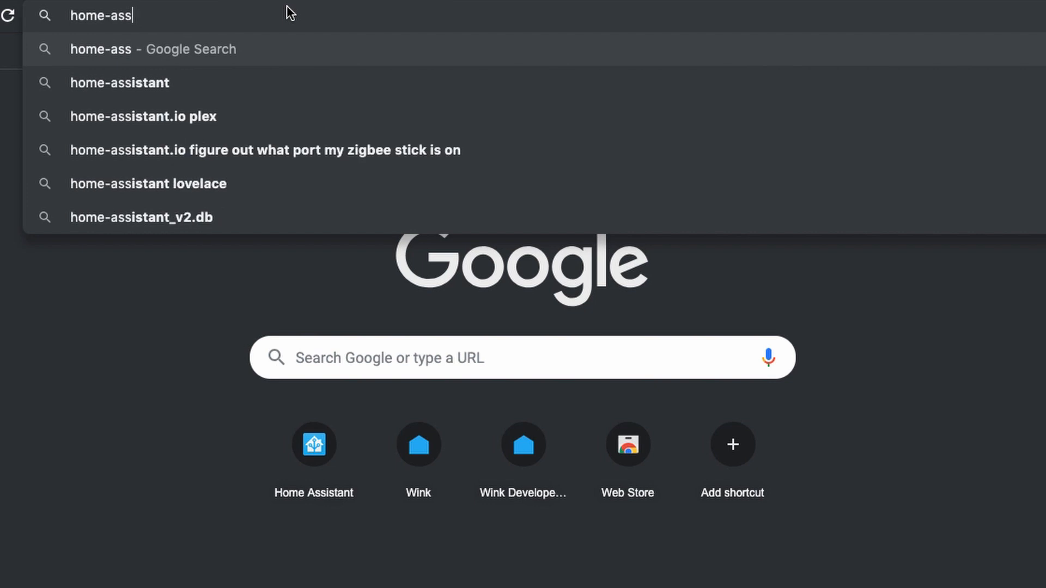
key("BackSpace")
type("s")
type("istant.io")
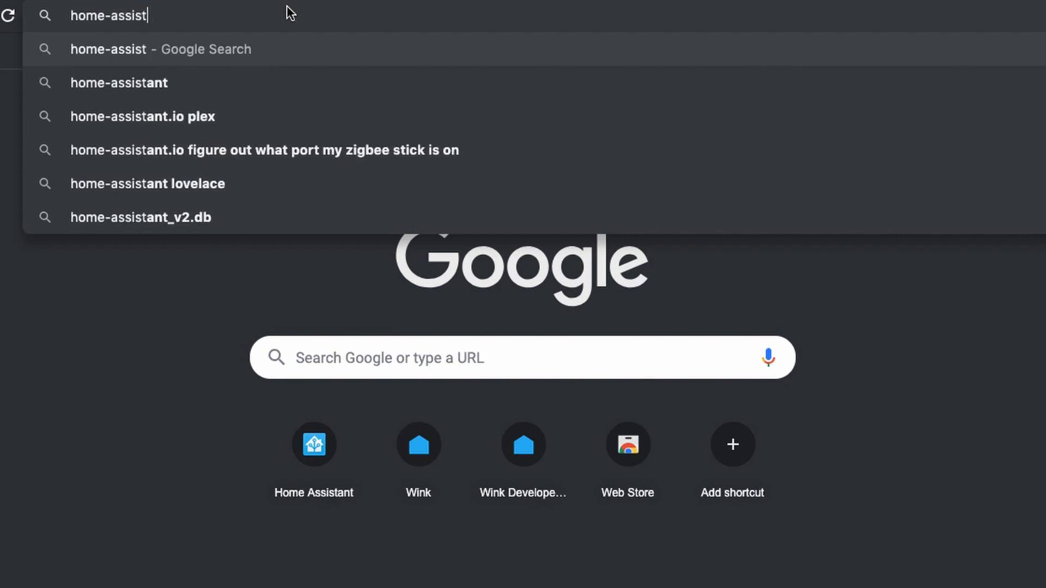
key("Return")
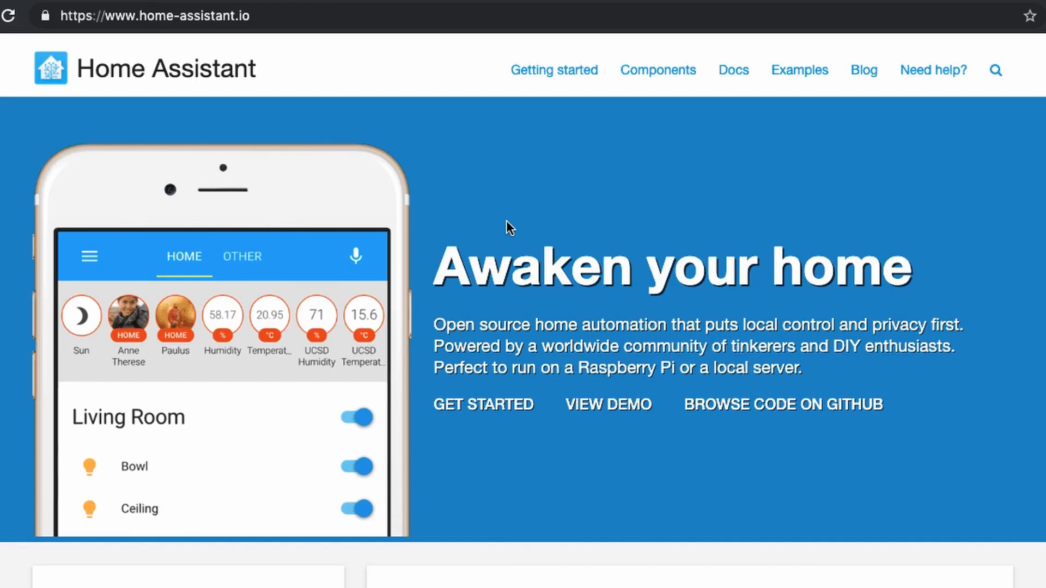
- Open the Lovelace user interface page in the documentation and look through its list of card types
left_click(730, 73)
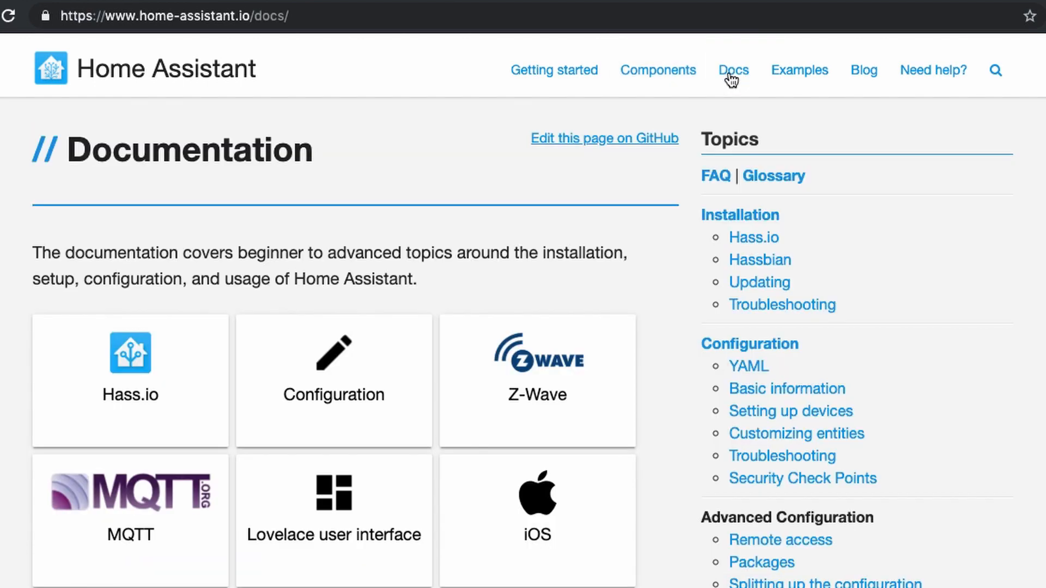
left_click(330, 531)
scroll(508, 368, "down", 5)
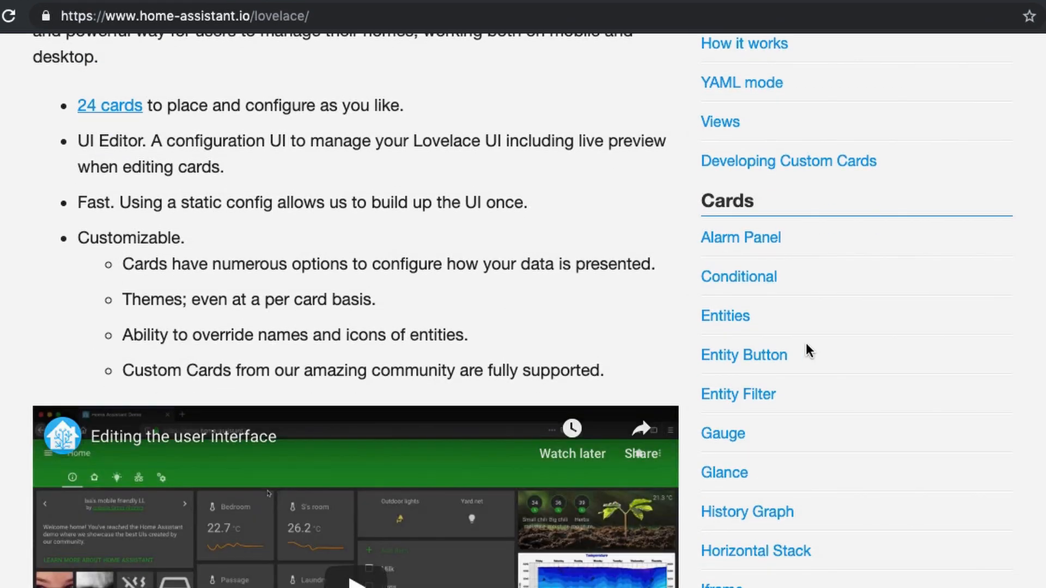
scroll(804, 350, "down", 4)
scroll(809, 342, "down", 2)
scroll(808, 342, "up", 5)
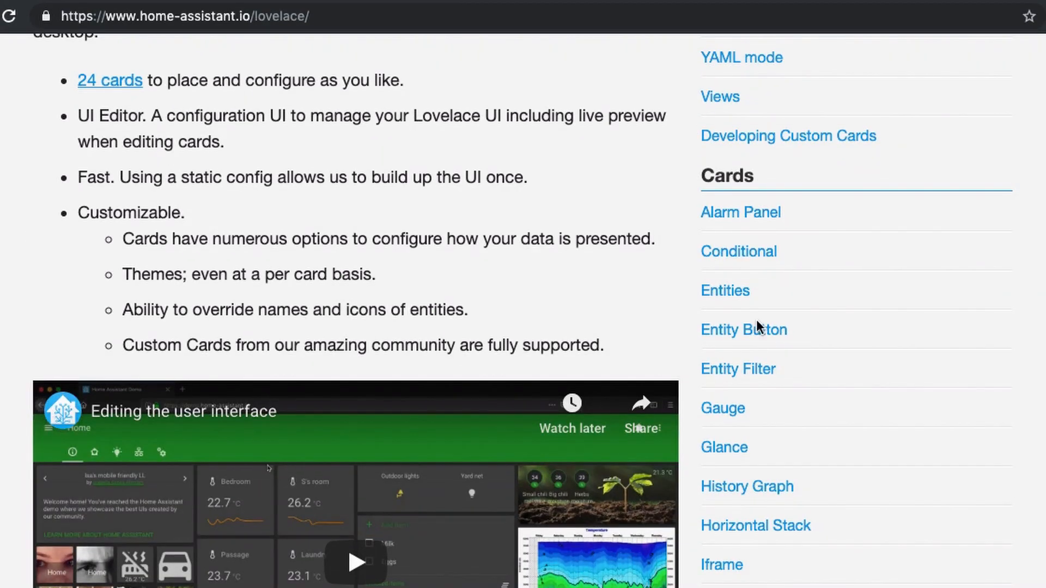
scroll(394, 332, "down", 4)
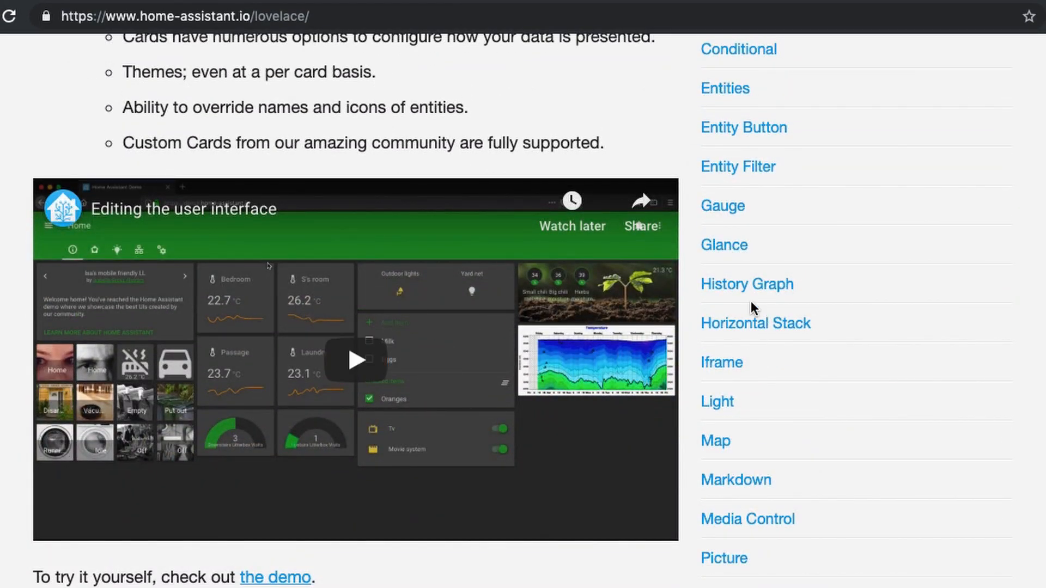
scroll(858, 344, "up", 3)
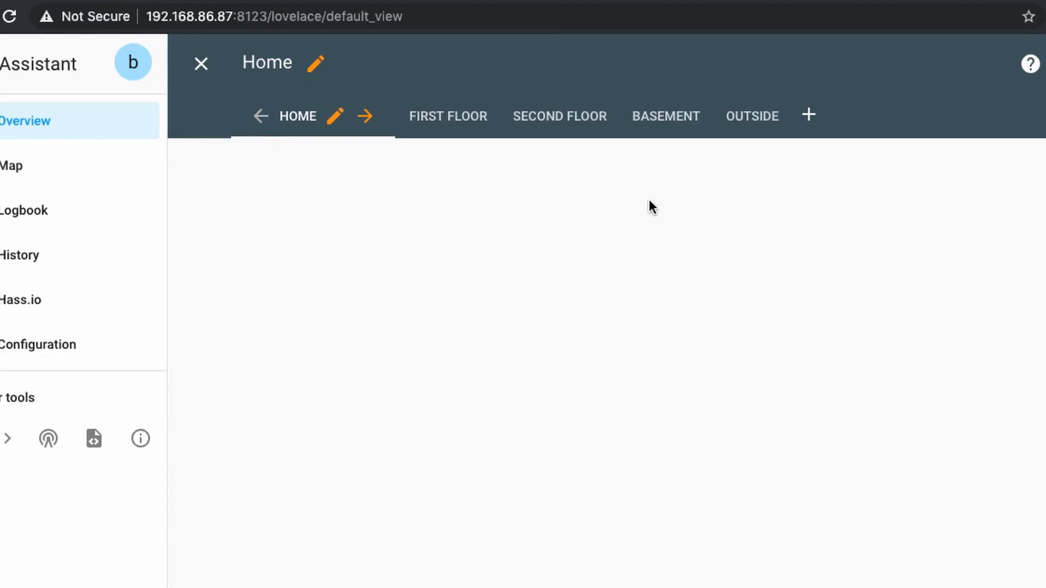
- Return to the dashboard's Home view and start an Entity Button card with First Floor as its entity
left_click(1043, 185)
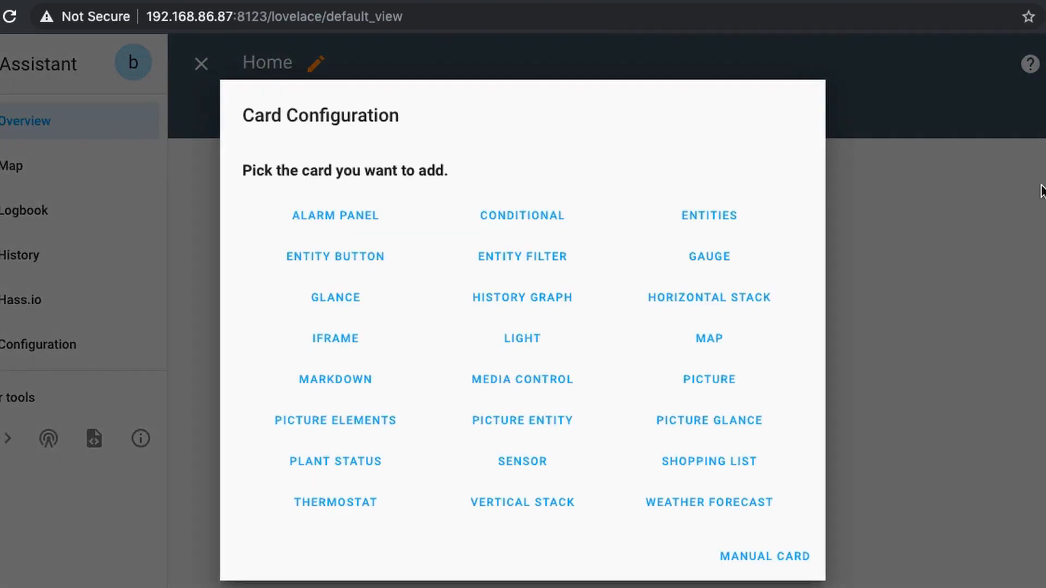
left_click(304, 261)
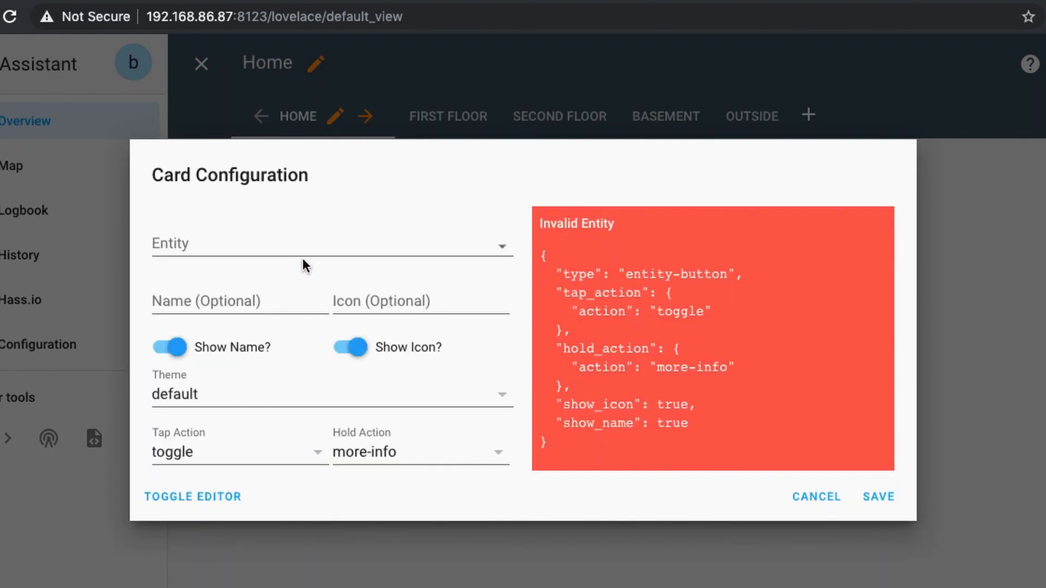
left_click(289, 246)
type("First floor")
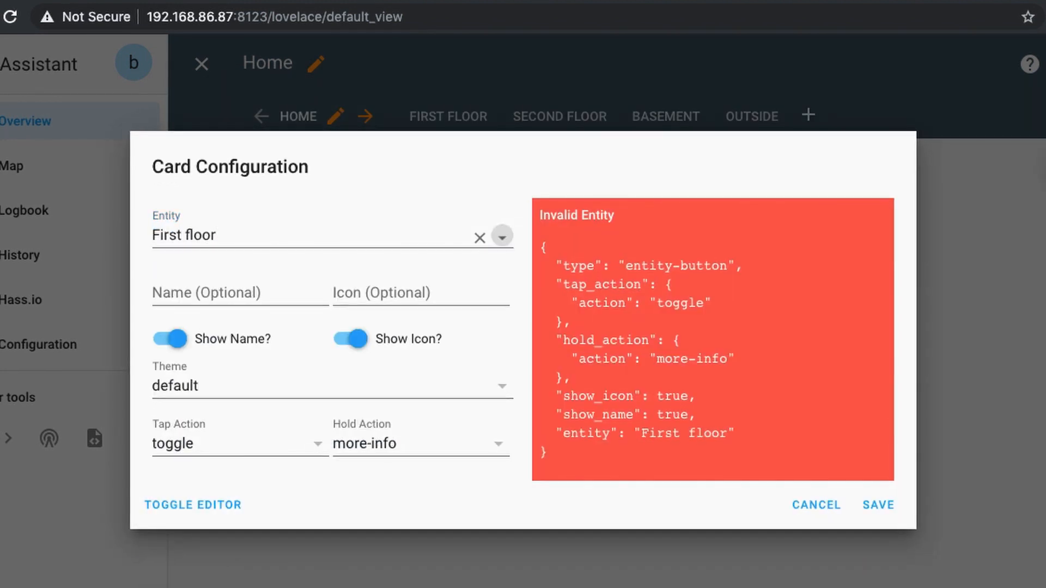
key("super+l")
left_click(191, 238)
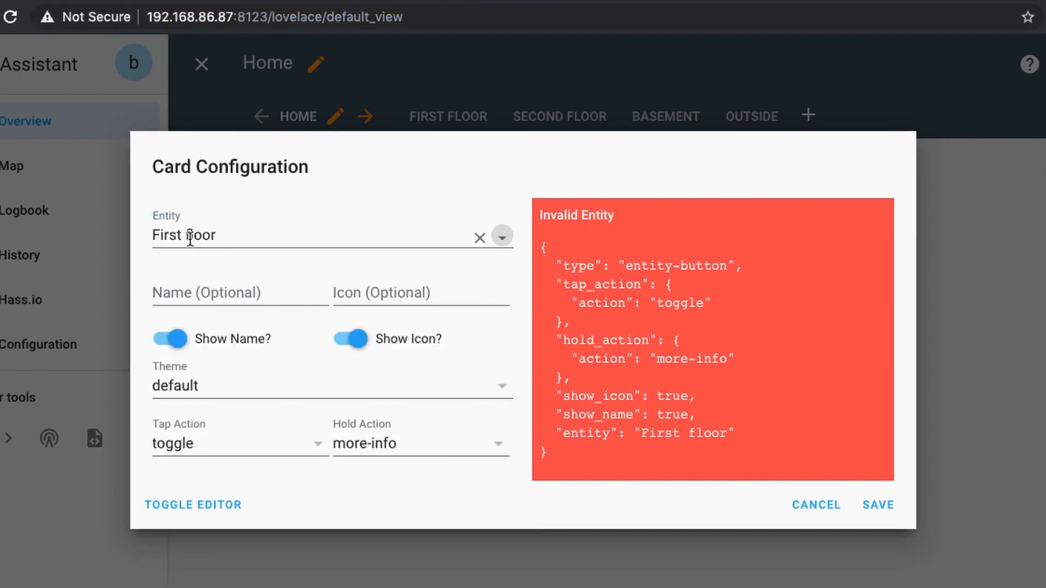
left_click_drag(217, 236, 187, 235)
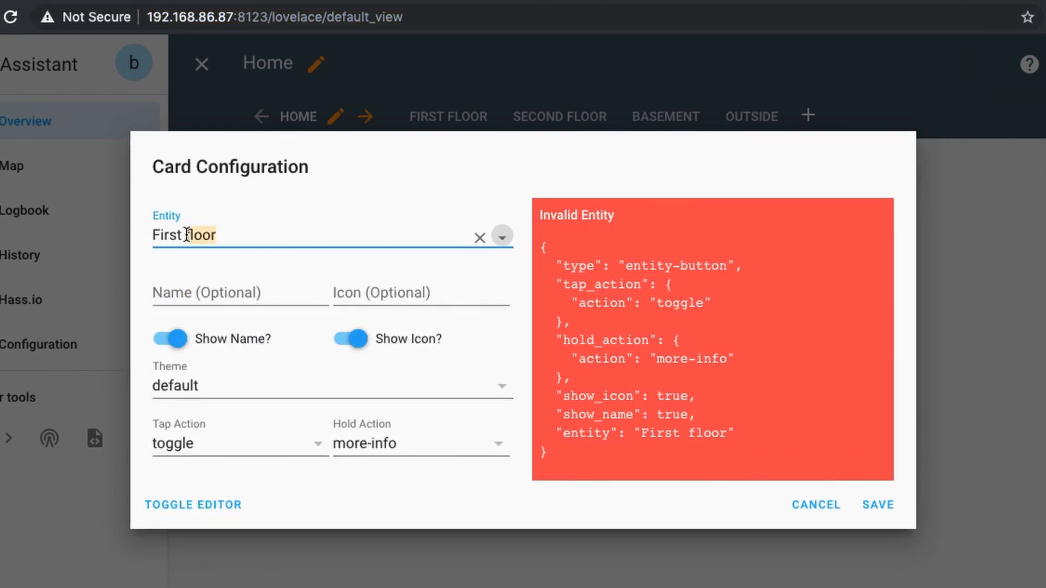
key("BackSpace")
type("Floor")
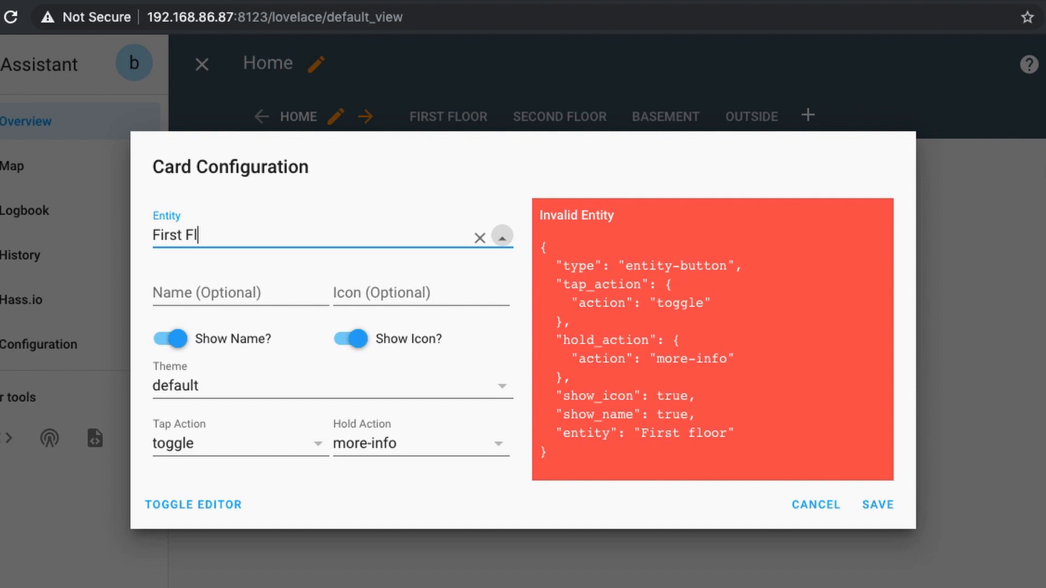
- Name the entity button card 1st and turn off showing its name
left_click(197, 288)
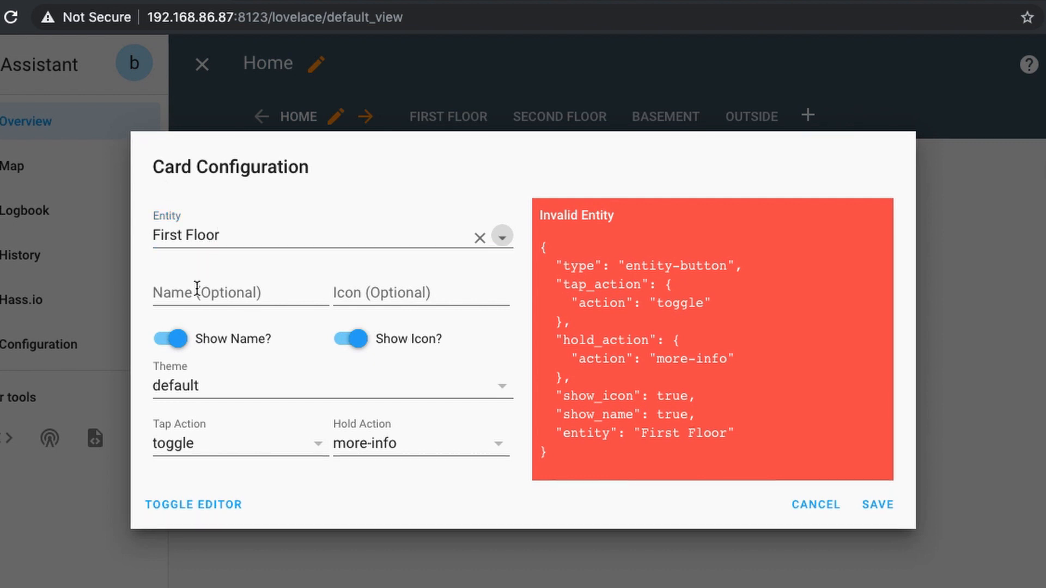
type("1st")
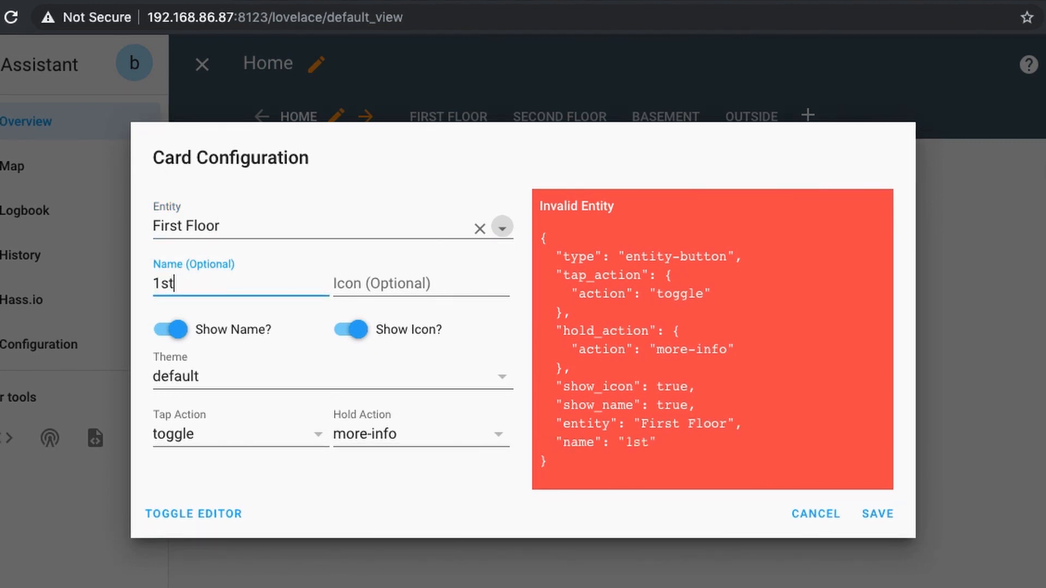
key("Tab")
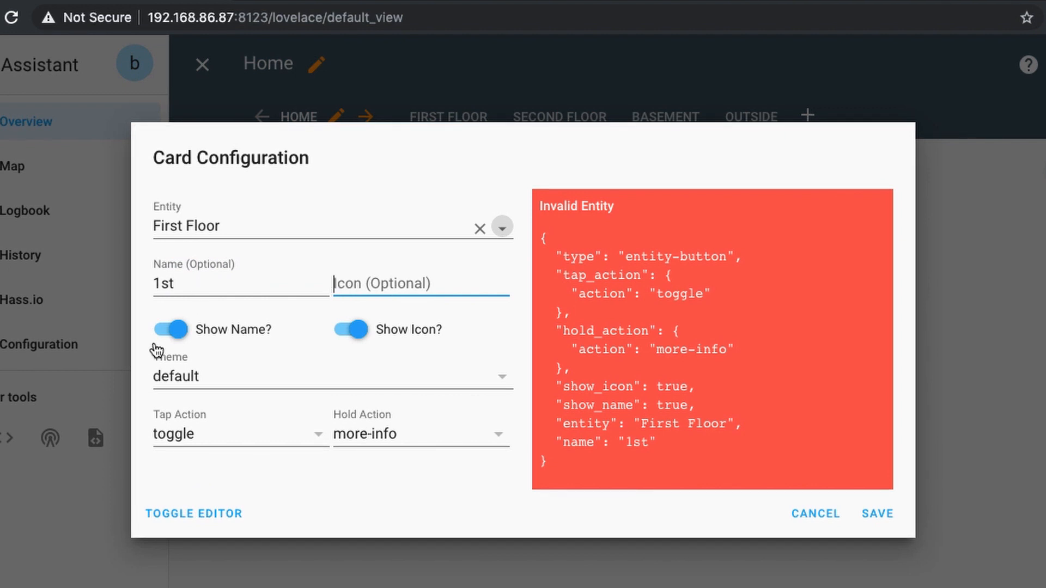
left_click(170, 329)
- Set the card's tap action to navigate to the path first and its hold action to none, and save the card
left_click(205, 441)
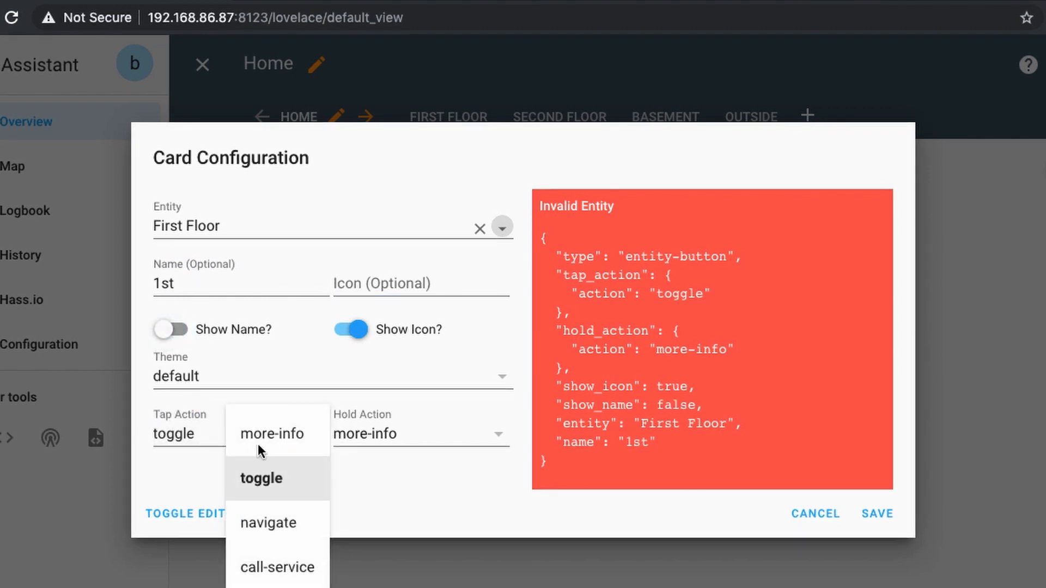
left_click(266, 523)
left_click(398, 434)
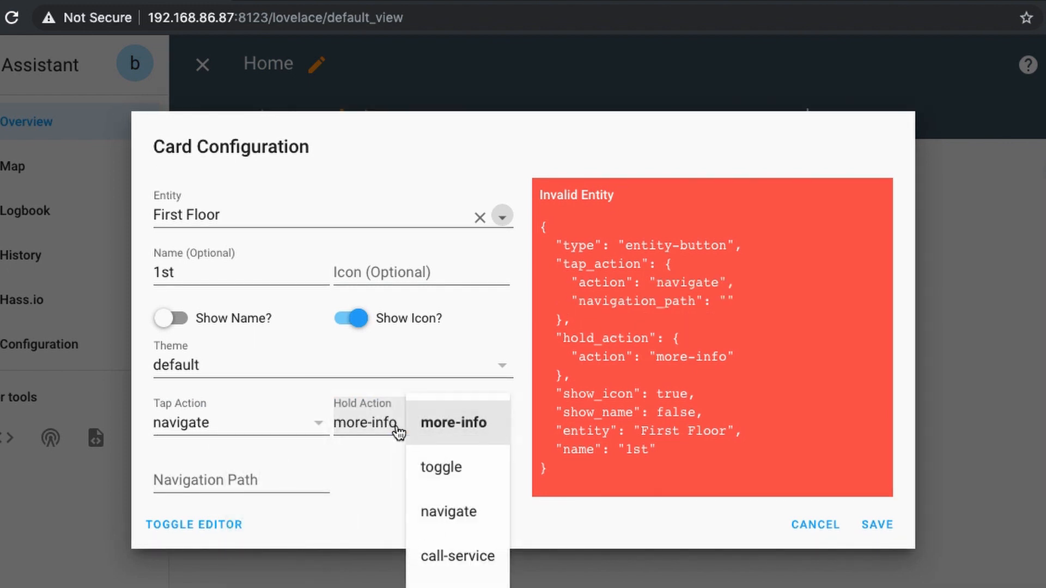
left_click(458, 584)
left_click(210, 475)
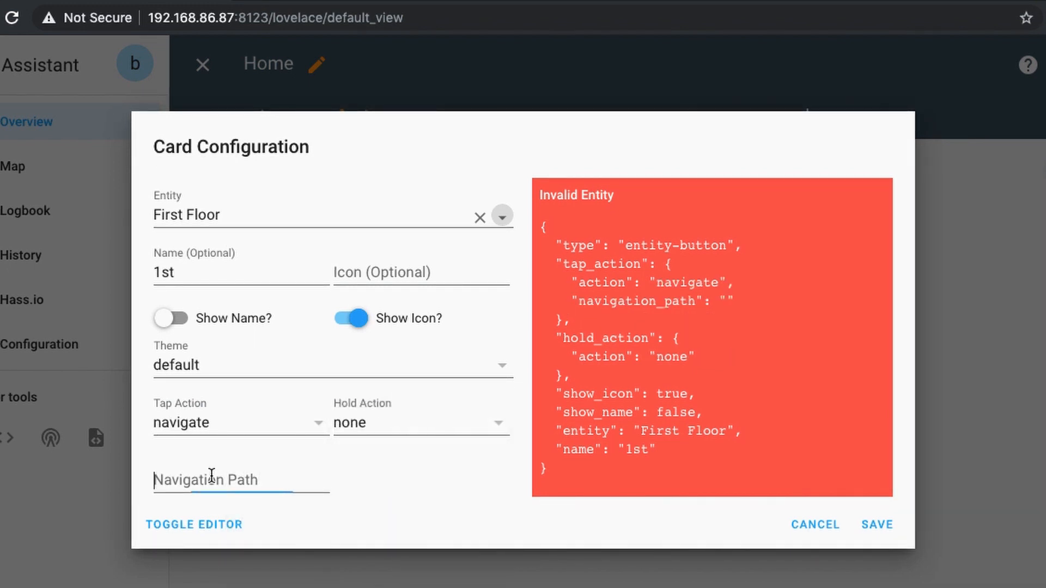
type("F")
key("BackSpace")
type("f")
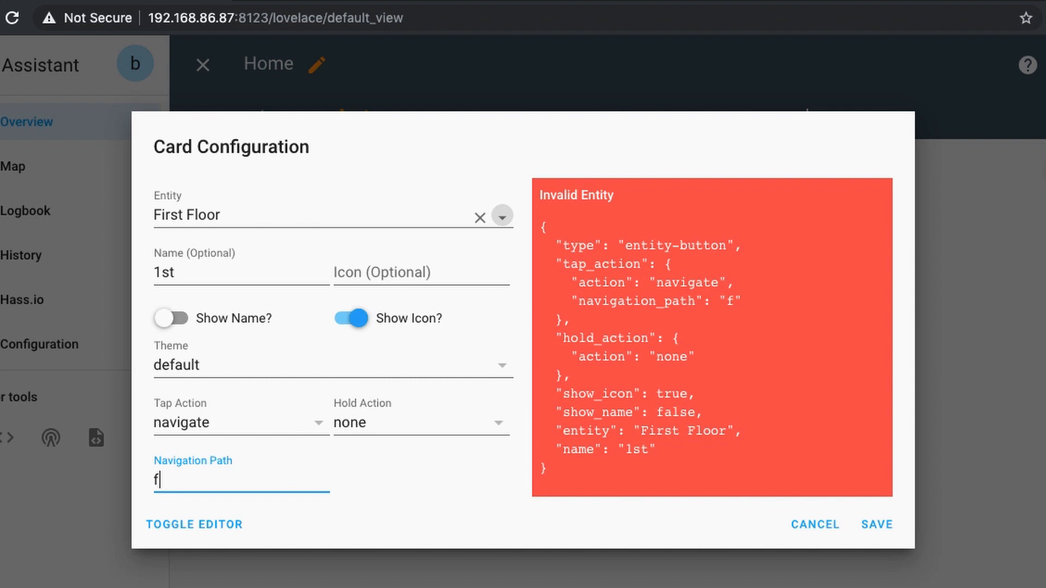
type("irst")
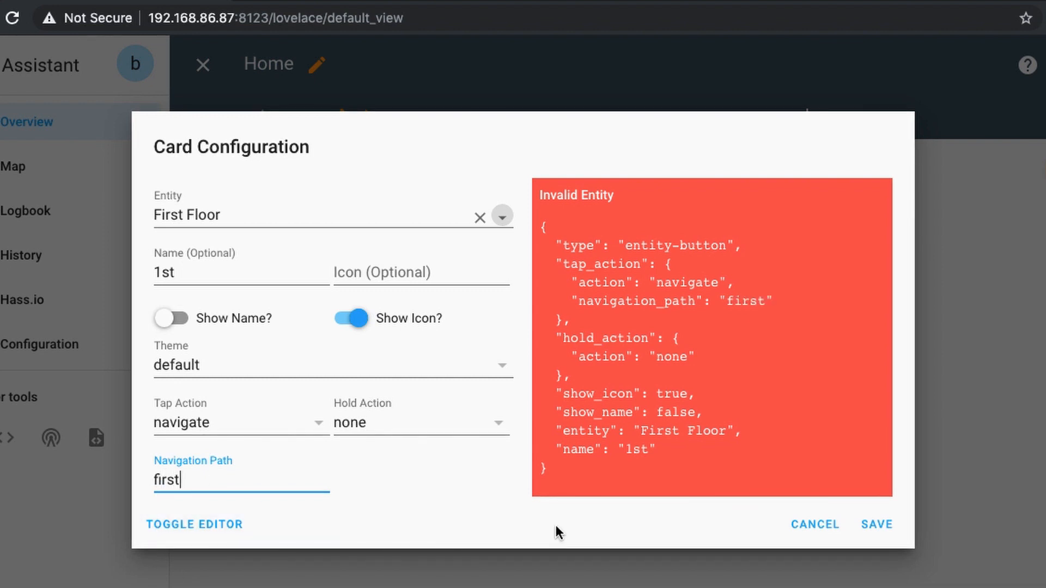
left_click(875, 525)
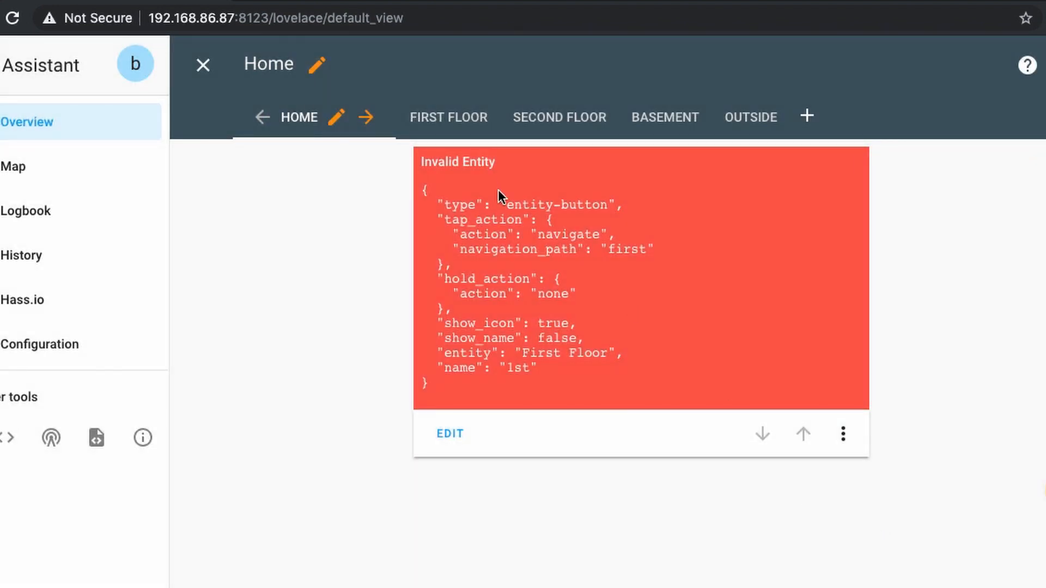
- Edit the entity button card on the Home view and change its entity to light.kitchen_bar_light
left_click(450, 434)
left_click(163, 215)
left_click(147, 219)
left_click(219, 216)
key("super+a")
key("BackSpace")
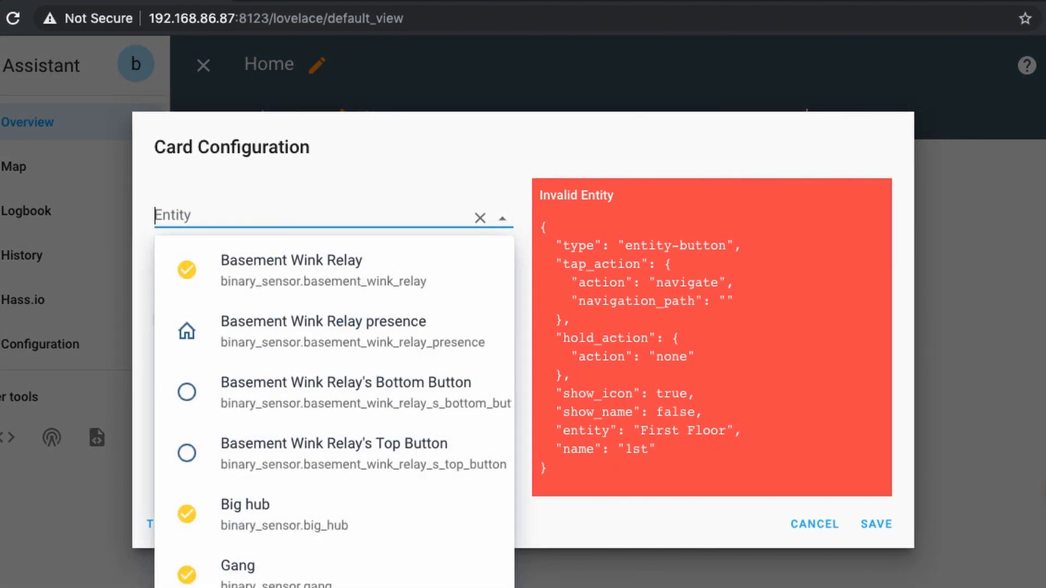
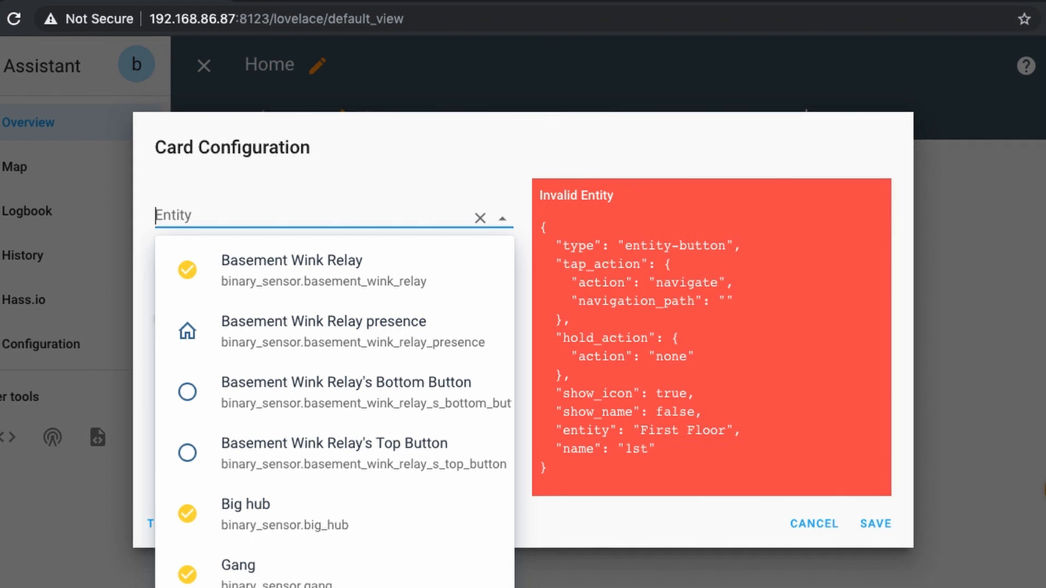
type("bar")
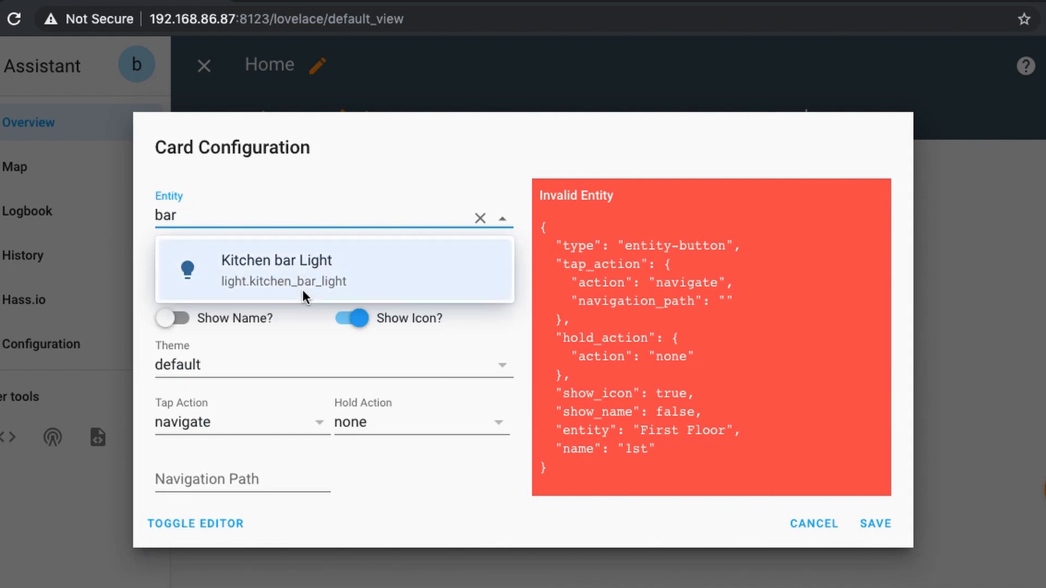
left_click(295, 270)
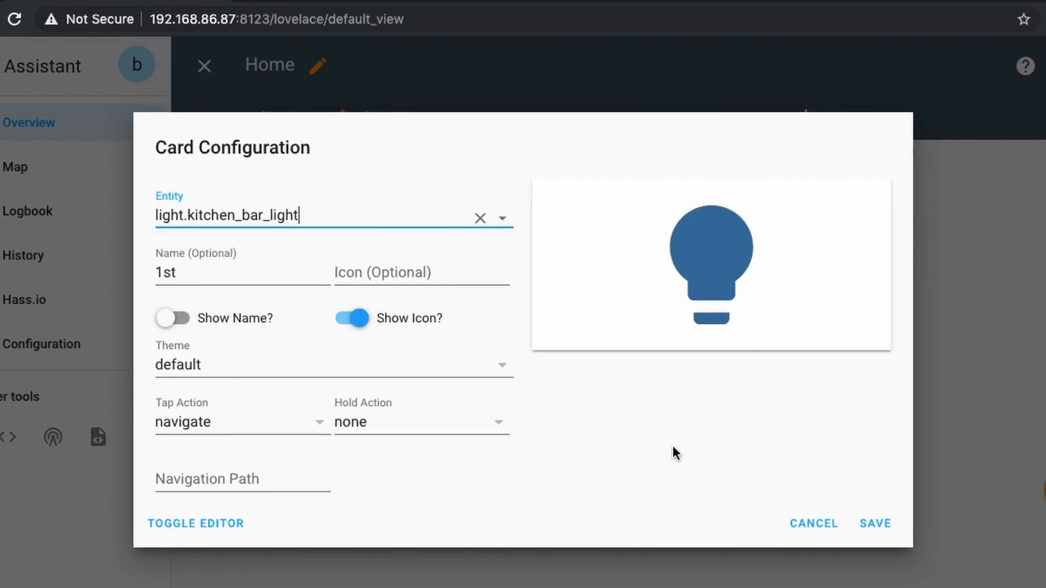
- Set the card's navigation path to first and save the card
left_click(238, 482)
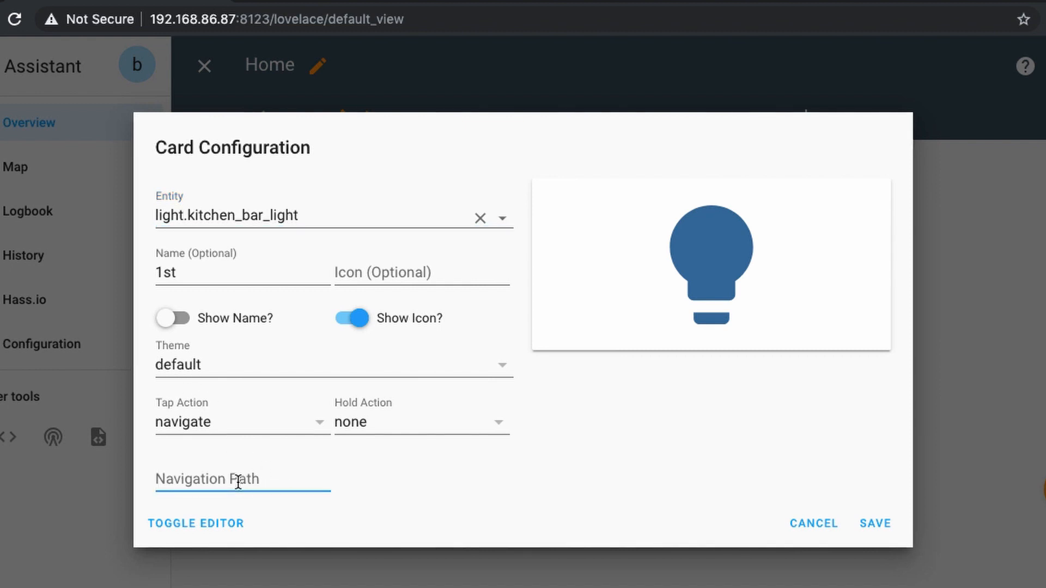
type("first")
left_click(888, 524)
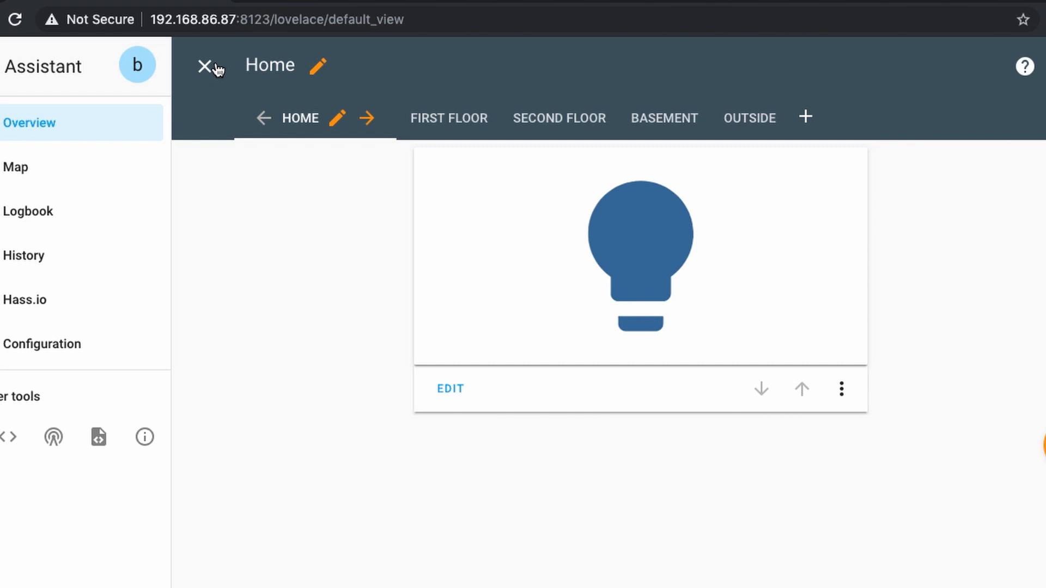
- Leave edit mode, test the button's navigation to the First Floor view, and return to the Home view
left_click(201, 68)
left_click(512, 265)
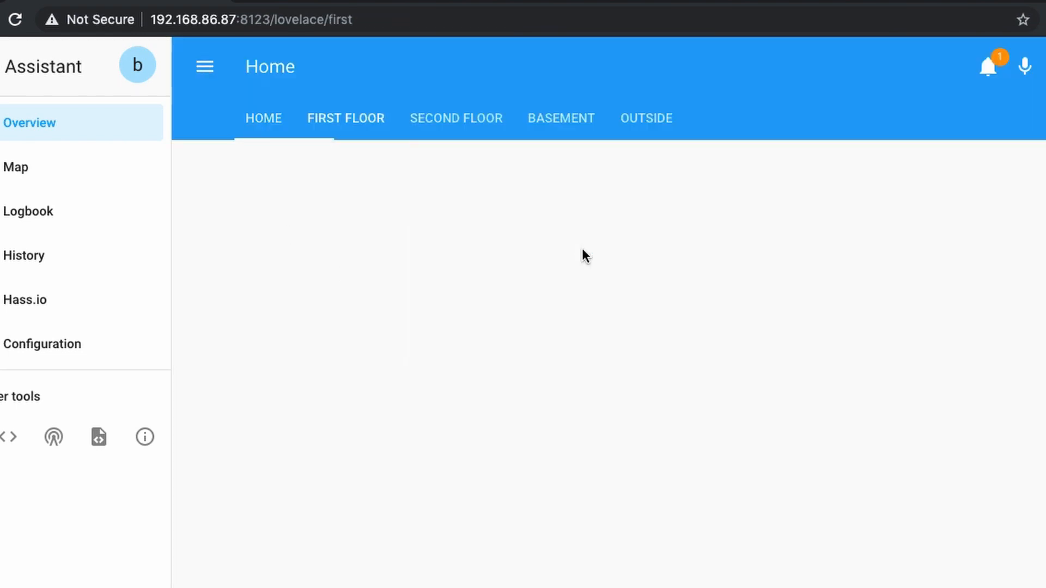
left_click(241, 129)
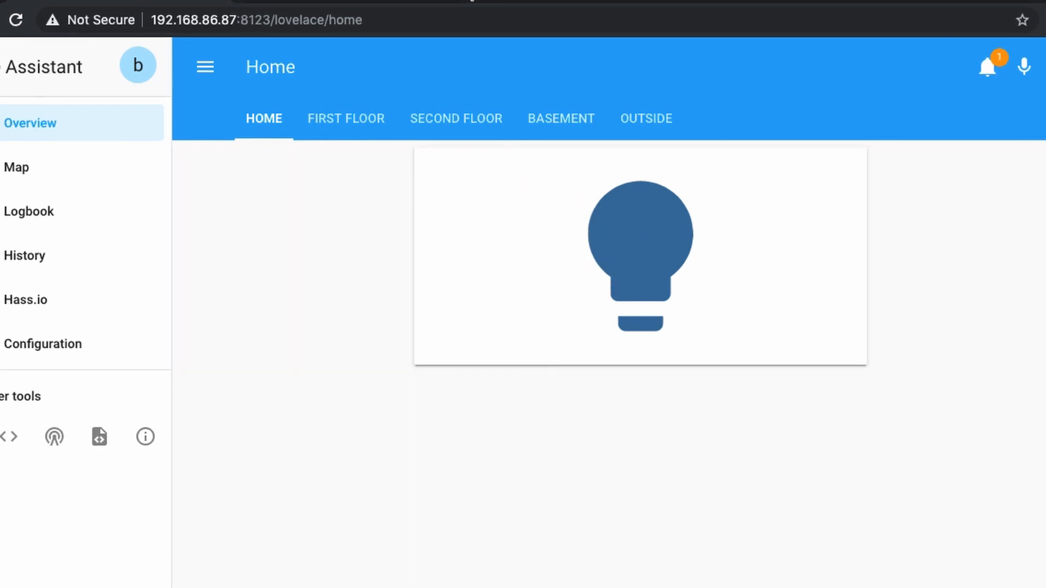
- Open materialdesignicons.com in a new browser tab
key("super+t")
type("material")
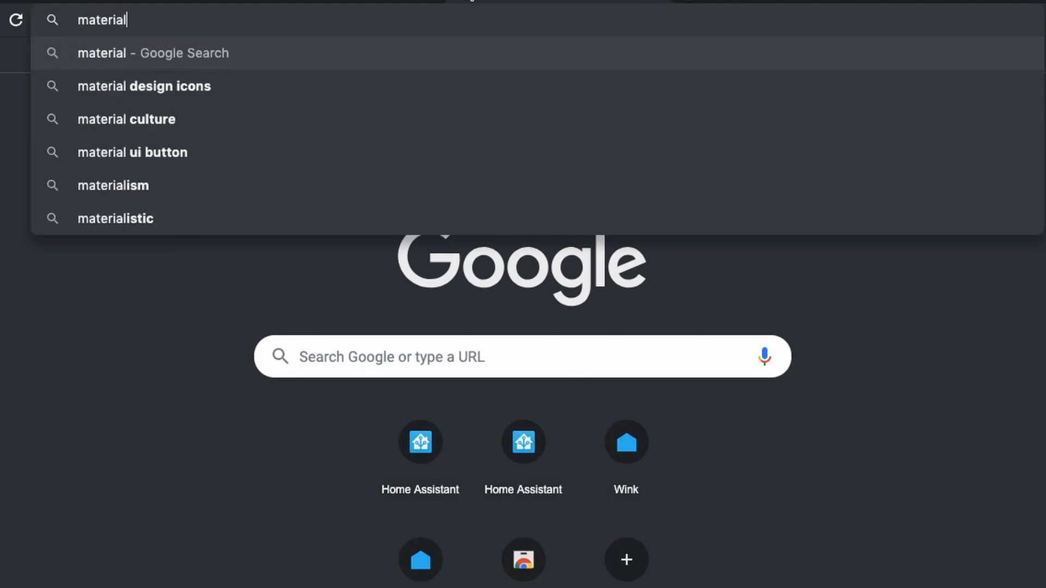
type("des")
key("Down")
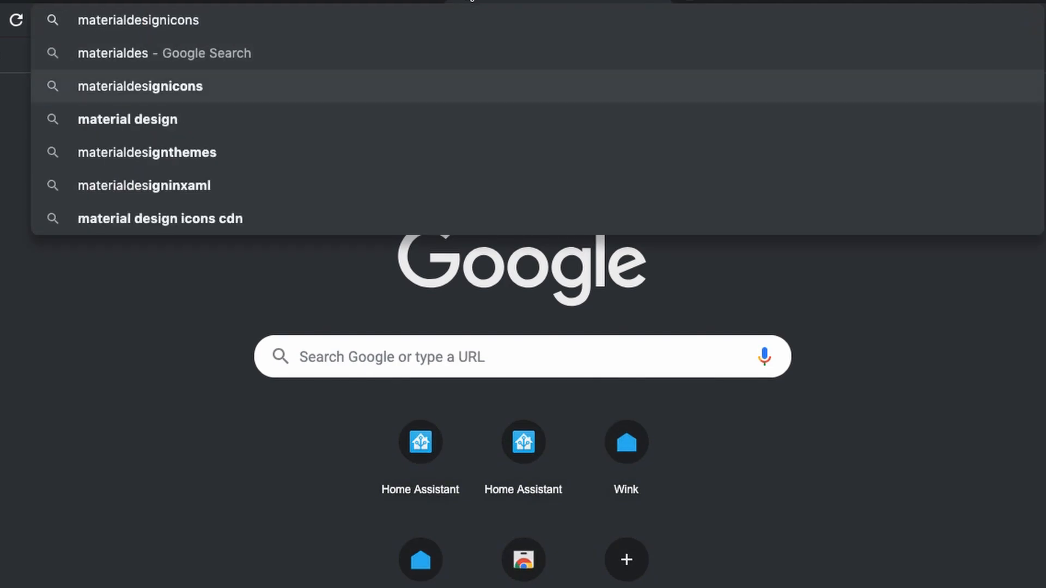
type(".com")
key("Return")
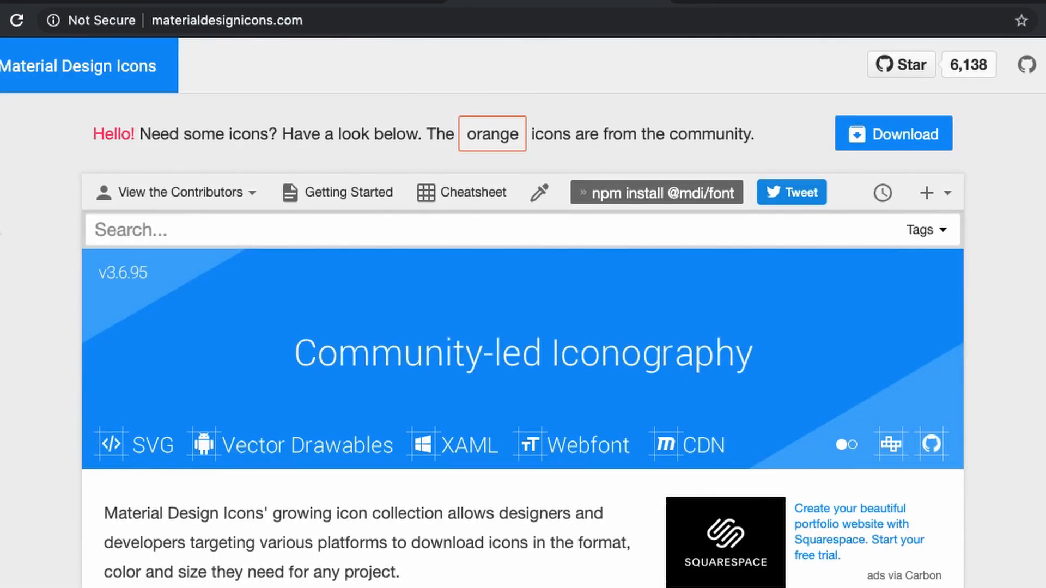
- Search the icon library for home, open the home-assistant icon, and copy its name
scroll(33, 218, "down", 3)
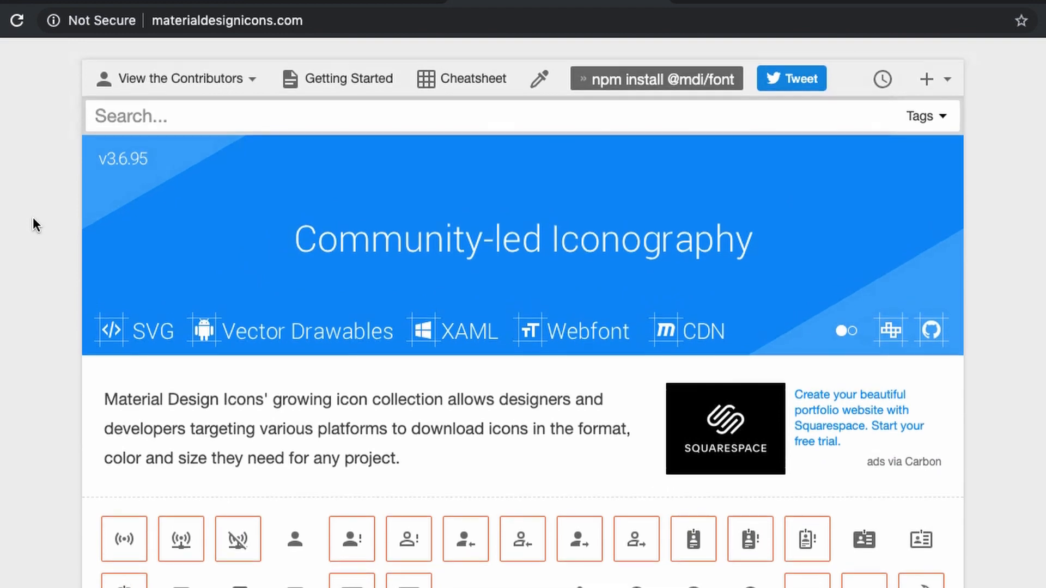
type("ho")
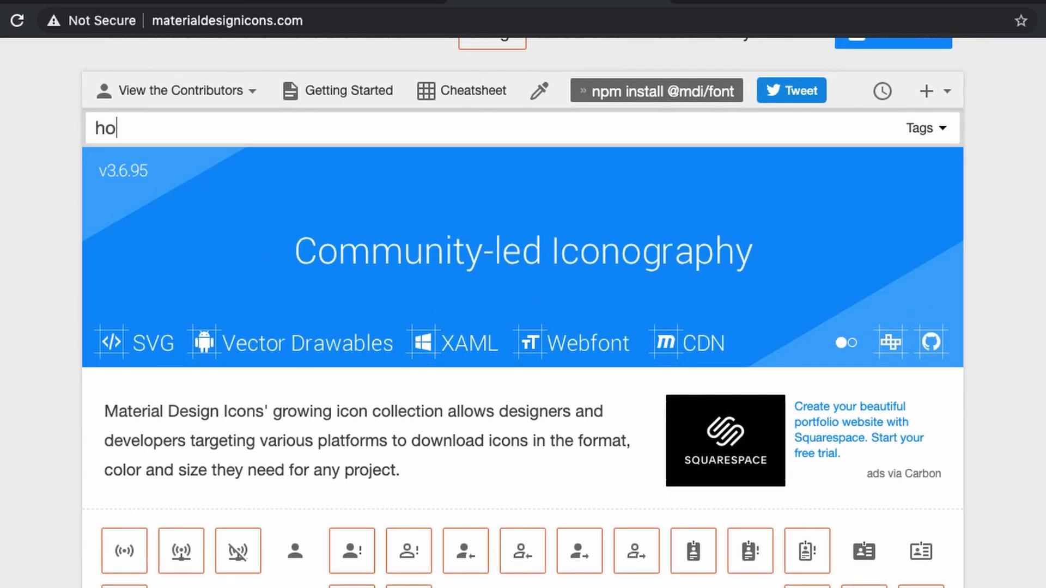
type("me")
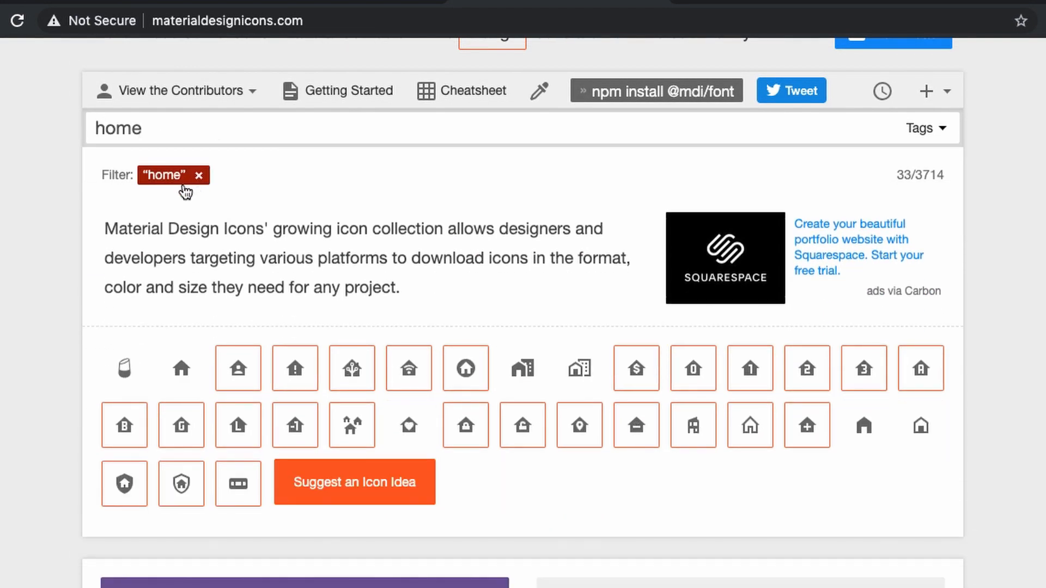
left_click(352, 369)
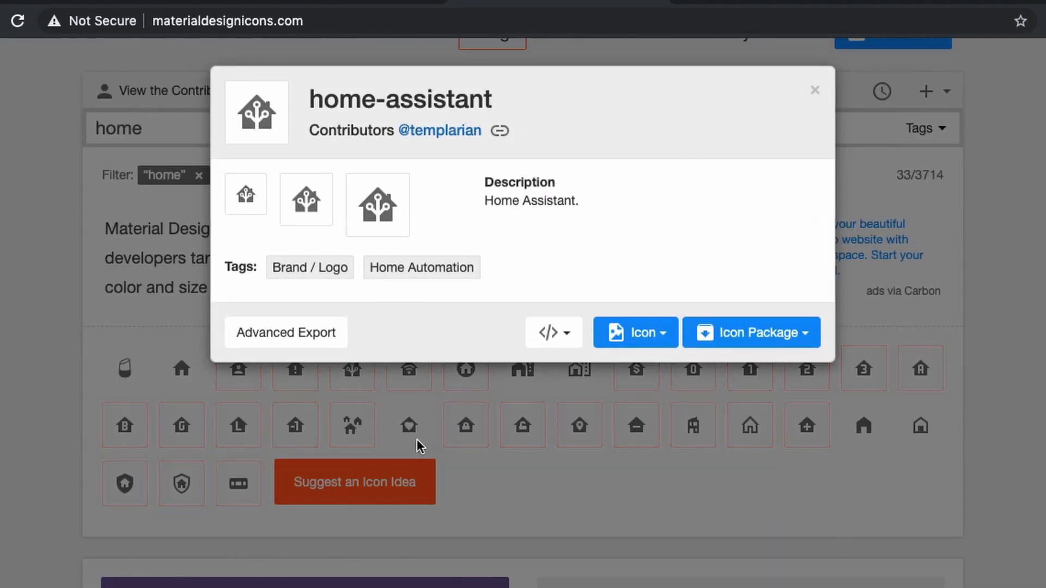
left_click(72, 327)
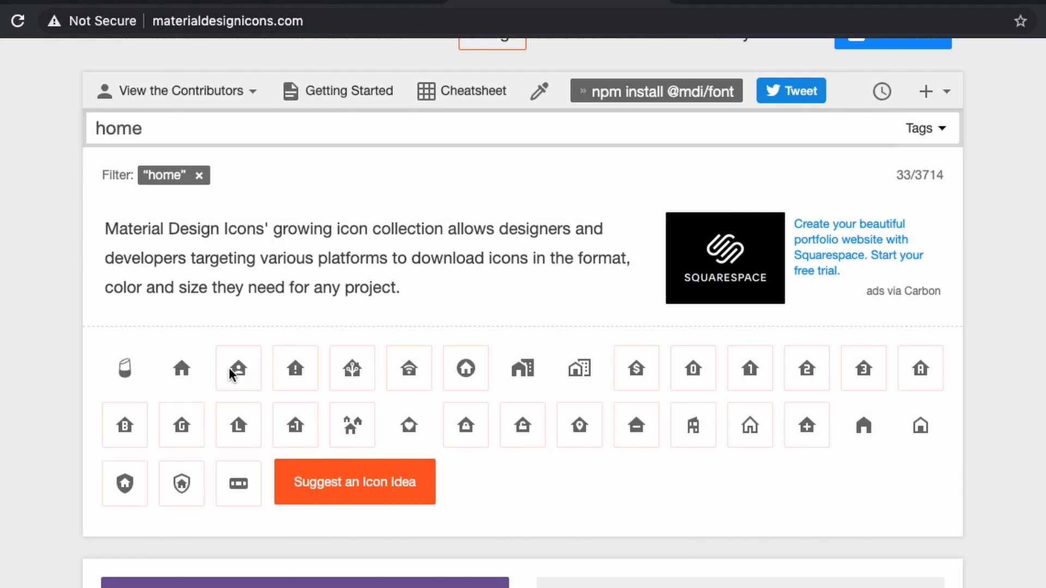
left_click(352, 368)
left_click_drag(498, 104, 310, 100)
key("ctrl+c")
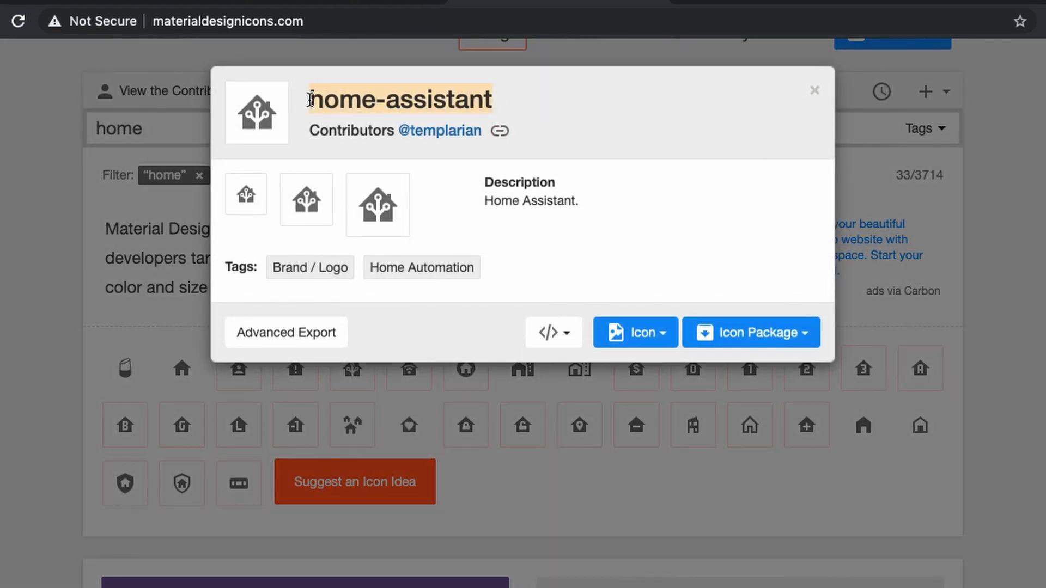
- Back in the Home Assistant dashboard, set the Home view button card's icon to mdi:home-assistant and save the card
left_click(124, 1)
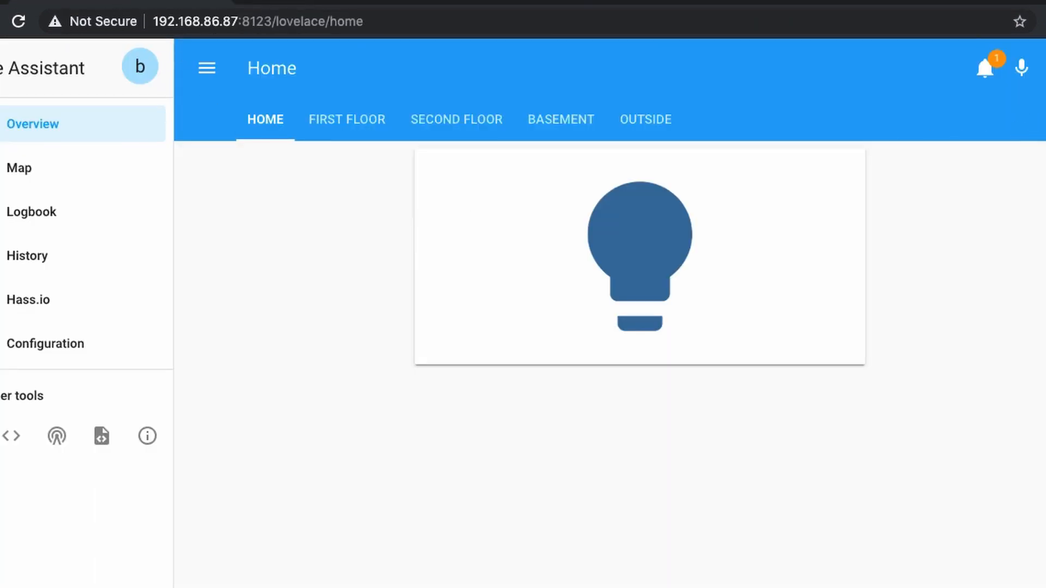
left_click(1040, 67)
left_click(1011, 121)
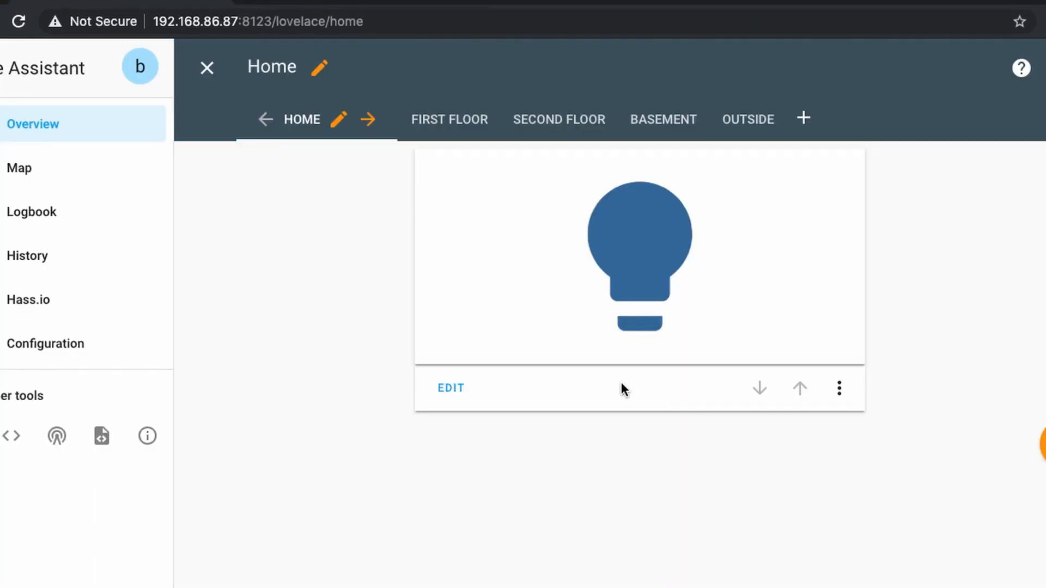
left_click(451, 389)
left_click(389, 266)
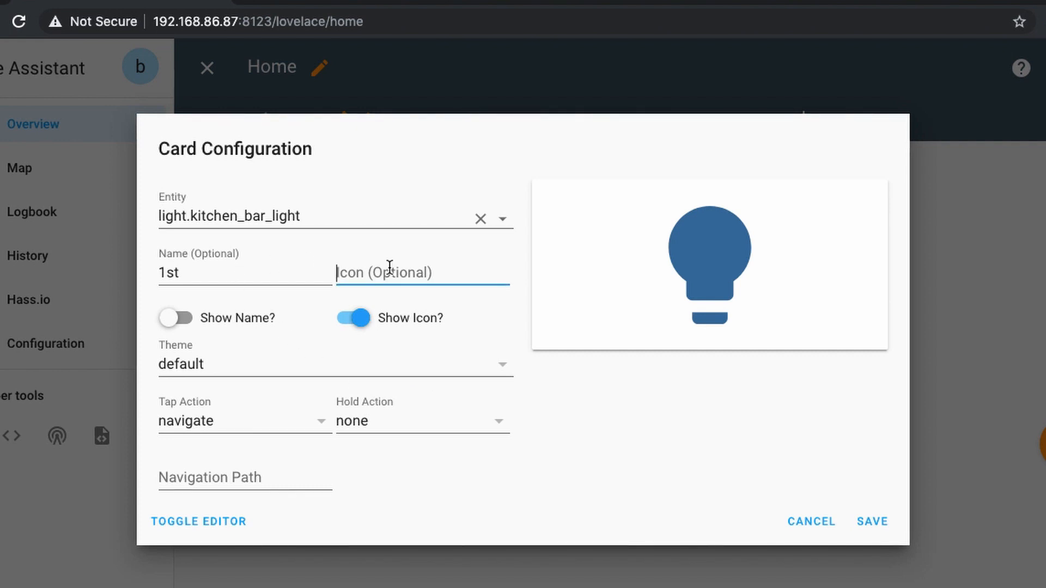
key("ctrl+v")
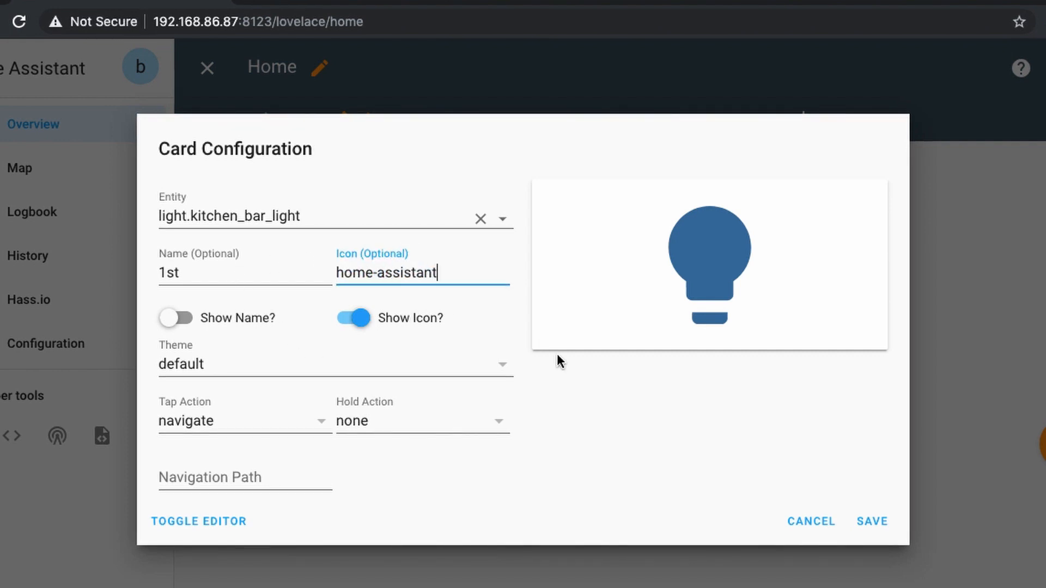
key("Home")
type("mdd")
key("BackSpace")
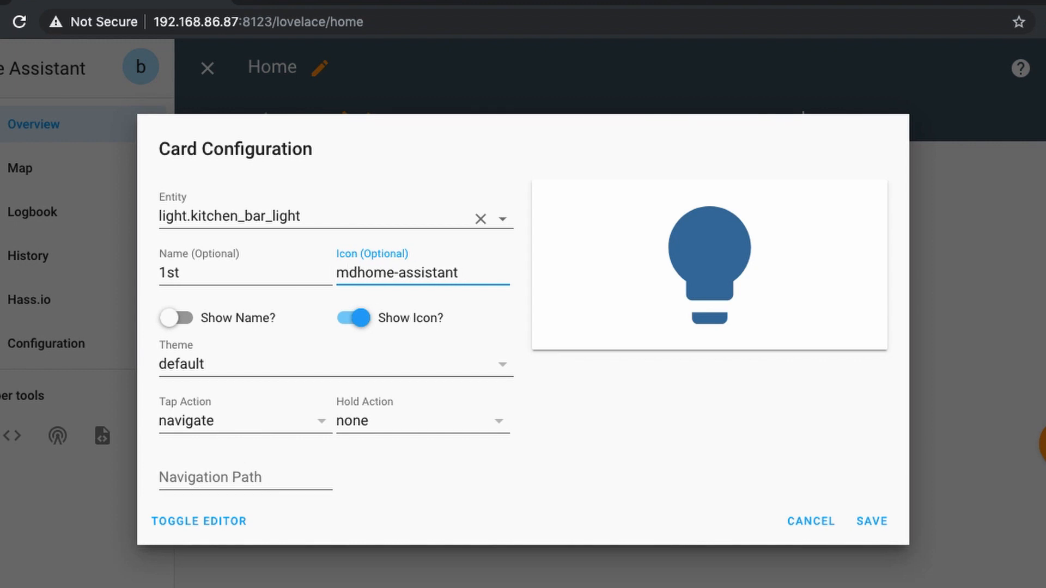
type("i:")
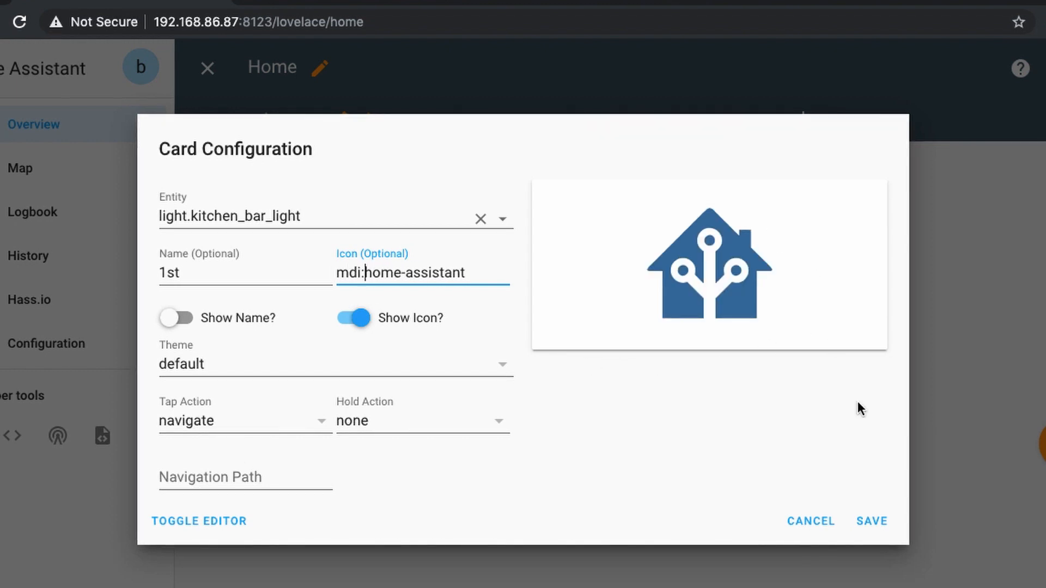
left_click(870, 519)
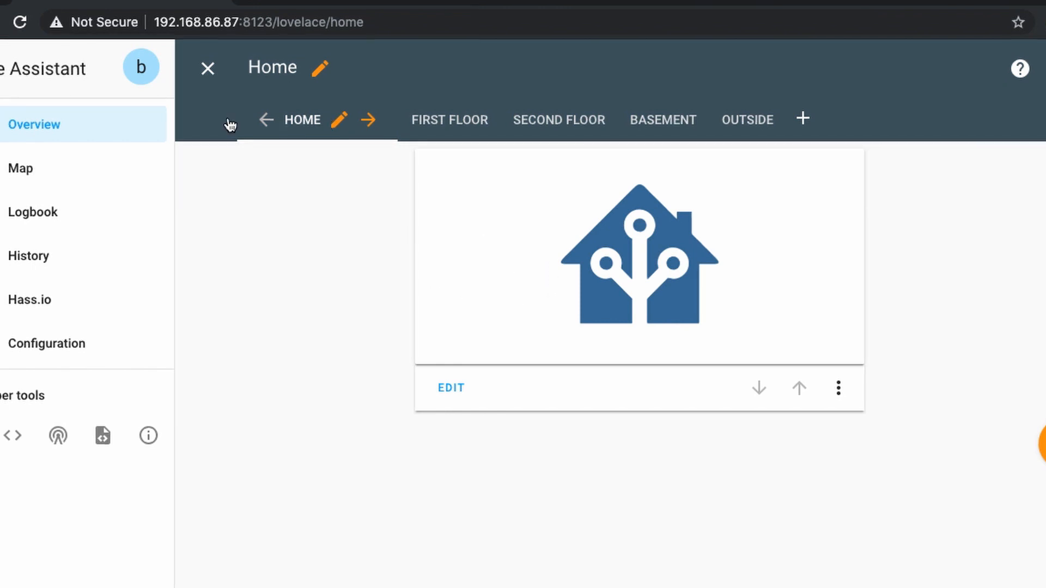
- Set the Home view's own icon to mdi:home-assistant and save the view configuration
left_click(338, 123)
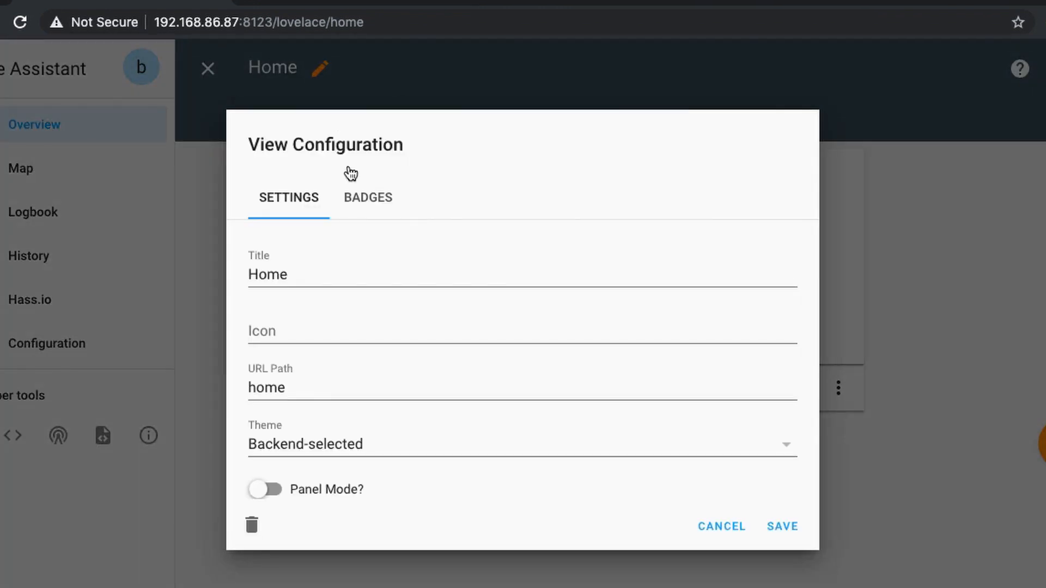
left_click(300, 320)
type("mdi:home-assistant")
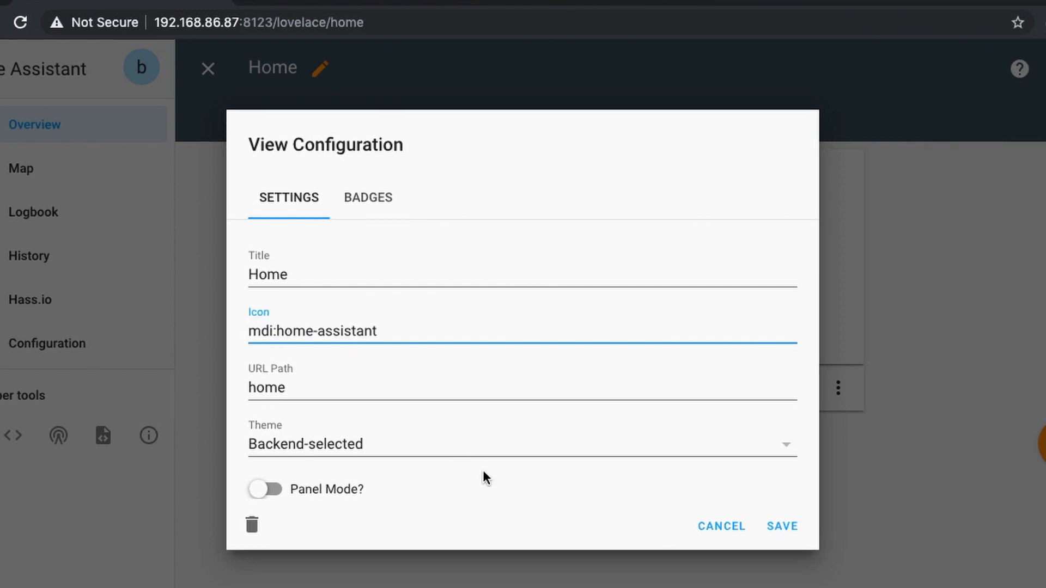
left_click(788, 527)
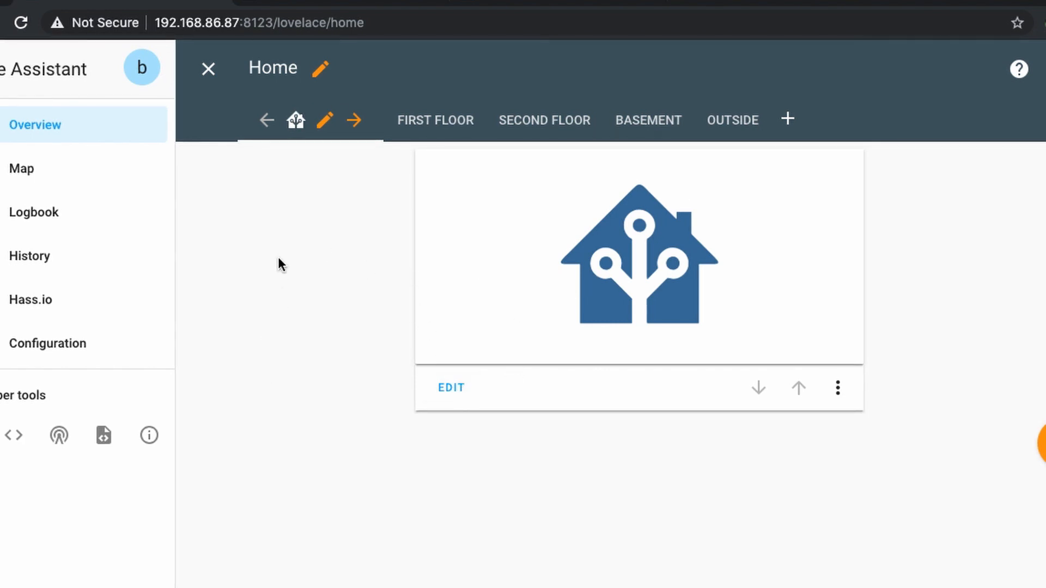
- Return to the Material Design Icons site, search for first, and look up the name of the home-floor-1 icon
left_click(526, 7)
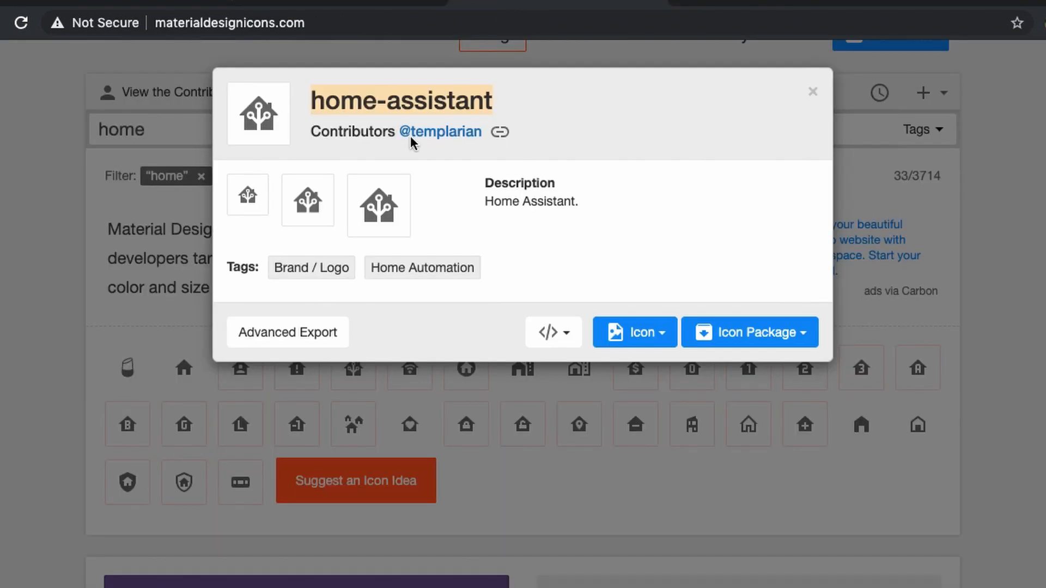
left_click(552, 491)
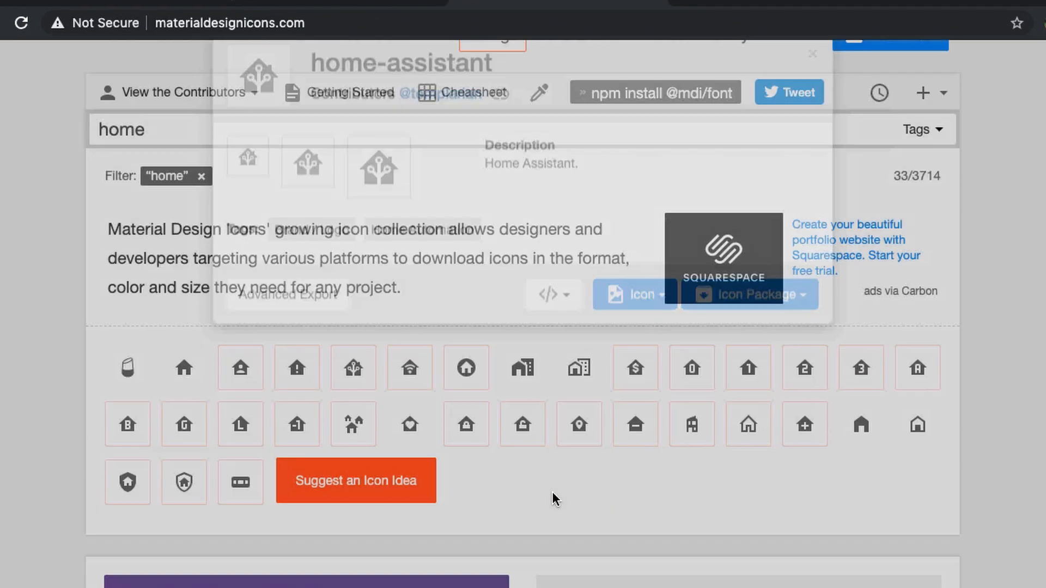
double_click(460, 123)
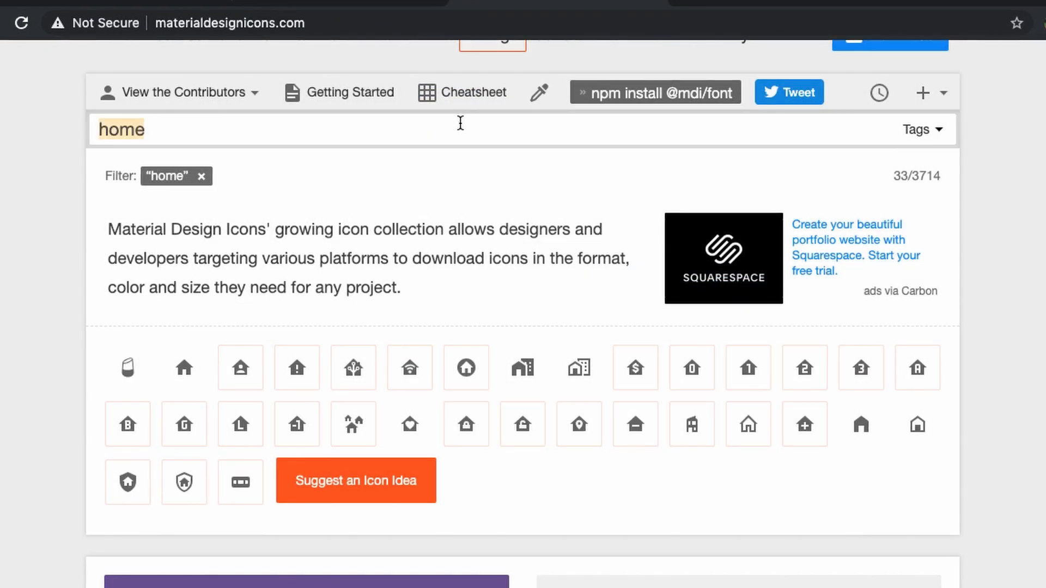
type("1")
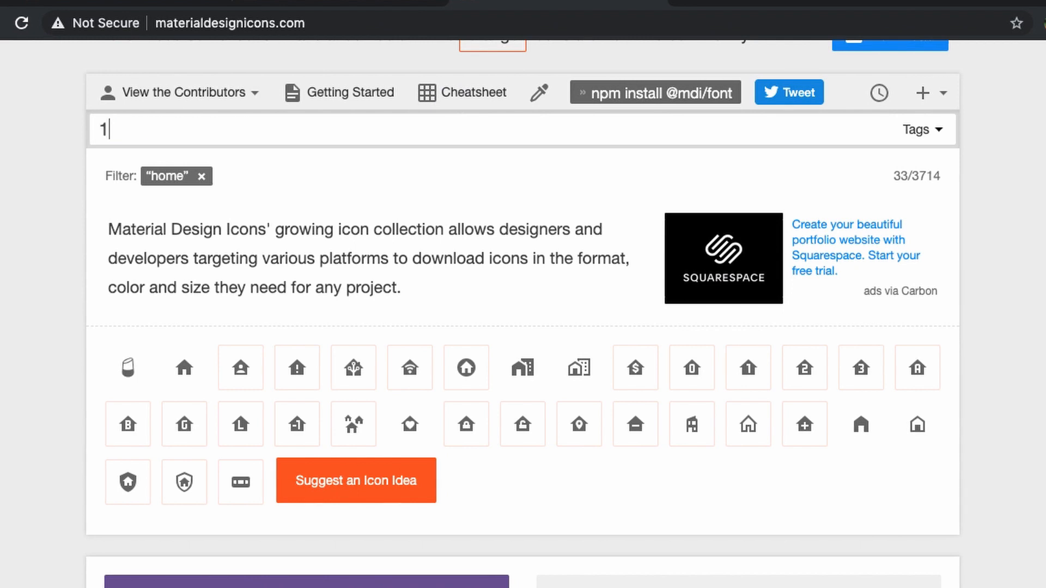
type("s")
type("first")
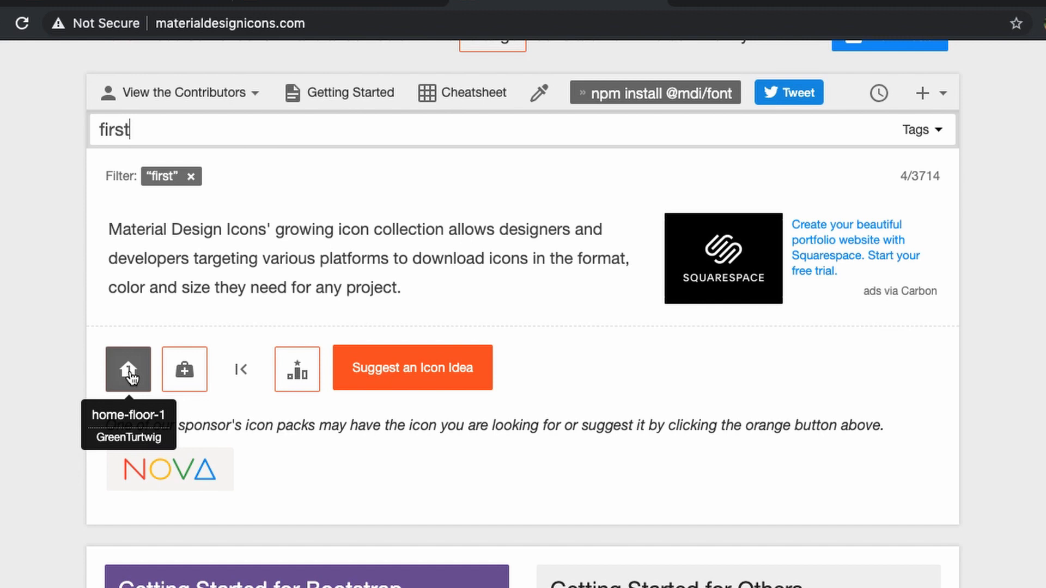
left_click(129, 370)
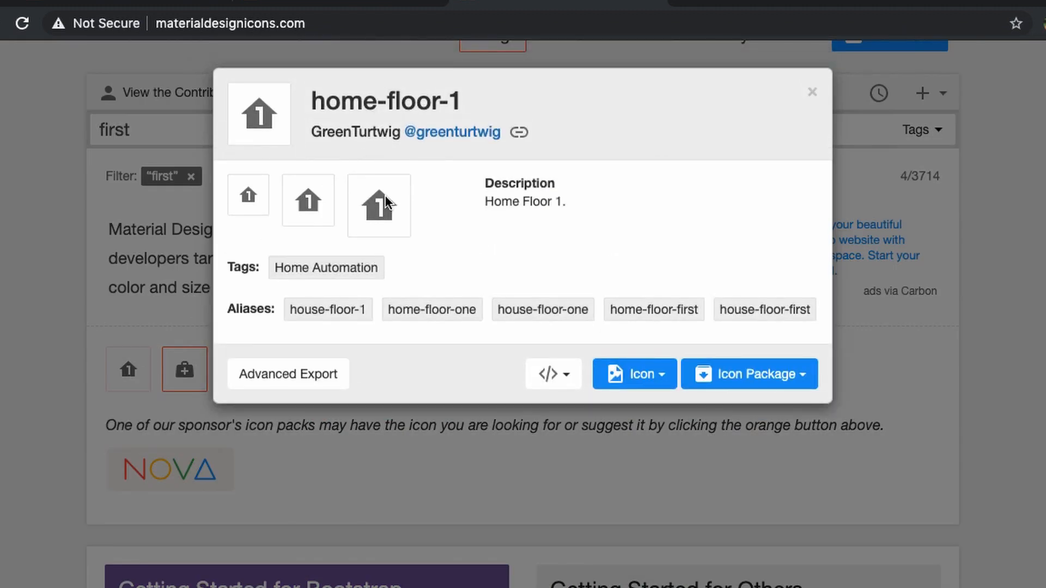
left_click_drag(468, 103, 312, 100)
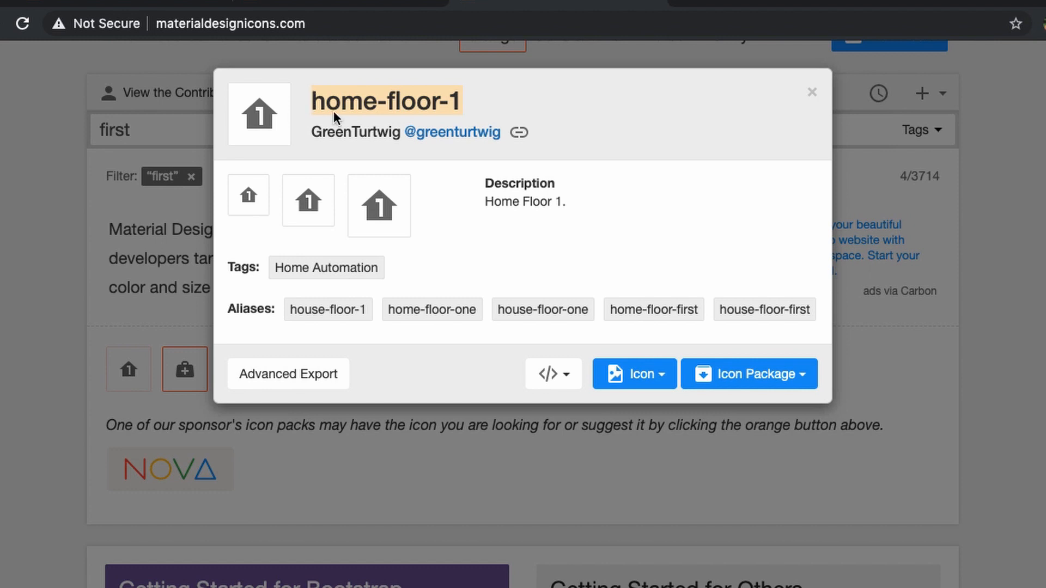
left_click(811, 92)
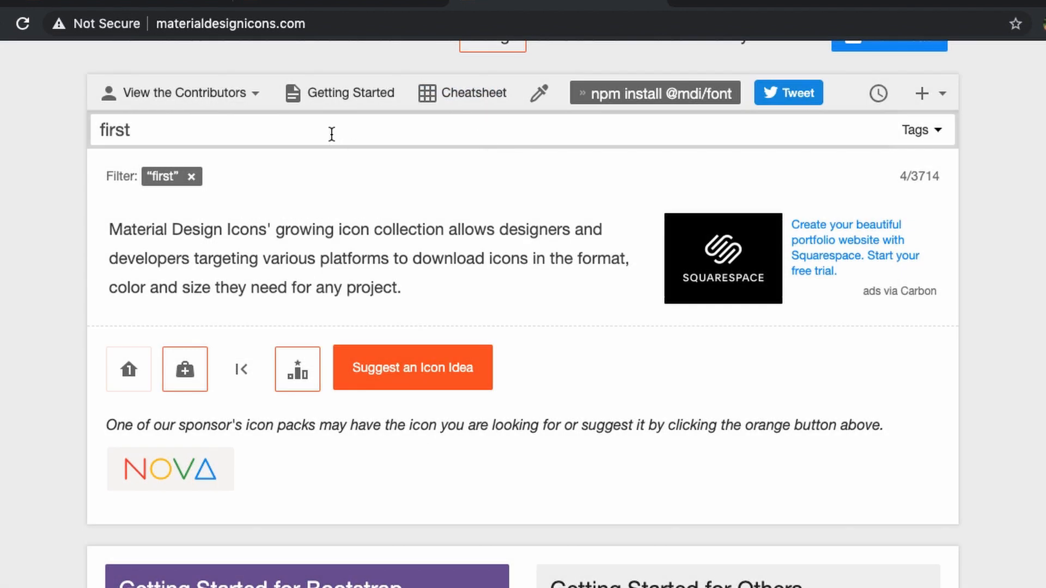
- Search the icon library for second and for basement, and look up the names of the matching house icons
key("BackSpace")
key("BackSpace")
key("BackSpace")
key("BackSpace")
key("BackSpace")
type("second")
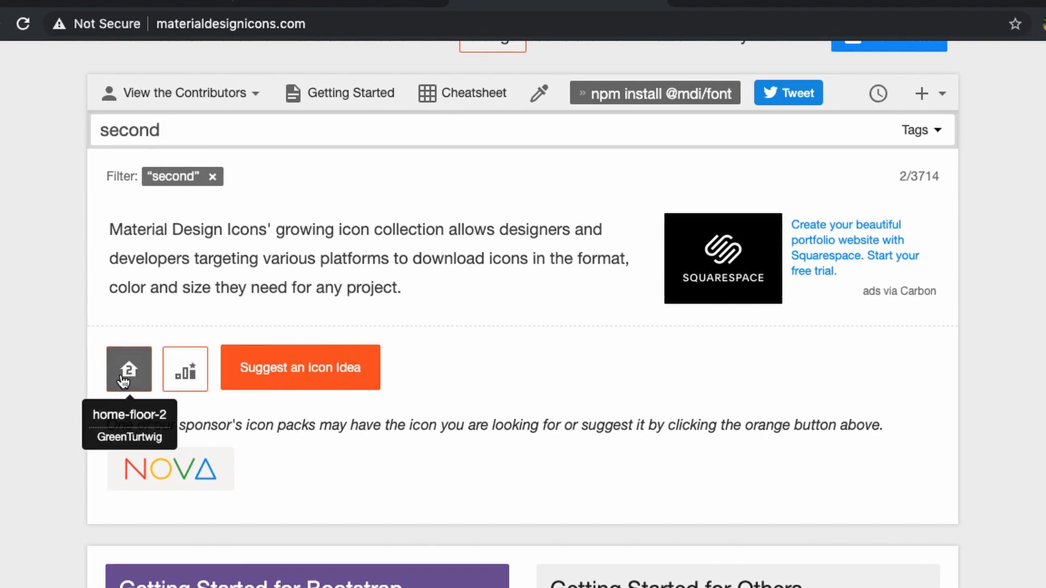
double_click(230, 131)
type("basement")
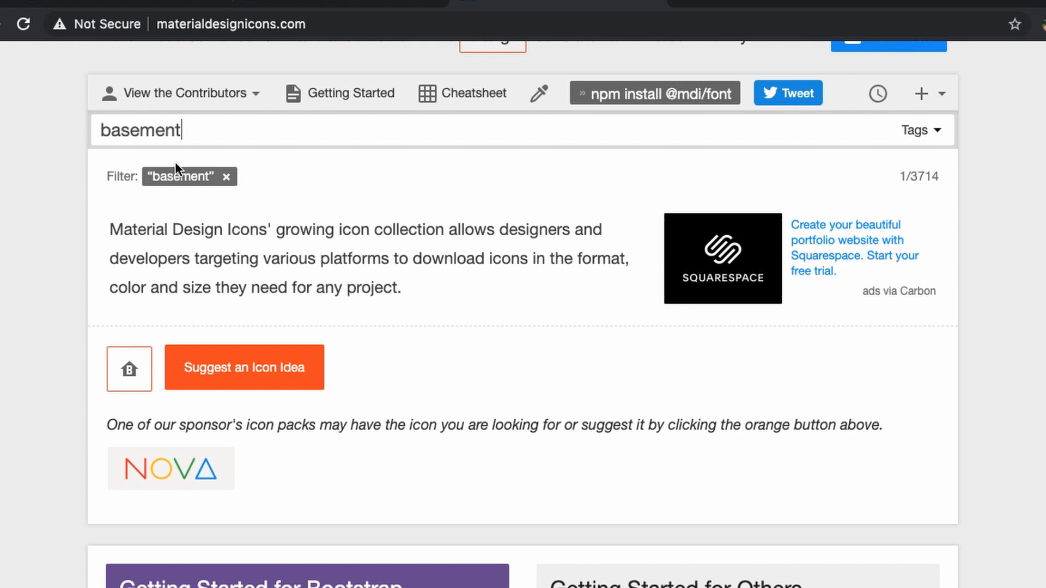
- Look for an icon suited to the Outside view by searching the library for outside and for tree
double_click(200, 128)
type("outside")
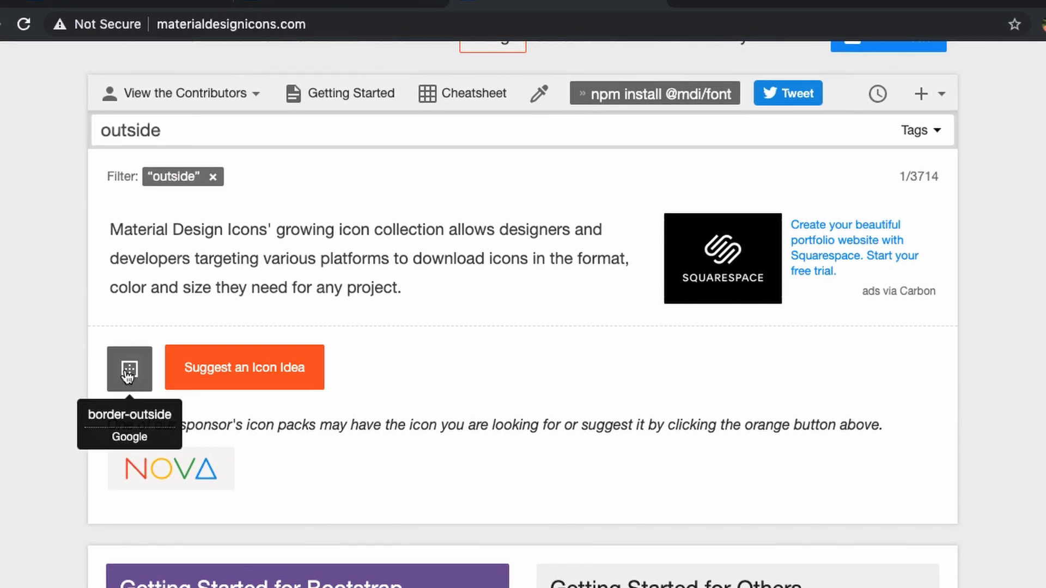
left_click_drag(264, 135, 38, 135)
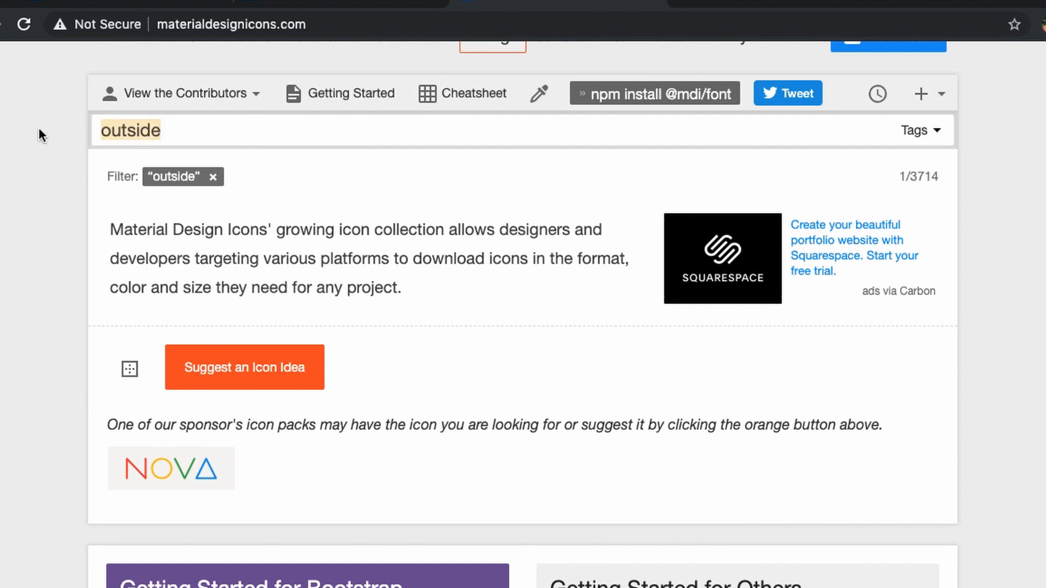
type("tree")
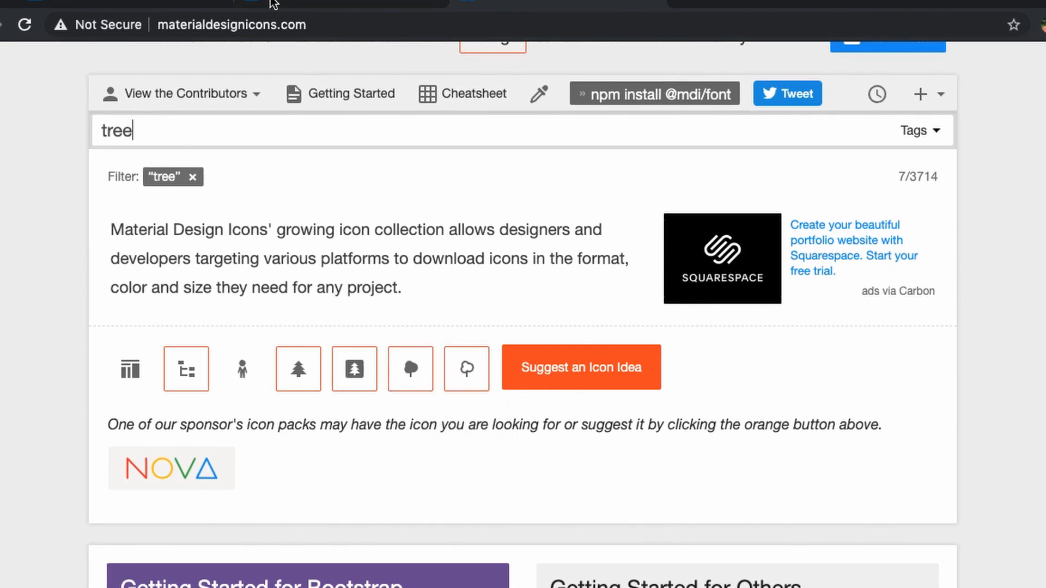
- Back in the Home Assistant dashboard, set the Home card's icon to mdi:home-floor-1 and its navigation path to first, and save the card
left_click(155, 3)
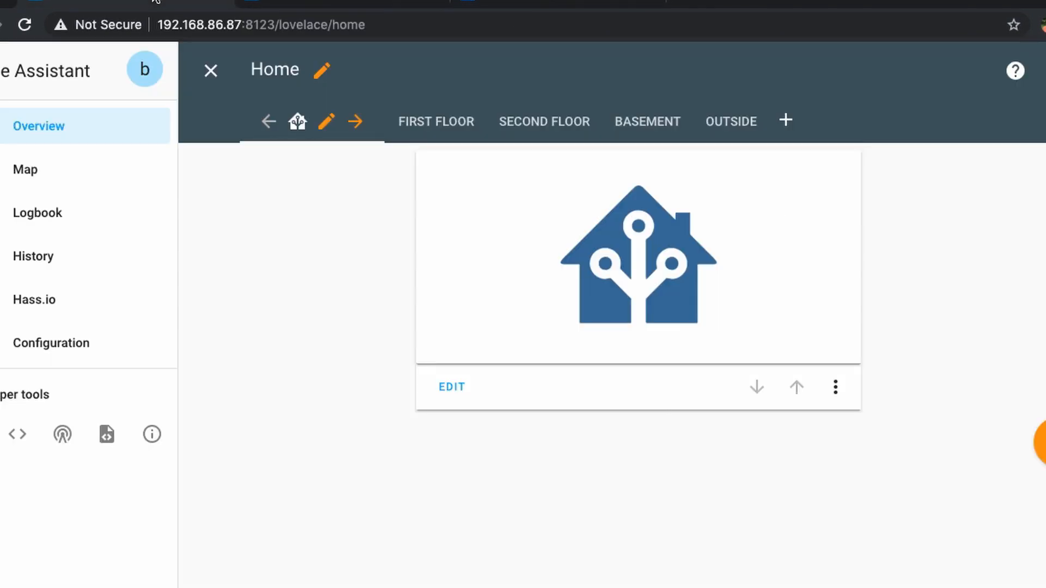
left_click(448, 389)
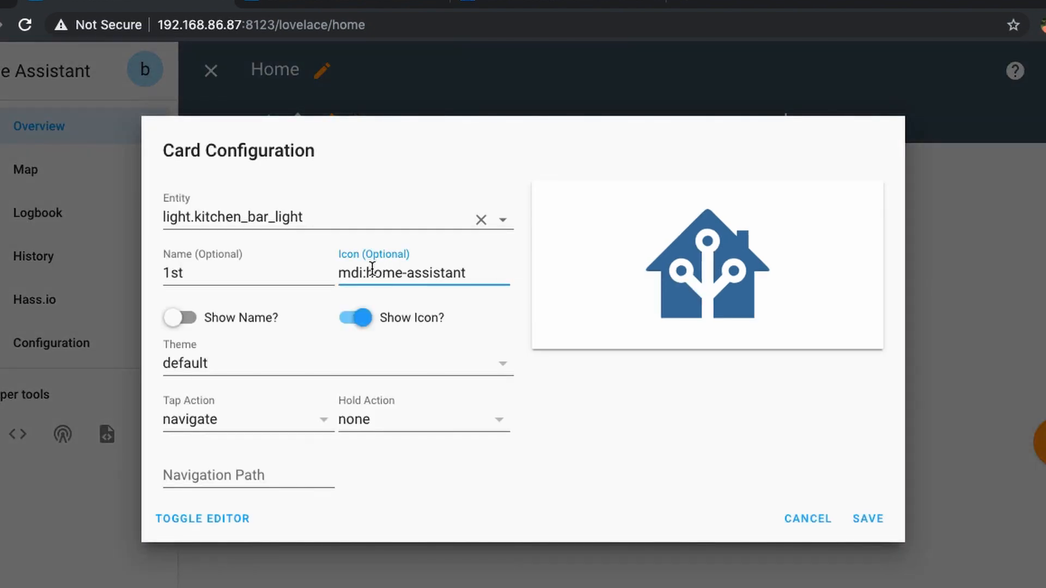
left_click_drag(371, 272, 508, 269)
key("BackSpace")
type("home-floor-1")
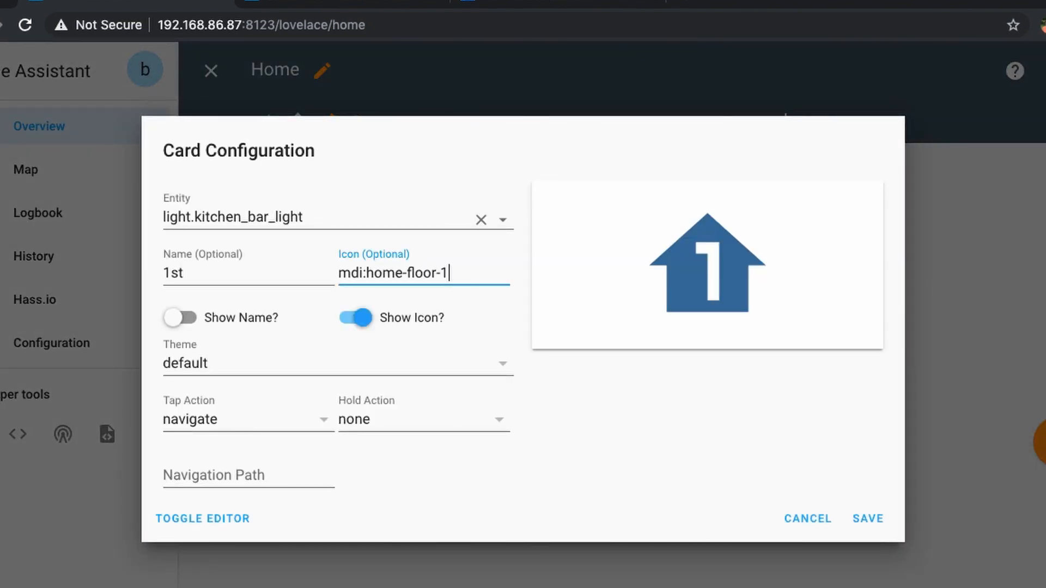
left_click(178, 476)
type("first")
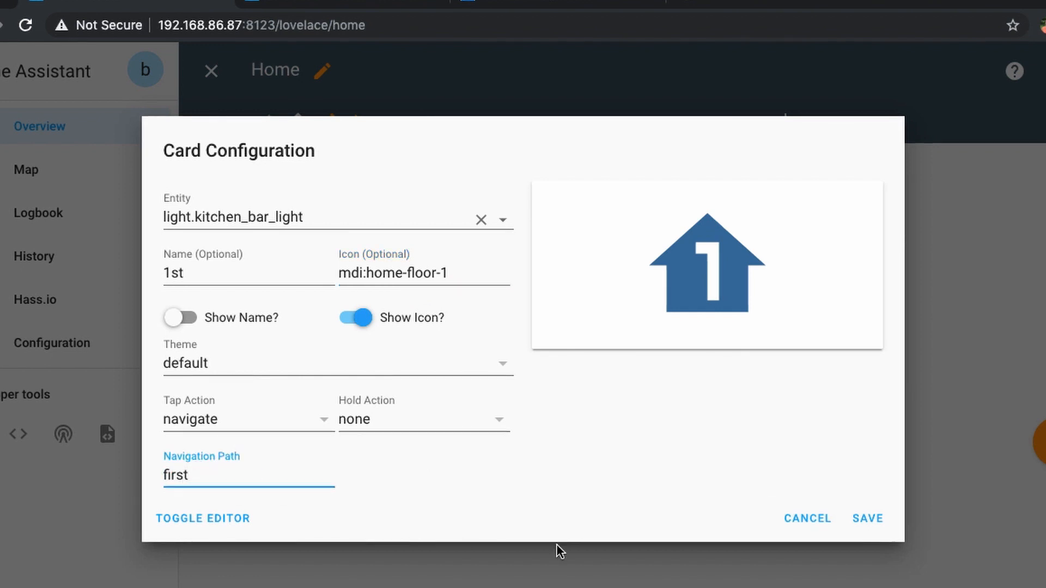
left_click(868, 518)
- Add a new entity button card to the Home view with light.bobs_light as its entity
left_click(1032, 439)
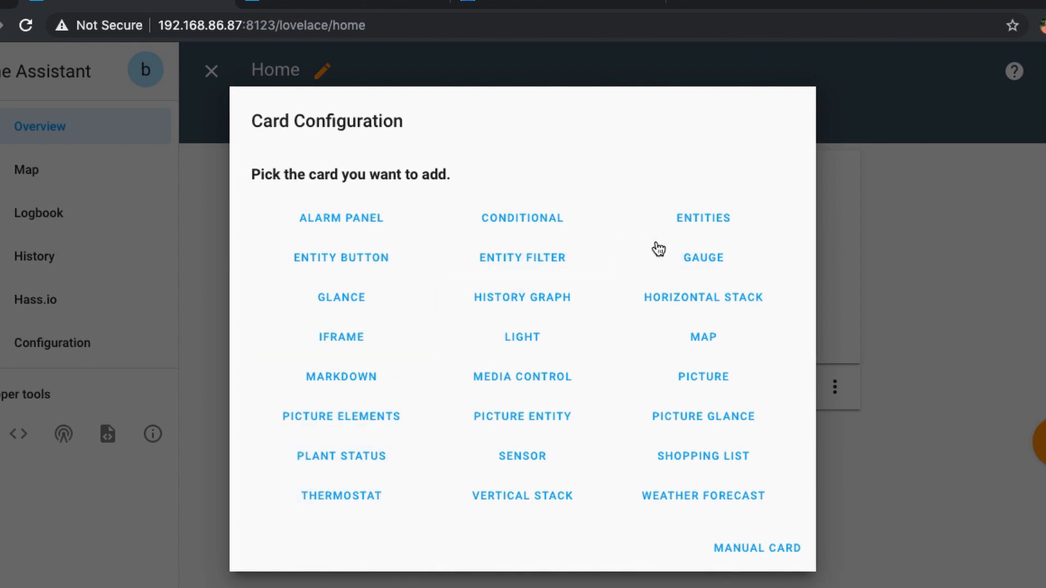
left_click(344, 260)
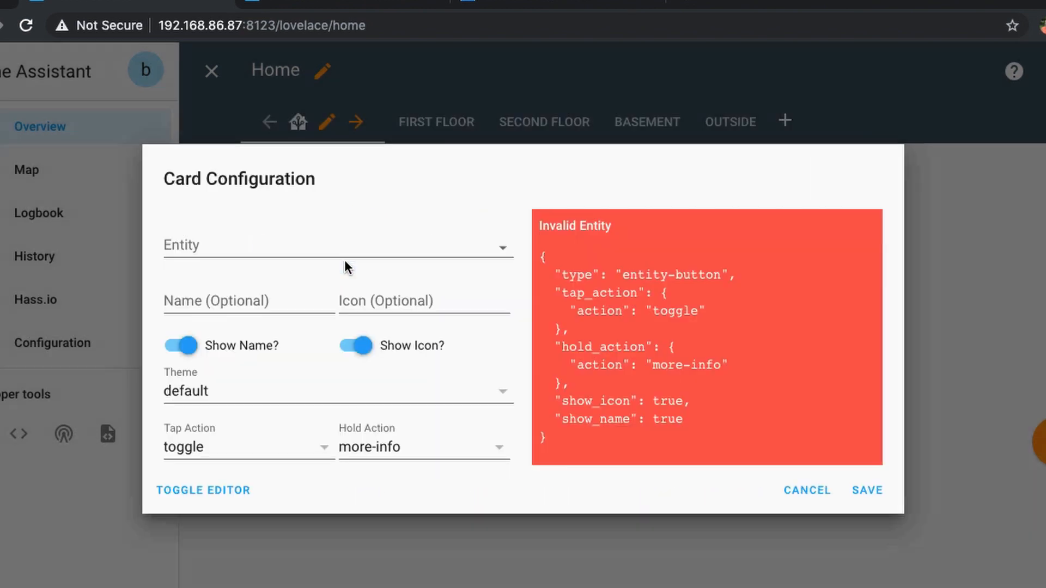
left_click(243, 250)
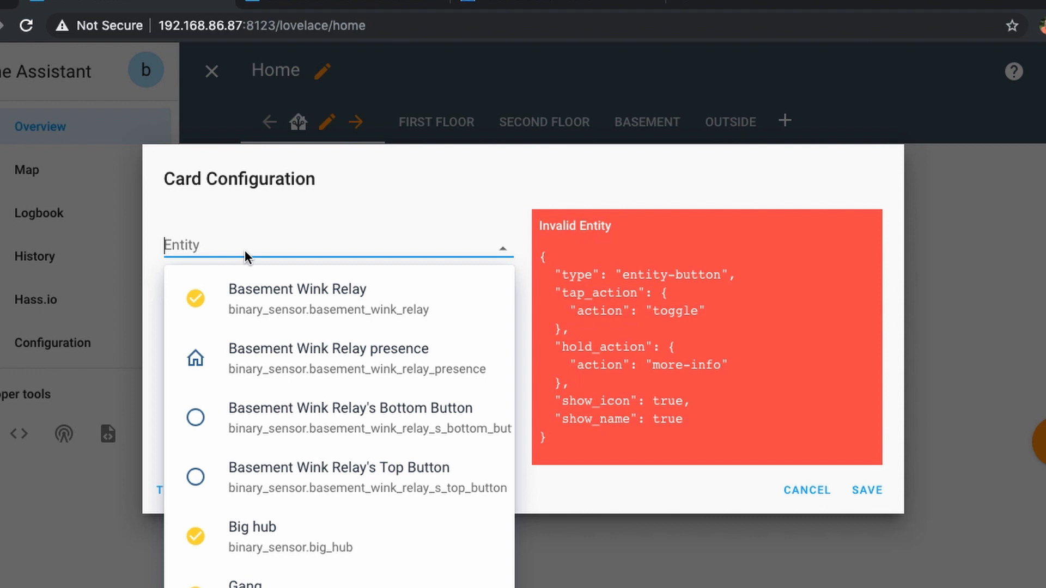
type("bob")
key("Down")
key("Return")
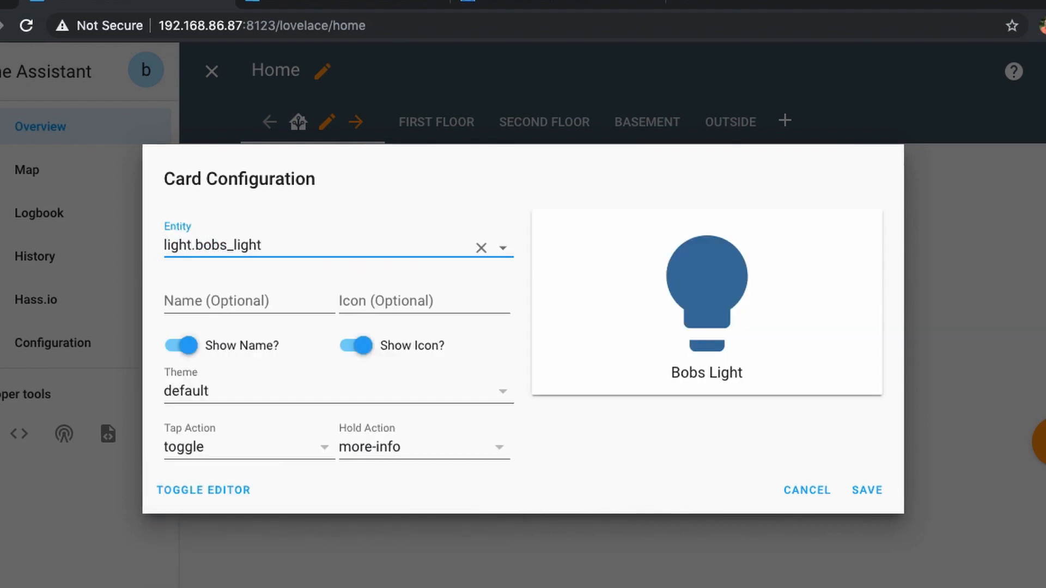
- Set the new button card's icon to mdi:home-floor-2
left_click(210, 304)
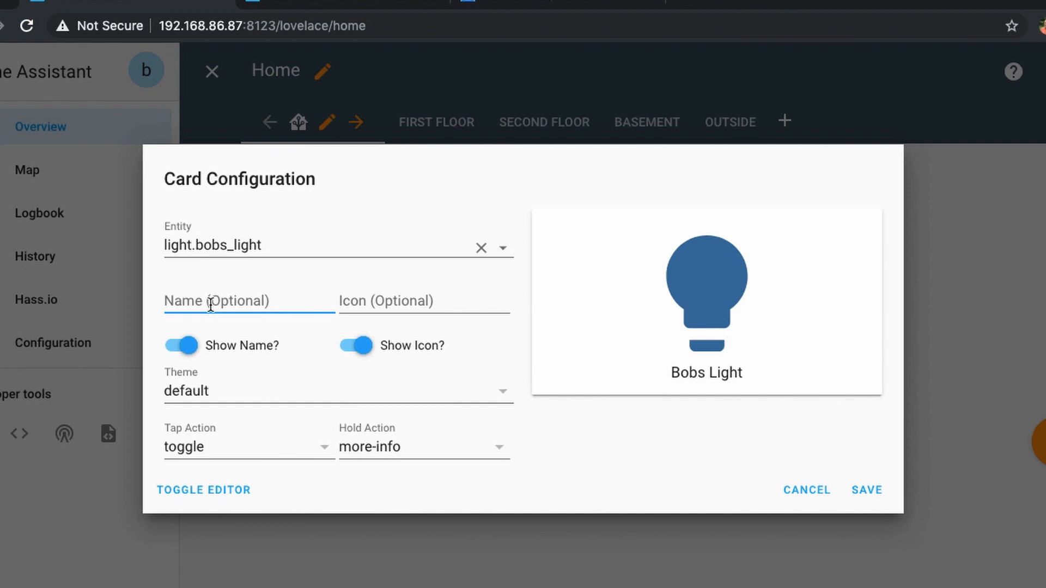
key("Tab")
type("mdi:home-floor-1")
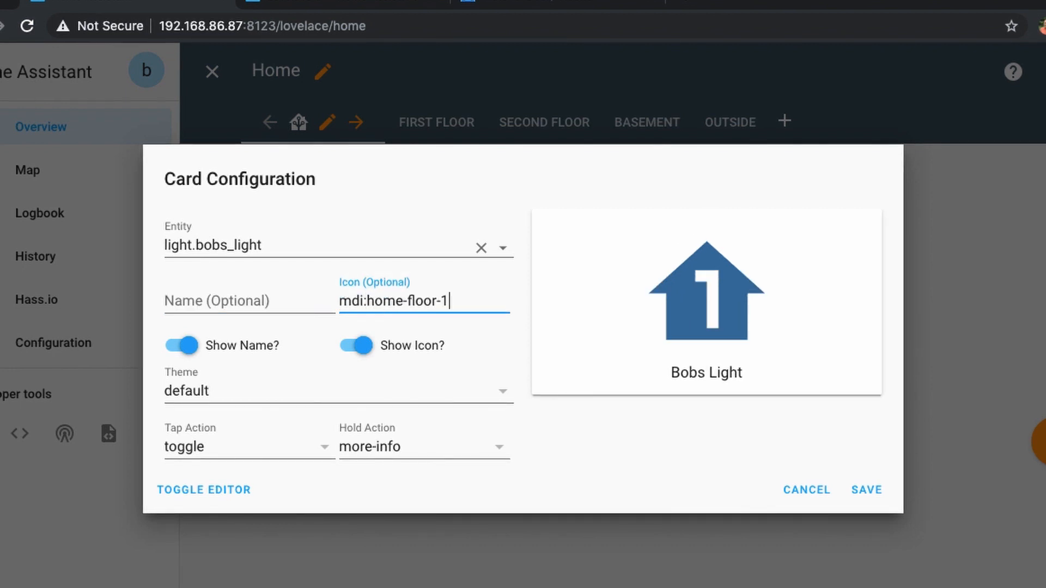
key("BackSpace")
type("2")
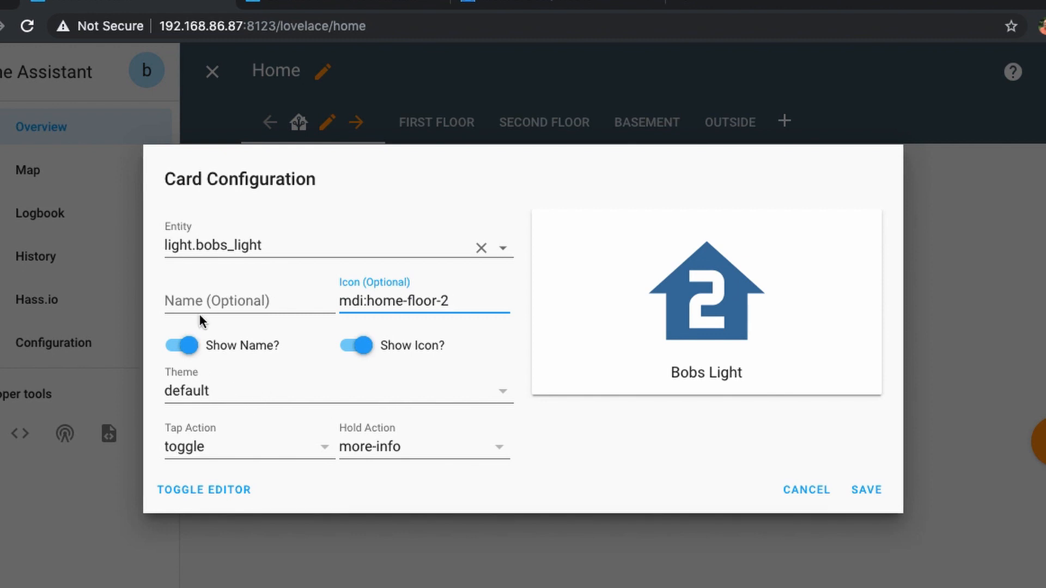
- Hide the name on the mdi:home-floor-2 button card and set its tap action to navigate and hold action to none
left_click(185, 345)
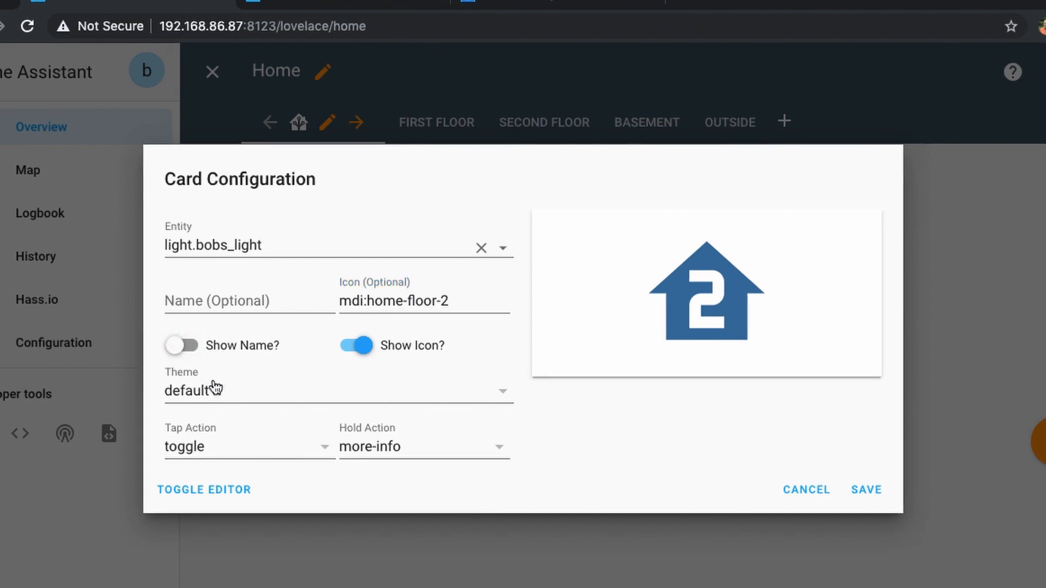
left_click(187, 407)
left_click(194, 444)
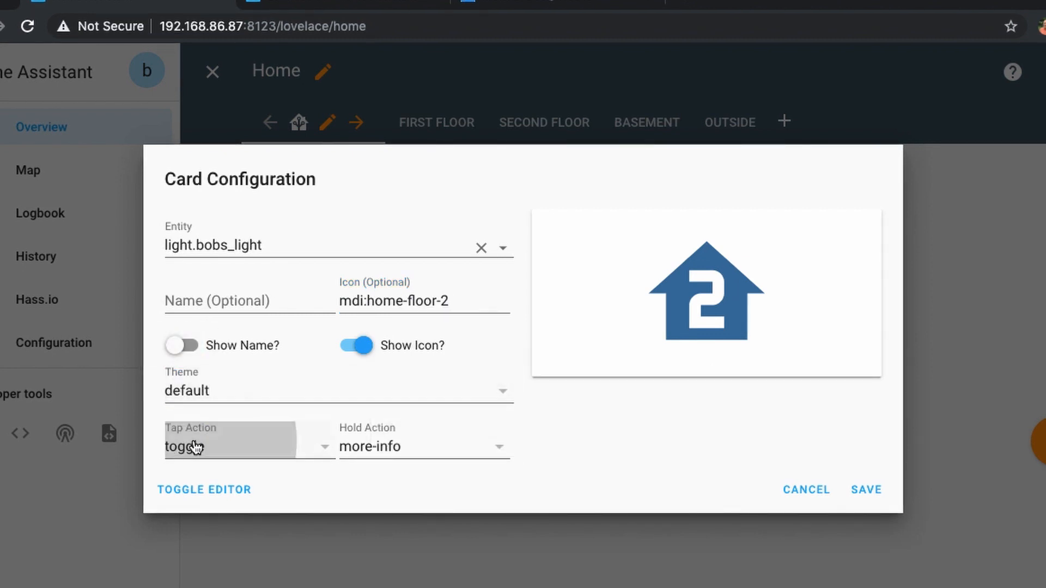
left_click(289, 540)
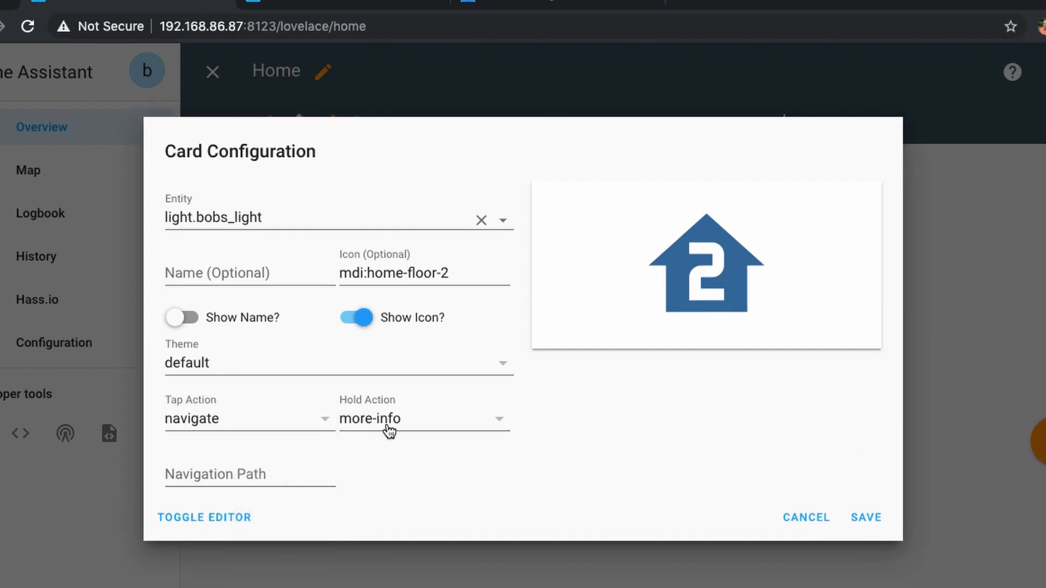
left_click(395, 425)
left_click(460, 586)
- Set the card's navigation path to second, save it, and leave dashboard editing
left_click(217, 474)
type("second")
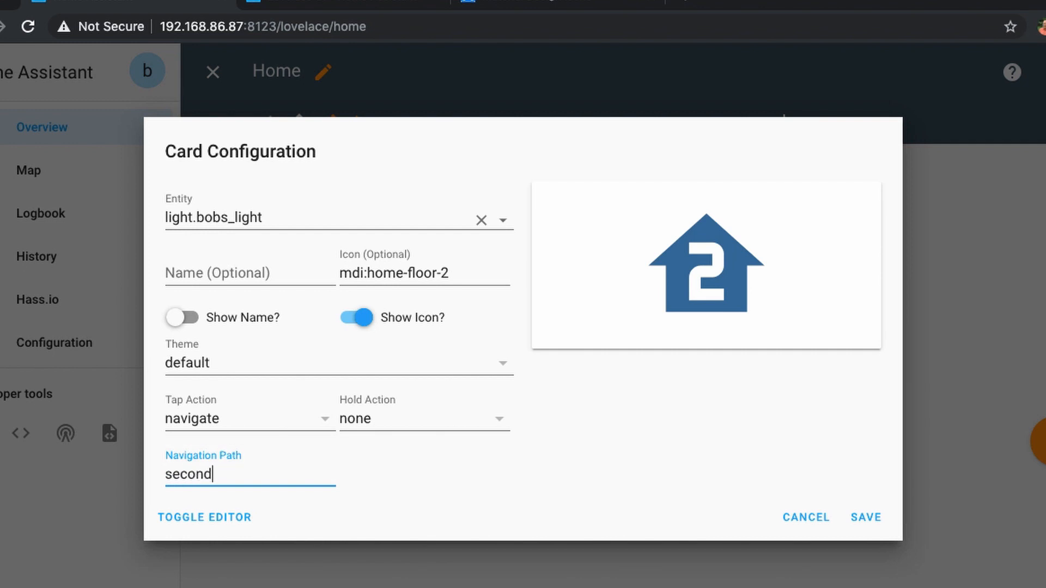
left_click(870, 518)
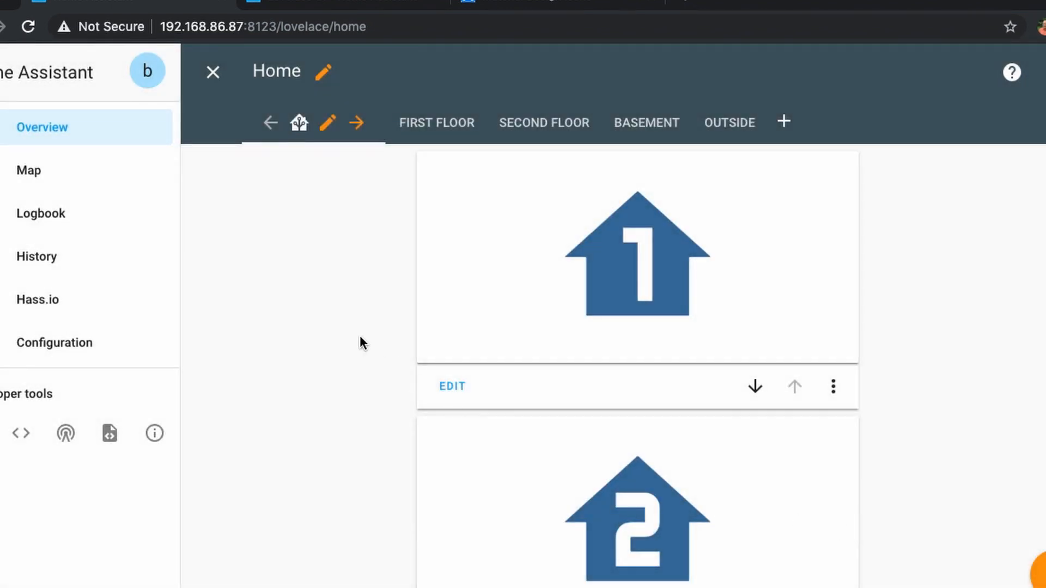
left_click(213, 74)
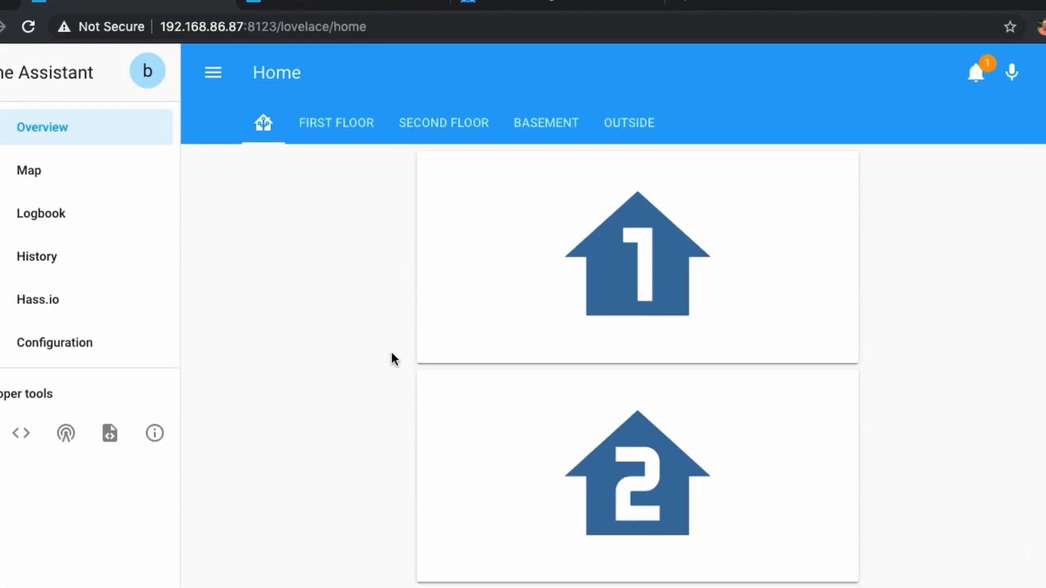
- Test the navigation of the floor 1 and floor 2 button cards from the home view
left_click(716, 279)
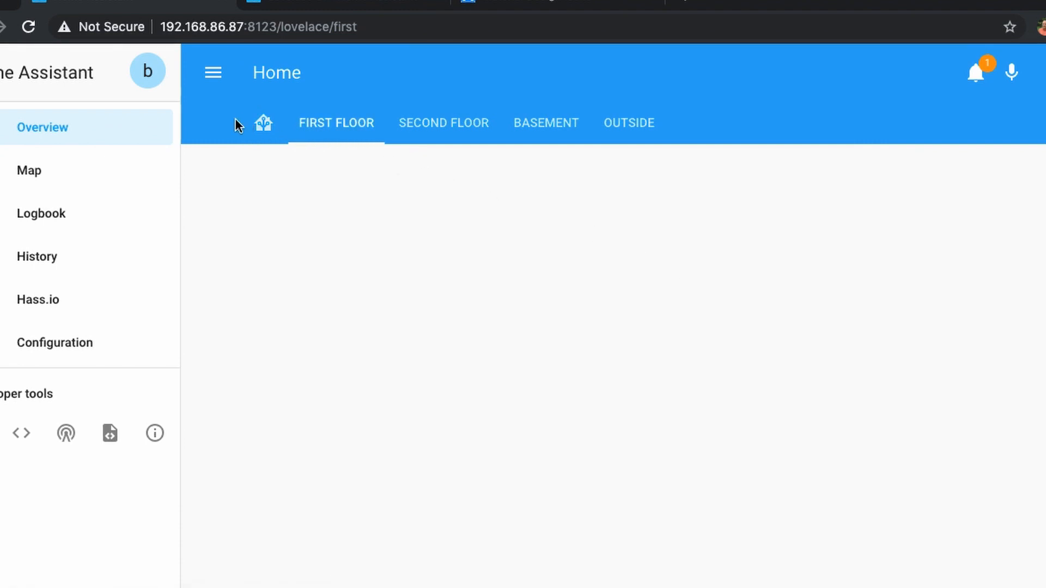
left_click(256, 129)
left_click(616, 497)
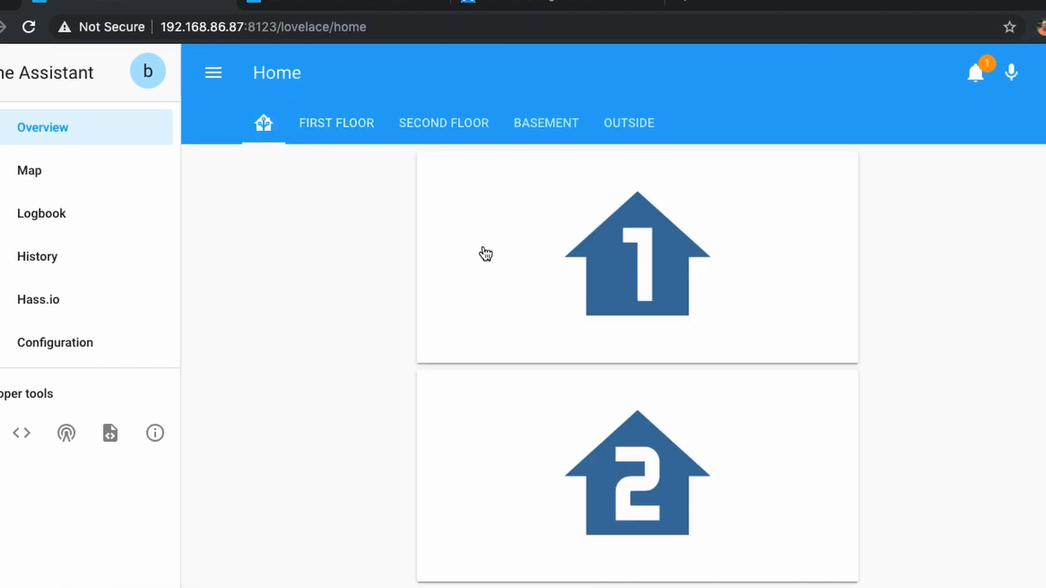
- Start editing the First Floor view and add an Entity Button card to it
left_click(350, 131)
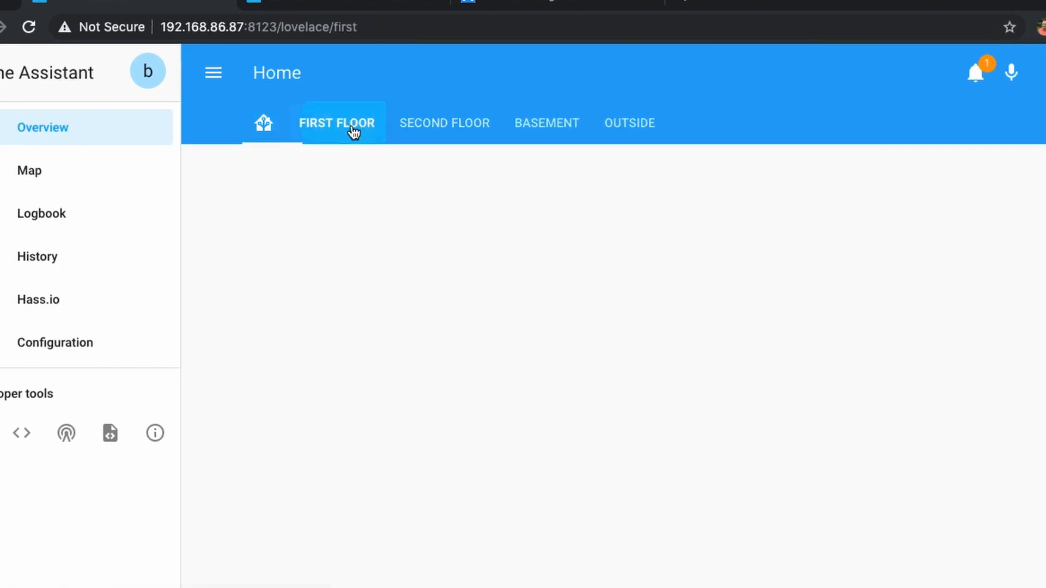
left_click(1038, 82)
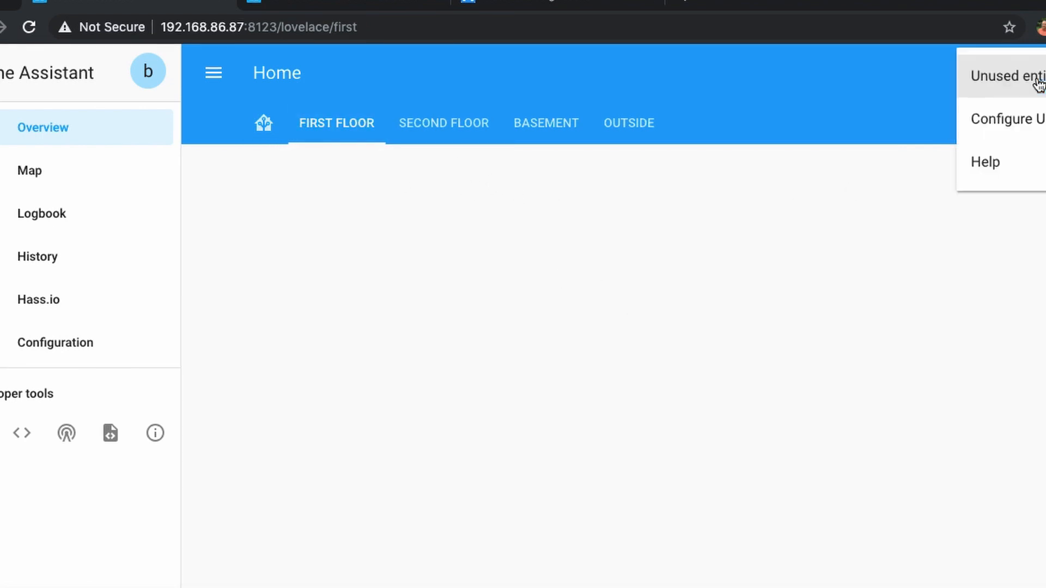
left_click(1001, 119)
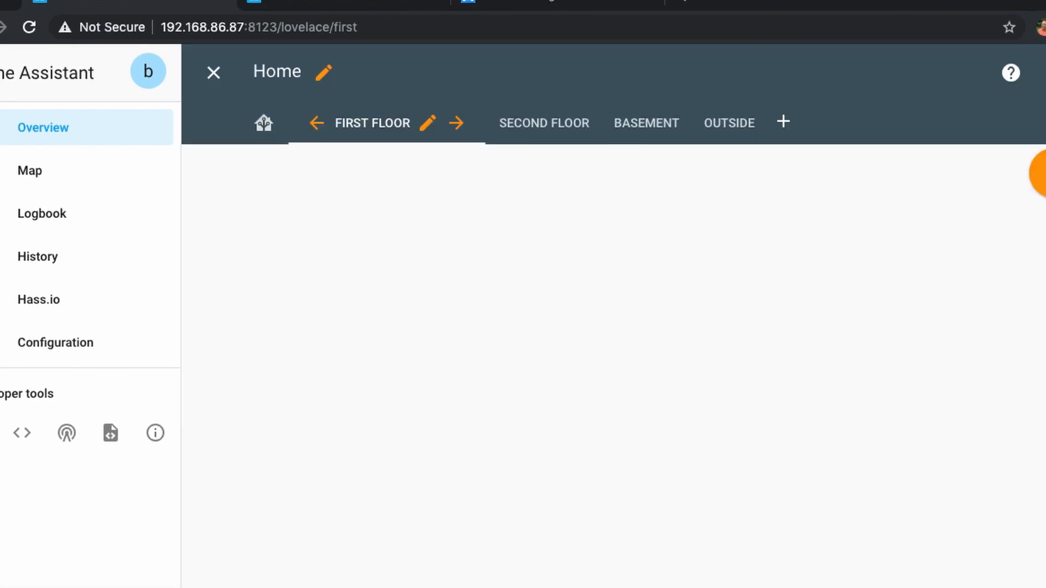
left_click(1037, 173)
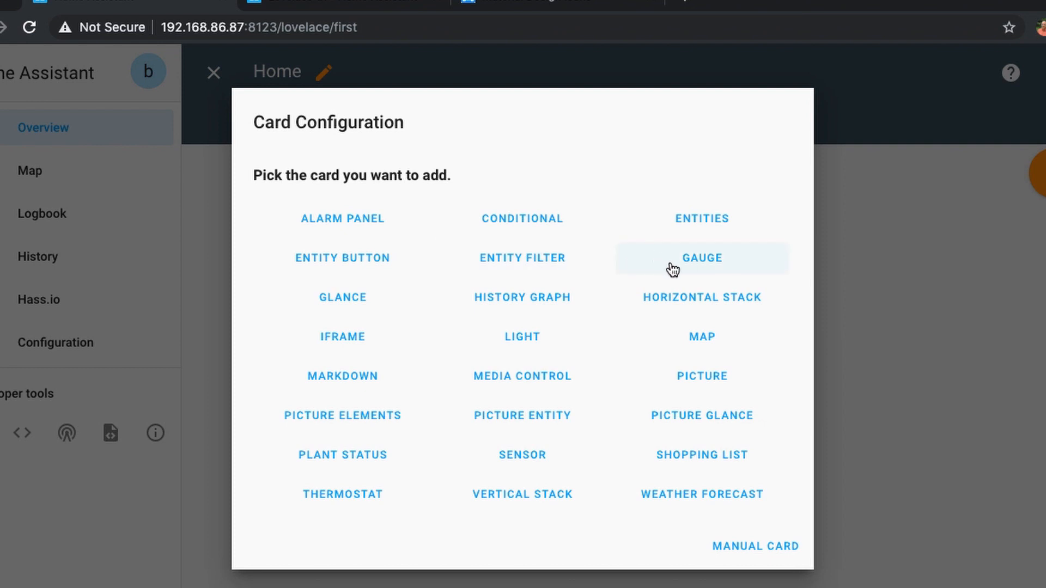
left_click(329, 260)
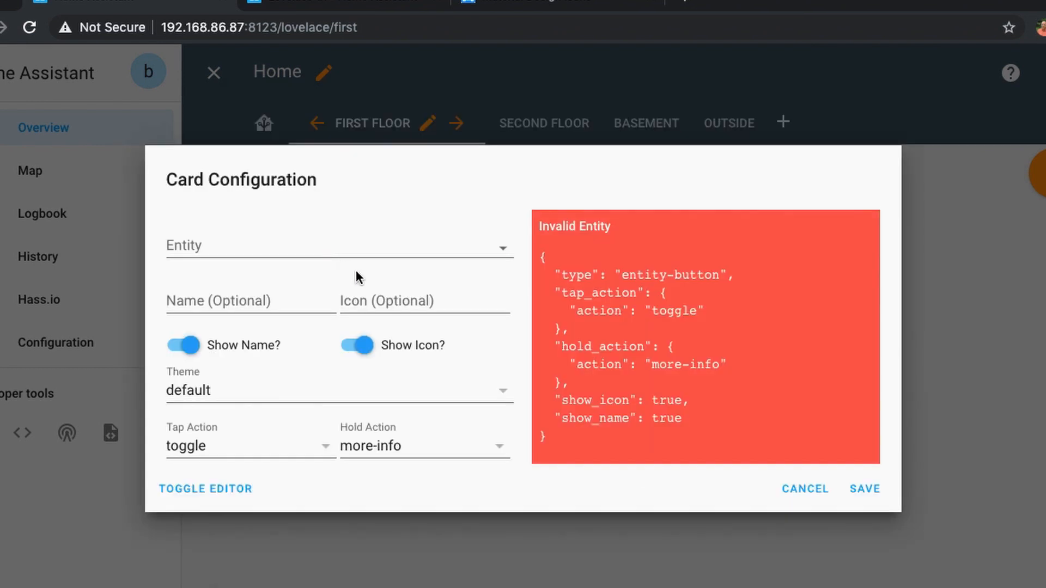
- Set the new button card's entity to light.kitchen_bar_light
left_click(336, 252)
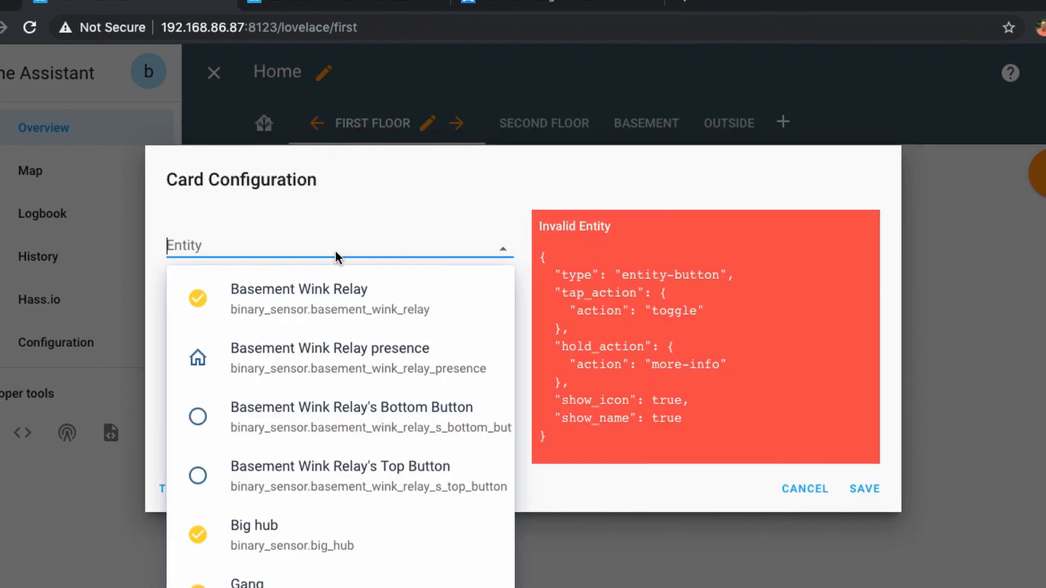
type("lamp")
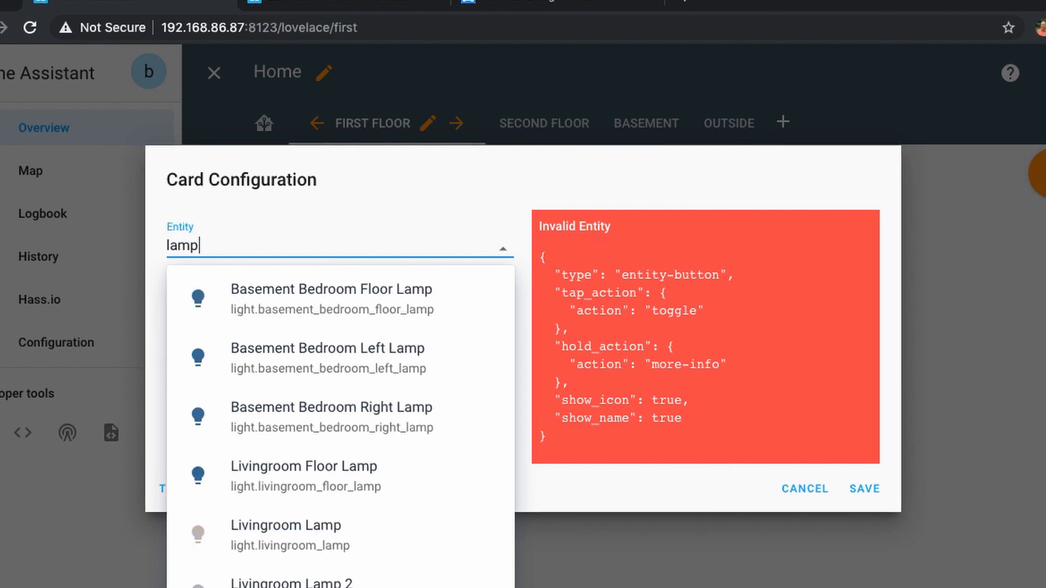
key("Down")
key("super+a")
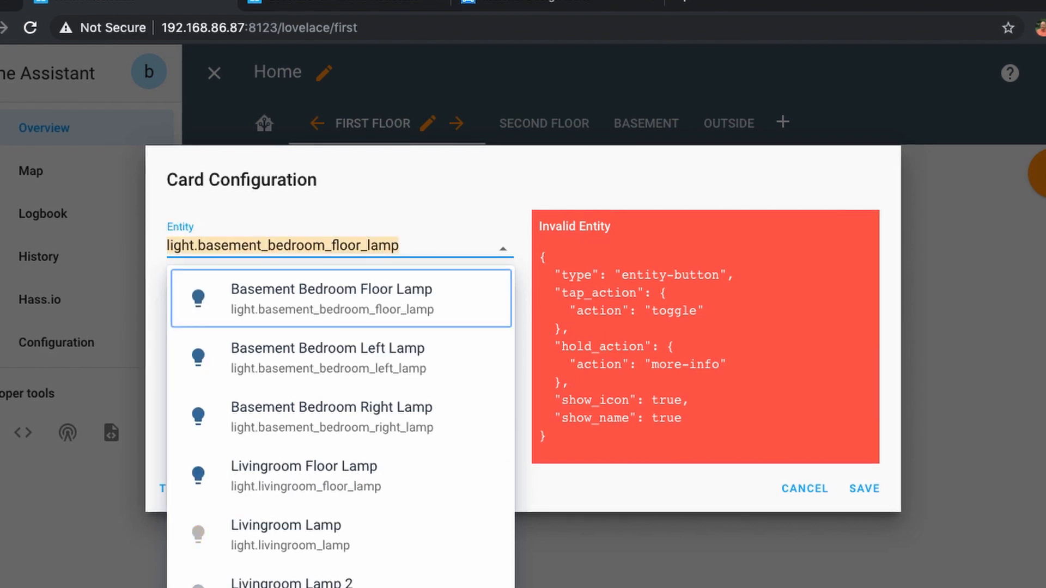
type("bar")
key("Down")
key("Return")
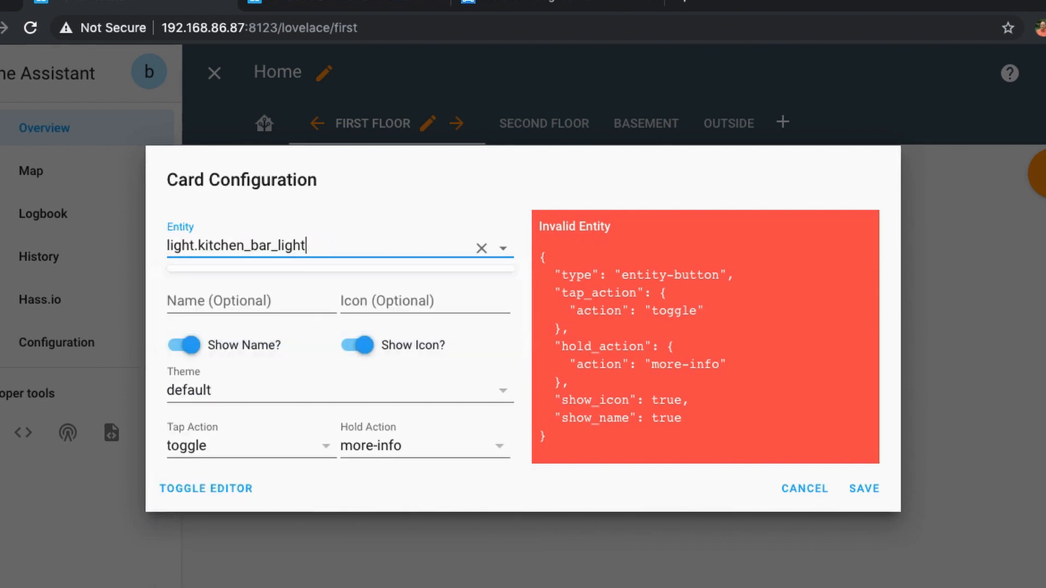
- Hide the kitchen bar light card's name and set its tap action to navigate and hold action to none
left_click(276, 300)
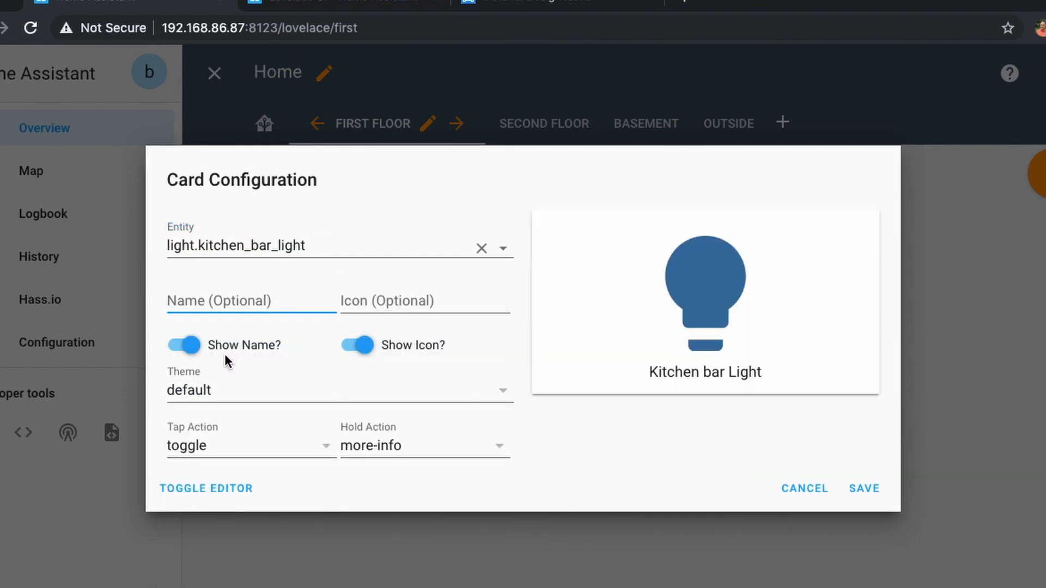
left_click(196, 345)
left_click(211, 396)
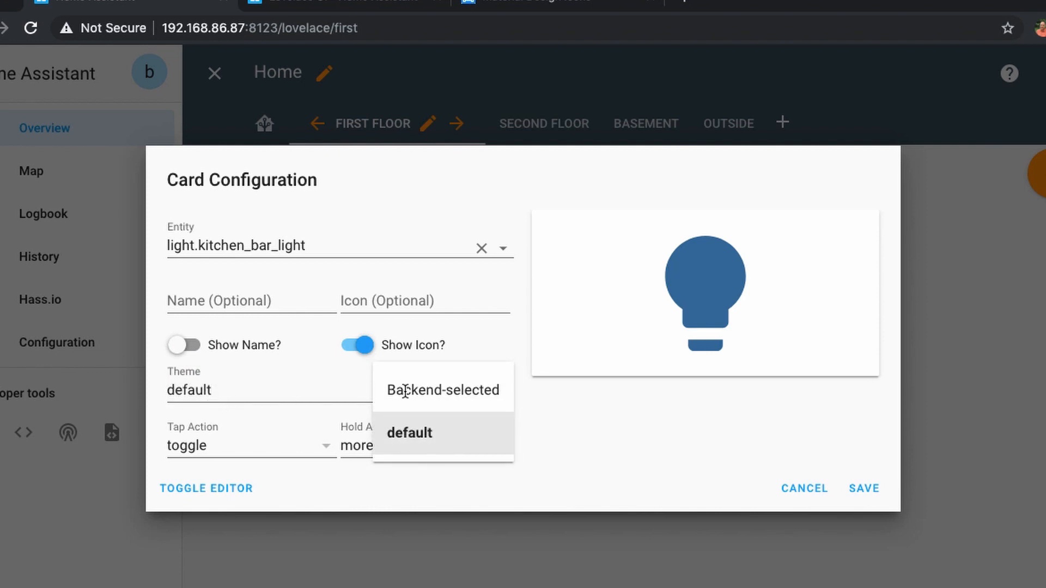
left_click(203, 438)
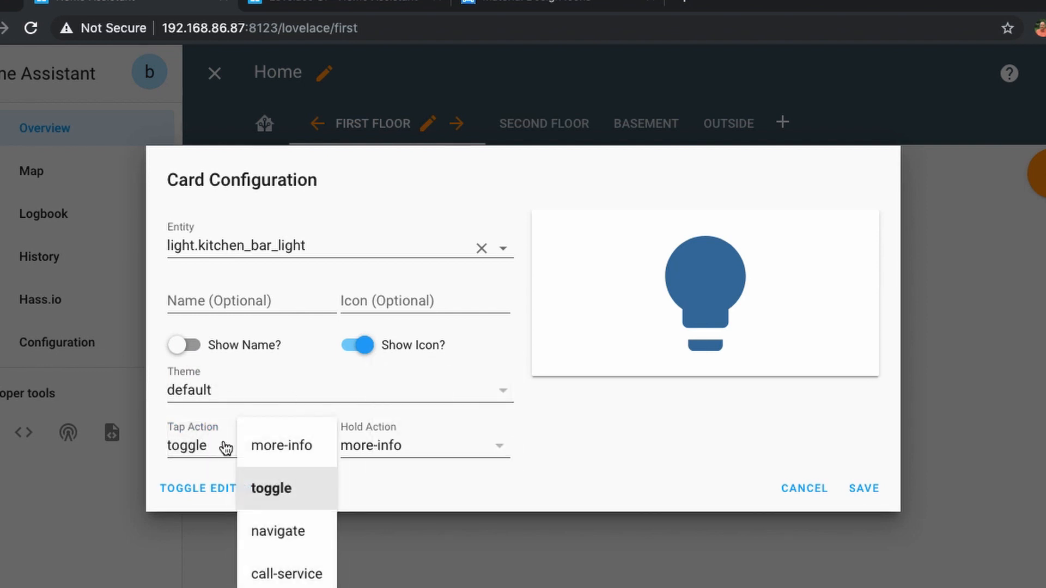
left_click(296, 533)
left_click(374, 420)
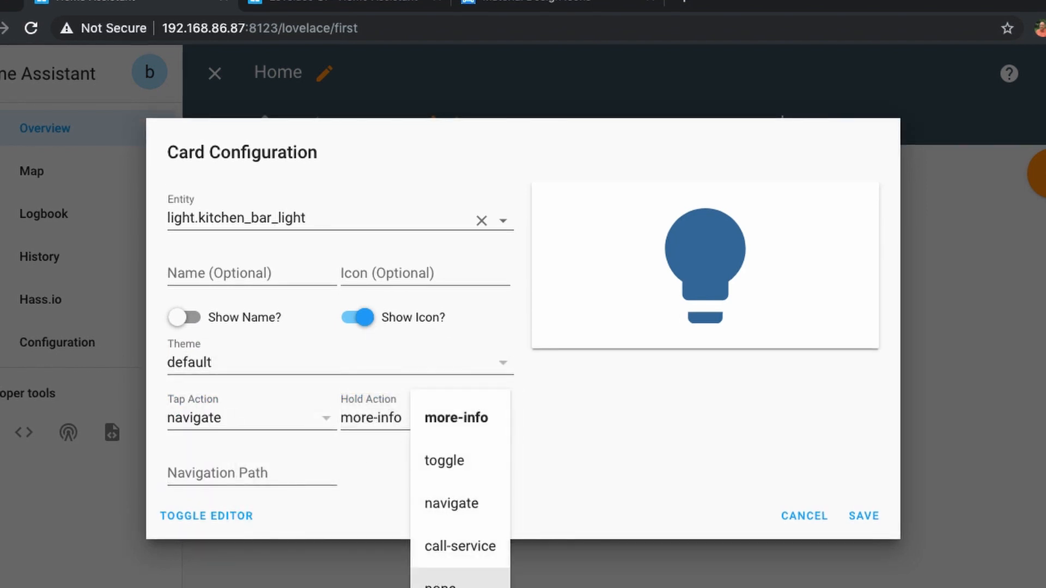
left_click(460, 579)
- Set the card's navigation path to home and its icon to mdi:undo, then save the card
left_click(212, 473)
type("home")
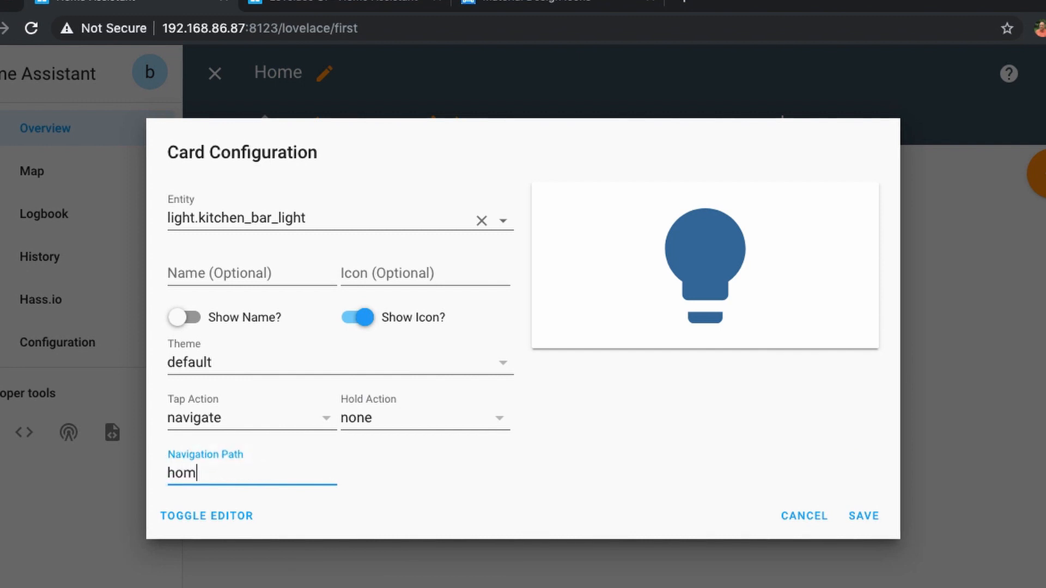
left_click(381, 275)
type("mdi:undo")
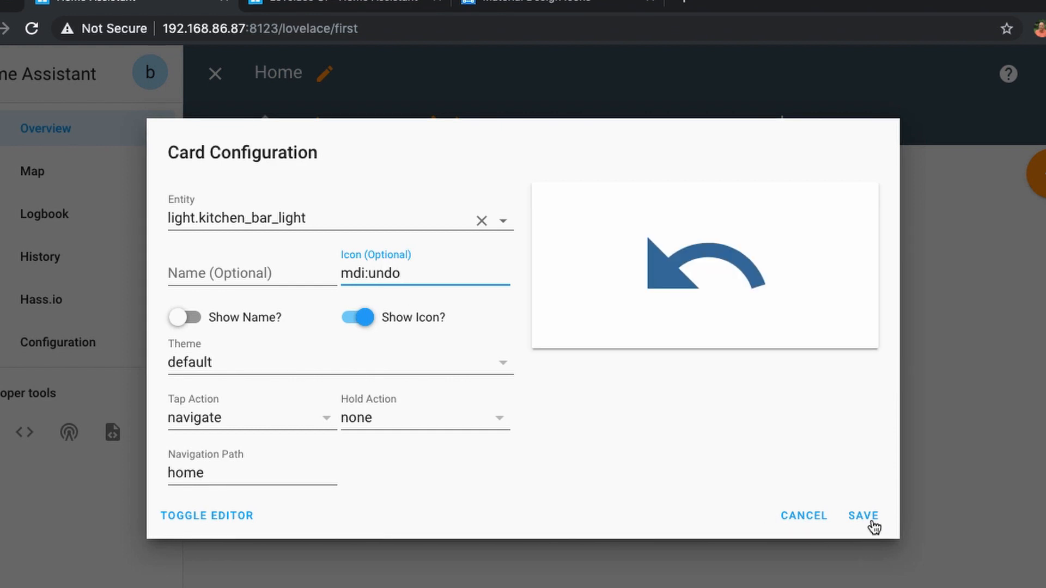
left_click(864, 516)
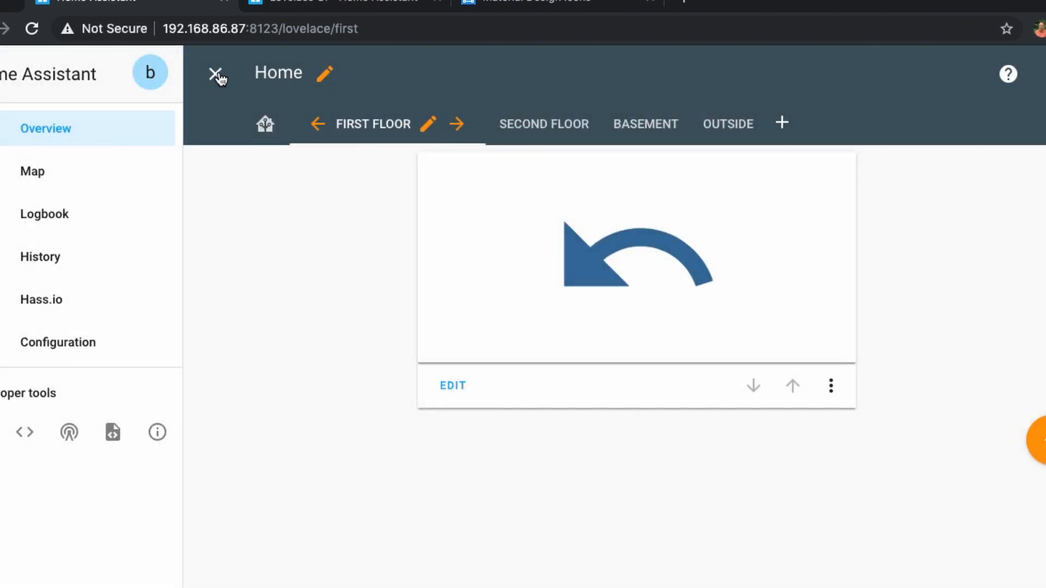
- Copy the complete code configuration of the First Floor back-button card and save the card
left_click(450, 384)
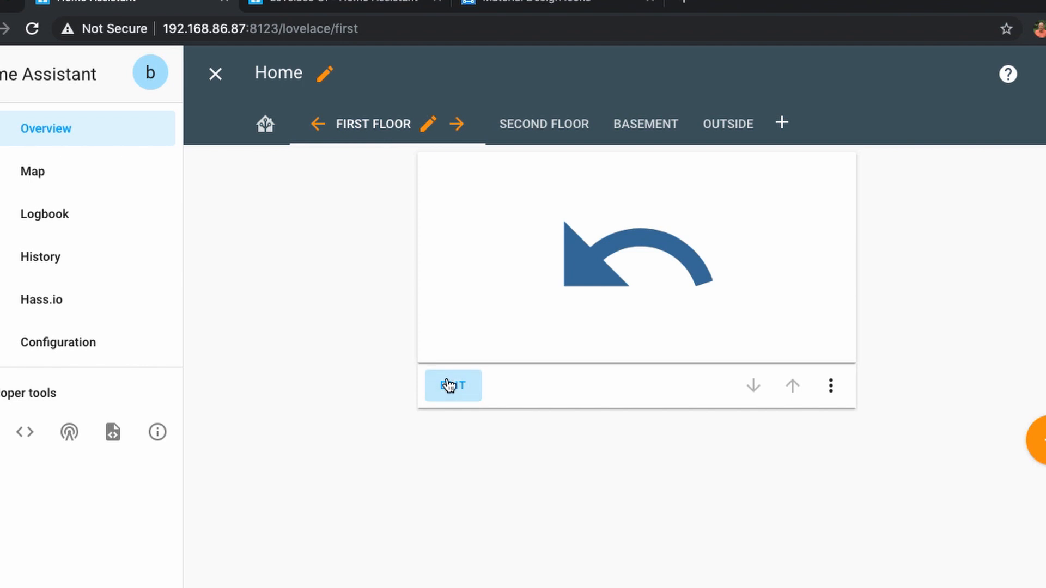
left_click(246, 518)
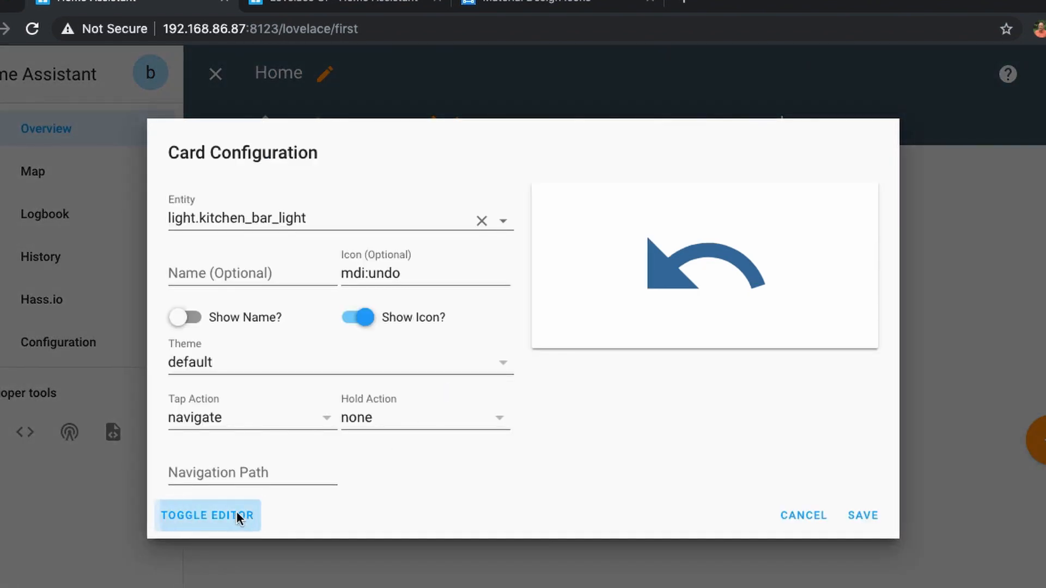
left_click_drag(200, 249, 355, 411)
key("ctrl+c")
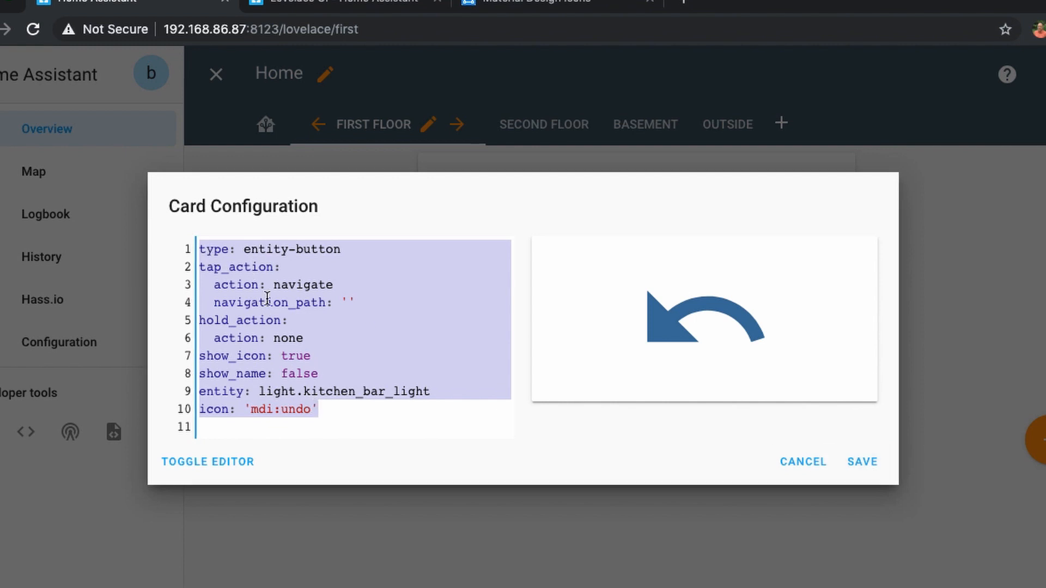
left_click(871, 466)
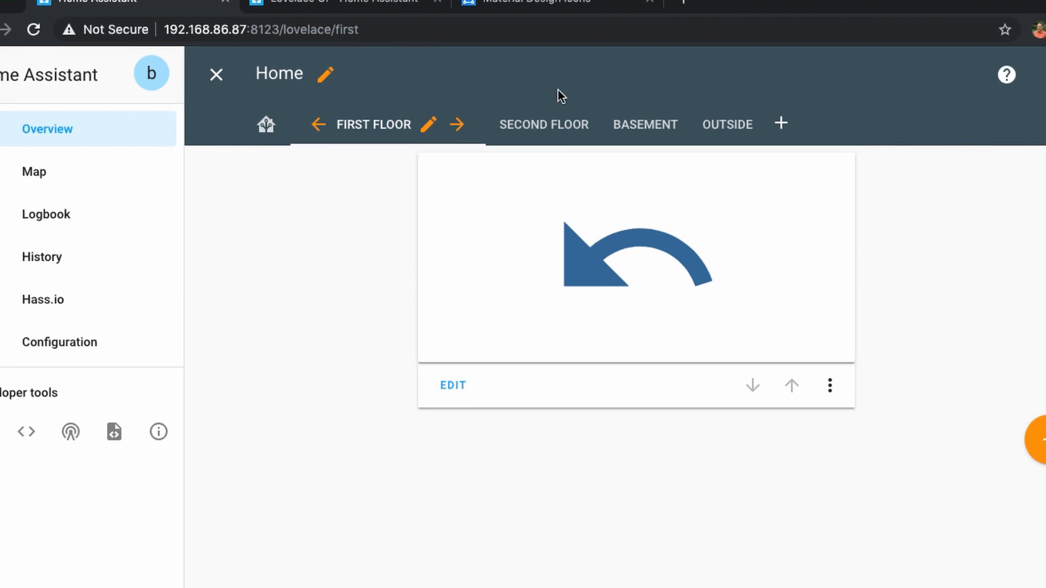
- Start a new manual card on the Second Floor view
left_click(542, 128)
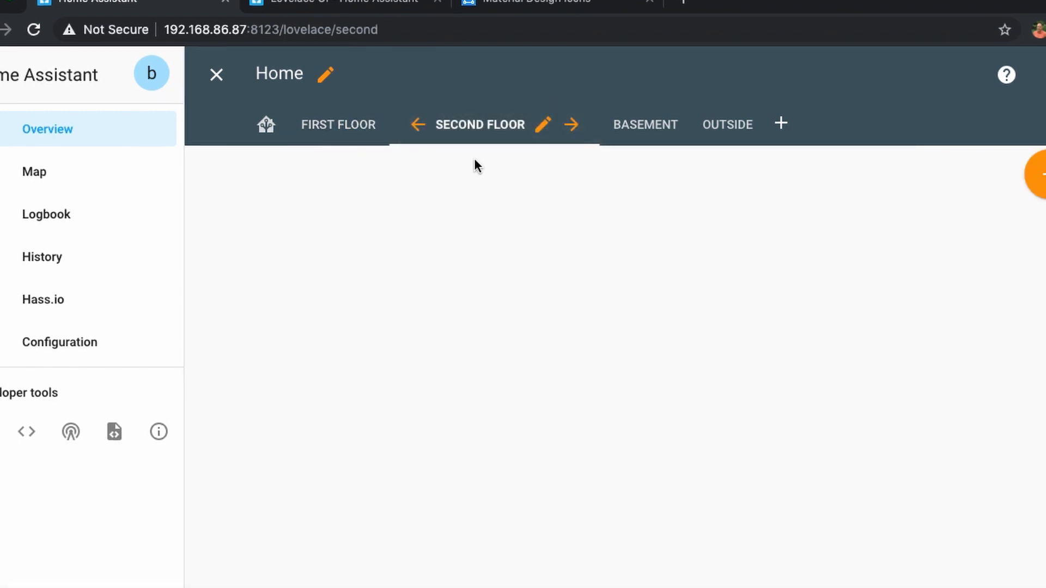
left_click(1019, 180)
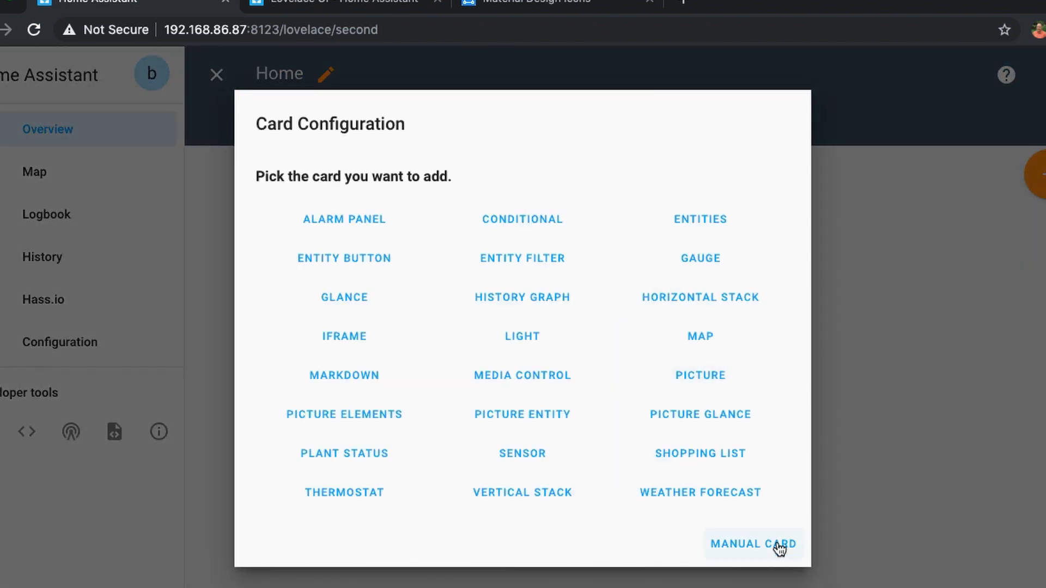
left_click(777, 547)
- Replace the manual card's default code with the copied back-button configuration and save it
left_click_drag(367, 334, 156, 290)
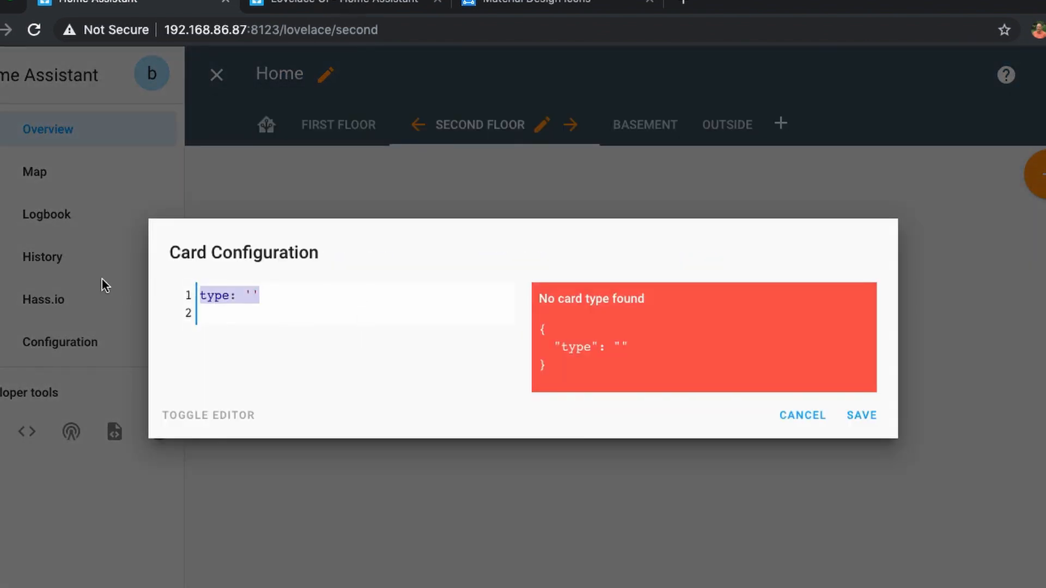
key("BackSpace")
key("ctrl+v")
left_click(869, 469)
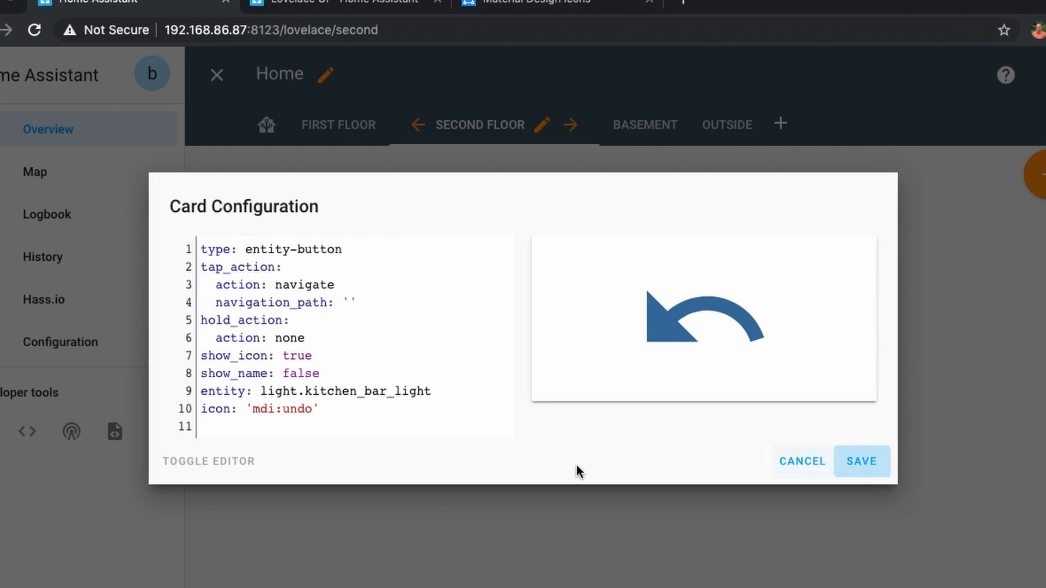
left_click(348, 304)
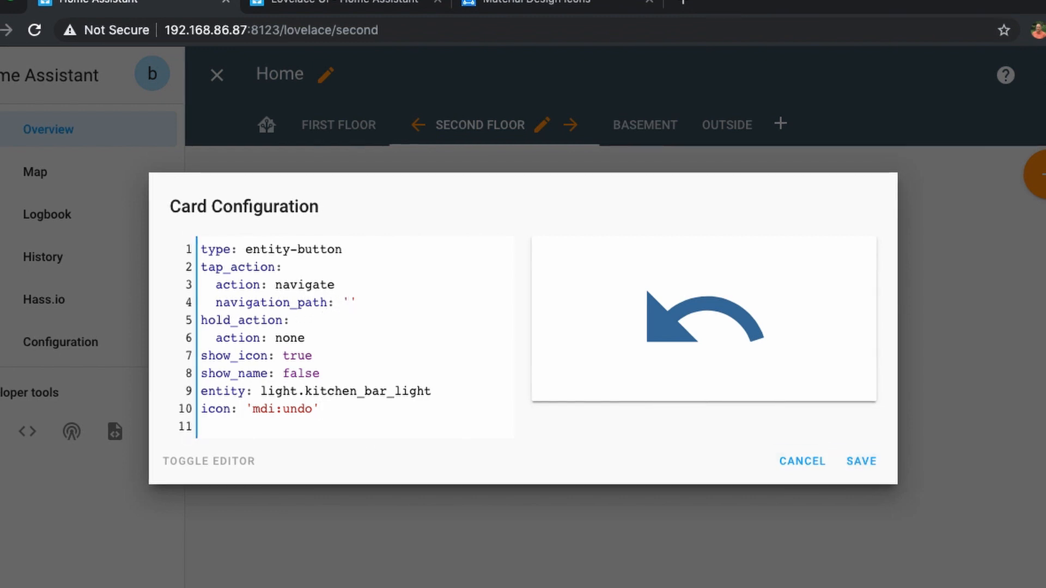
left_click(849, 476)
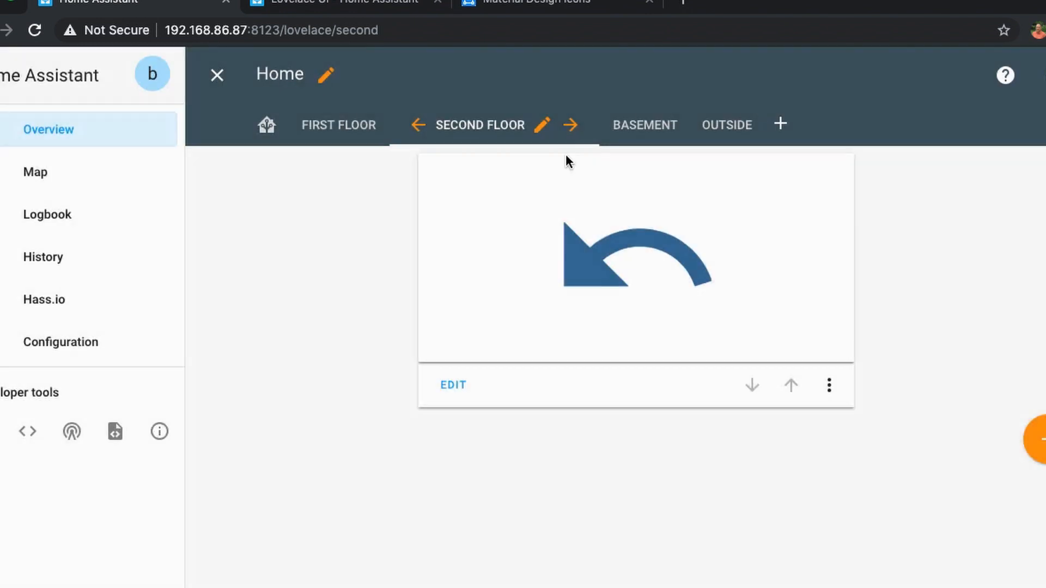
- Set the navigation path of the First Floor view's back-button card to home and save the card
left_click(346, 130)
left_click(451, 388)
left_click(215, 512)
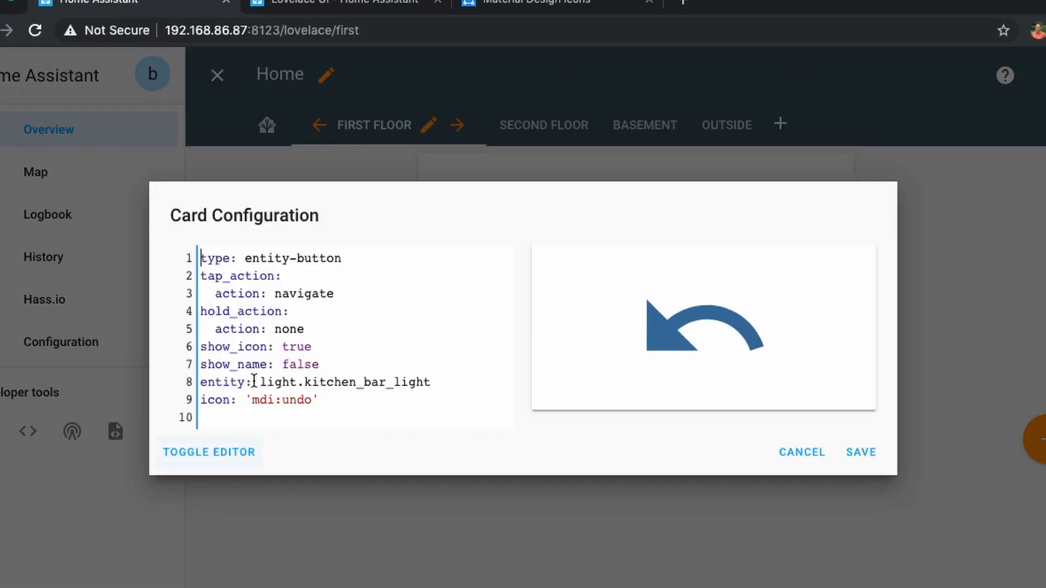
left_click(793, 455)
left_click(446, 391)
left_click(266, 469)
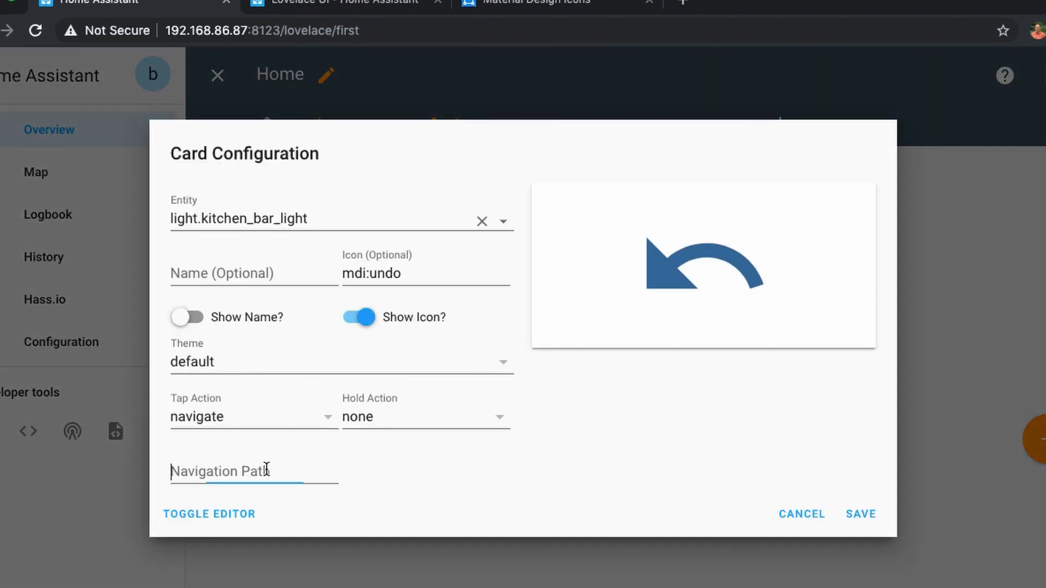
type("home")
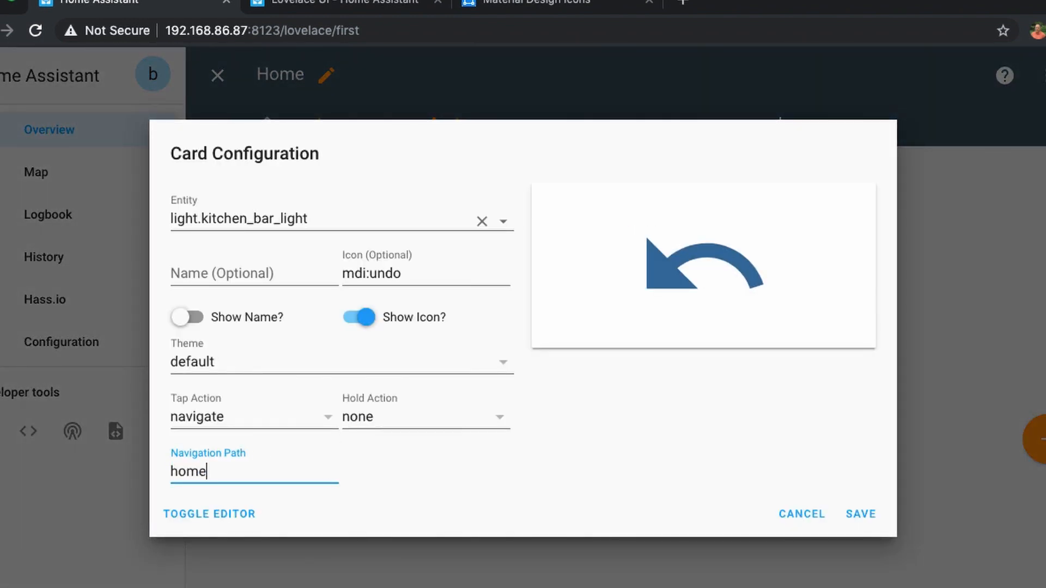
left_click(872, 513)
- Set the navigation path of the Second Floor view's back-button card to home and save the card
left_click(543, 125)
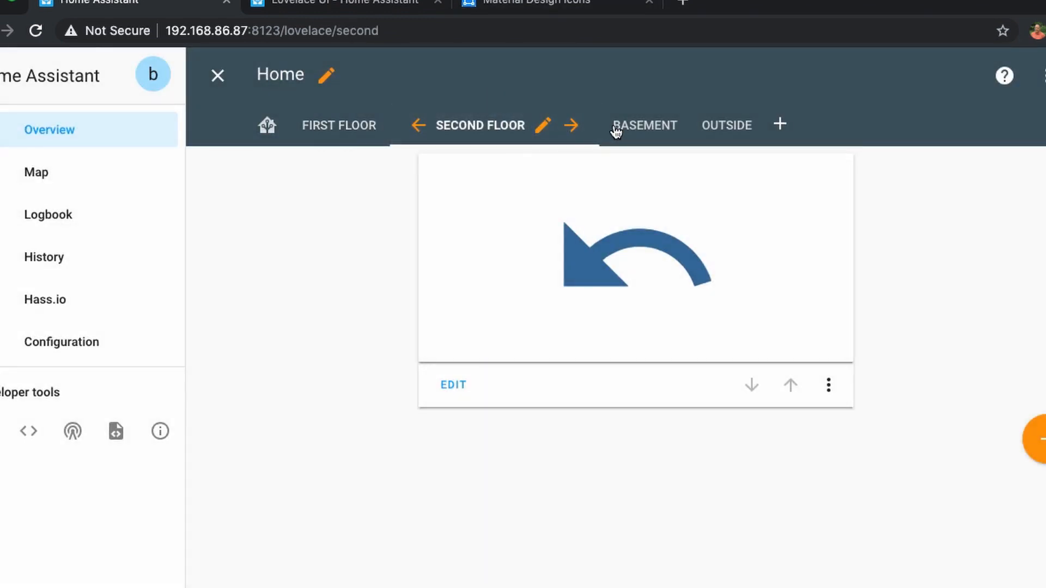
left_click(450, 385)
left_click(281, 461)
type("home")
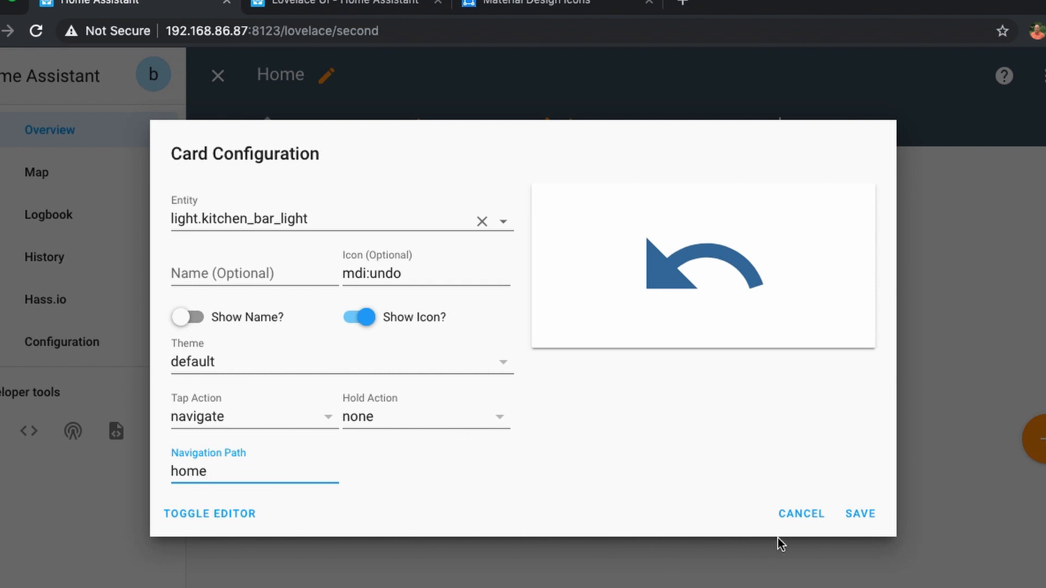
left_click(877, 515)
left_click(626, 119)
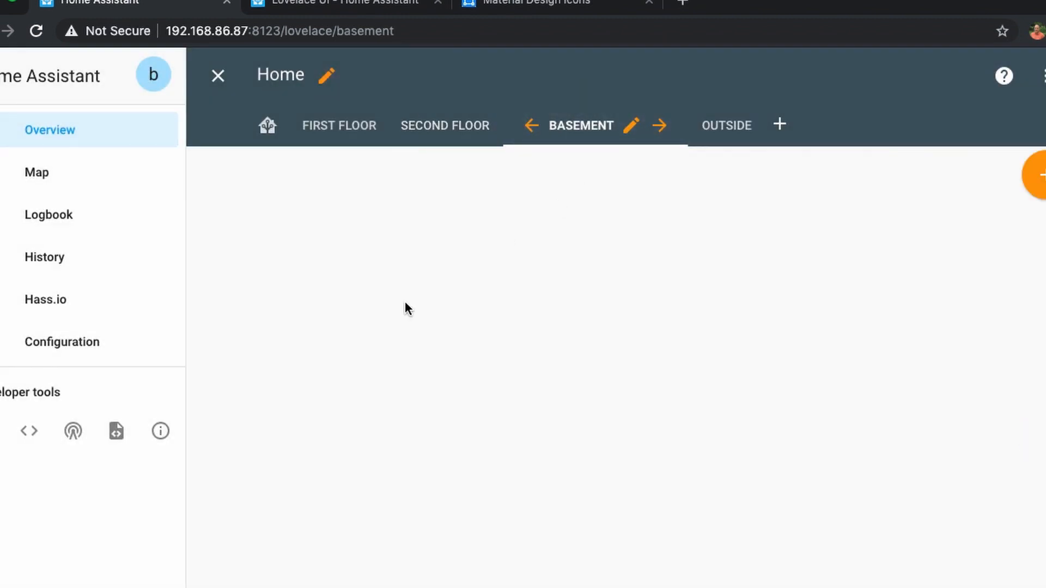
left_click(633, 128)
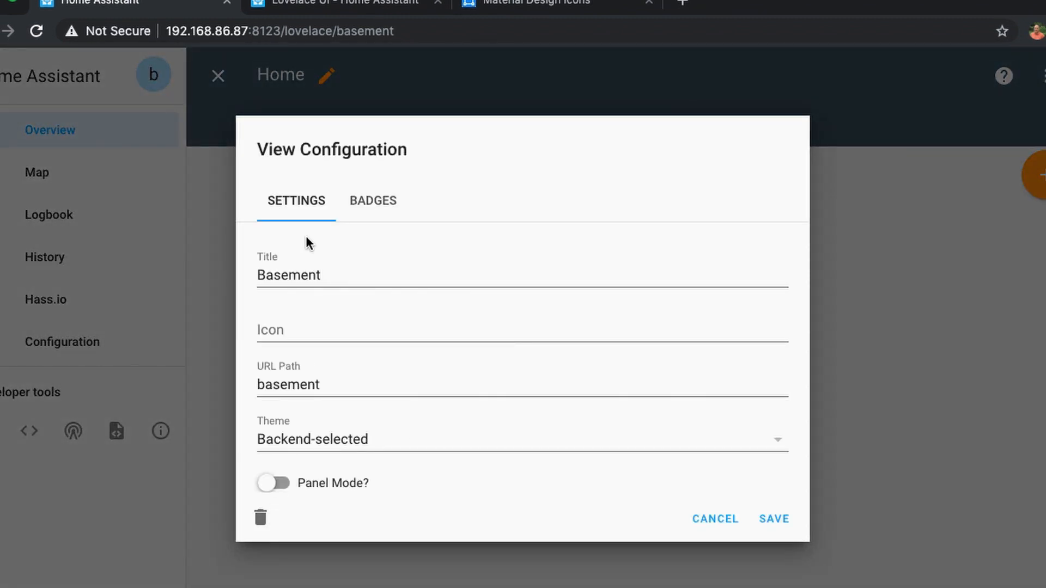
left_click(348, 213)
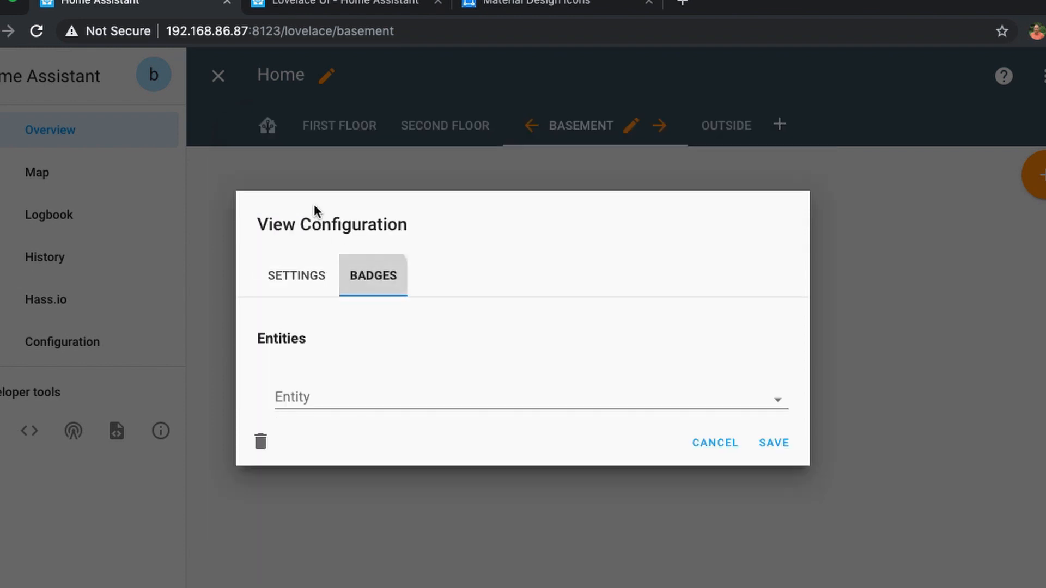
left_click(290, 275)
left_click(304, 330)
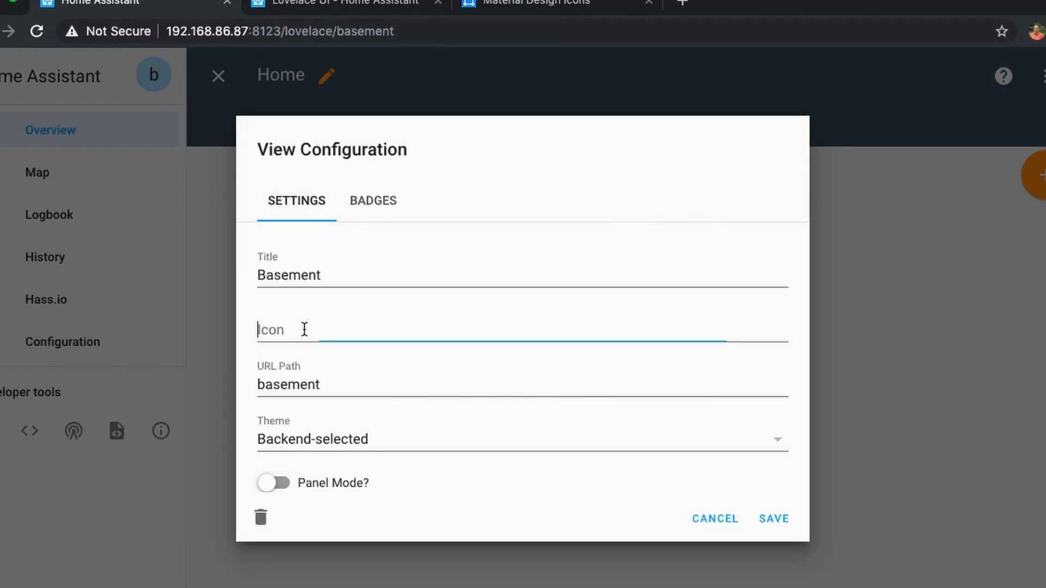
type("mdi:")
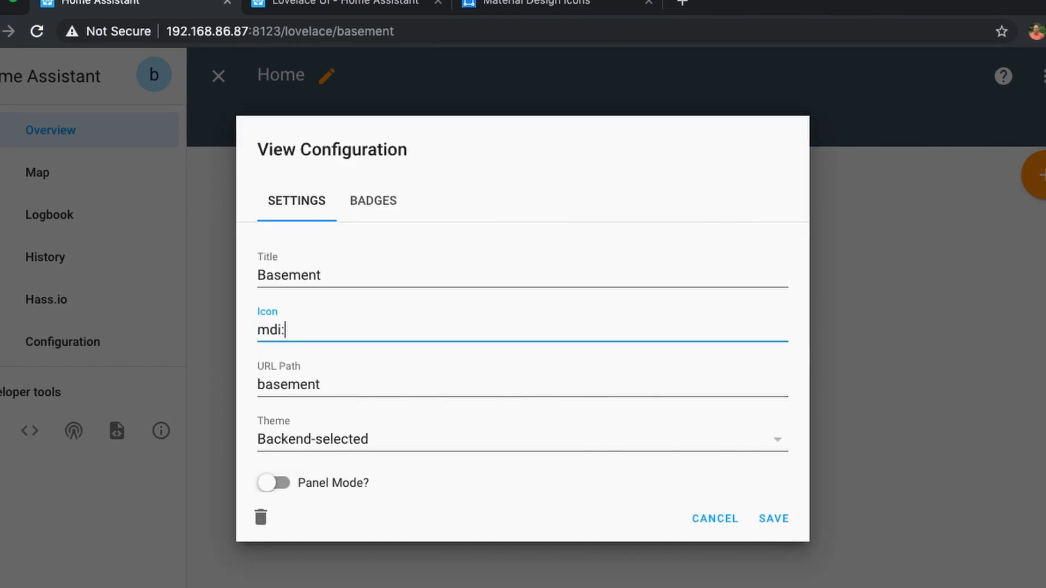
key("super+v")
key("super+a")
key("BackSpace")
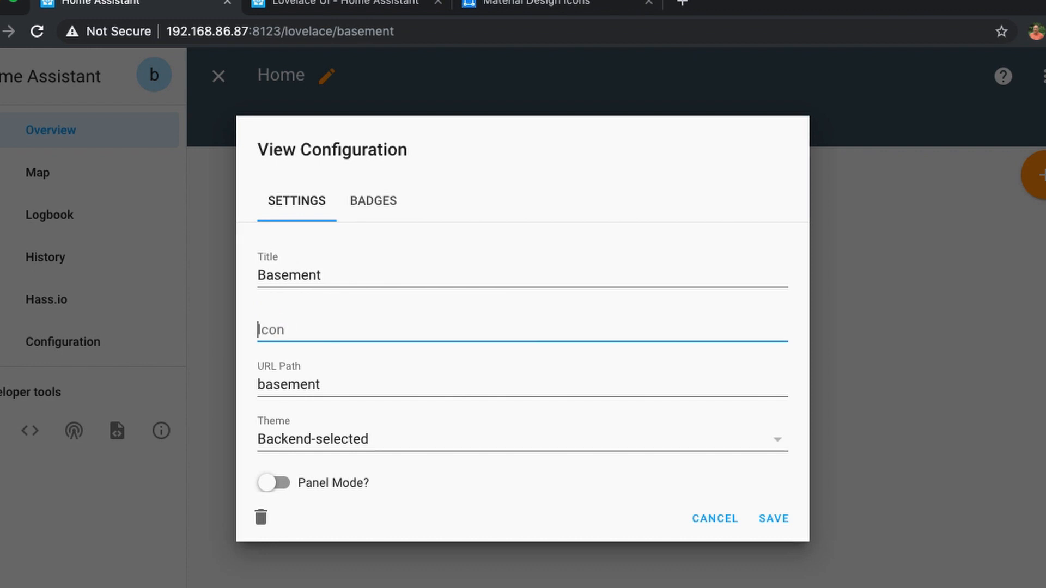
left_click(722, 518)
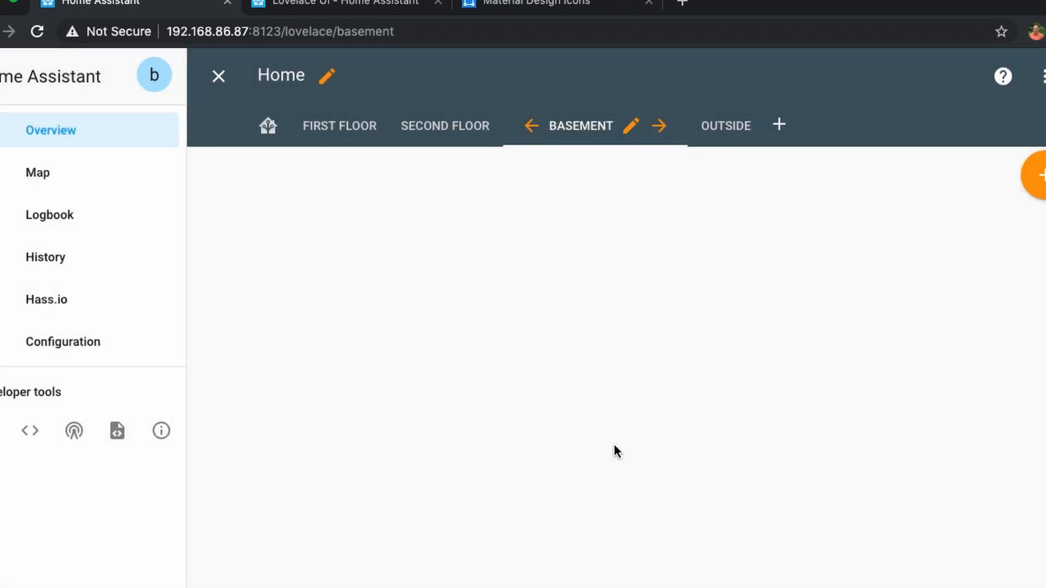
left_click(414, 132)
left_click(322, 130)
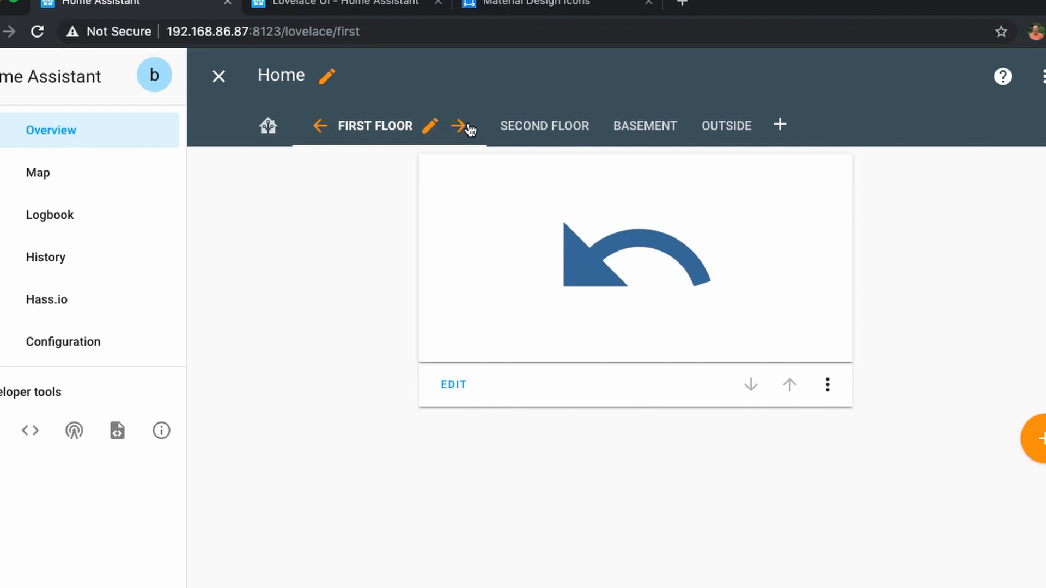
left_click(539, 130)
- Add a manual card to the Basement view using the copied back-button configuration and save it
left_click(654, 126)
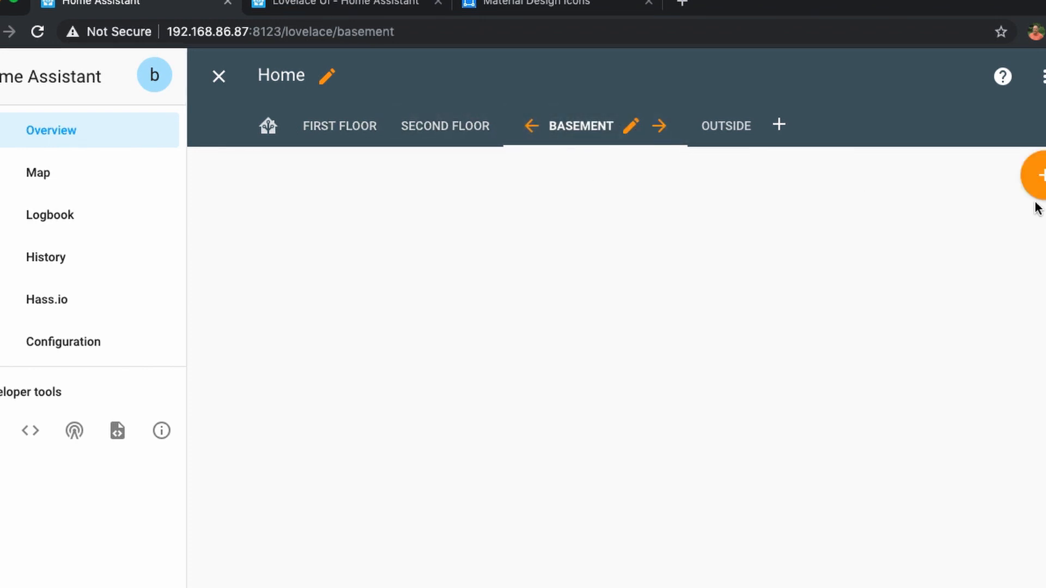
left_click(1033, 177)
left_click(740, 542)
key("ctrl+a")
type("type: entity-button tap_action:   action: navigate   navigation_path: '' hold_action:   action: none show_icon: true show_name: false entity: light.kitchen_bar_light icon: 'mdi:undo'")
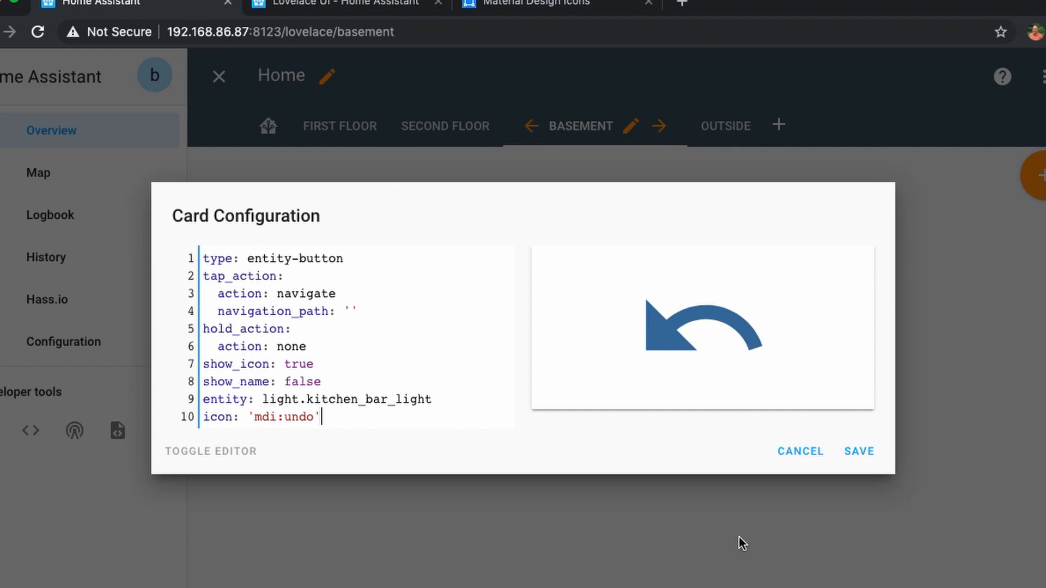
left_click(870, 460)
- Save the Basement back-button card with its navigation path set to home, and switch to the Outside view
left_click(465, 382)
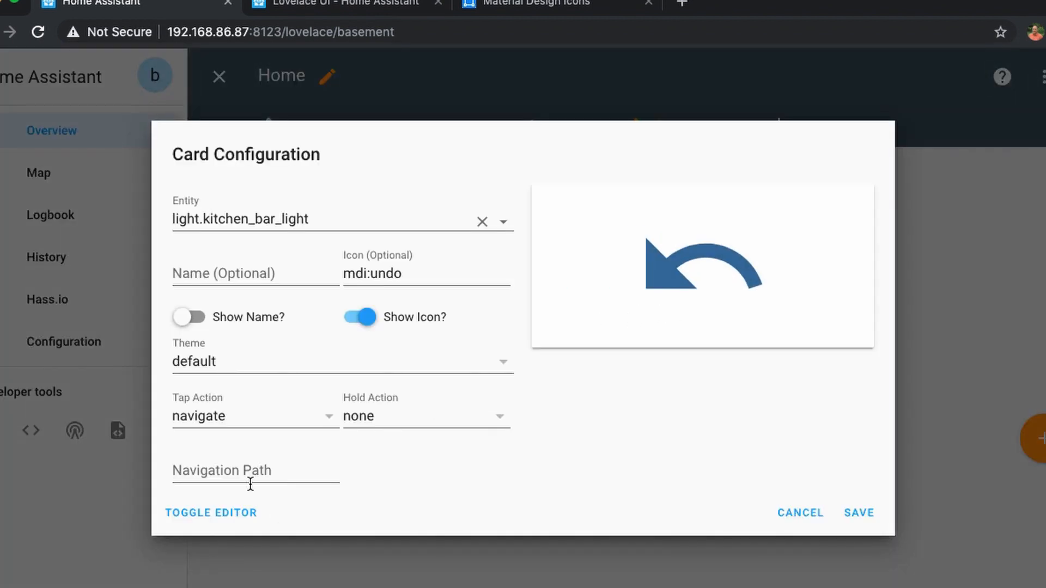
left_click(242, 475)
type("home")
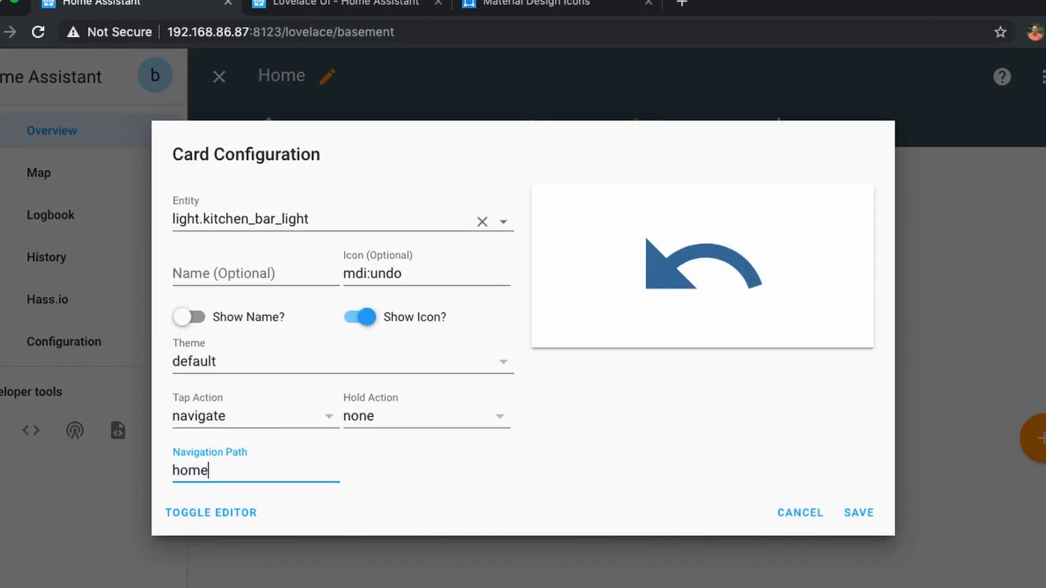
left_click(845, 514)
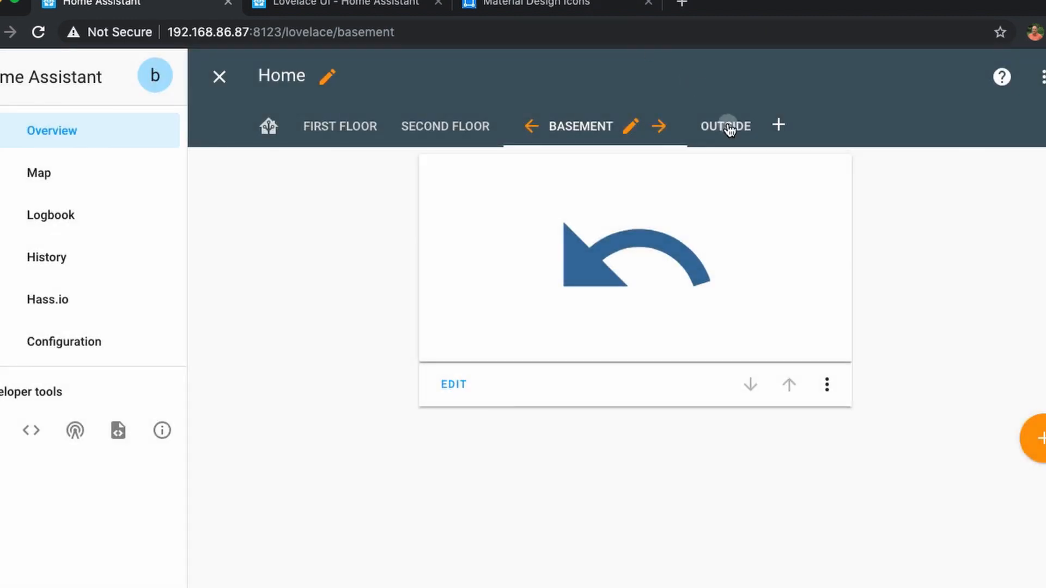
left_click(726, 122)
left_click(703, 126)
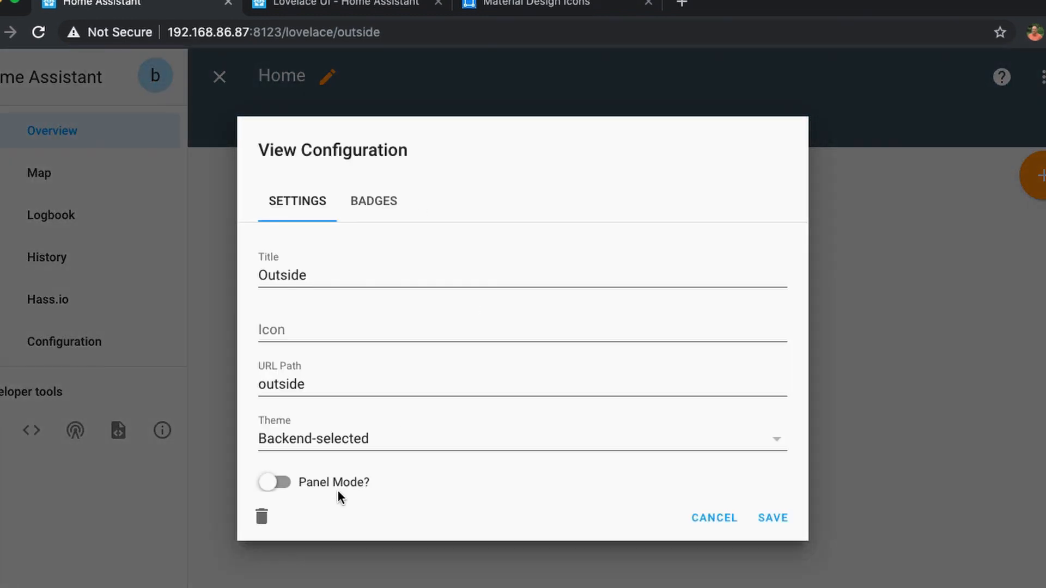
left_click(702, 517)
left_click(1037, 176)
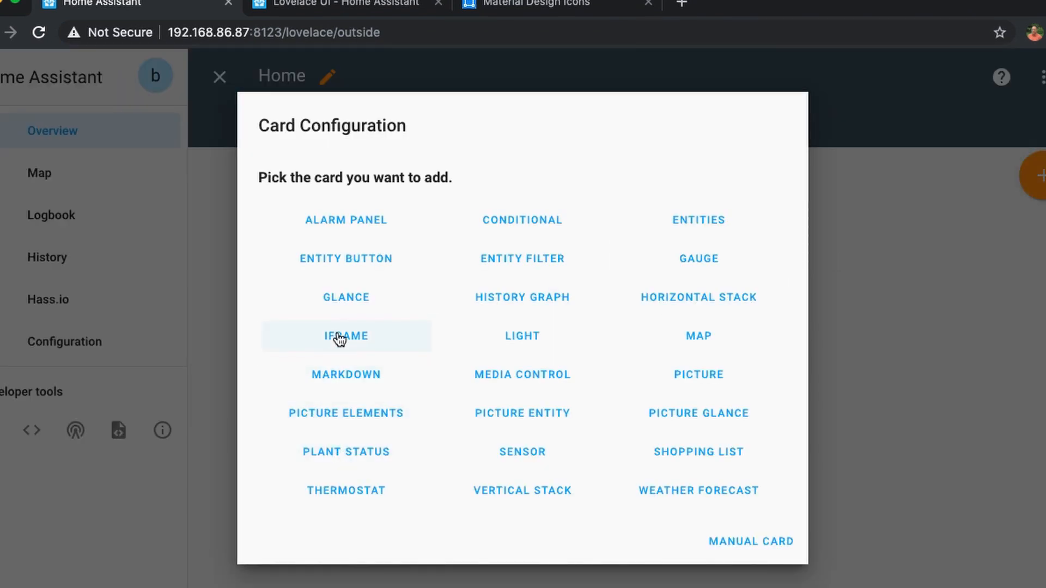
left_click(334, 266)
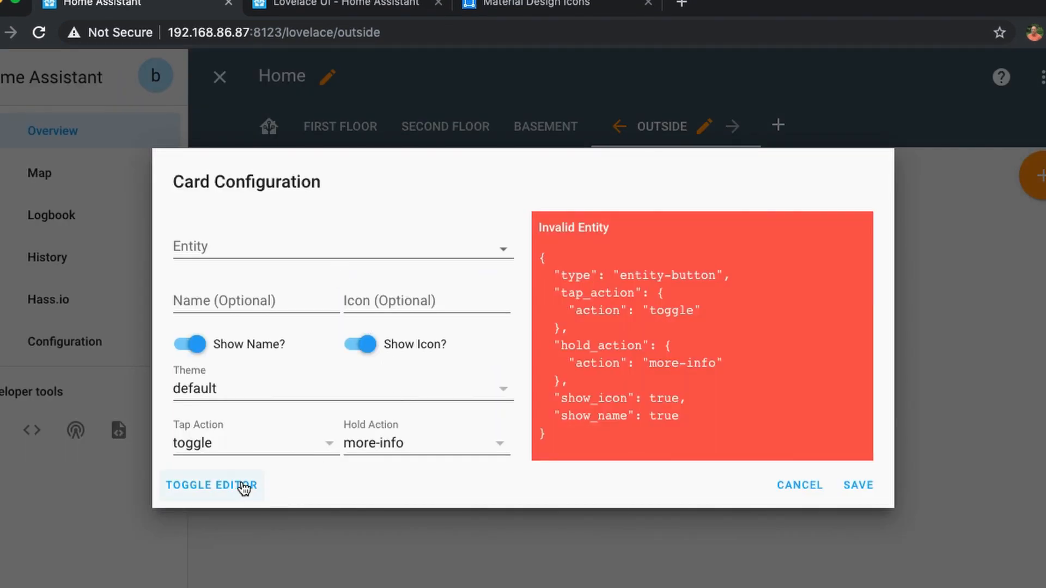
left_click(241, 485)
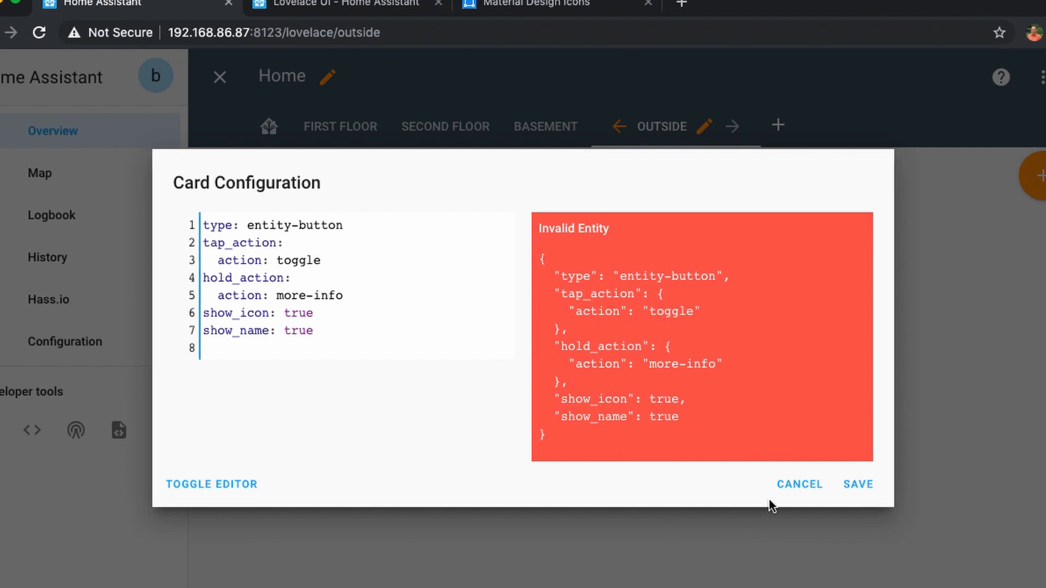
left_click(779, 485)
- Add a manual card to the Outside view from the copied back-button code with navigation path 'home', save it and leave editing mode
left_click(1031, 181)
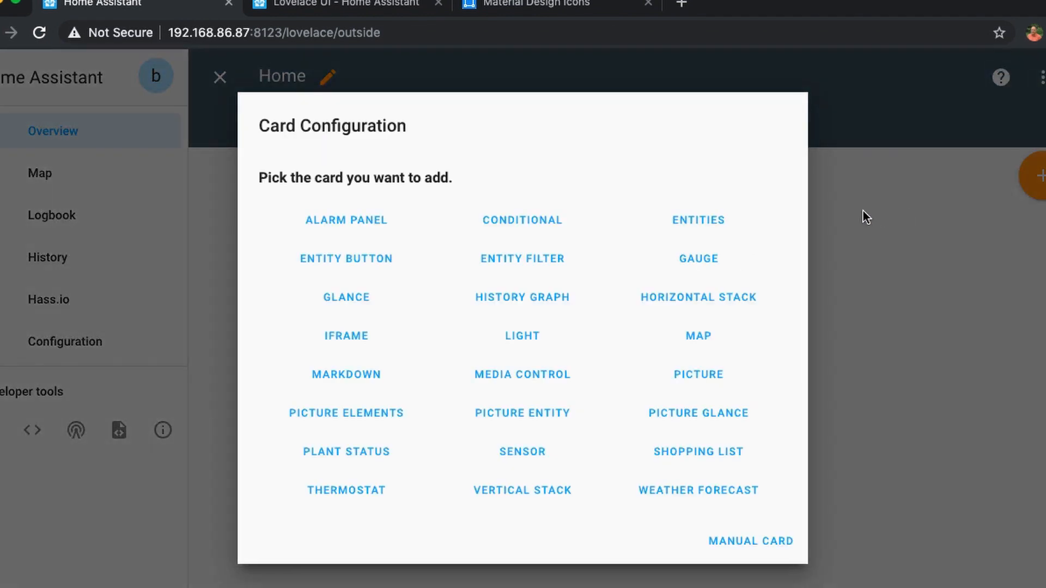
left_click(766, 542)
key("ctrl+a")
type("type: entity-button tap_action:   action: navigate   navigation_path: '' hold_action:   action: none show_icon: true show_name: false entity: light.kitchen_bar_light icon: 'mdi:undo'")
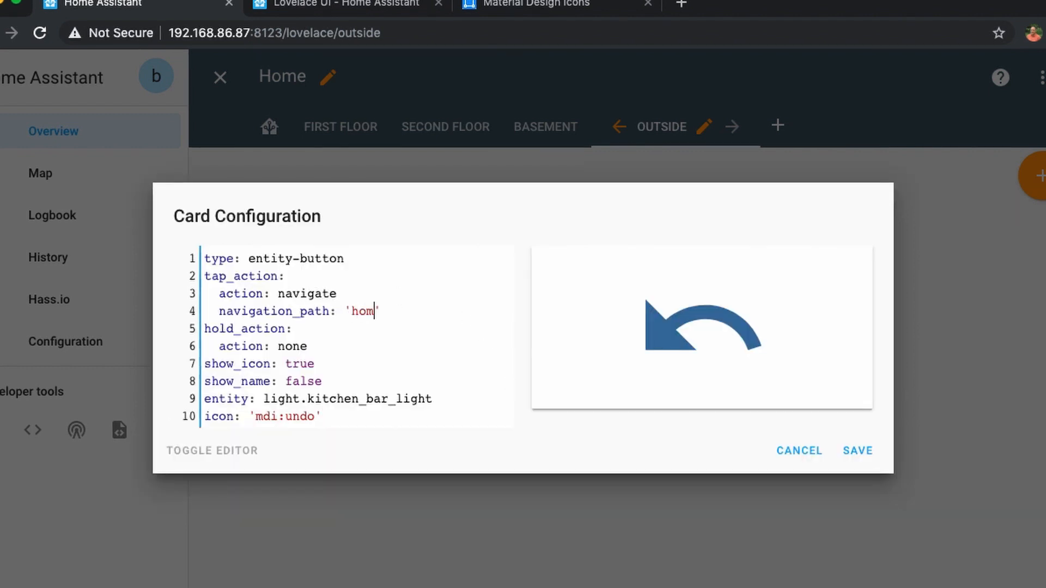
left_click(865, 449)
left_click(220, 78)
- Test the back buttons and the home view's first- and second-floor buttons by navigating between the views
left_click(612, 252)
left_click(613, 252)
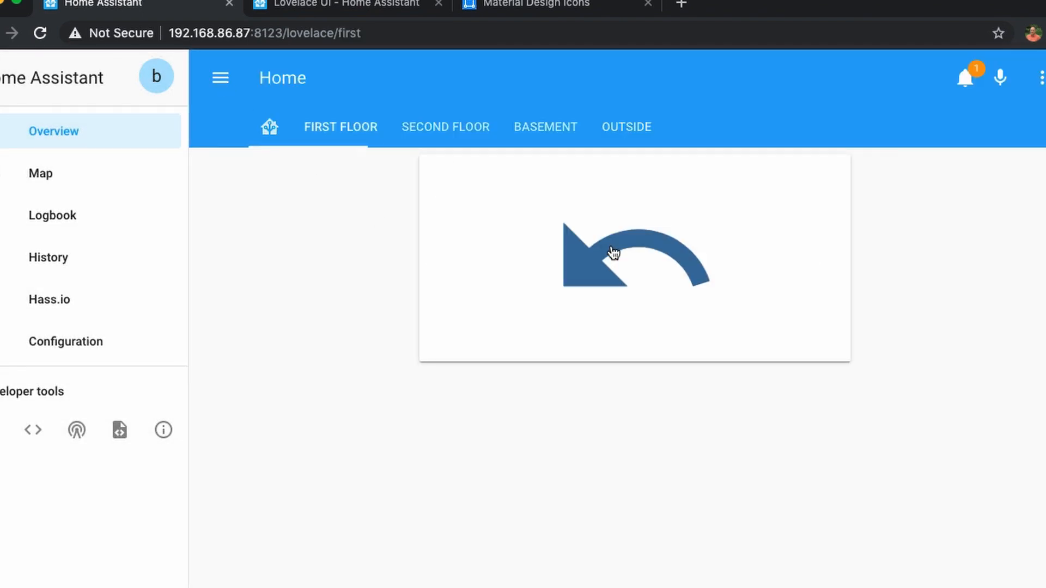
left_click(613, 252)
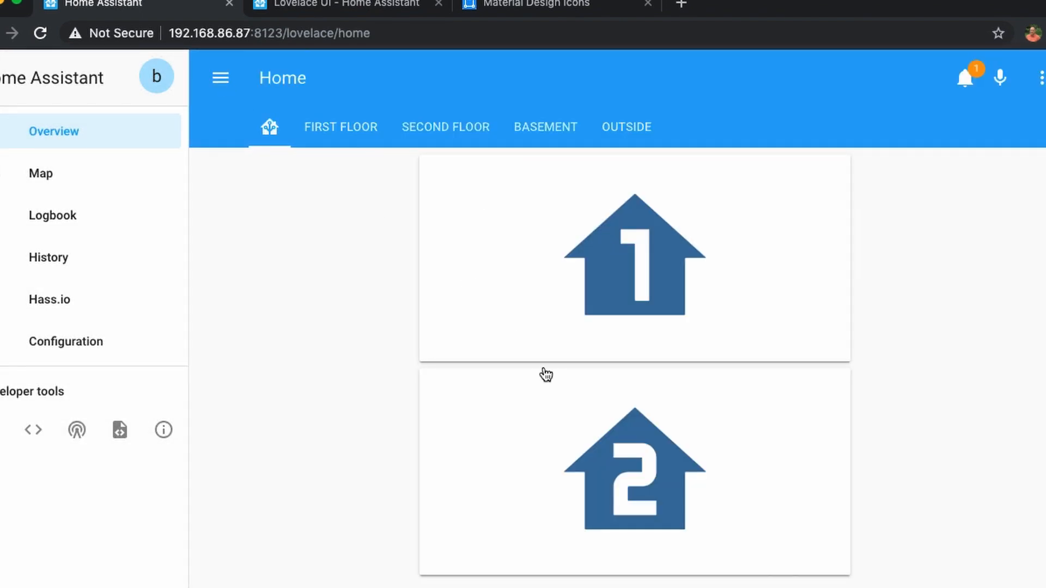
left_click(563, 424)
left_click(563, 279)
- Check the Basement, Outside and First Floor views and return to the home view
left_click(539, 129)
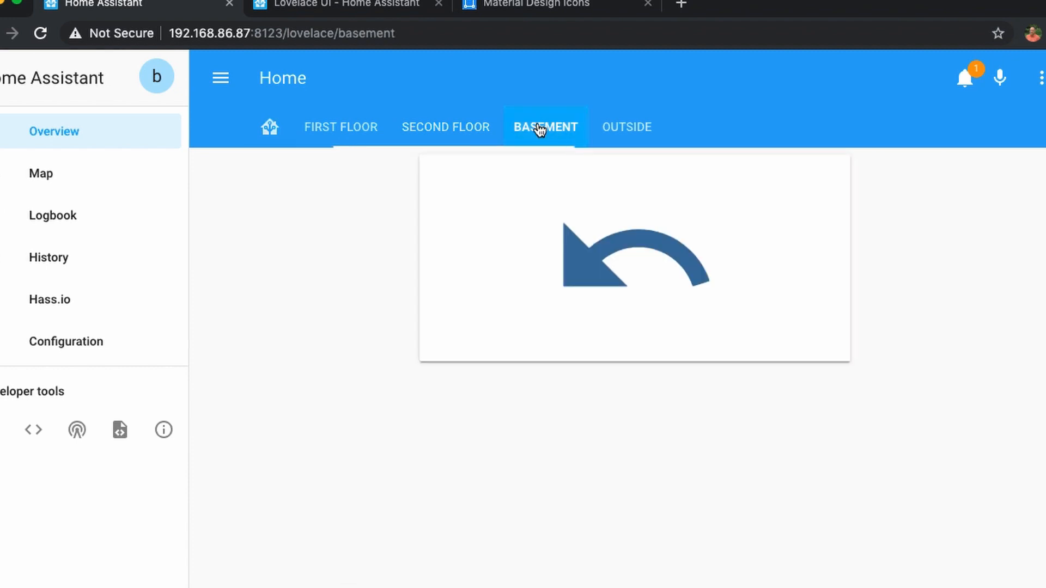
left_click(635, 129)
left_click(362, 130)
left_click(267, 133)
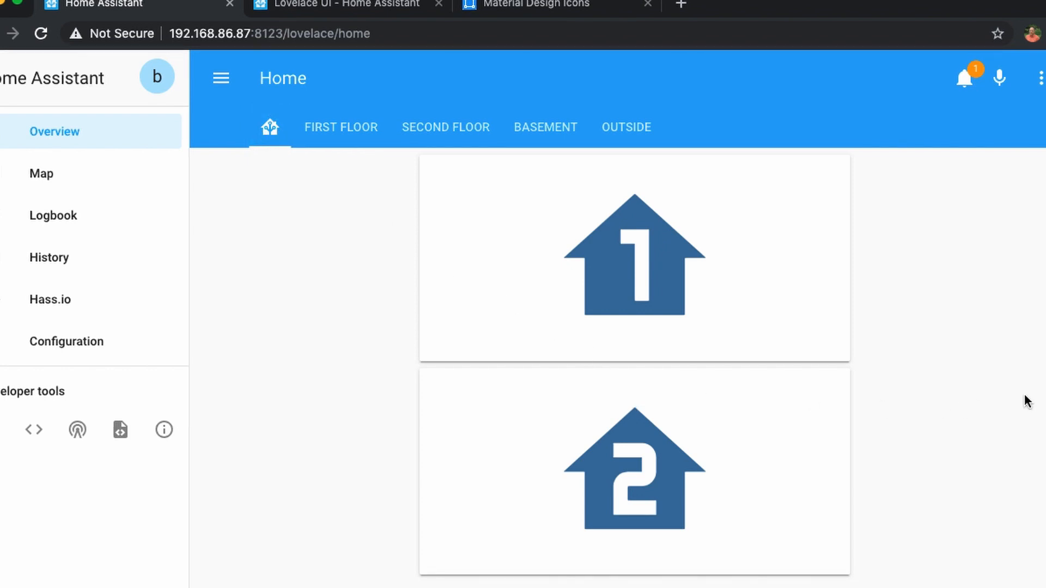
- Hide the sidebar, preview the home view in a phone-width browser window and restore the full width
left_click(229, 85)
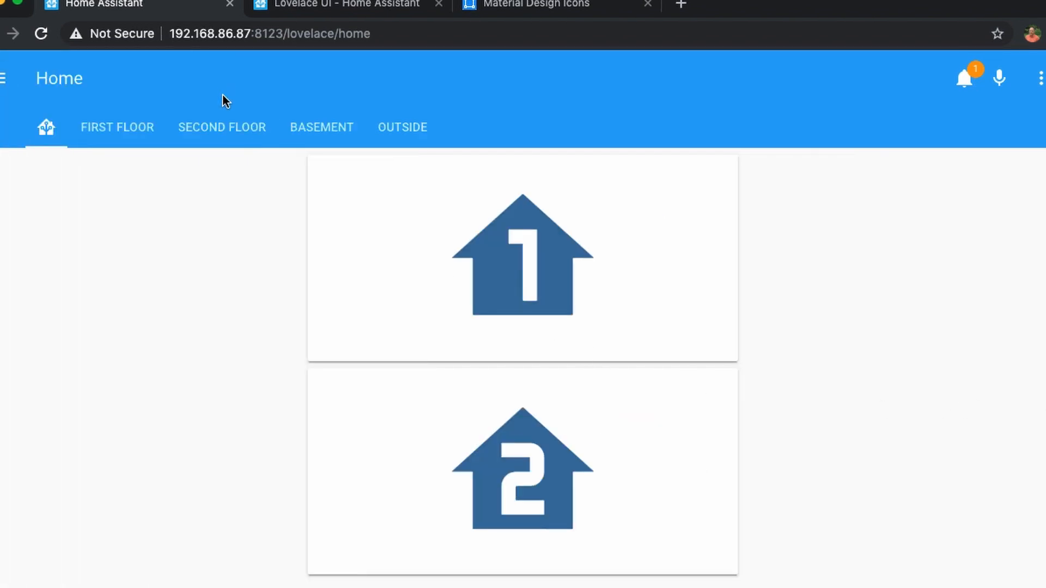
left_click_drag(1020, 292, 364, 310)
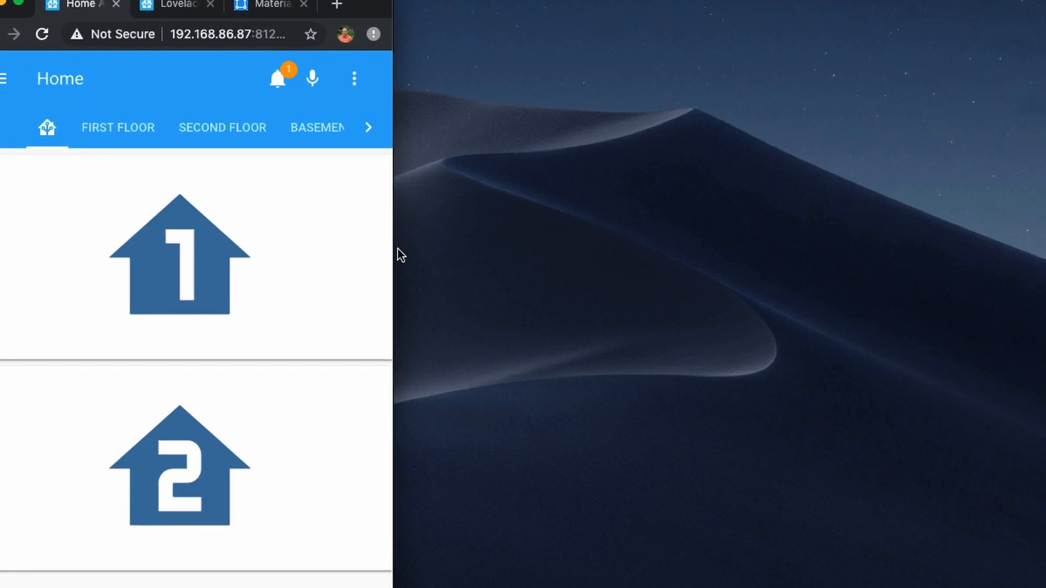
left_click_drag(396, 249, 1045, 244)
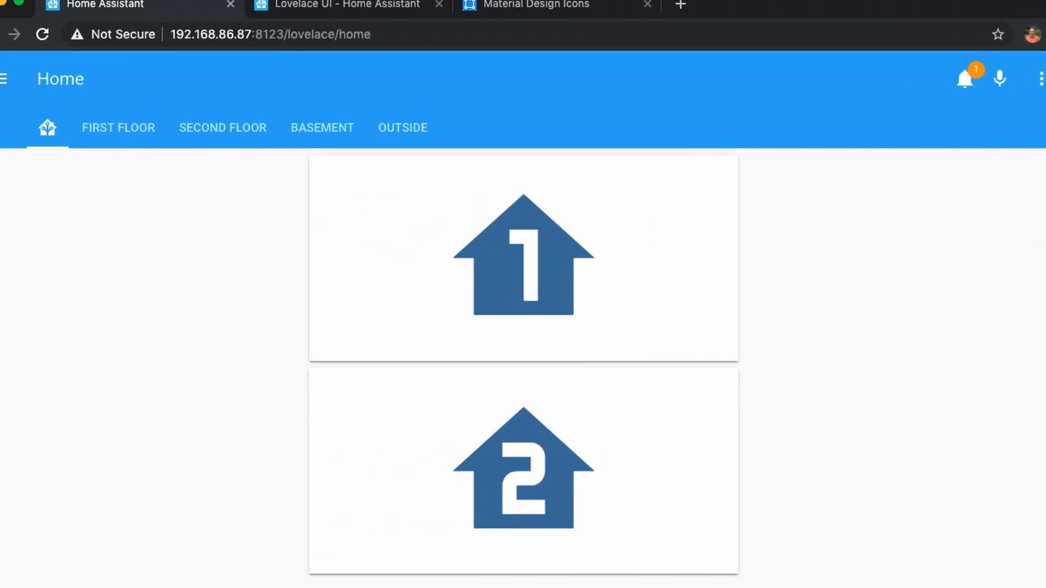
- Examine the Horizontal Stack card's configuration and example in the Lovelace UI documentation
left_click(352, 6)
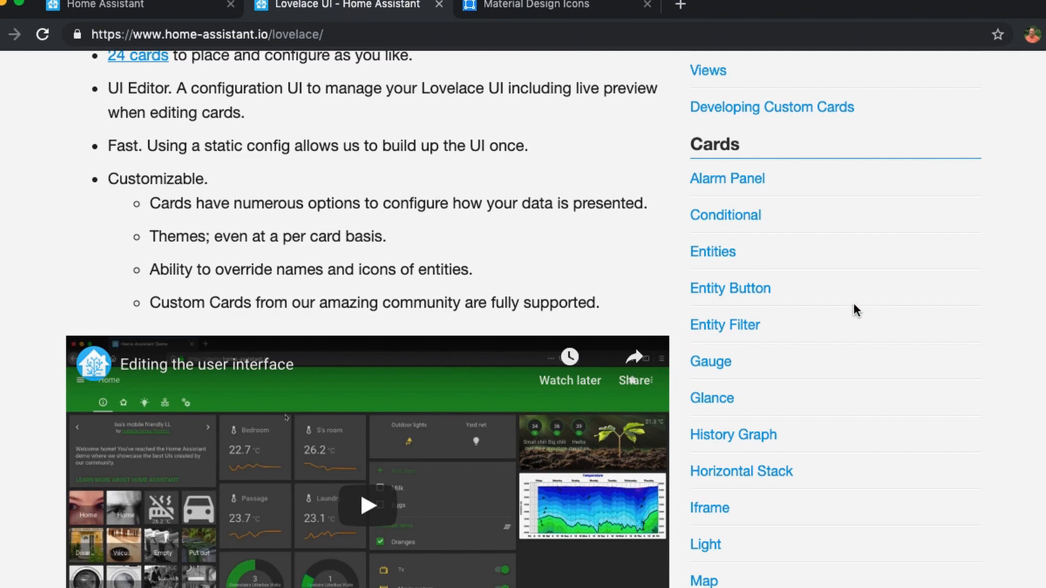
scroll(855, 305, "down", 1)
left_click(773, 458)
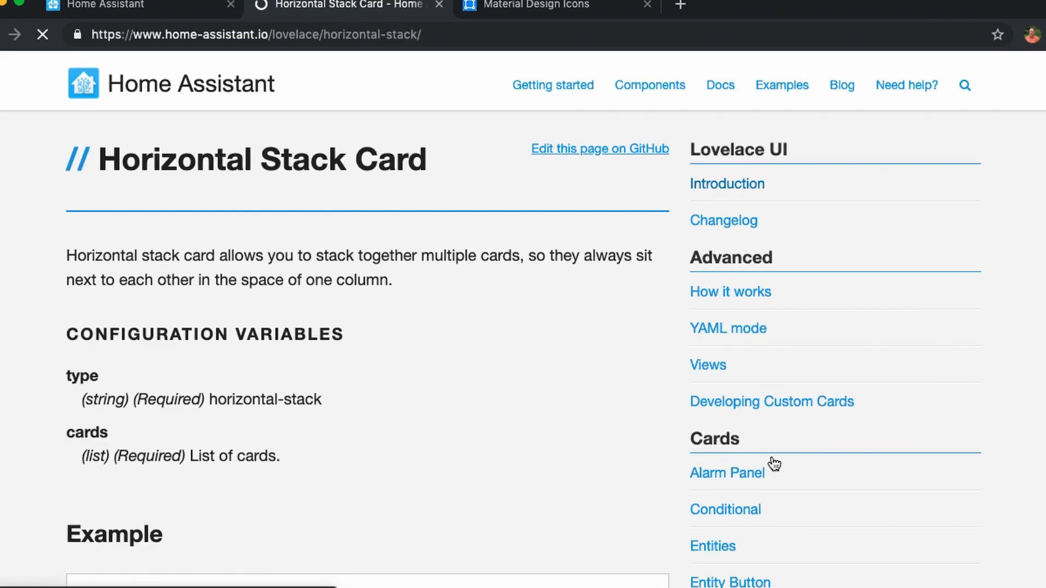
scroll(440, 386, "down", 10)
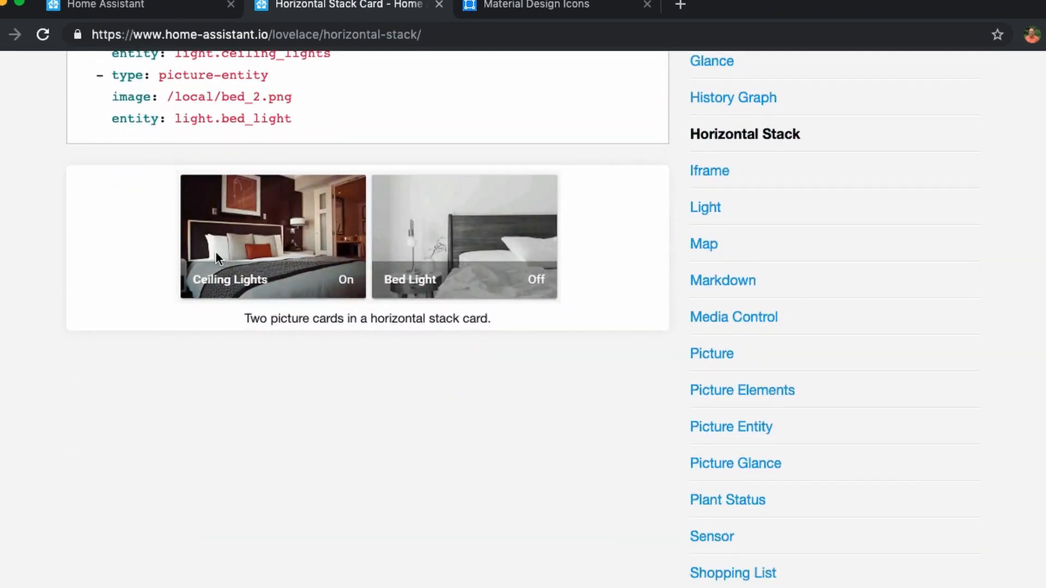
scroll(276, 234, "up", 10)
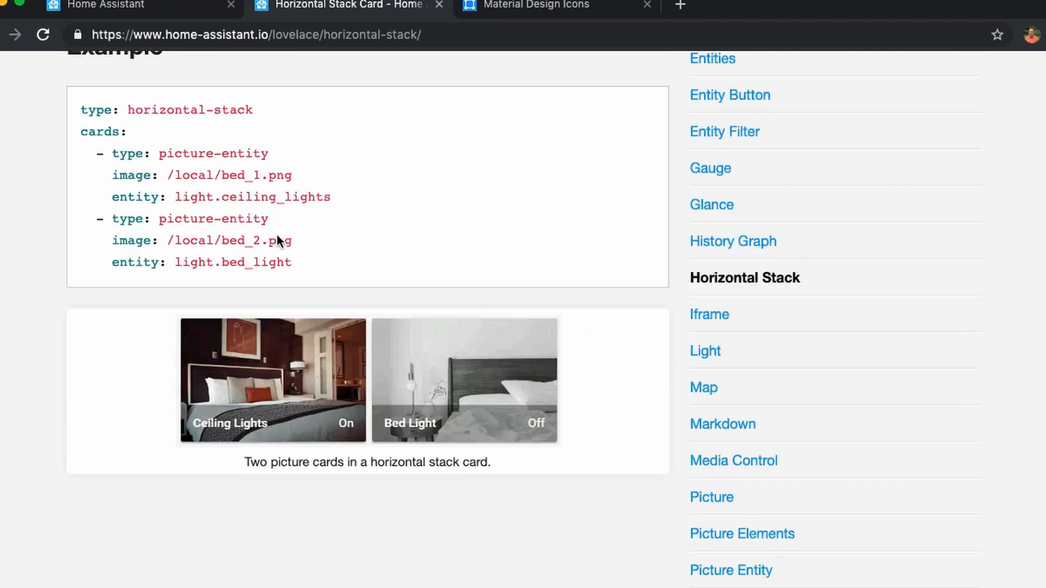
- Copy the whole example YAML of the Horizontal Stack card from the documentation
scroll(277, 234, "down", 4)
left_click_drag(292, 433, 67, 276)
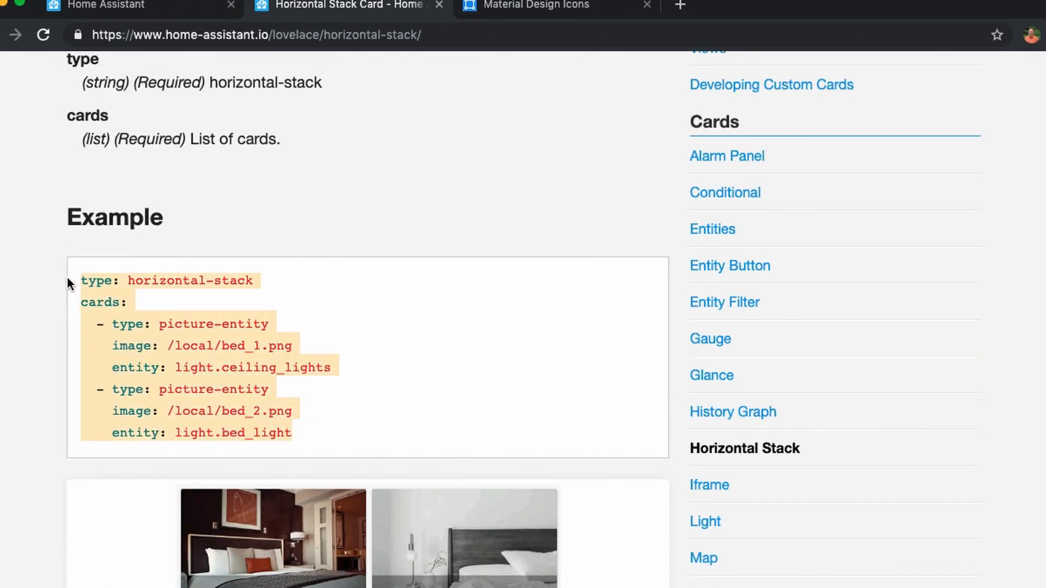
right_click(114, 290)
left_click(155, 325)
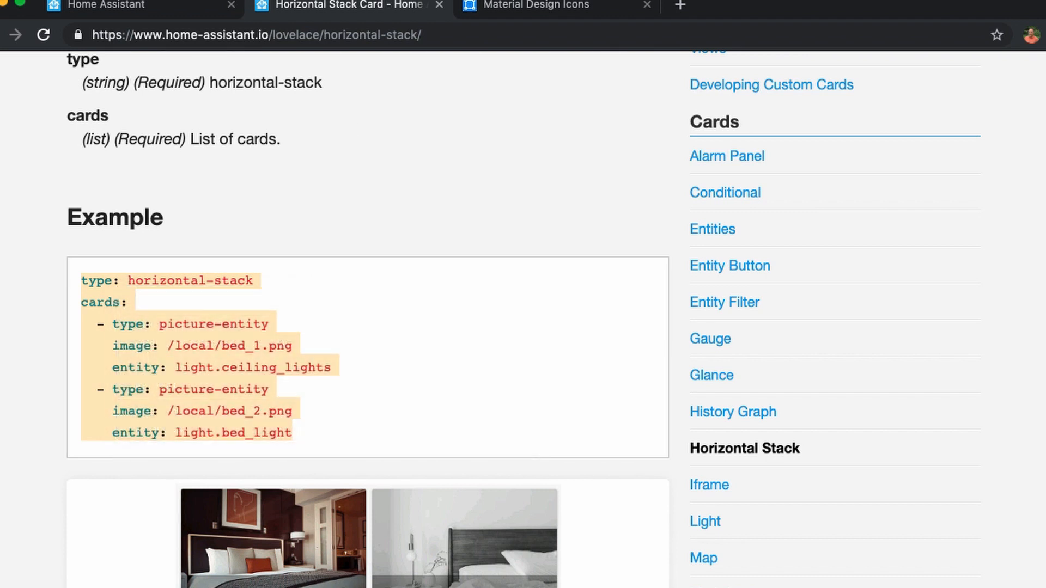
- Switch to the Home Assistant dashboard and put the home view into UI configuration mode
left_click(176, 6)
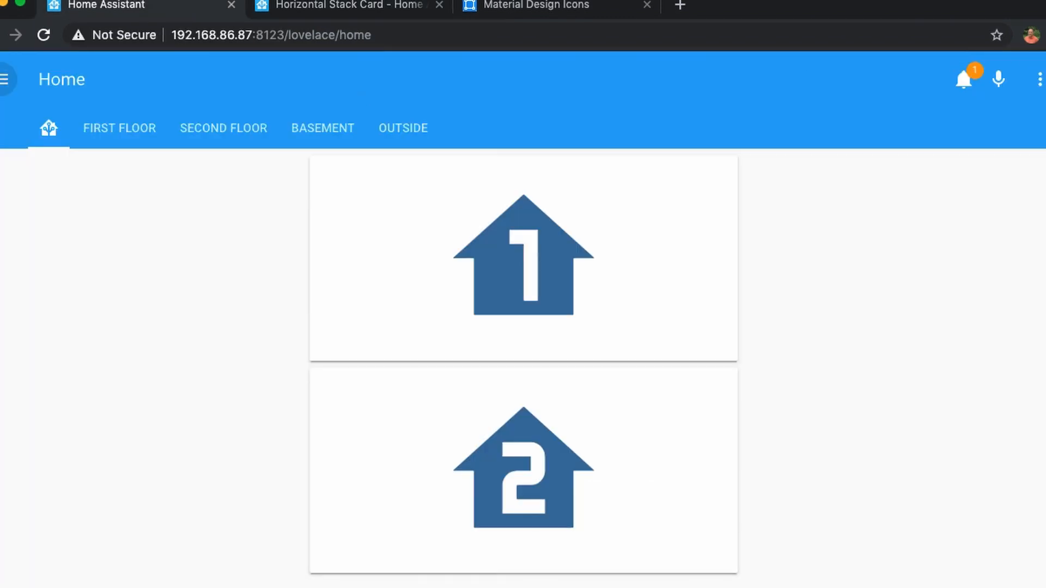
left_click(1039, 79)
left_click(1027, 123)
scroll(1026, 381, "down", 2)
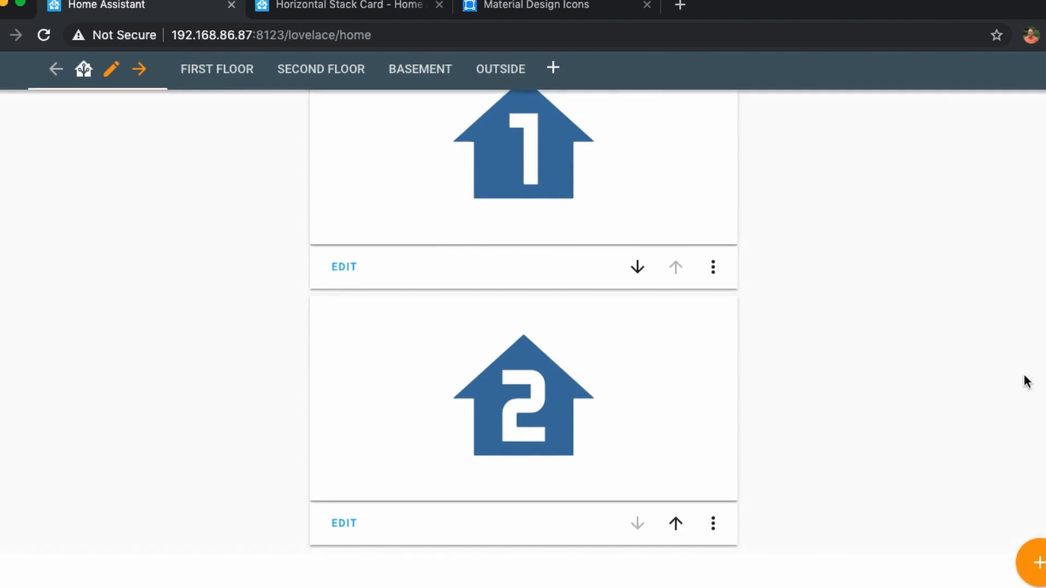
left_click(1021, 565)
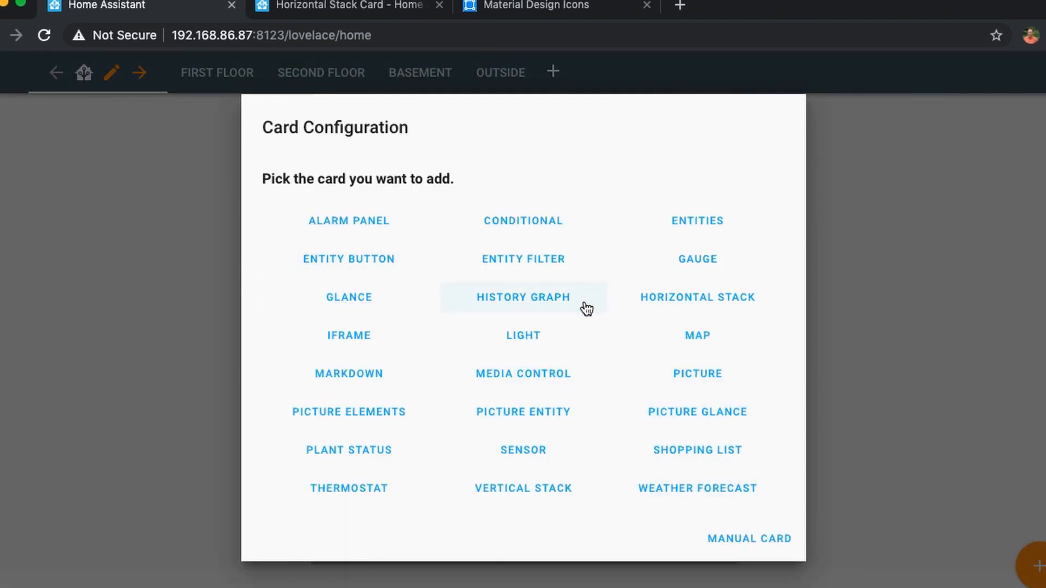
left_click(640, 298)
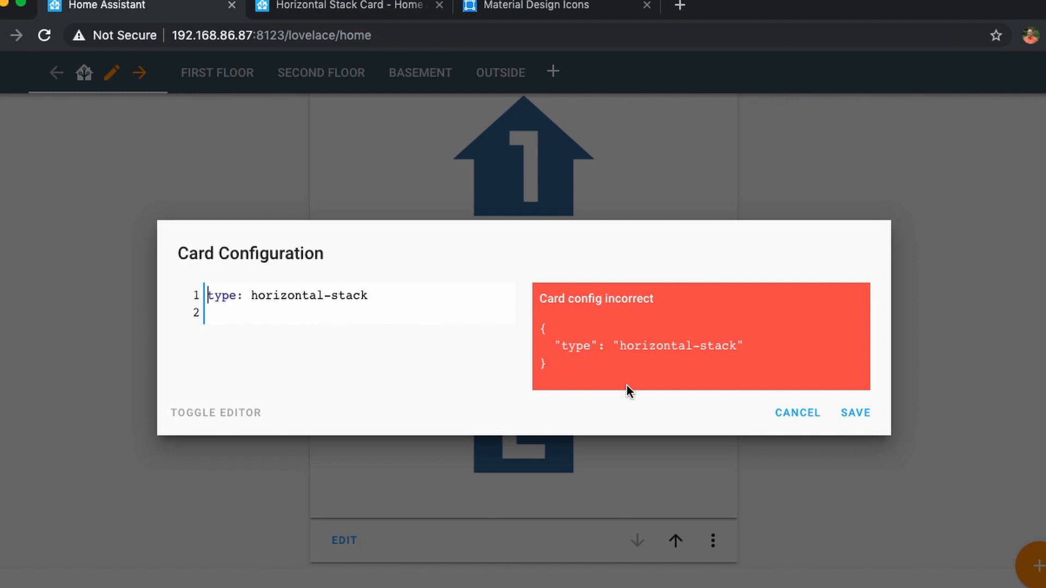
left_click(781, 412)
- Add a manual card to the home view with the copied horizontal-stack example as its YAML and save it
left_click(1019, 569)
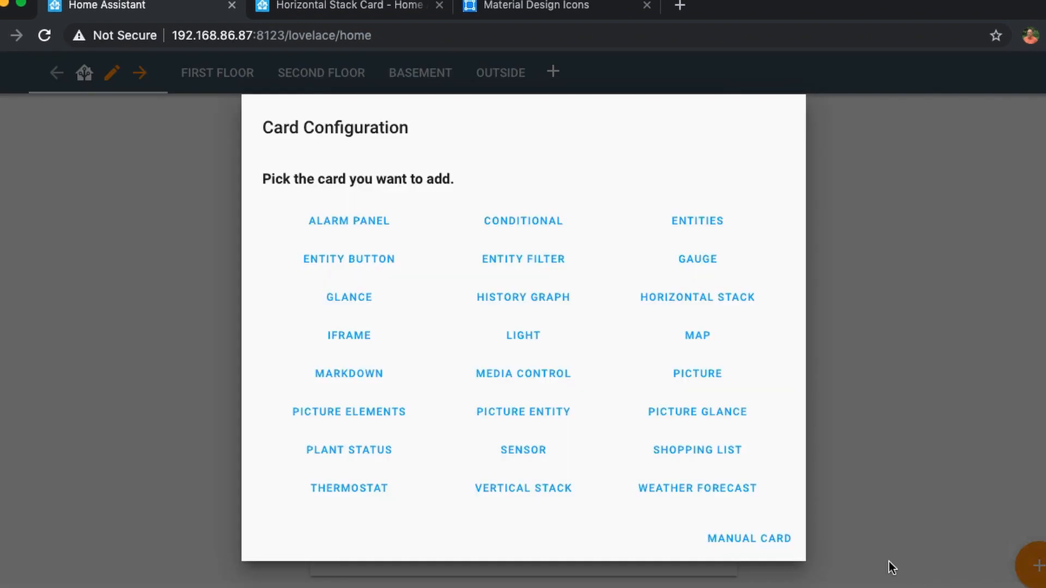
left_click(689, 537)
key("ctrl+a")
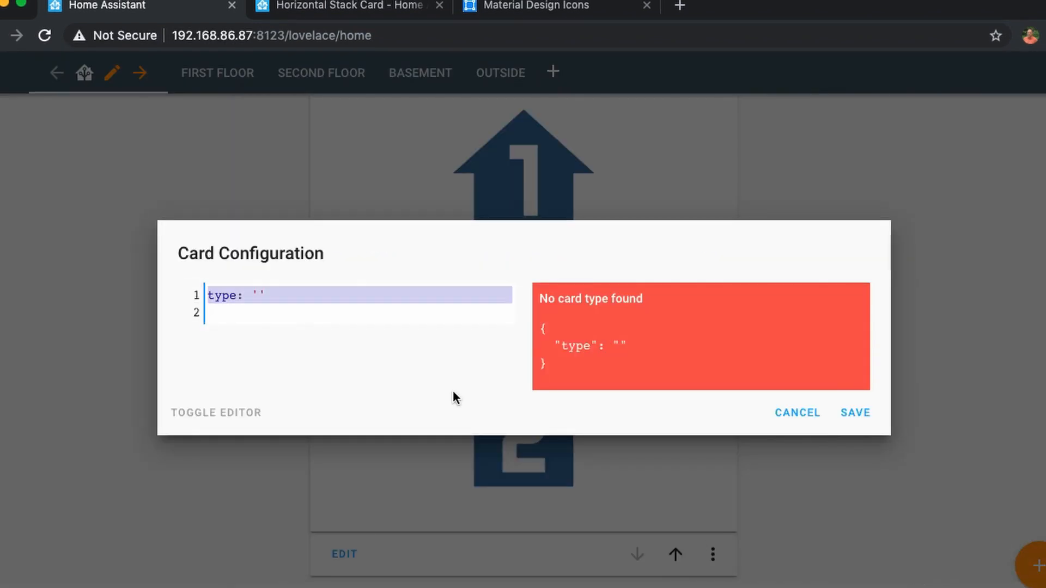
type("type: horizontal-stack cards:   - type: picture-entity     image: /local/bed_1.png     entity: light.ceiling_lights   - type: picture-entity     image: /local/bed_2.png     entity: light.bed_light")
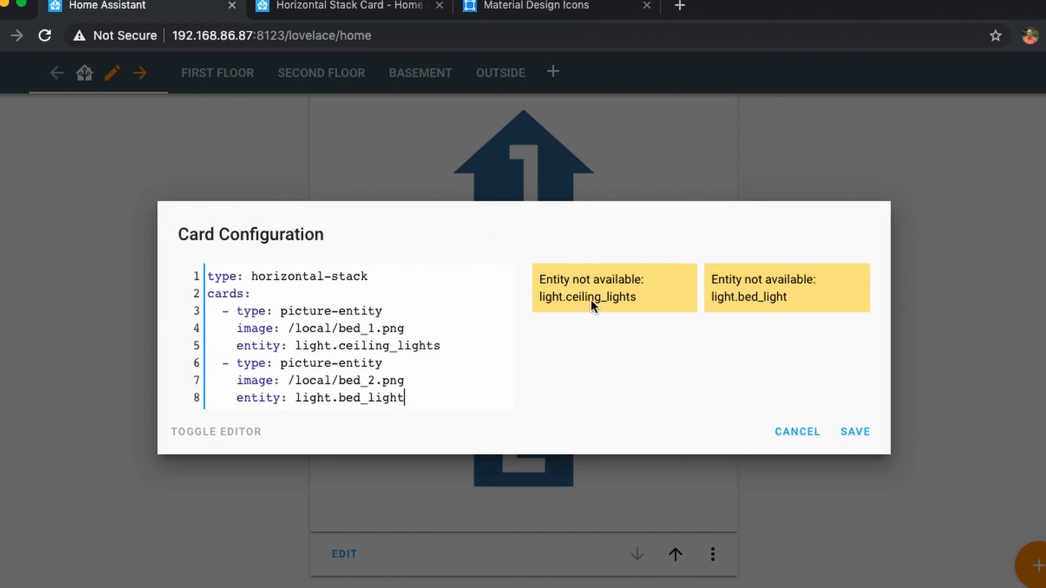
left_click(853, 431)
- Open the first-floor button card's configuration and enter "first" as its navigation path
scroll(852, 429, "down", 4)
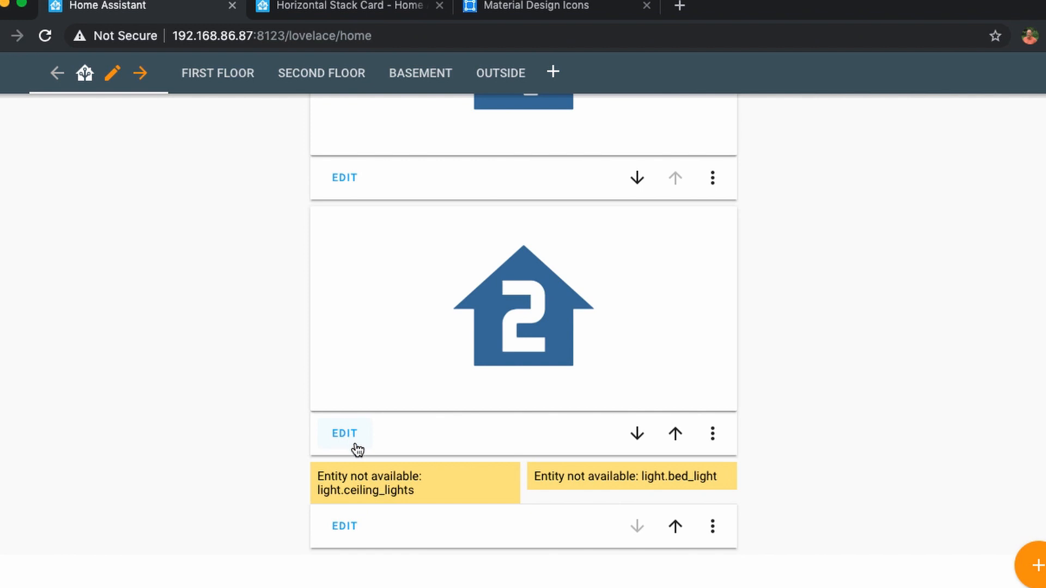
scroll(355, 446, "up", 3)
left_click(353, 308)
left_click(231, 469)
type("first")
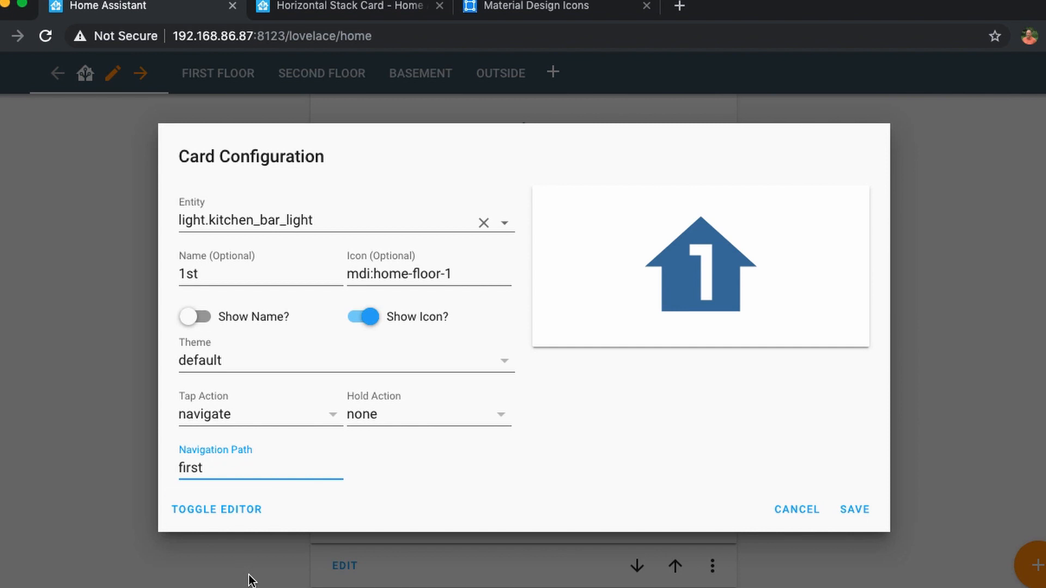
- Show the first-floor button card as YAML, copy its whole entity-button code and save the card
left_click(214, 509)
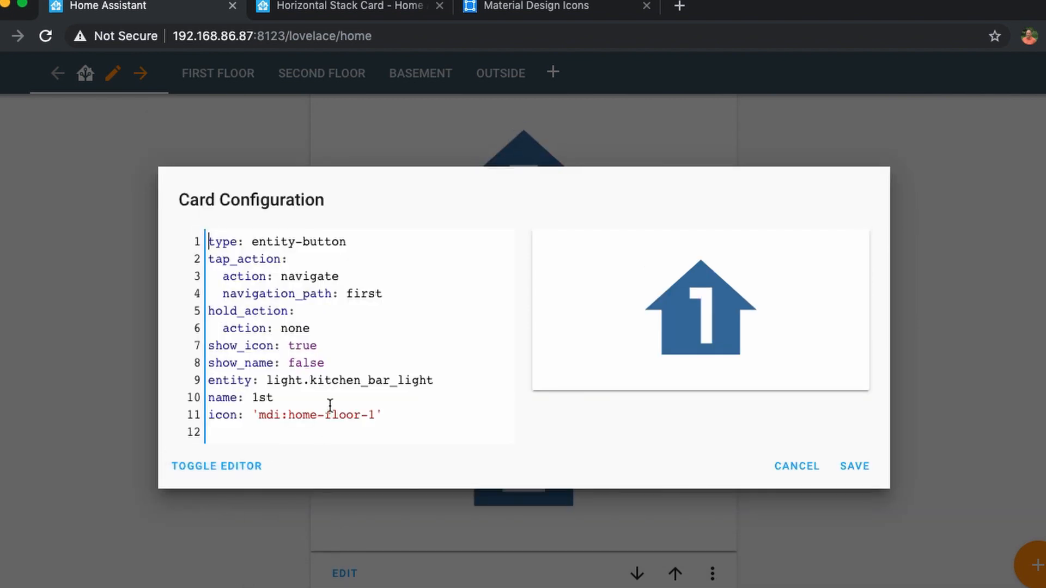
left_click_drag(383, 413, 166, 251)
key("super+c")
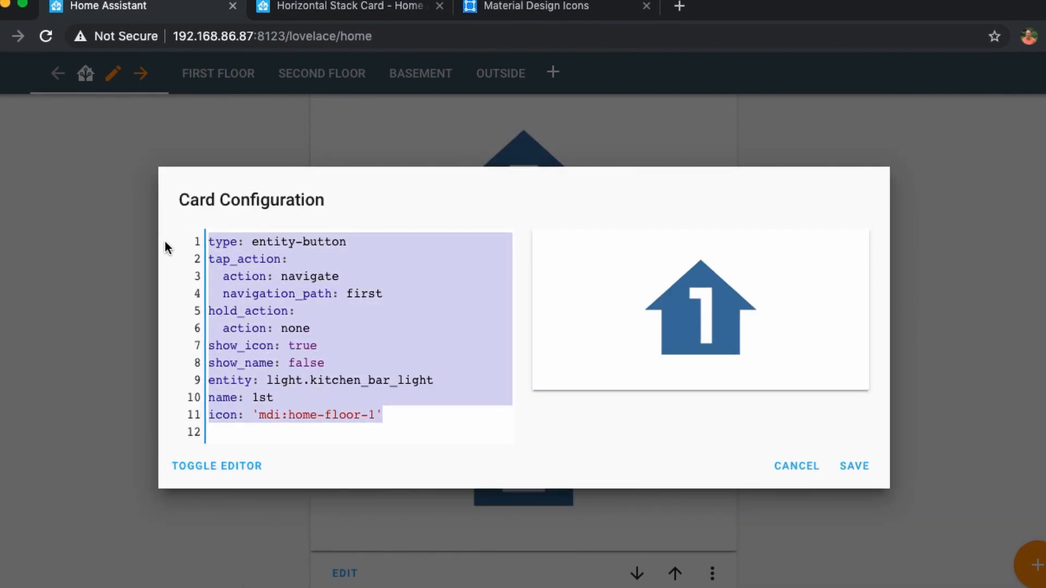
left_click(851, 470)
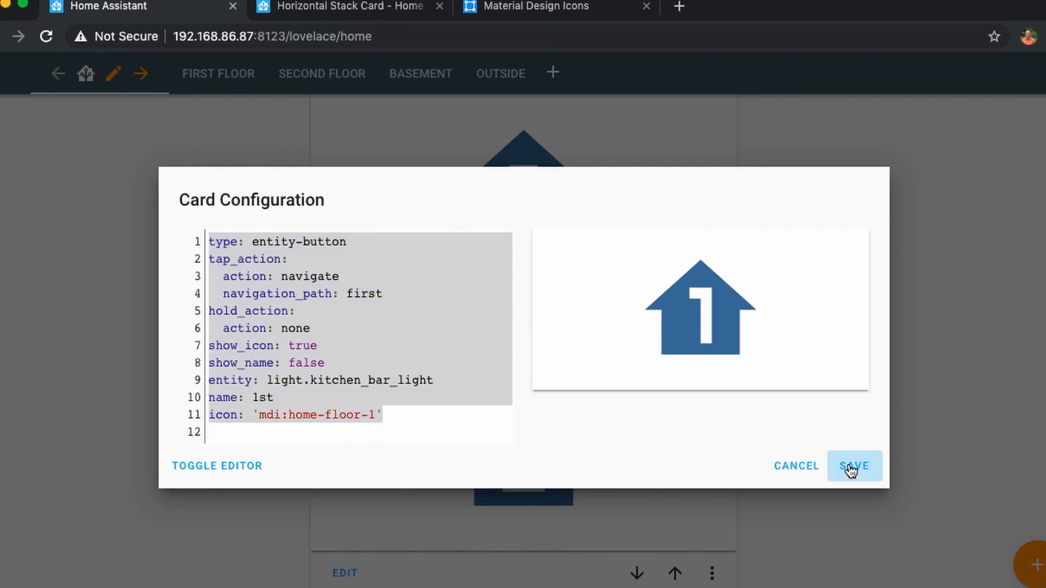
- Paste the entity-button YAML below the two picture-entity entries in the horizontal stack card, leaving two blank lines between them
scroll(914, 528, "down", 3)
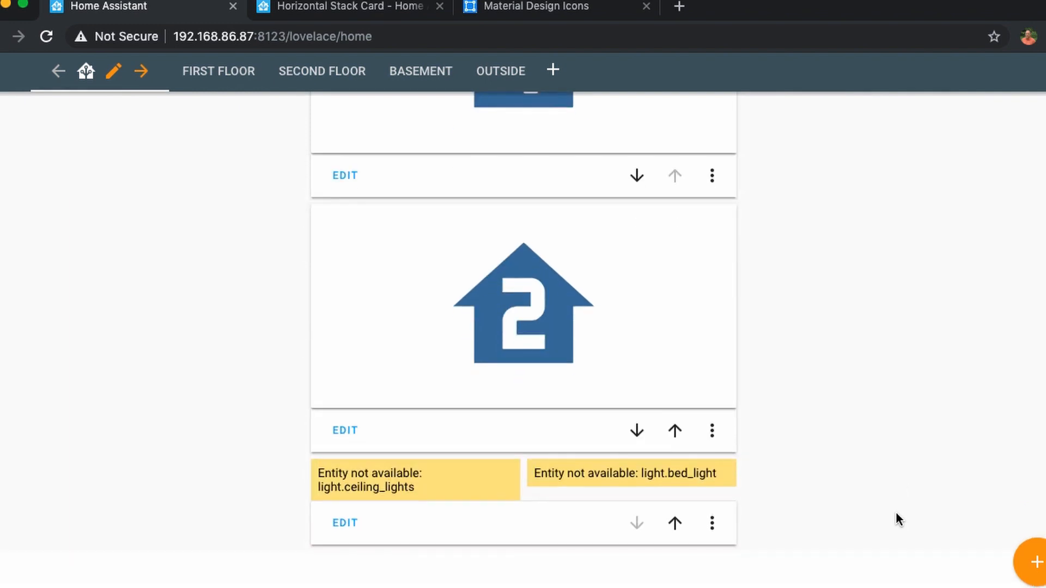
left_click(340, 527)
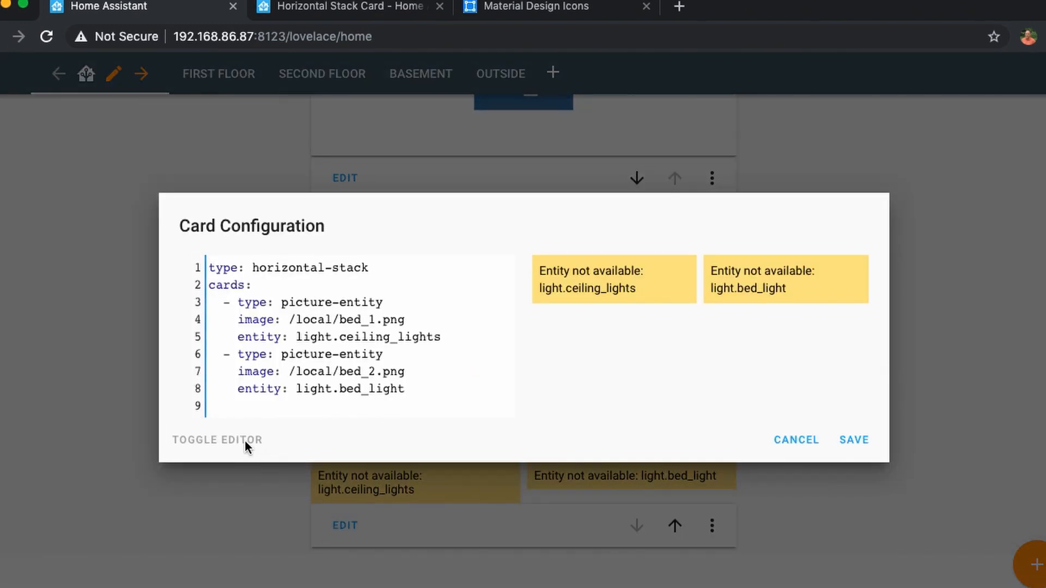
left_click(424, 394)
key("Return")
key("Return")
key("Return")
key("Return")
key("Return")
key("Return")
key("Return")
key("Return")
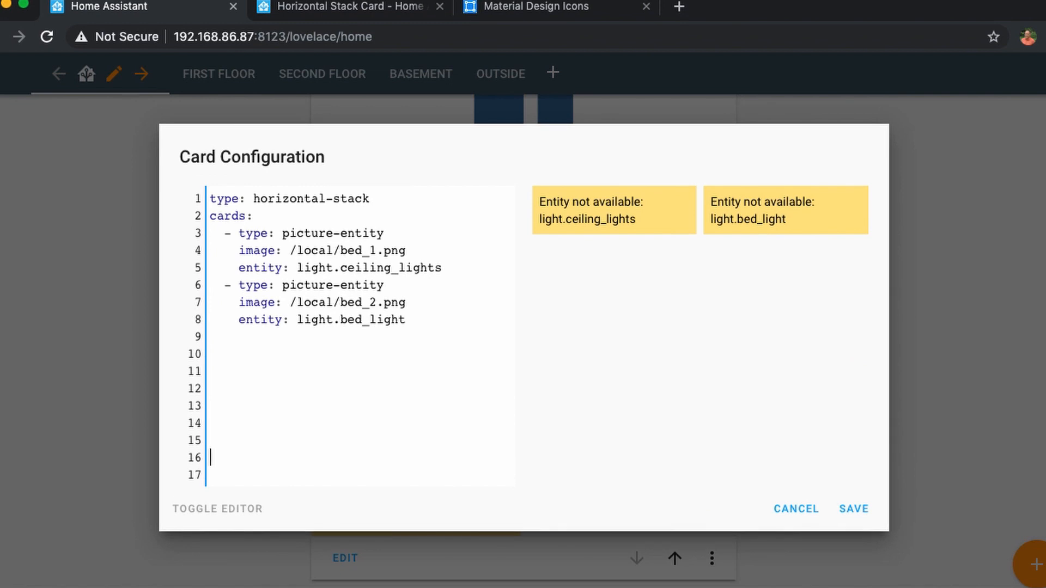
key("super+v")
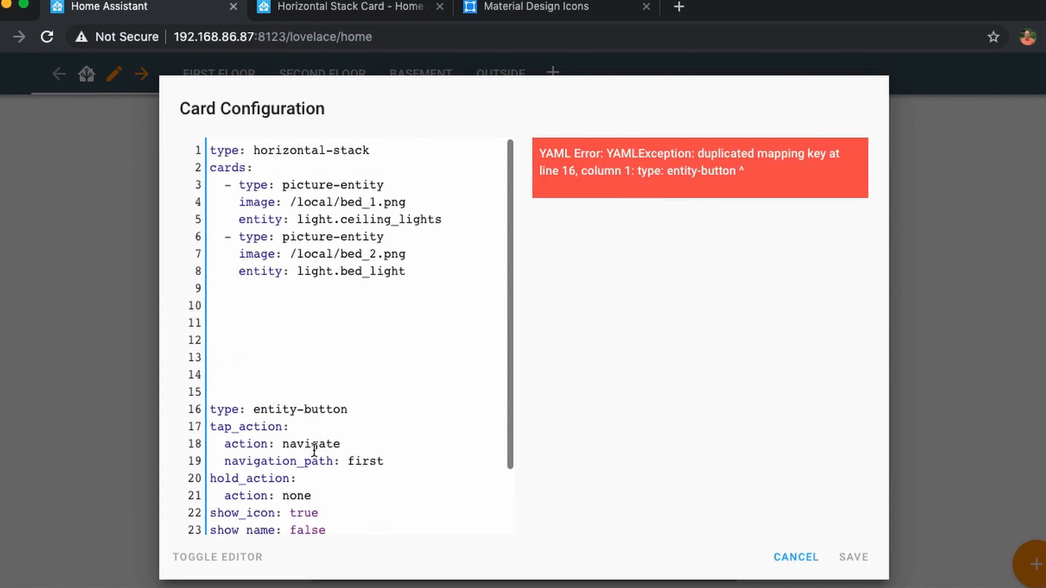
left_click_drag(259, 388, 189, 304)
key("BackSpace")
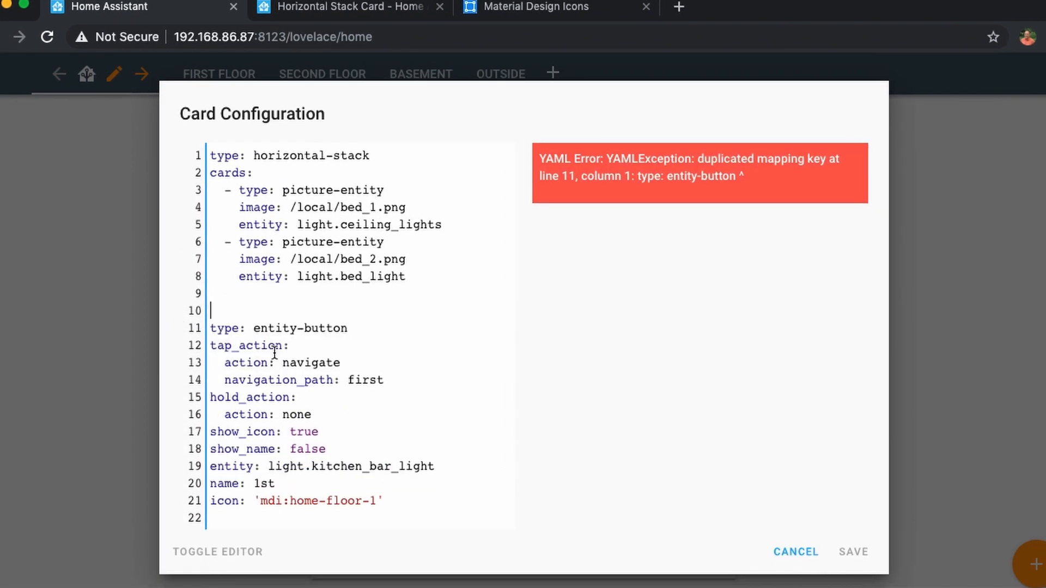
- Replace the first picture-entity entry's content with a copy of the entity-button YAML, pasted under its "- type:" line
left_click_drag(440, 225, 289, 187)
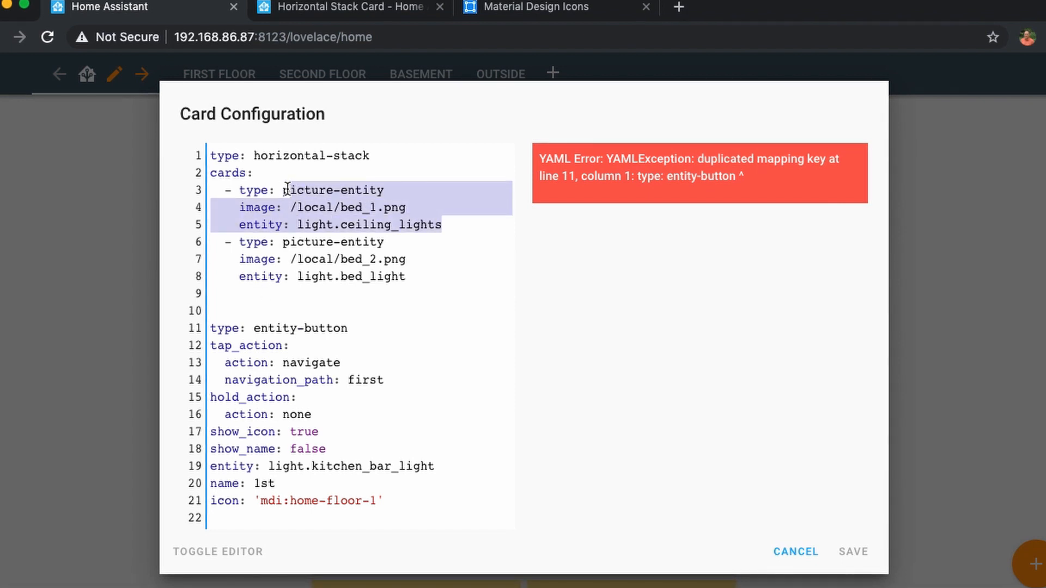
key("BackSpace")
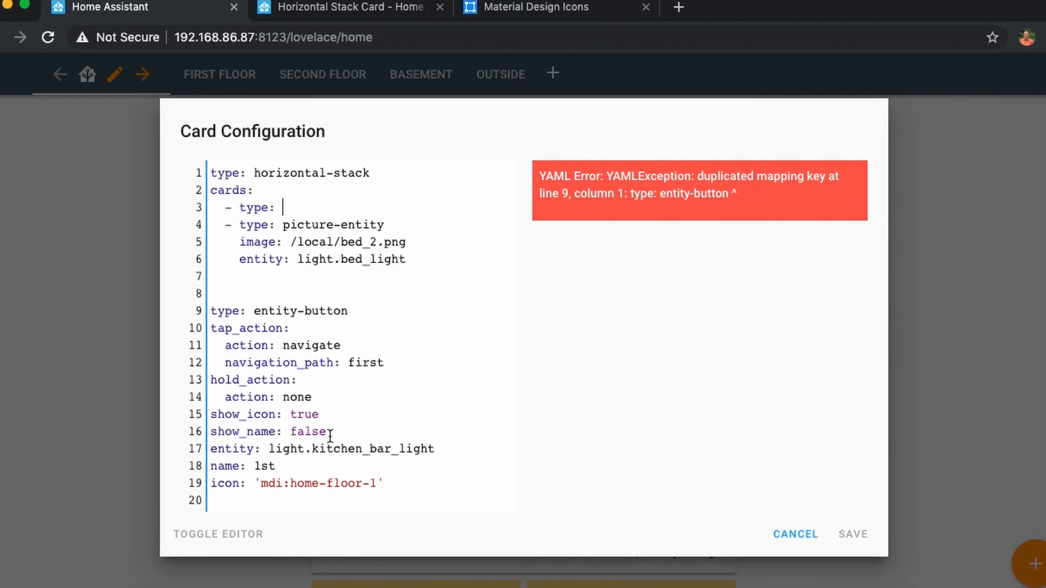
left_click_drag(384, 484, 51, 311)
key("super+c")
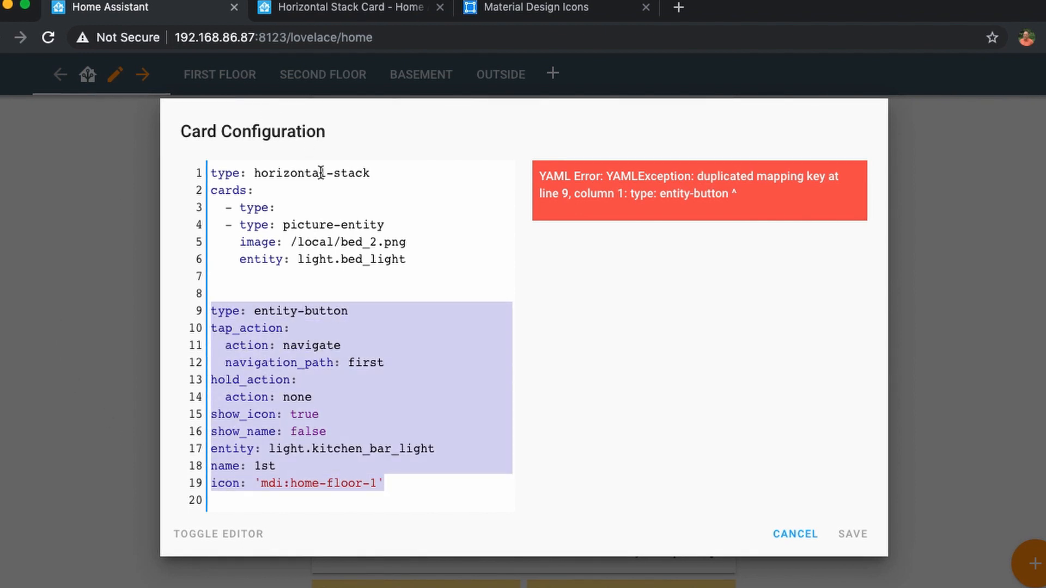
left_click(324, 213)
key("Return")
key("Return")
key("Return")
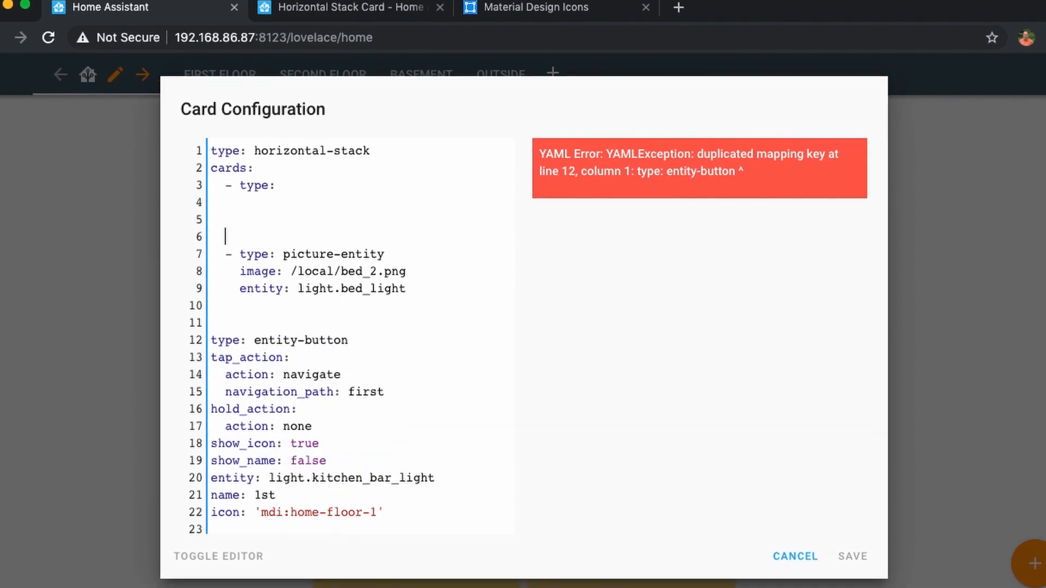
key("super+v")
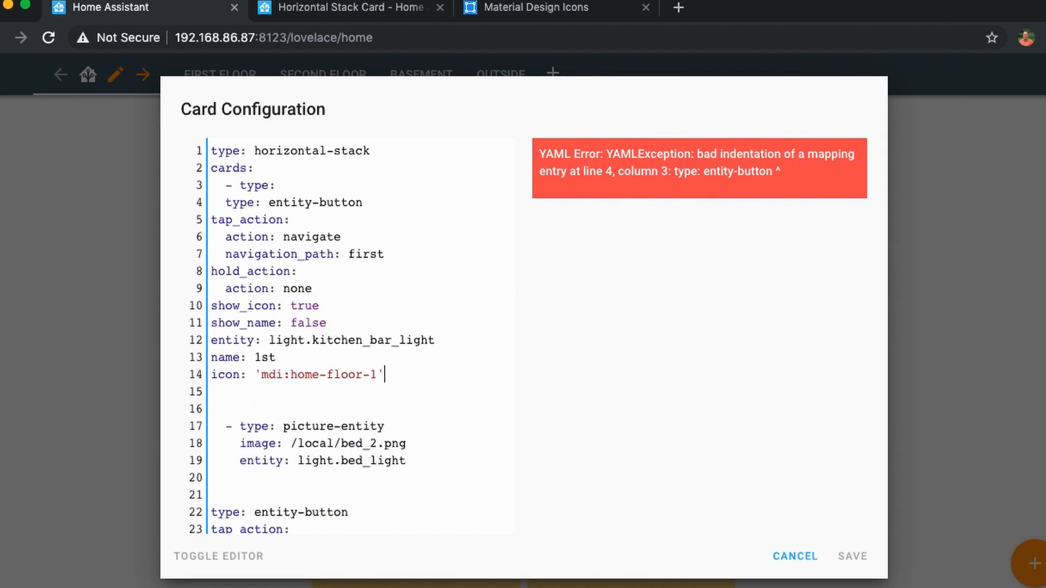
- Delete the remaining picture-entity entry with bed_2.png and light.bed_light from the stack's YAML
left_click_drag(429, 464, 91, 398)
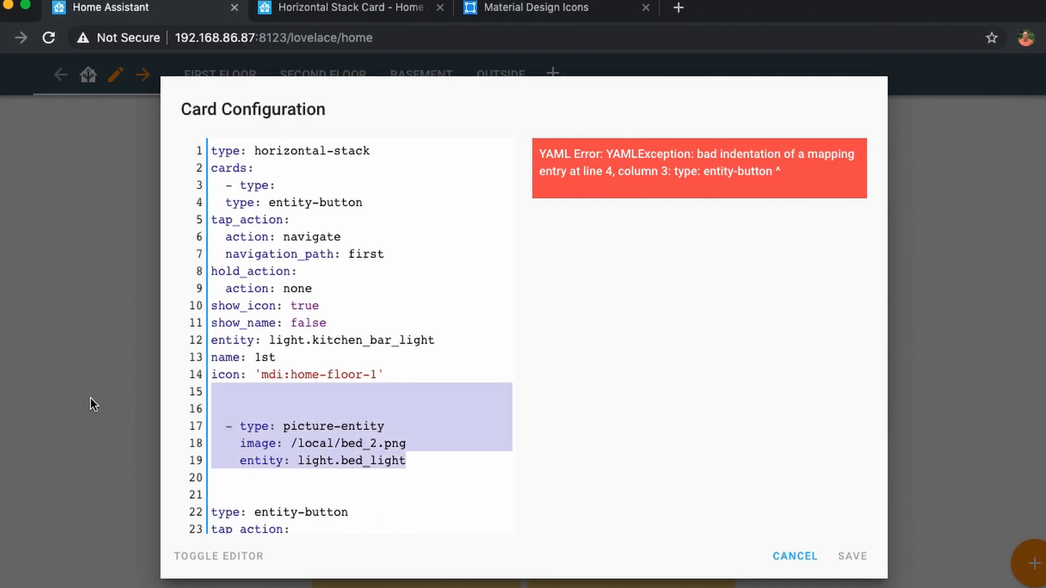
key("BackSpace")
key("BackSpace")
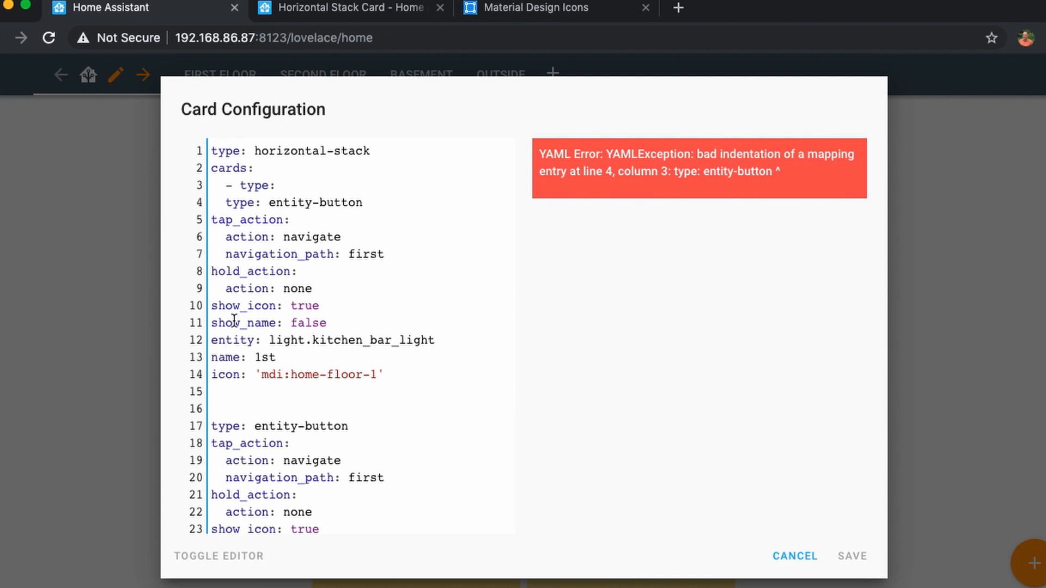
- Indent the first entity-button block's lines beneath the stack's "- type:" entry, nesting action: navigate and navigation_path deeper under tap_action
left_click(216, 202)
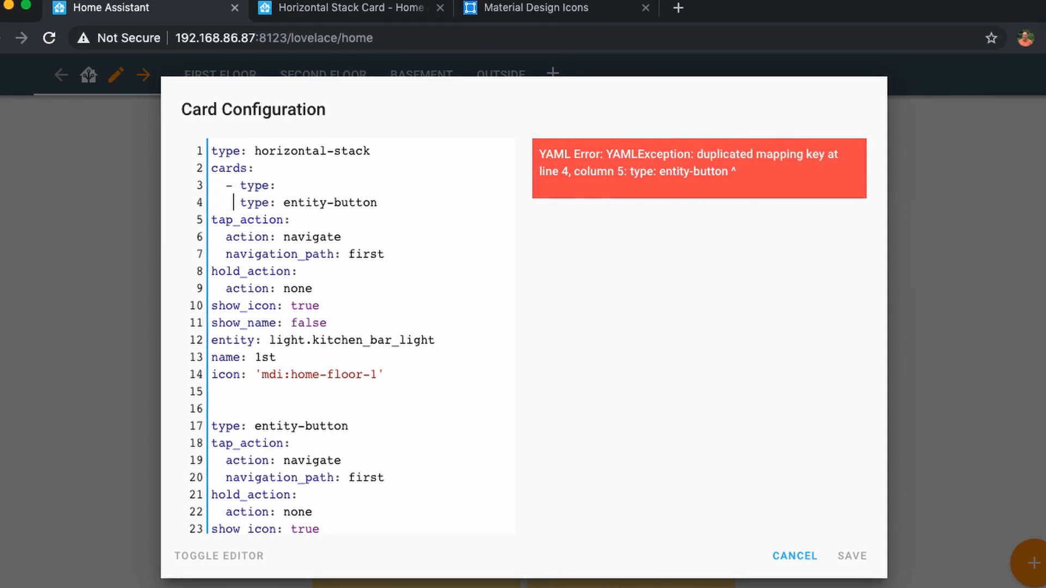
left_click(208, 220)
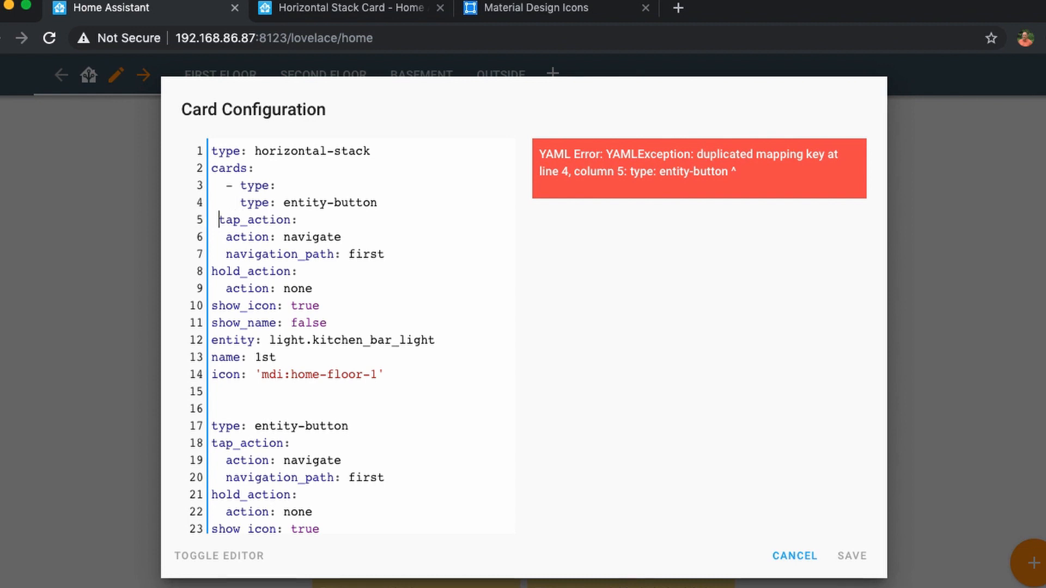
left_click(225, 237)
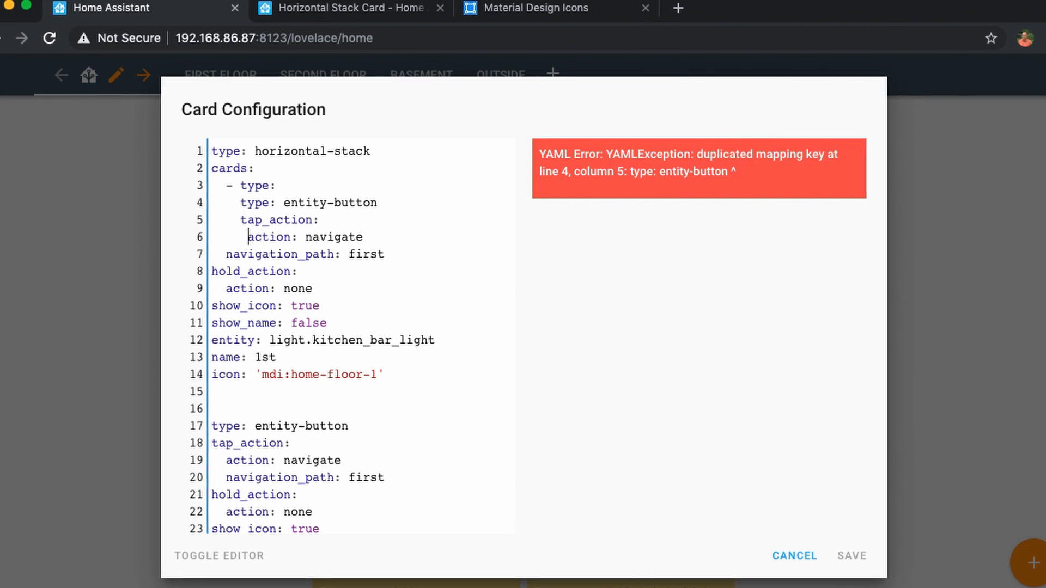
left_click(213, 256)
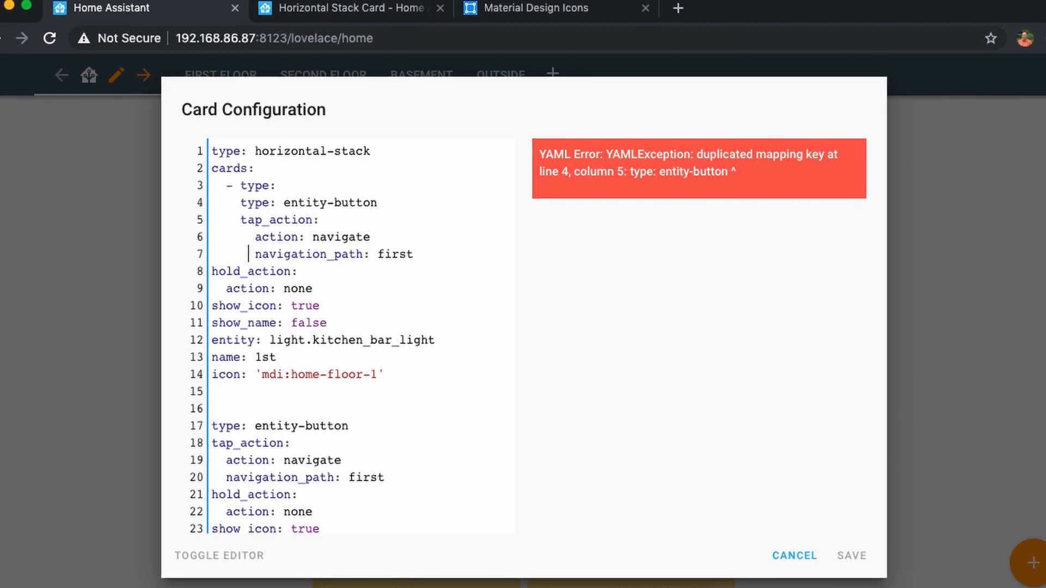
left_click(211, 271)
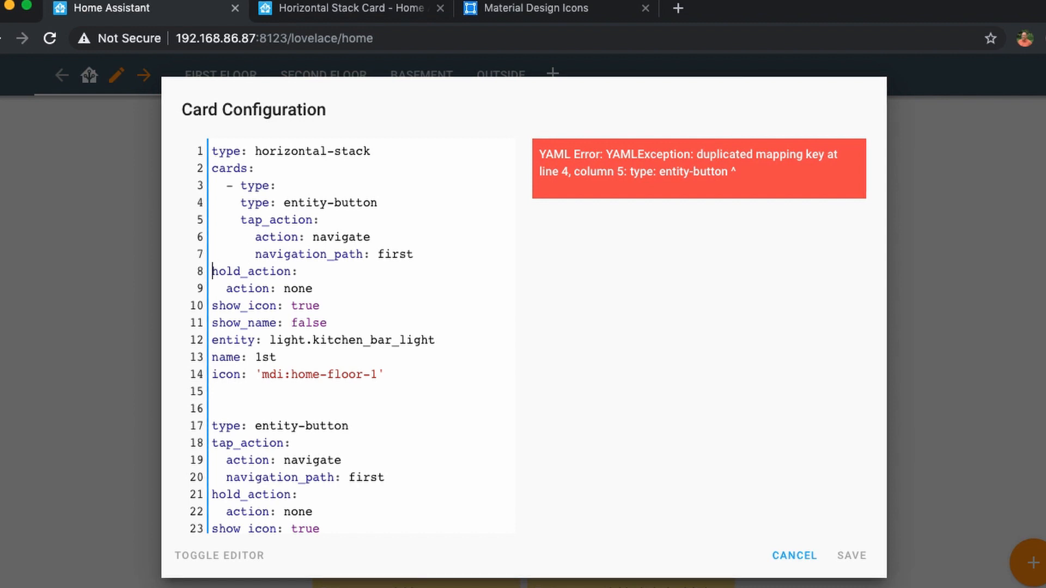
left_click(220, 281)
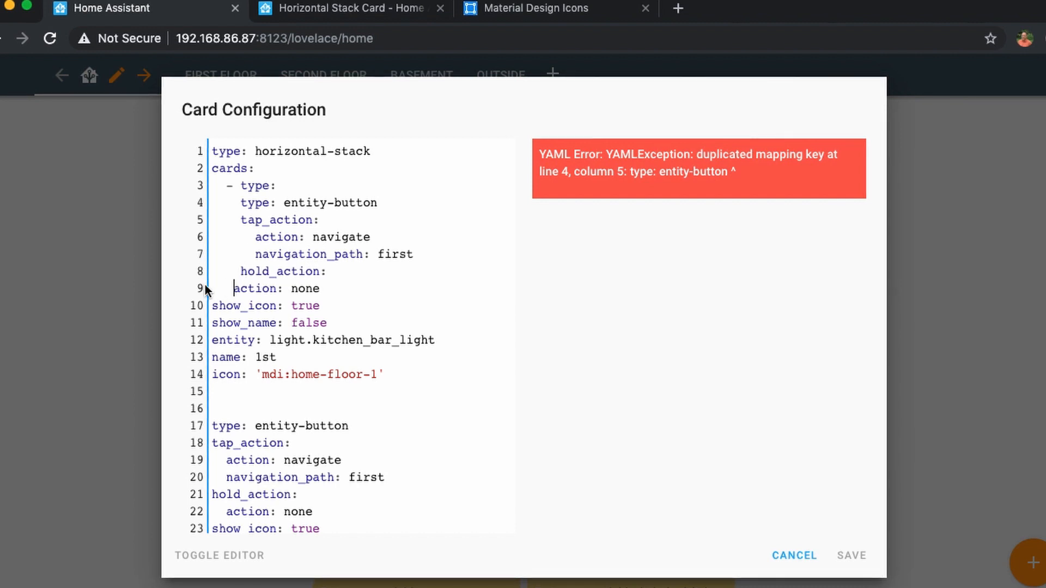
left_click(215, 308)
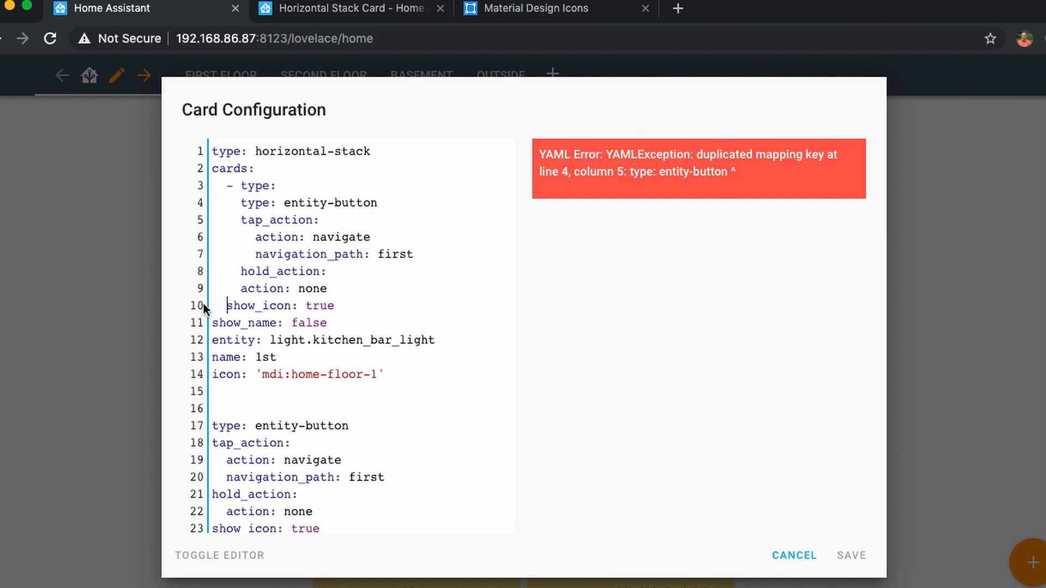
left_click(209, 323)
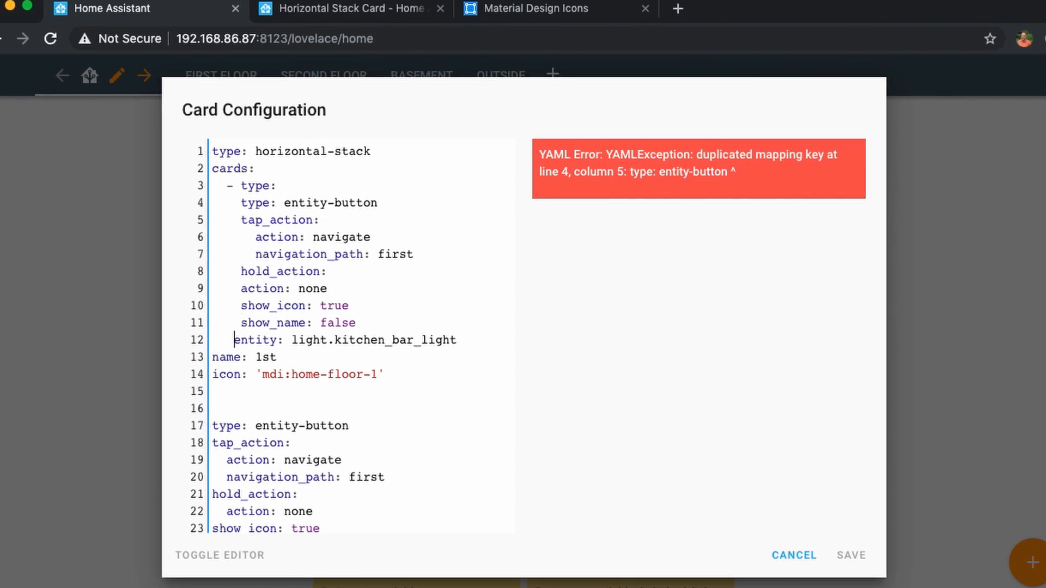
left_click(211, 356)
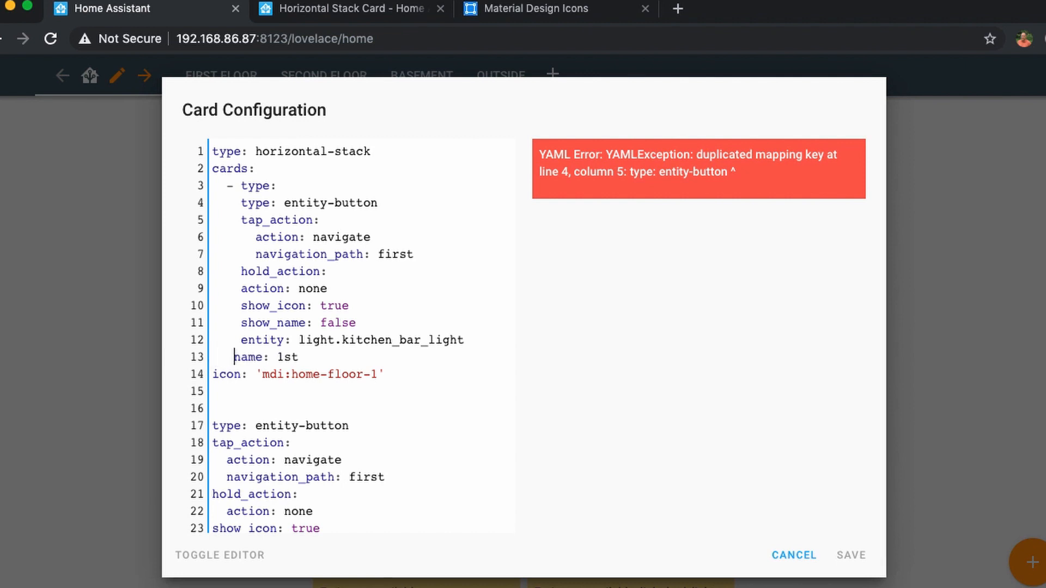
left_click(213, 374)
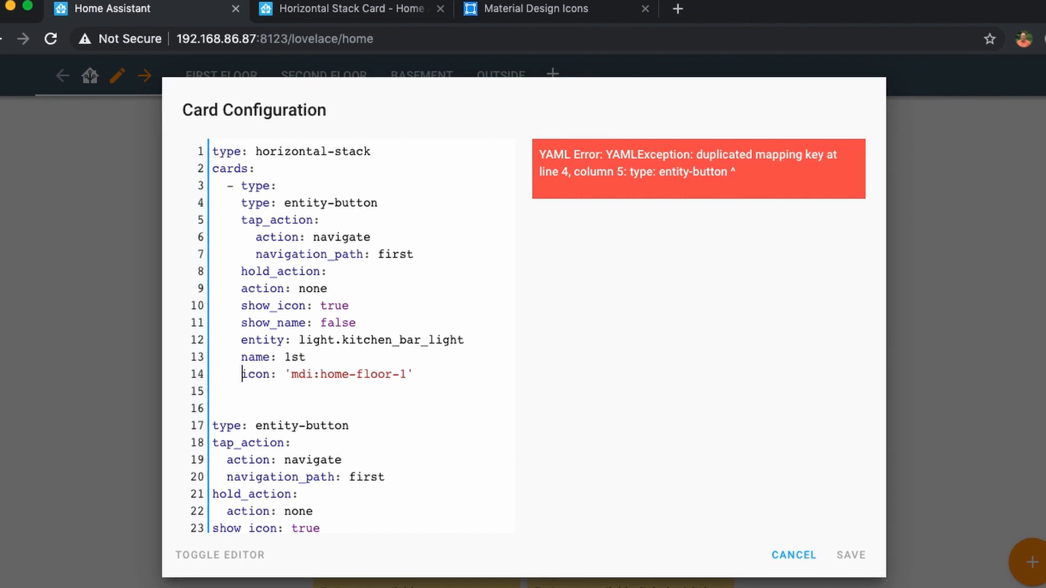
- Delete the unindented duplicate entity-button block and the leftover blank line below the indented entry
left_click_drag(213, 406, 305, 518)
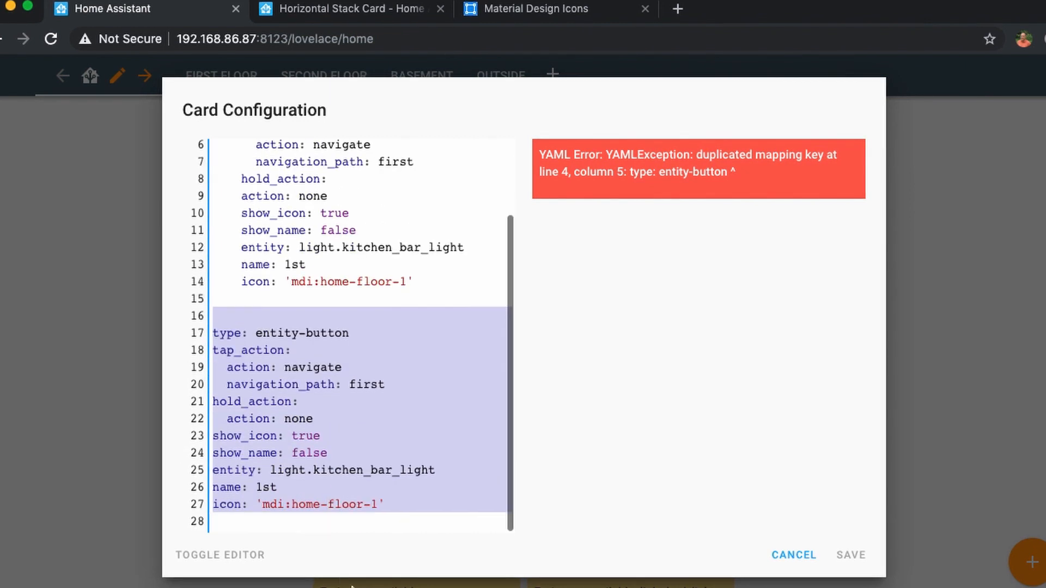
key("BackSpace")
key("BackSpace")
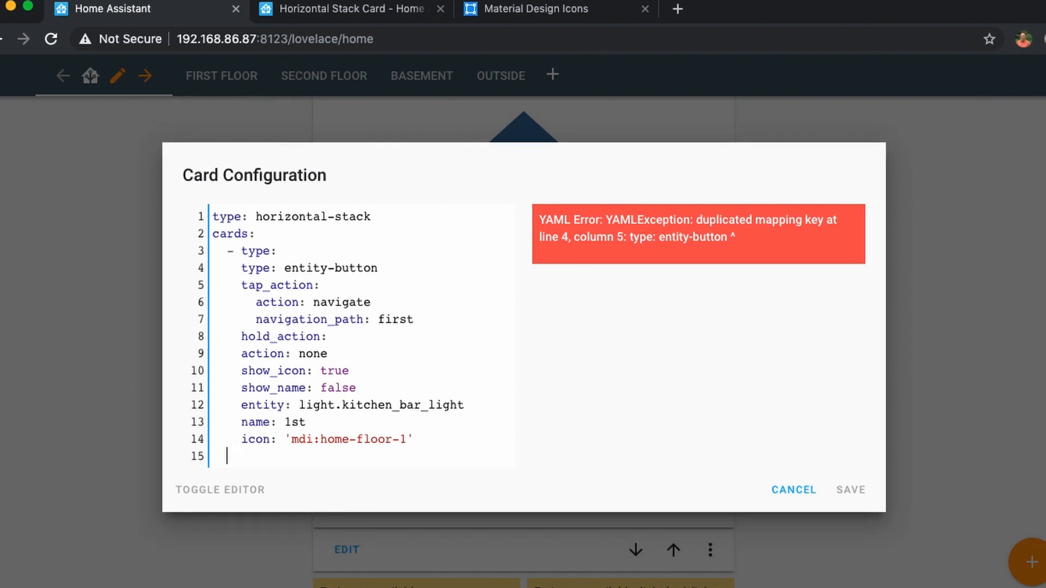
key("BackSpace")
- Remove the "name: 1st" line from the entity-button entry
left_click_drag(326, 432, 73, 436)
key("BackSpace")
key("BackSpace")
left_click_drag(384, 404, 80, 392)
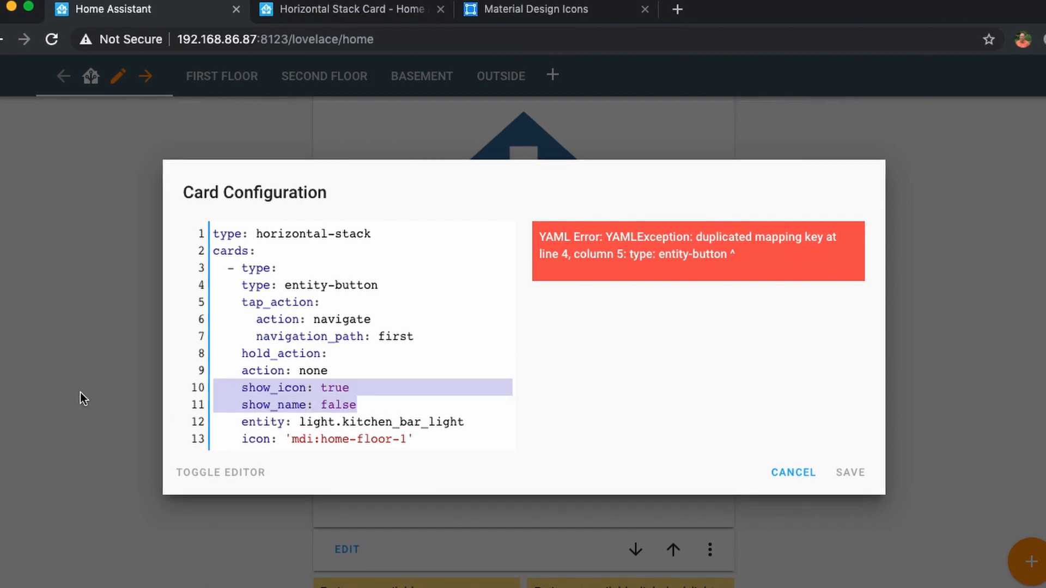
left_click_drag(80, 392, 80, 408)
left_click(213, 388)
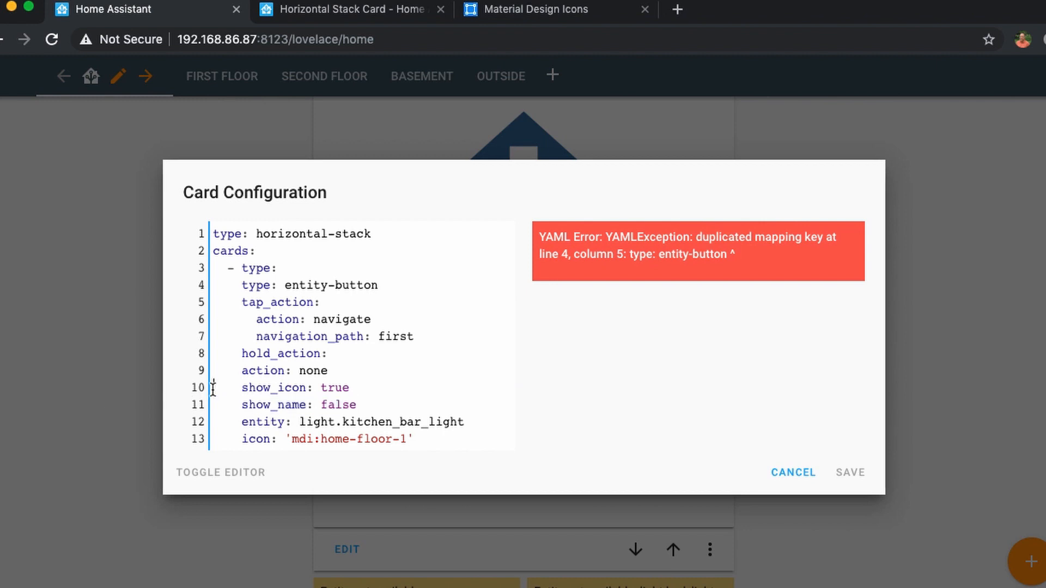
type("//")
key("BackSpace")
key("BackSpace")
key("BackSpace")
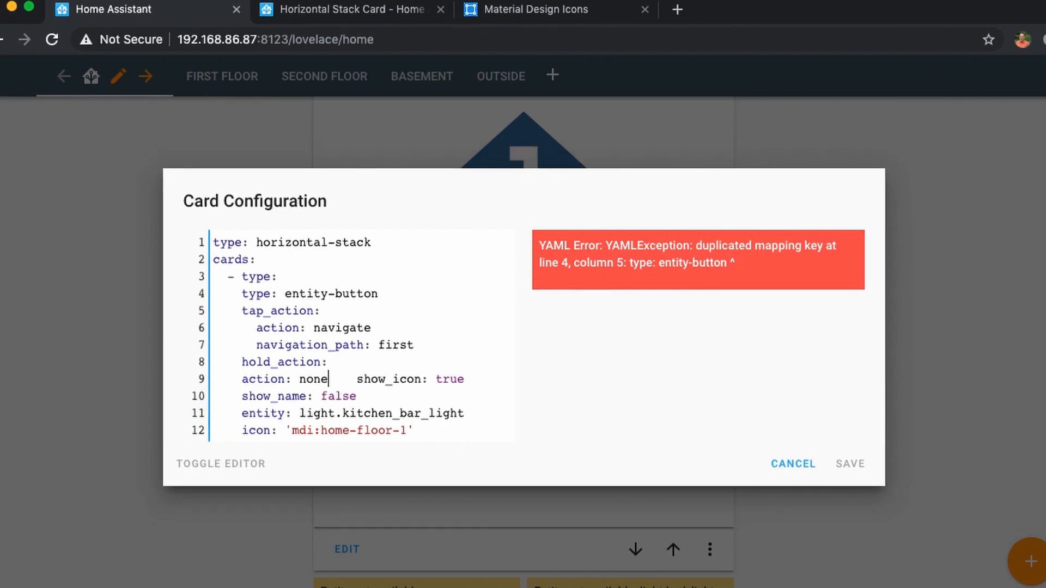
key("Return")
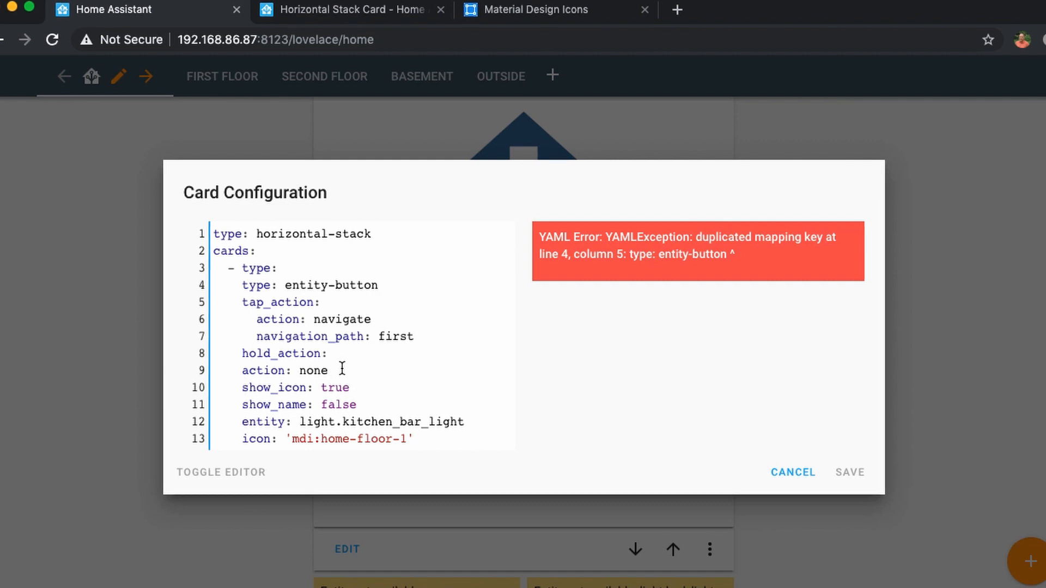
- Remove the "hold_action:" line from the entity-button entry
left_click_drag(341, 354, 161, 361)
key("BackSpace")
key("BackSpace")
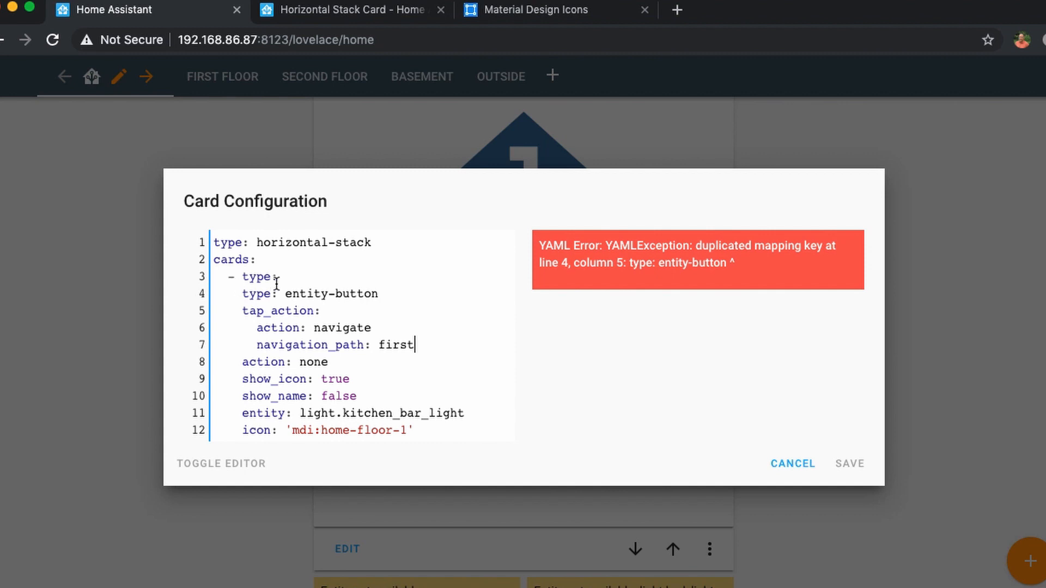
- Remove the empty type key after the list dash, join "type: entity-button" onto that line as "- type: entity-button", and save the card
left_click_drag(278, 279, 254, 278)
key("BackSpace")
key("BackSpace")
key("BackSpace")
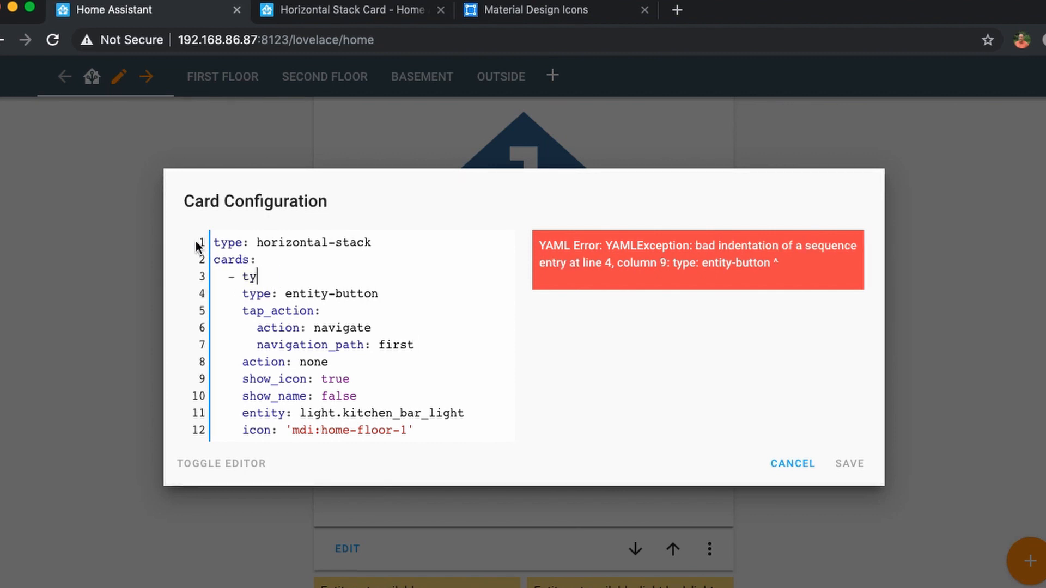
key("Down")
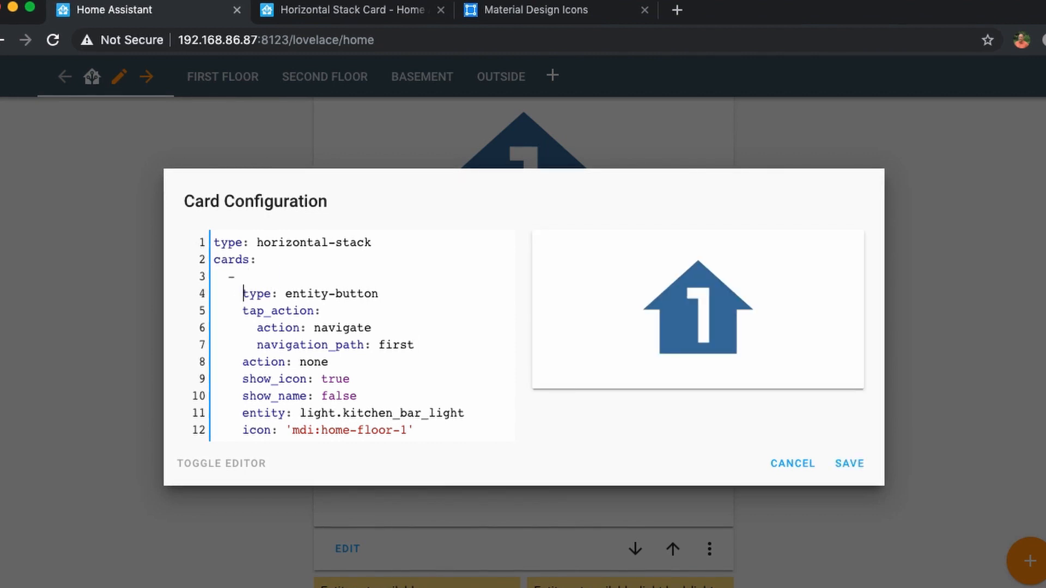
key("BackSpace")
key("BackSpace")
key("BackSpace")
key("BackSpace")
key("BackSpace")
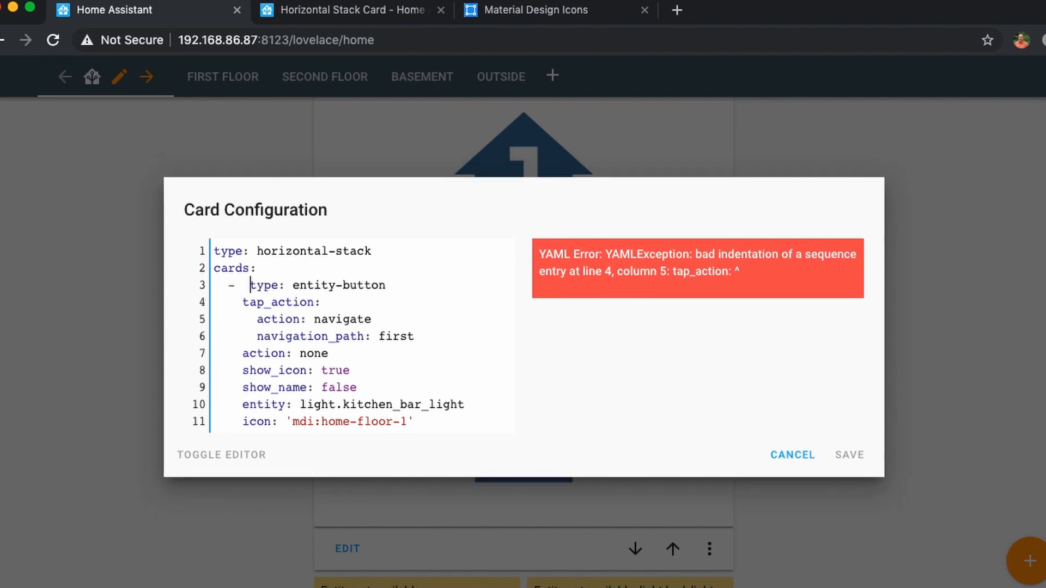
key("BackSpace")
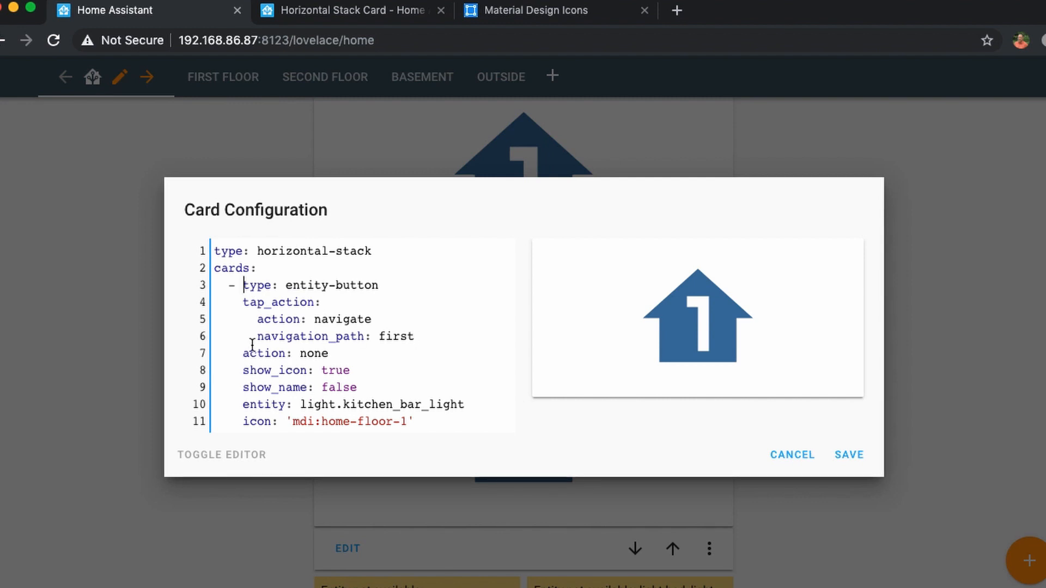
left_click(864, 453)
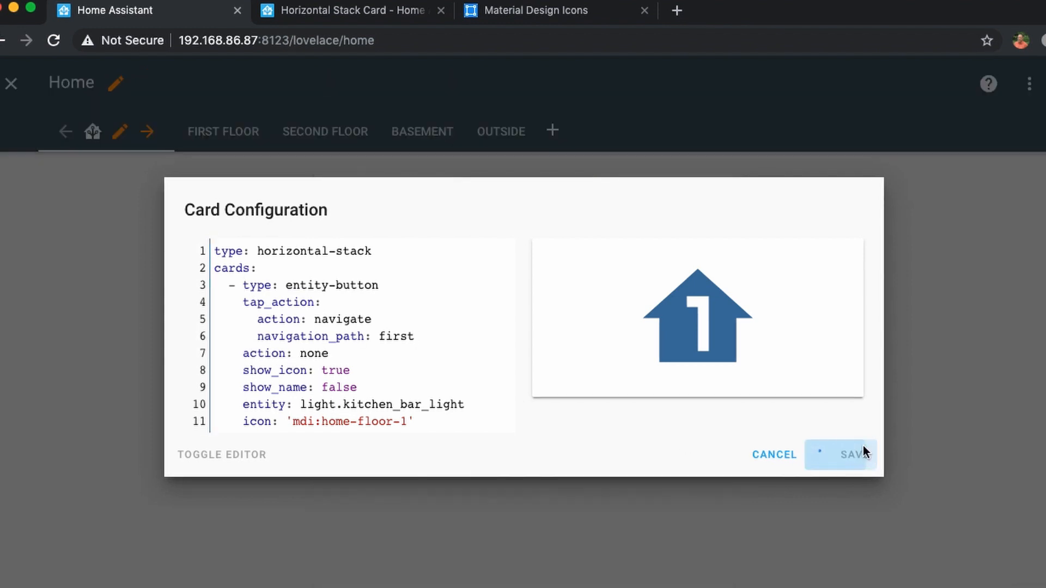
- Test the first-floor button of the saved horizontal stack card on the Home view
scroll(842, 425, "down", 5)
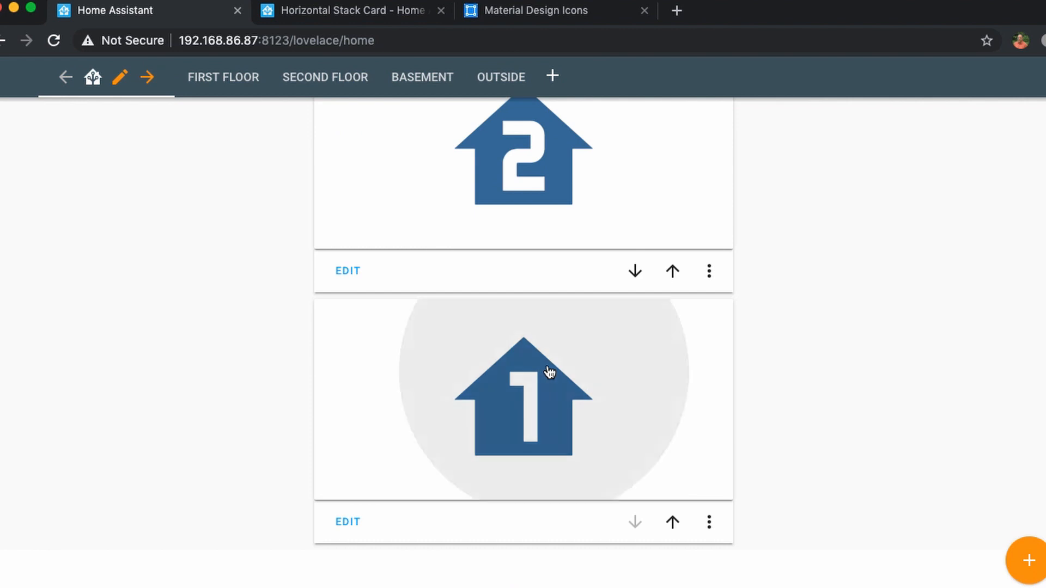
left_click(549, 372)
left_click(473, 257)
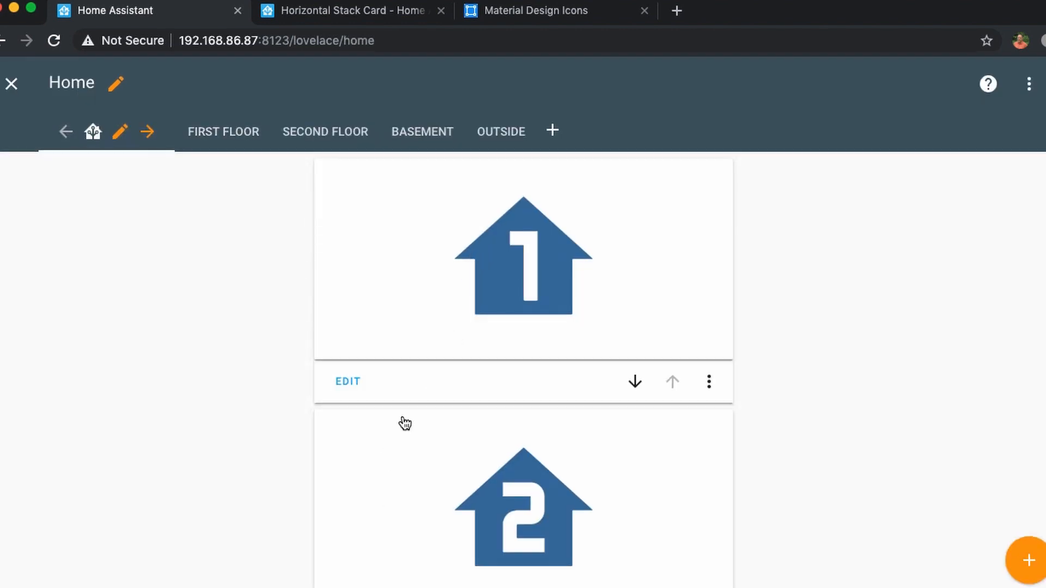
- Reopen the horizontal stack card for editing and copy its whole first-floor entity-button entry
scroll(404, 424, "down", 7)
scroll(406, 414, "up", 2)
scroll(413, 344, "down", 2)
left_click(341, 527)
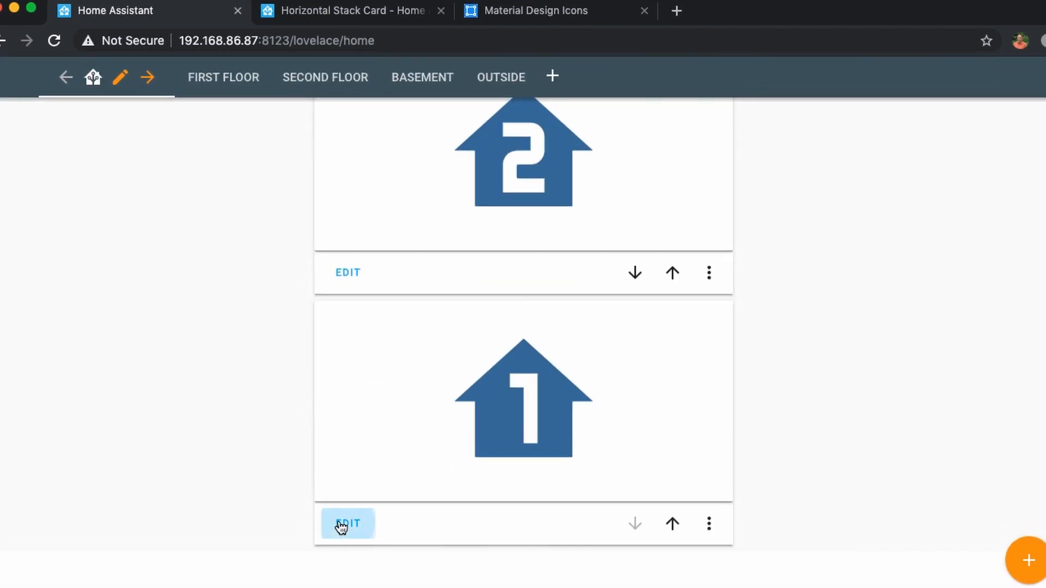
left_click_drag(415, 413, 120, 276)
key("ctrl+c")
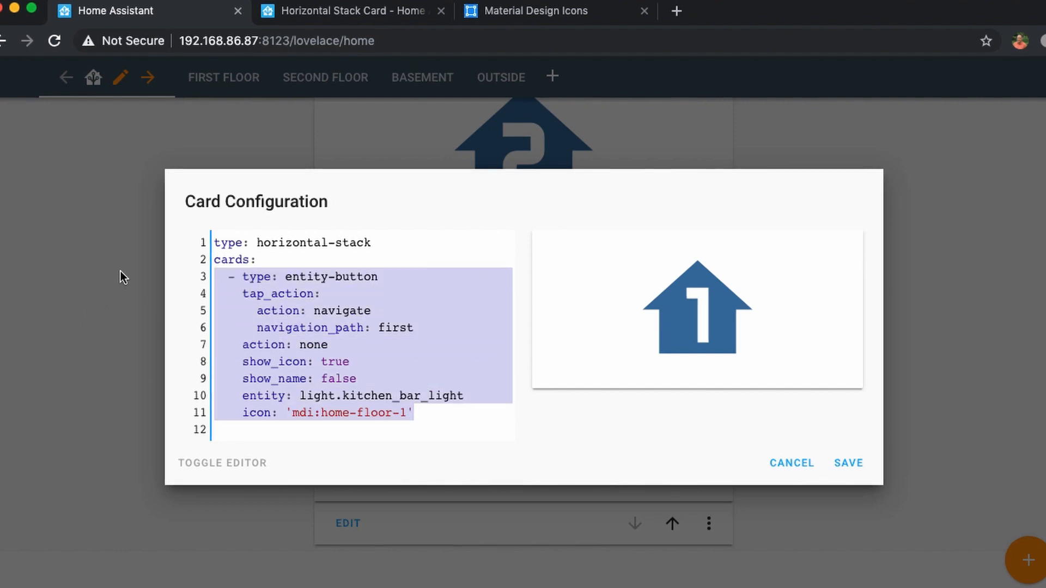
- Paste the copied entry below the first one after a blank line, and align its "- type: entity-button" line with the first entry's dash
key("Right")
key("Return")
key("Return")
key("ctrl+v")
left_click(243, 359)
key("Delete")
key("Delete")
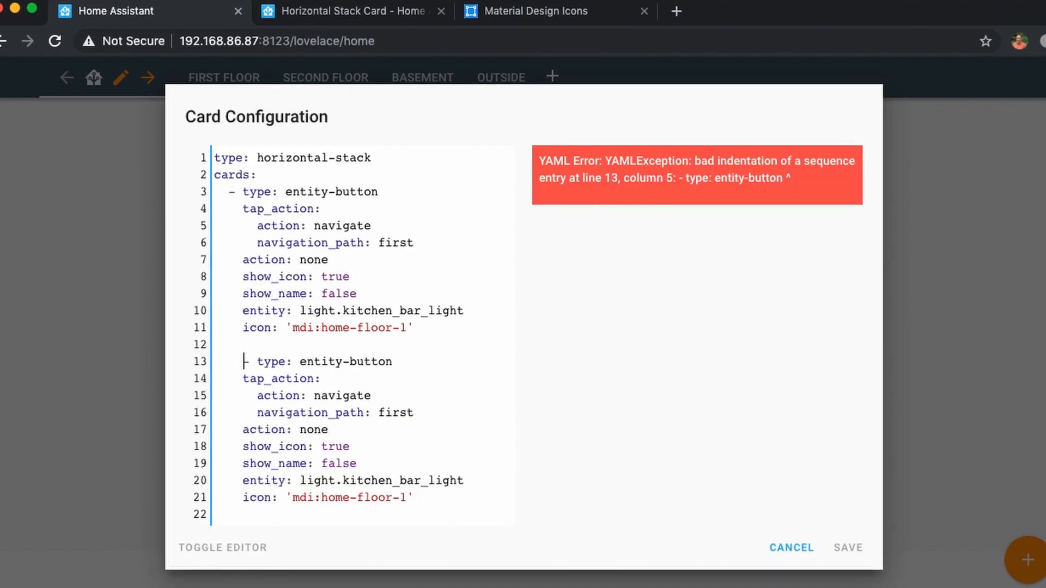
key("Delete")
key("Delete")
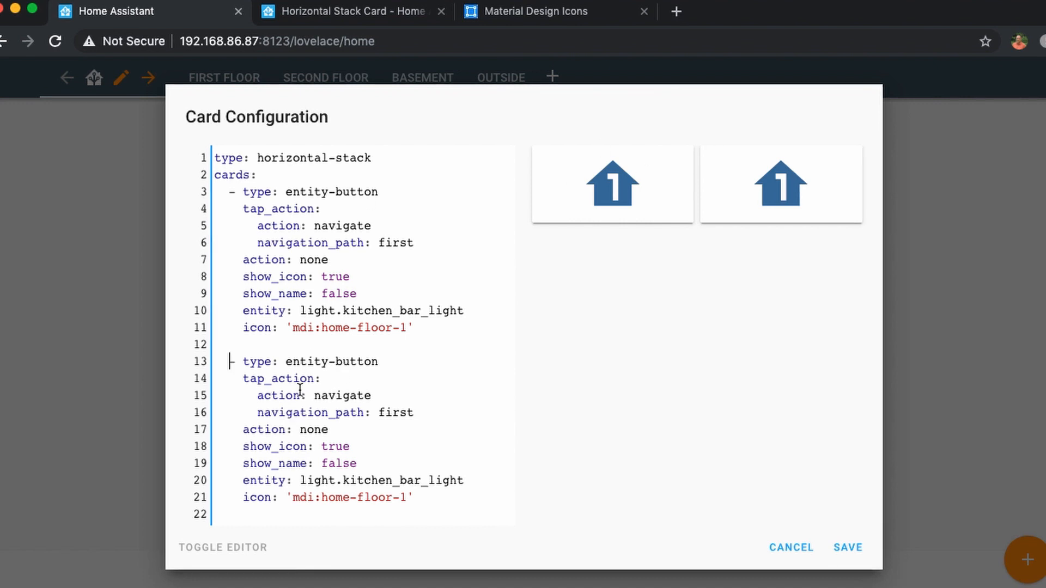
- Set the second entry's navigation_path to second and its icon to mdi:home-floor-2, and save the card
double_click(395, 414)
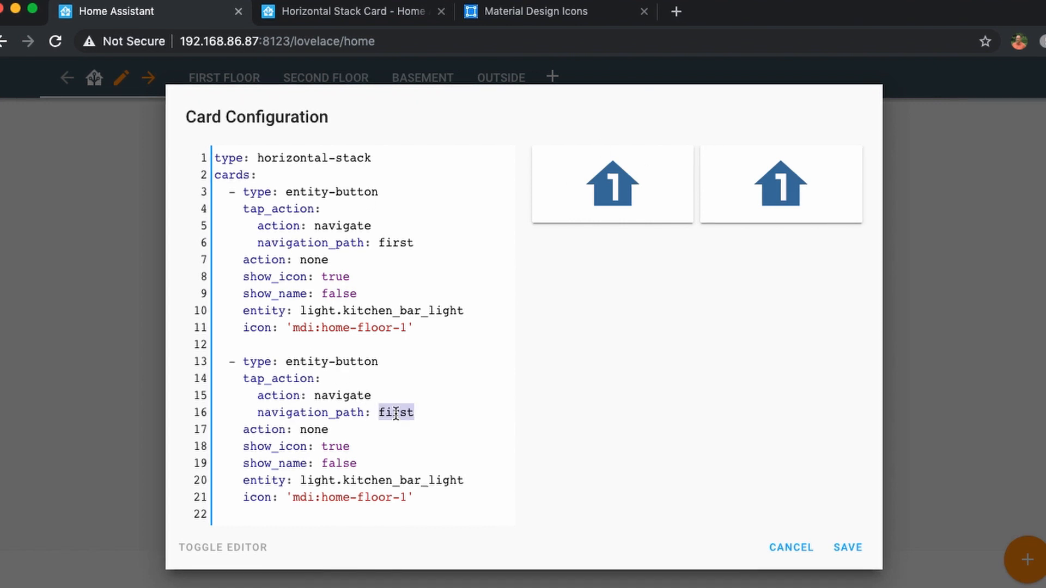
type("second")
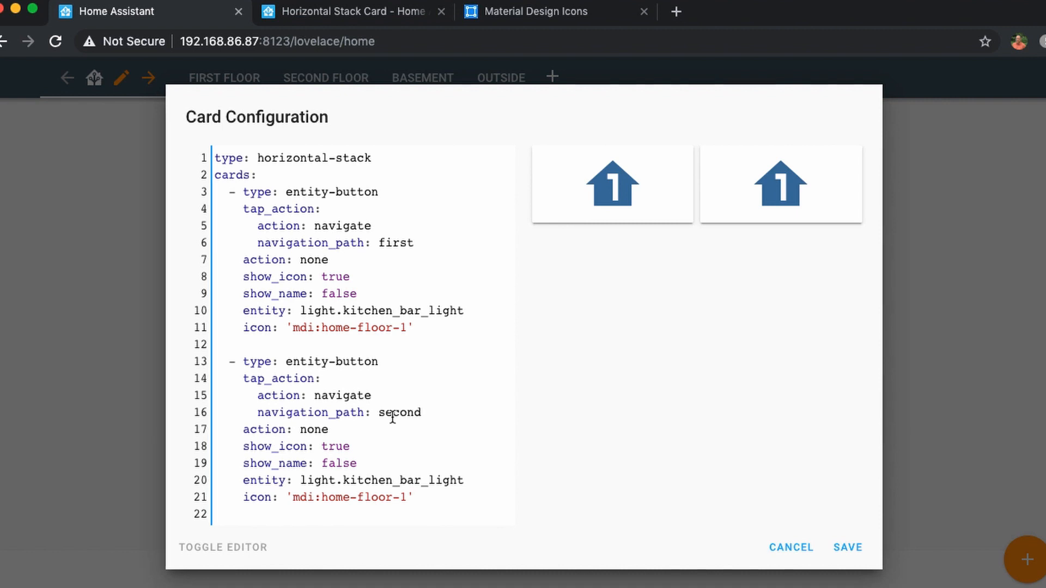
left_click(408, 496)
key("BackSpace")
type("2")
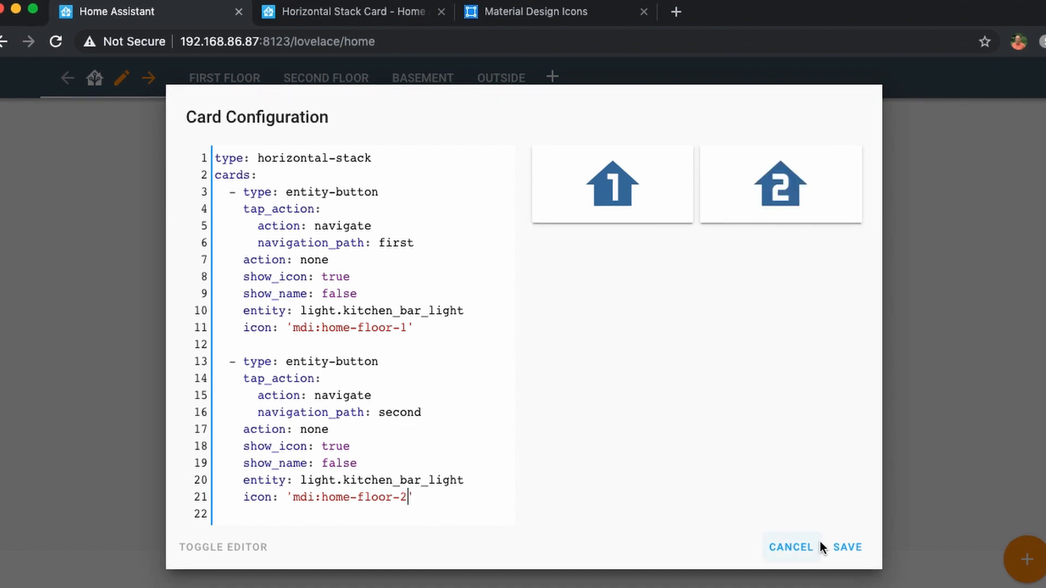
left_click(848, 547)
- Delete the standalone first-floor button card at the start of the Home view and confirm the deletion
scroll(733, 443, "down", 4)
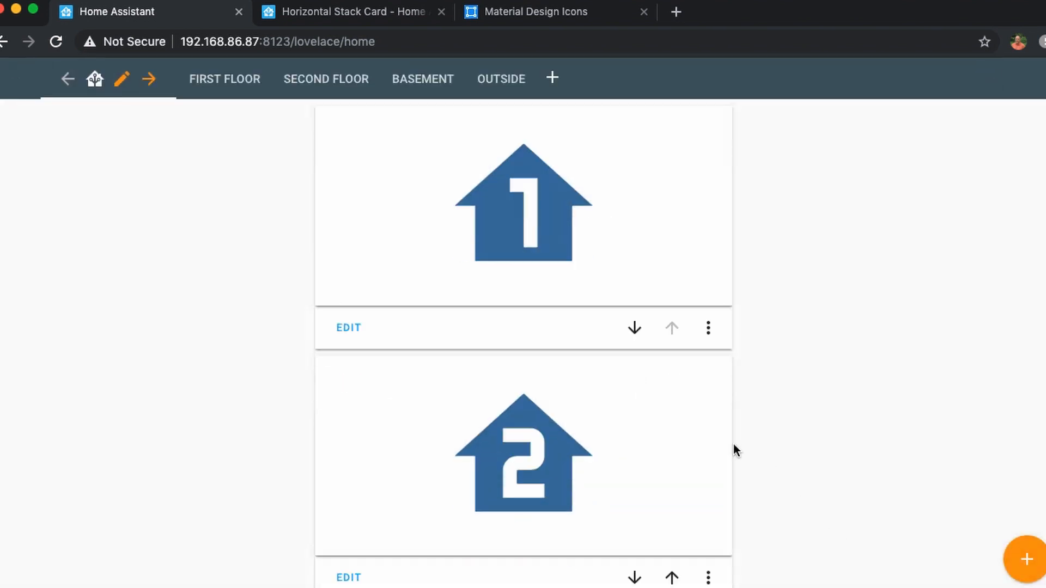
scroll(733, 443, "up", 4)
scroll(733, 451, "down", 5)
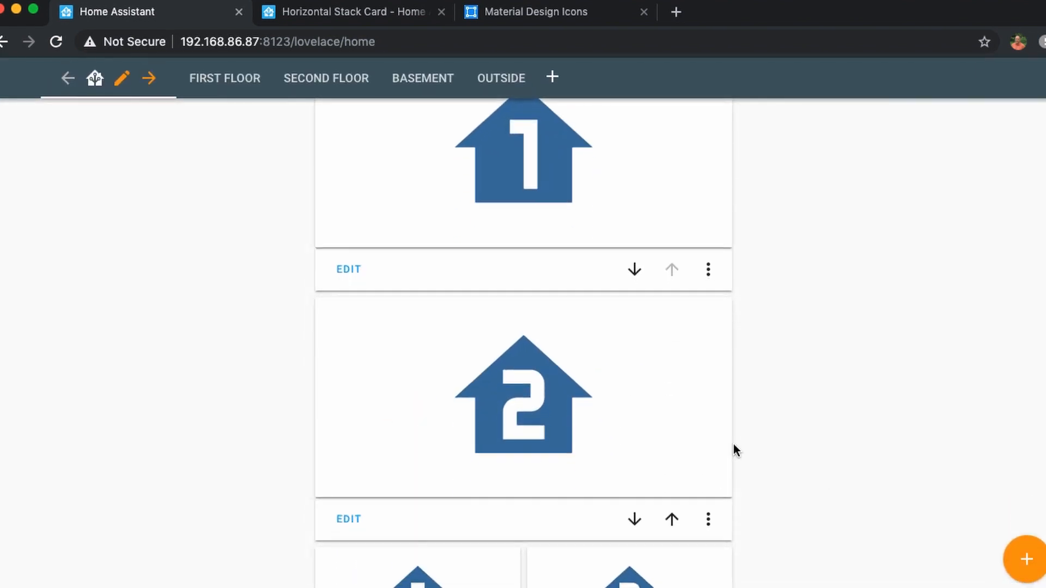
scroll(733, 451, "up", 5)
left_click(707, 342)
left_click(693, 297)
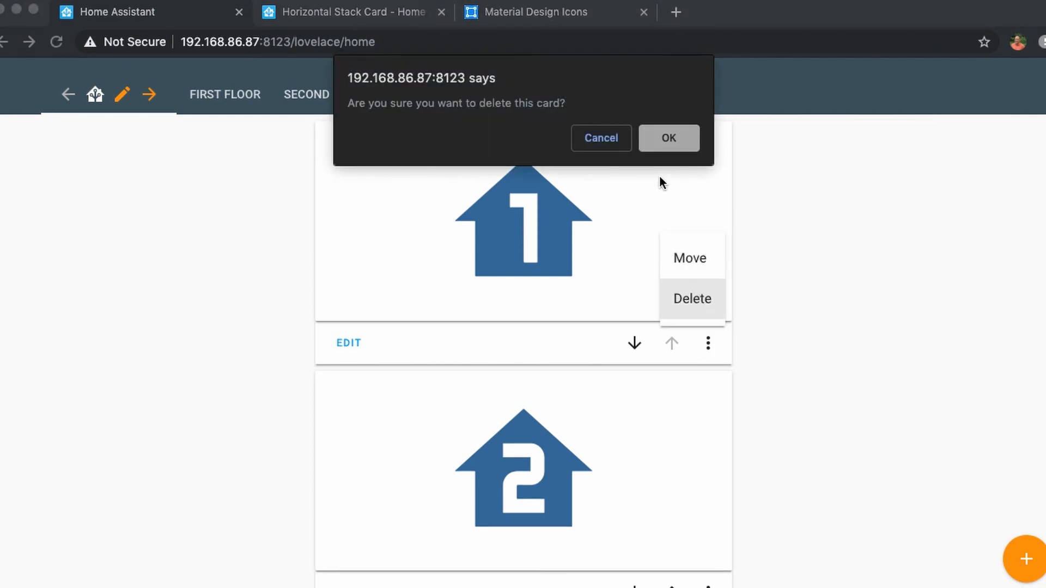
left_click(668, 130)
- Delete the standalone second-floor button card from the Home view and confirm the deletion
left_click(707, 379)
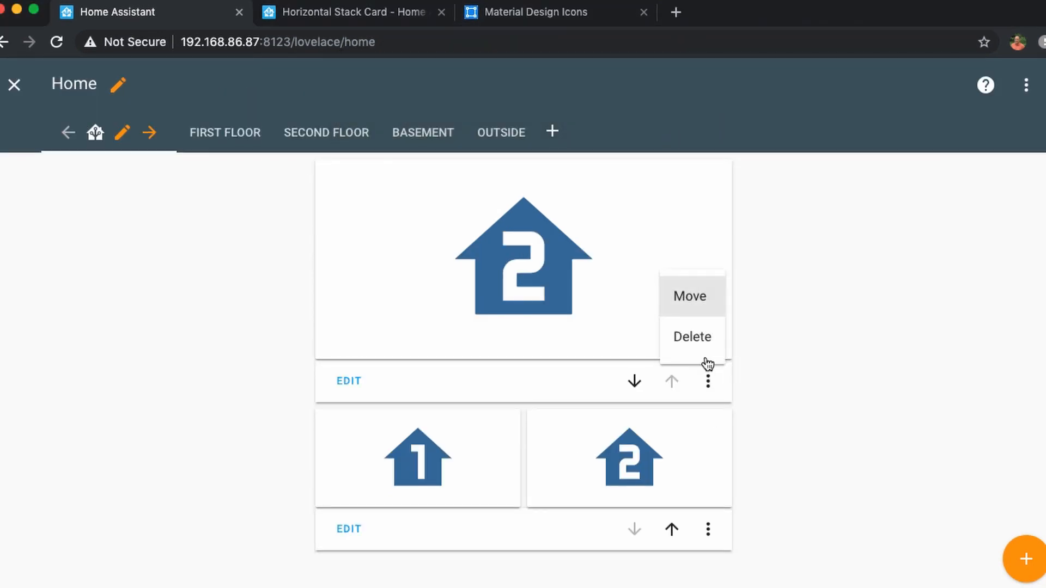
left_click(694, 338)
left_click(672, 140)
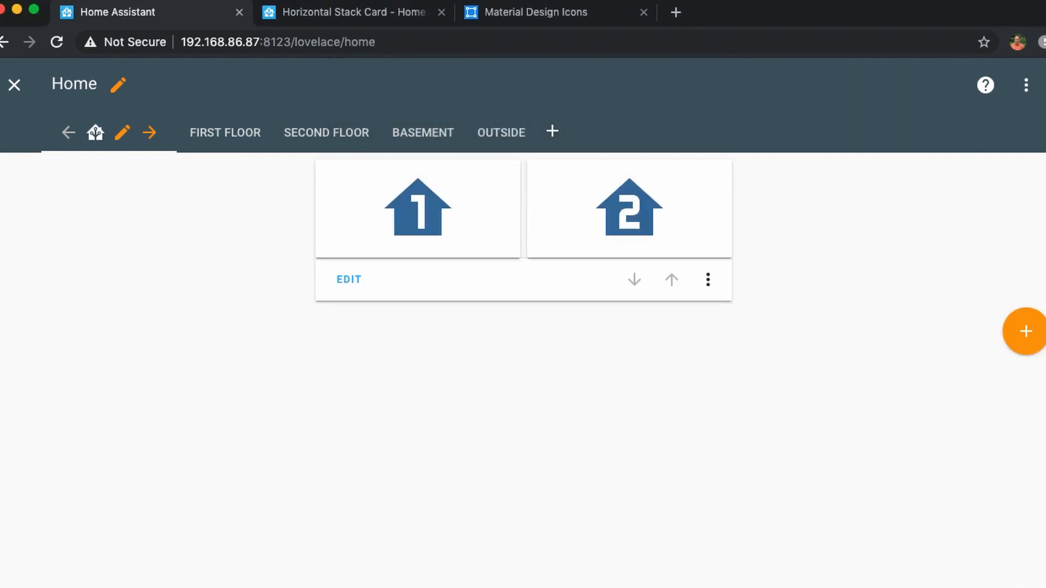
left_click_drag(1043, 258, 1045, 313)
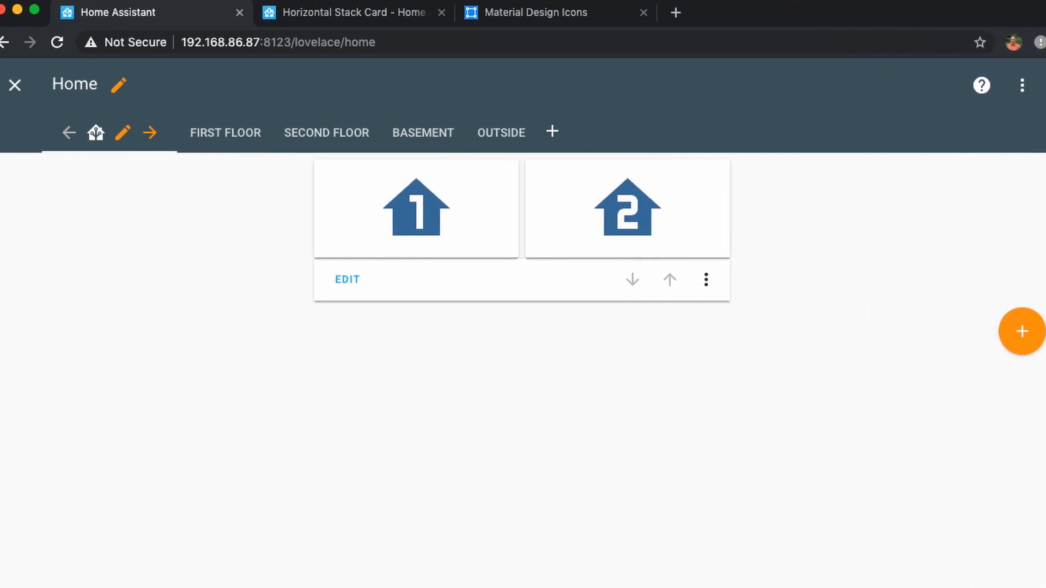
- Leave the dashboard's edit mode, test the stack's first-floor button, and return to the Home view
left_click(14, 85)
left_click(390, 222)
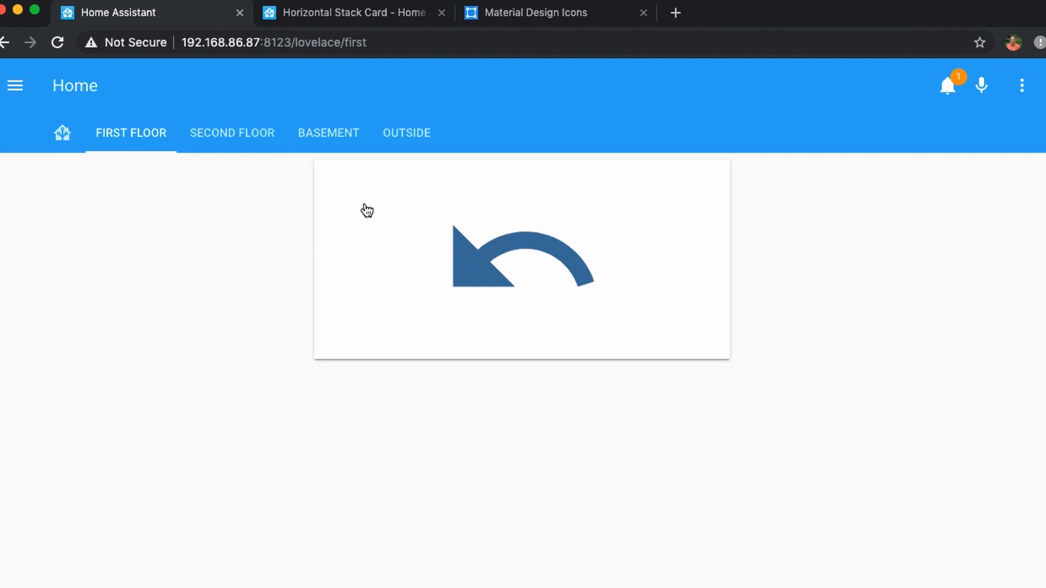
left_click(382, 214)
left_click(387, 214)
left_click(64, 137)
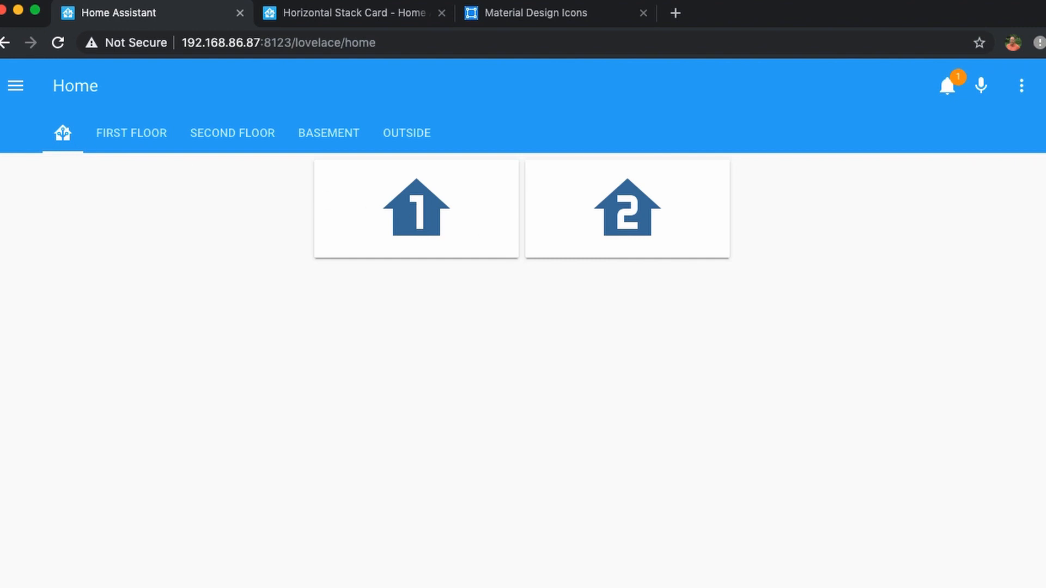
- Reopen the dashboard for configuration and add an Entities card titled "Door Locks" with its header toggle switched off
left_click(1020, 92)
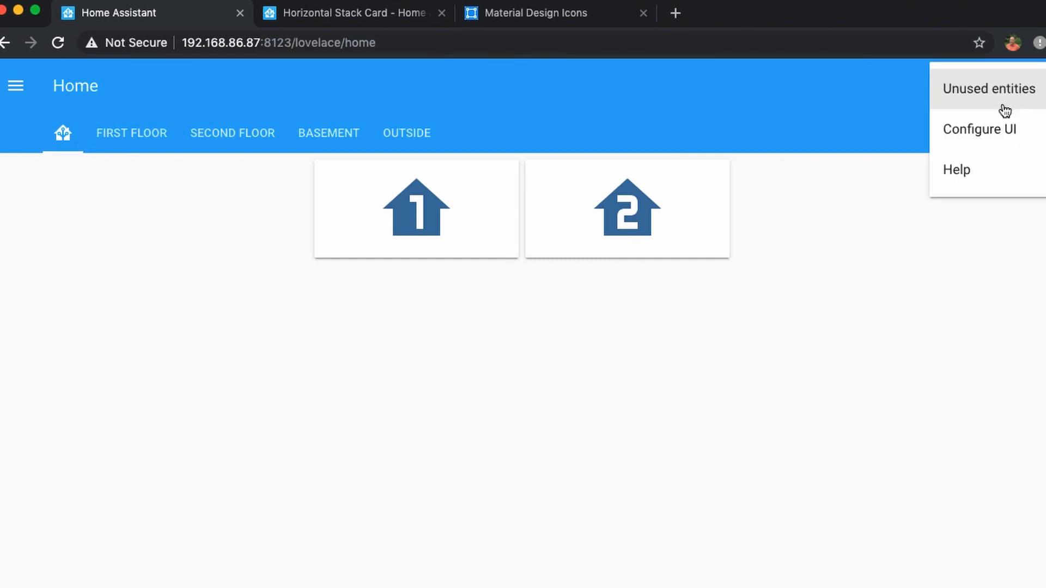
left_click(1000, 134)
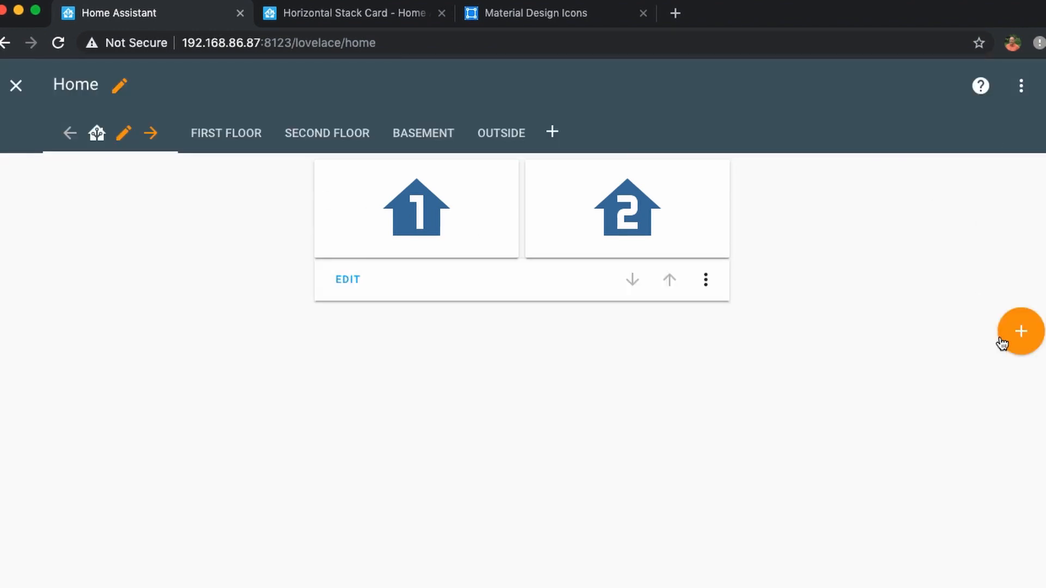
left_click(1026, 344)
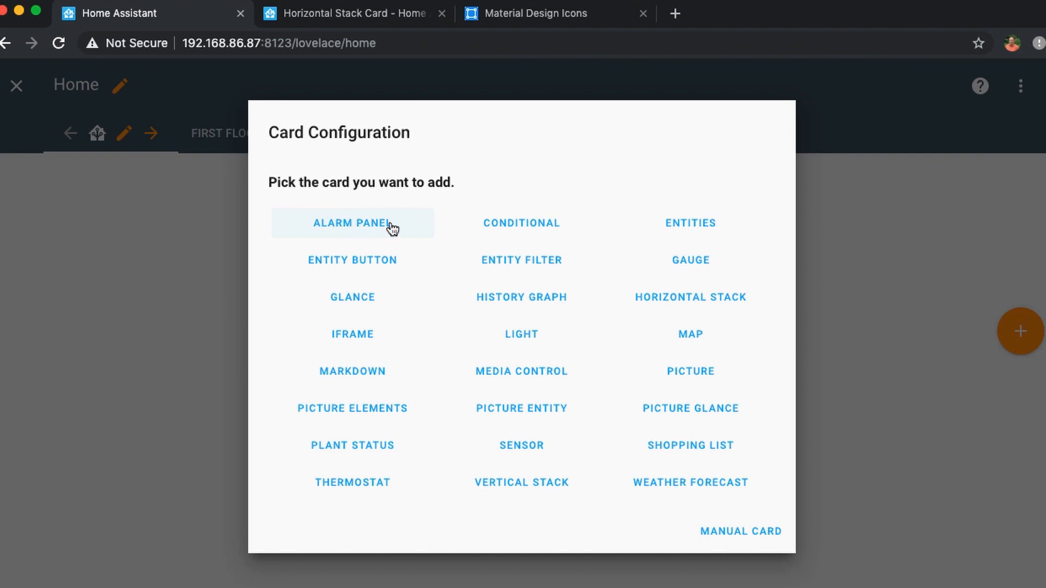
left_click(684, 229)
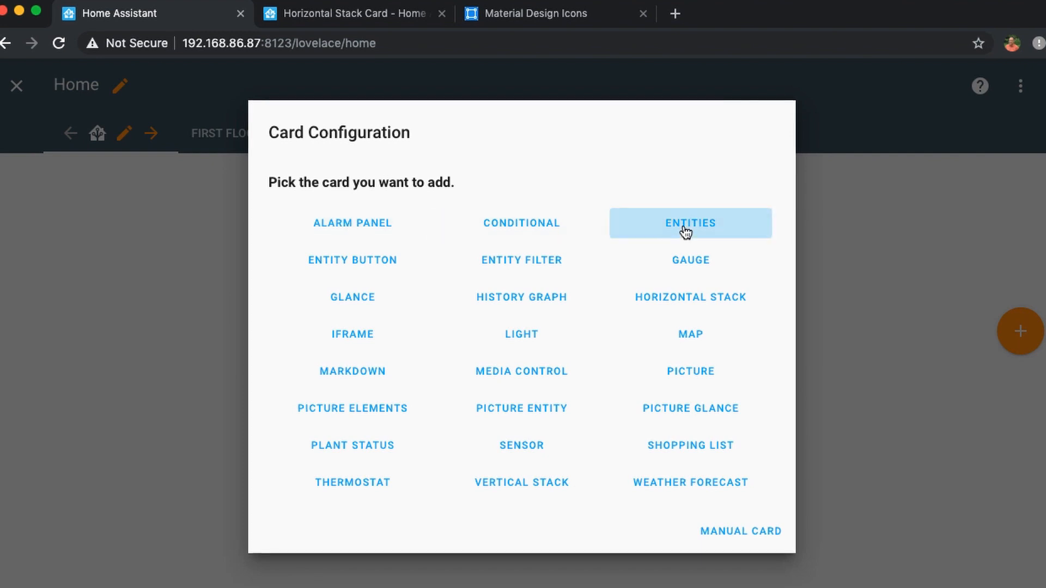
left_click(389, 246)
type("Door Lo")
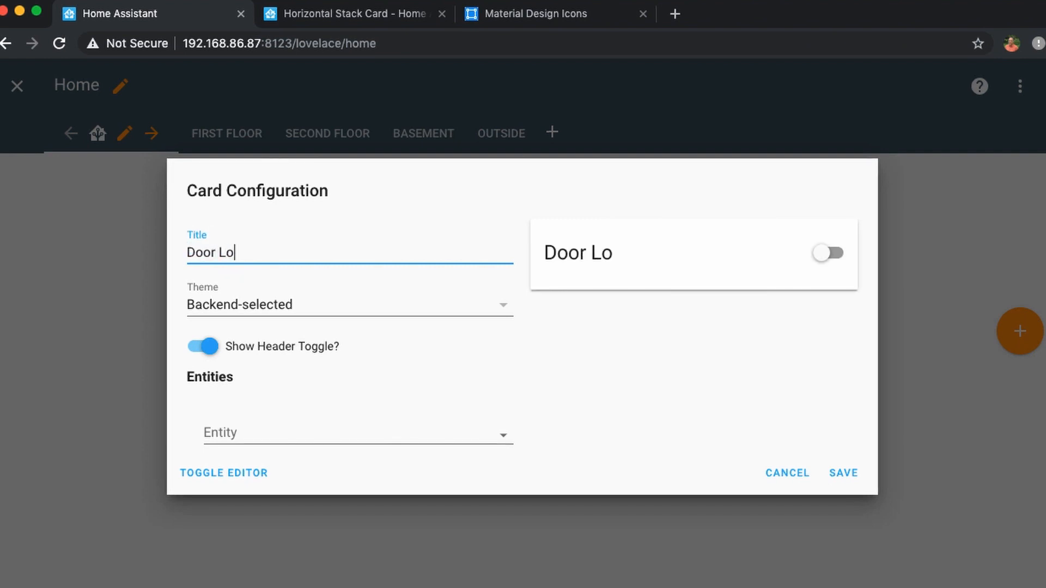
type("cks")
key("Tab")
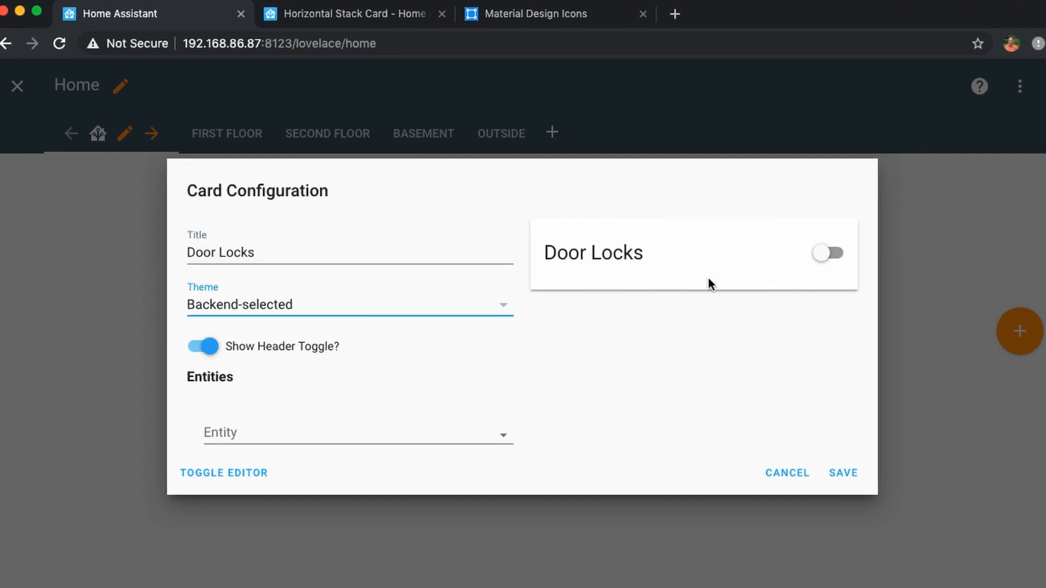
left_click(215, 345)
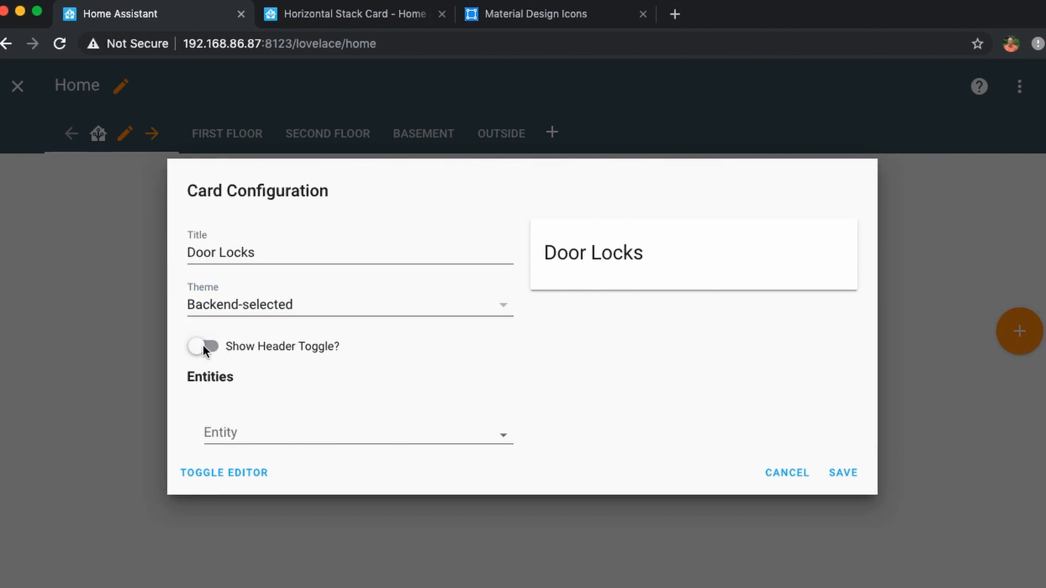
left_click(203, 345)
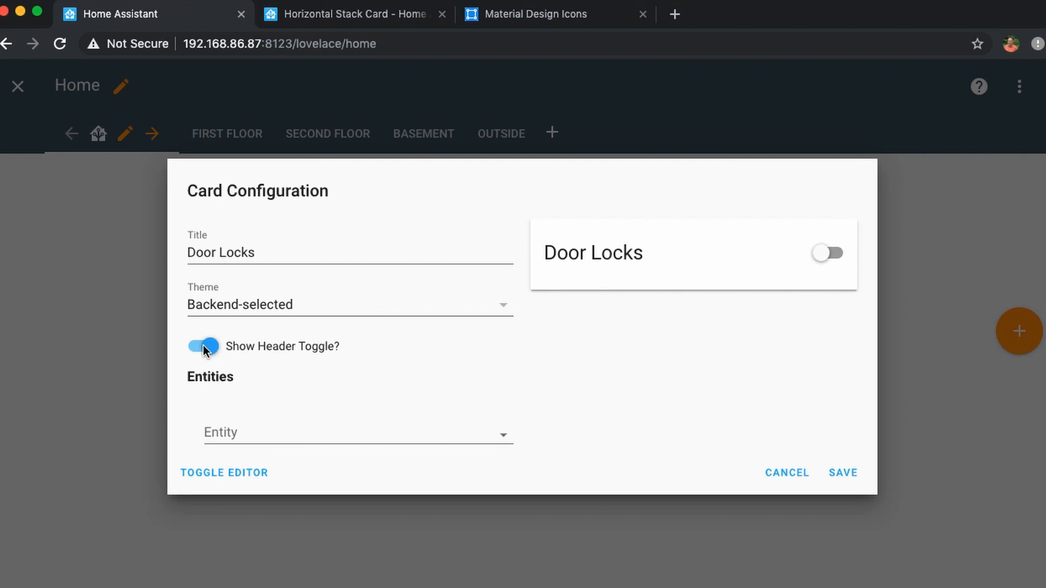
left_click(203, 345)
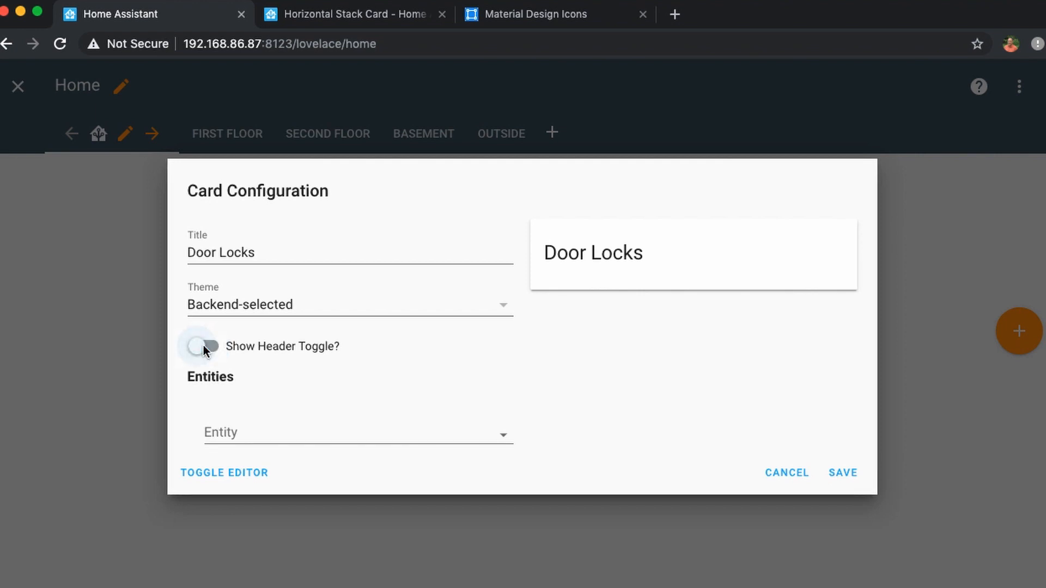
- Add lock.front_door and the Mudroom lock as entities of the Door Locks card, and save the card
left_click(225, 430)
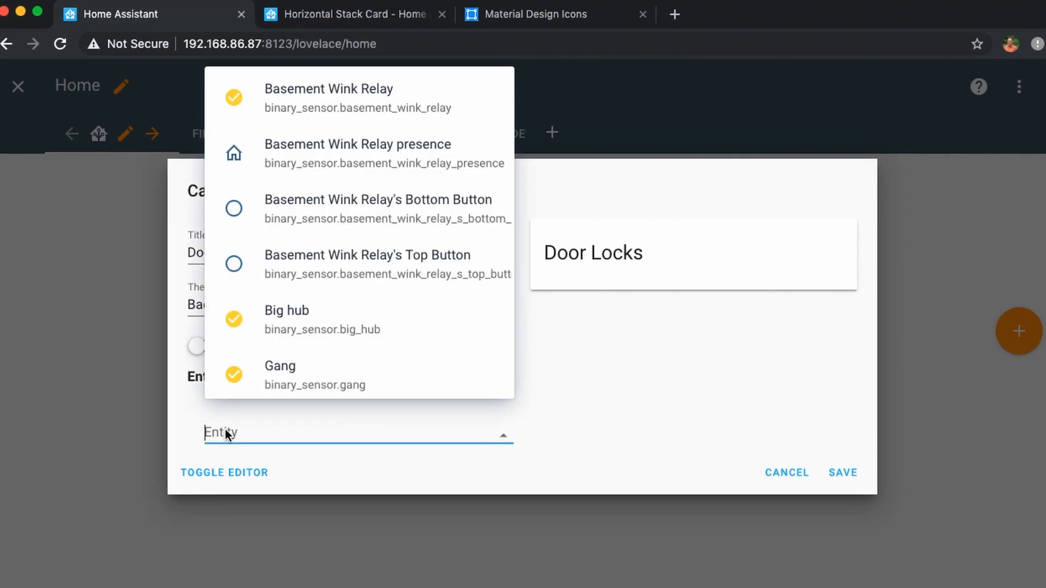
type("lock")
left_click(299, 256)
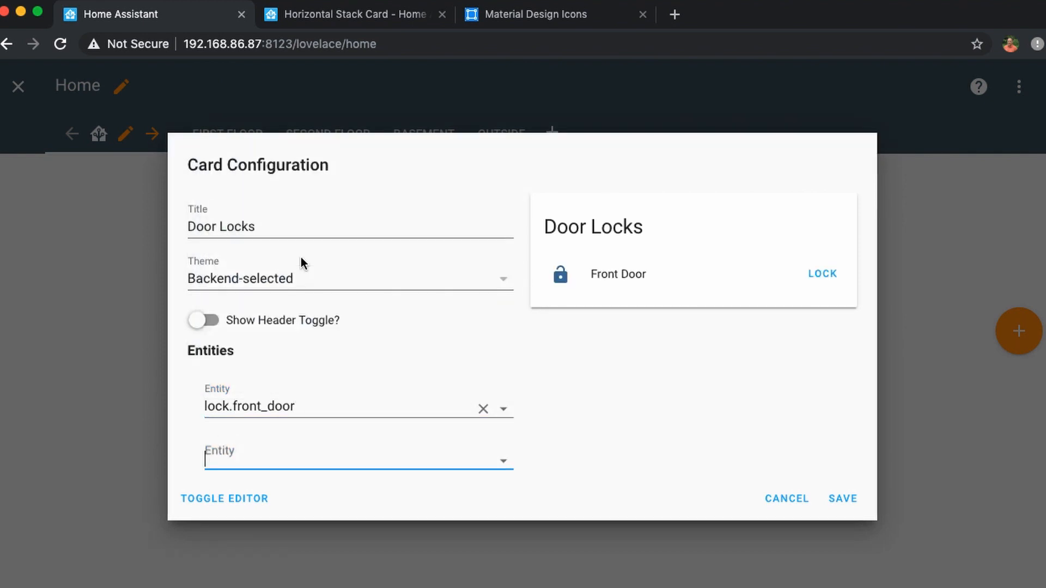
left_click(327, 460)
type("lock")
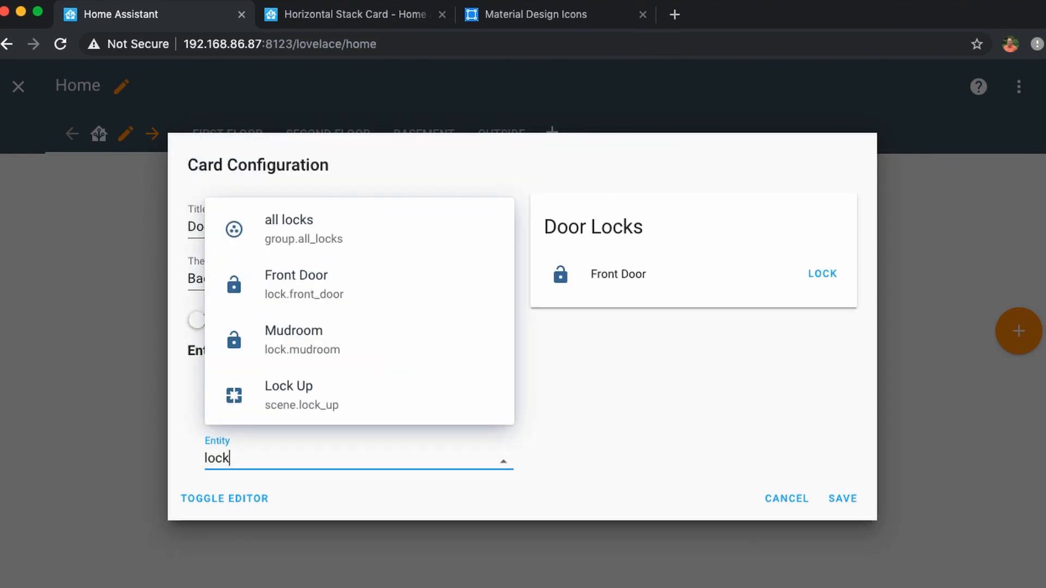
left_click(285, 343)
left_click(843, 524)
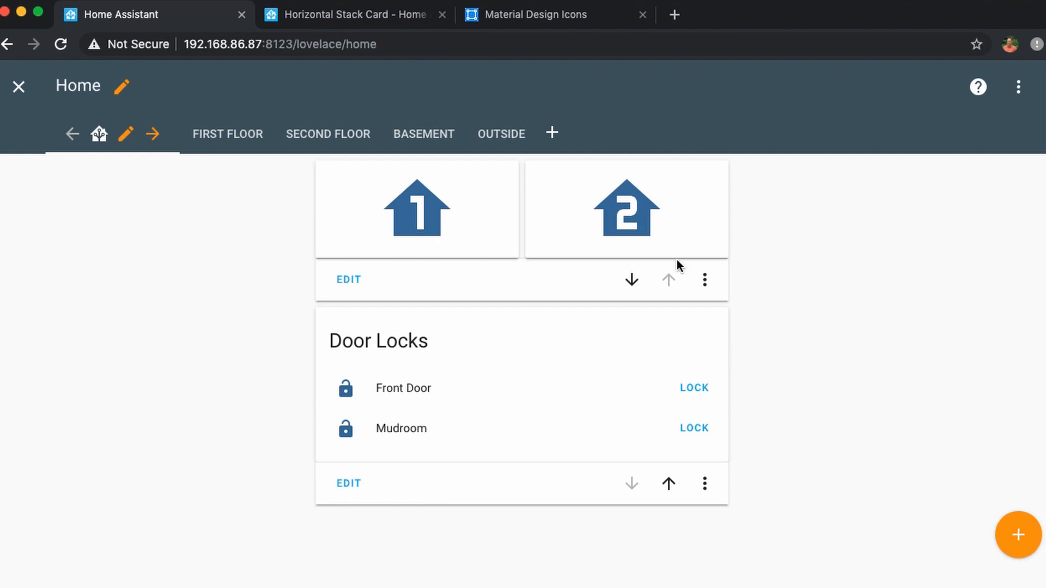
- Open the horizontal stack card for editing, copy its entire YAML configuration, and close it without saving
left_click(348, 280)
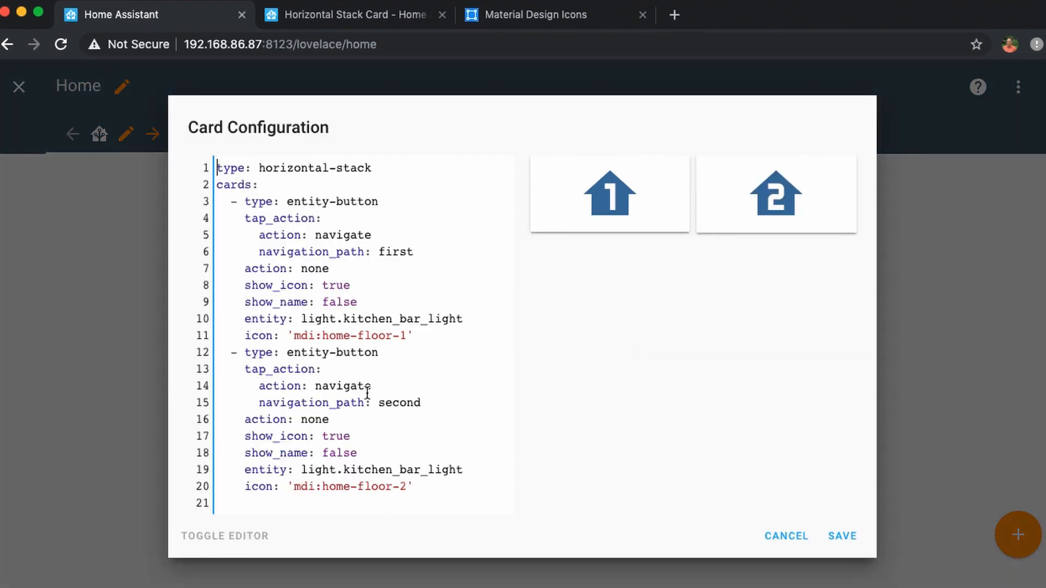
left_click_drag(441, 504, 105, 166)
key("ctrl+c")
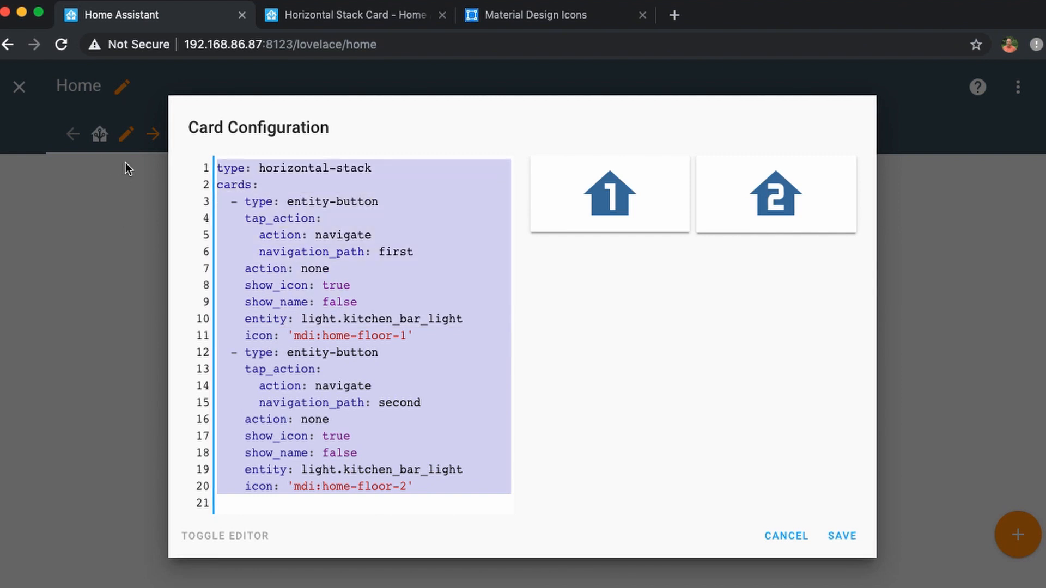
left_click(806, 535)
- Add a manual card, replace its default YAML with the copied horizontal-stack configuration, and remove the trailing blank line
left_click(1004, 531)
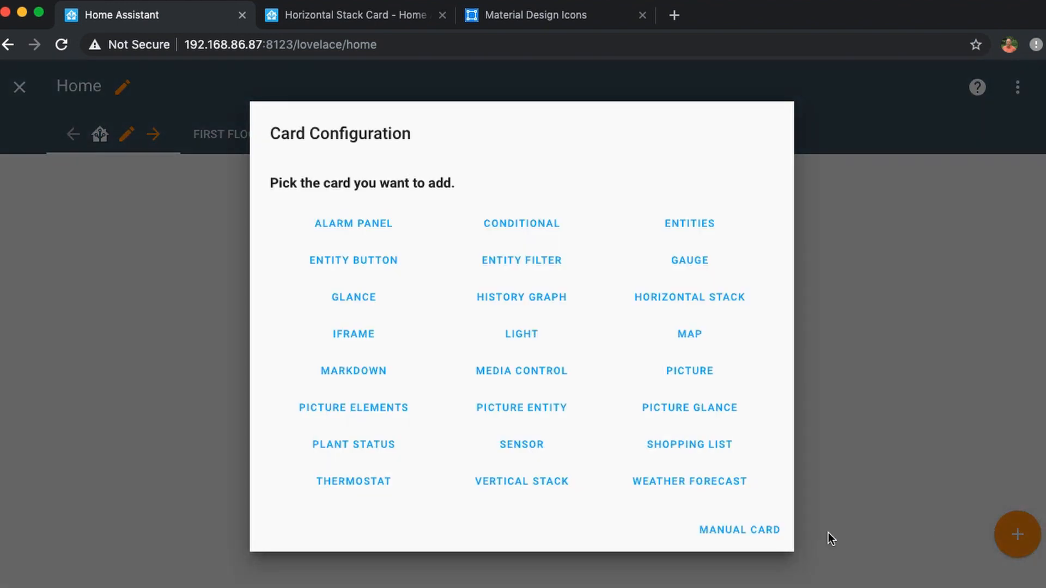
left_click(733, 529)
key("ctrl+a")
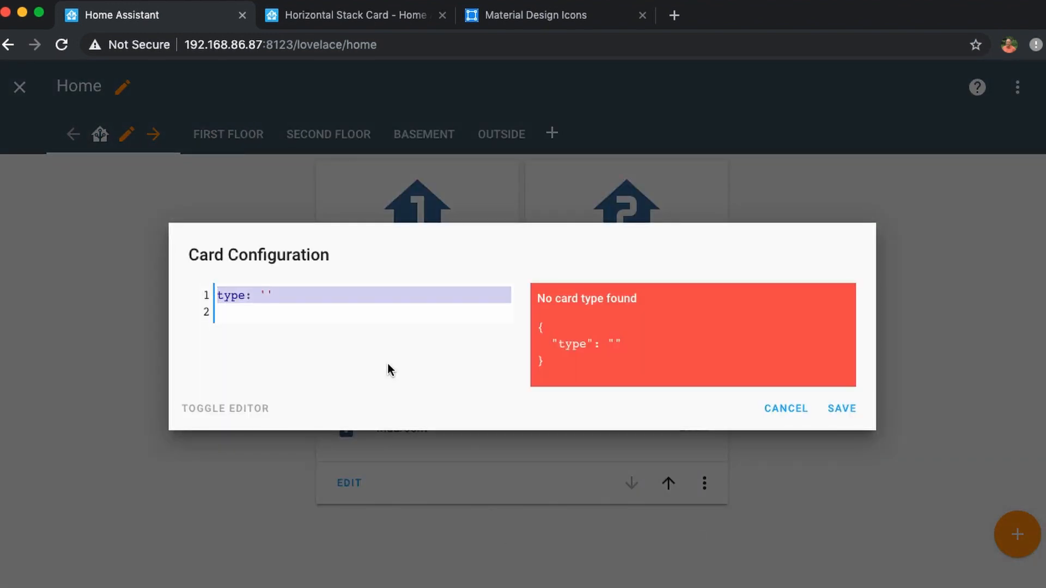
key("ctrl+v")
key("BackSpace")
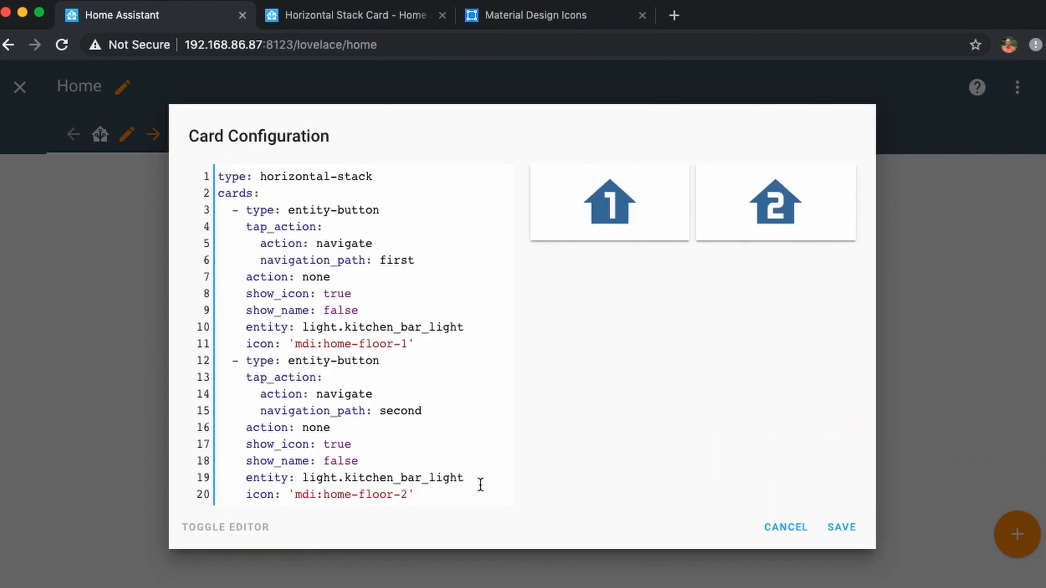
- Set the second entry's icon to mdi:tree and its navigation_path to outside in the new stack card
key("Left")
key("BackSpace")
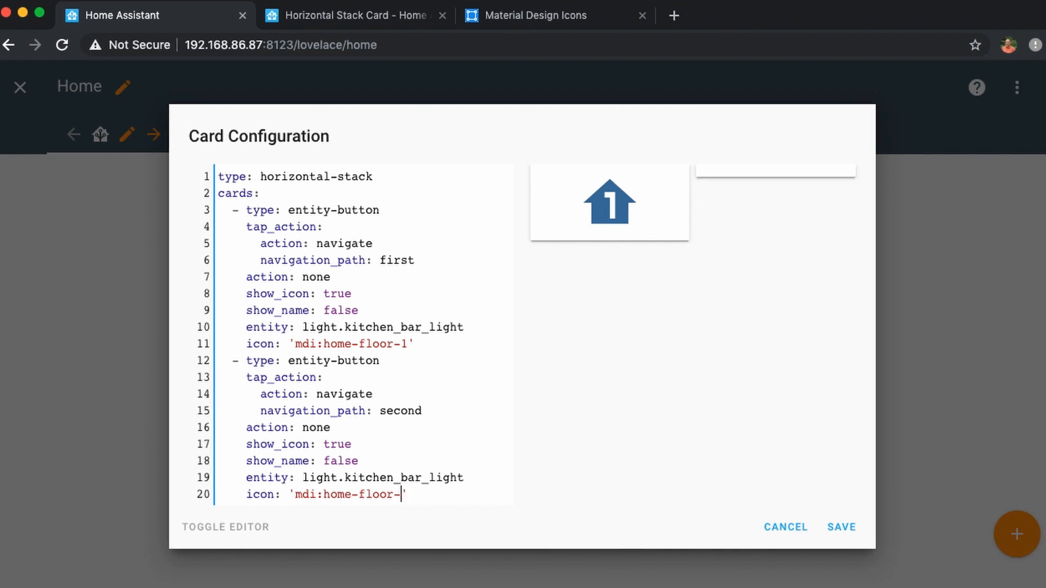
key("BackSpace")
key("BackSpace")
key("BackSpace")
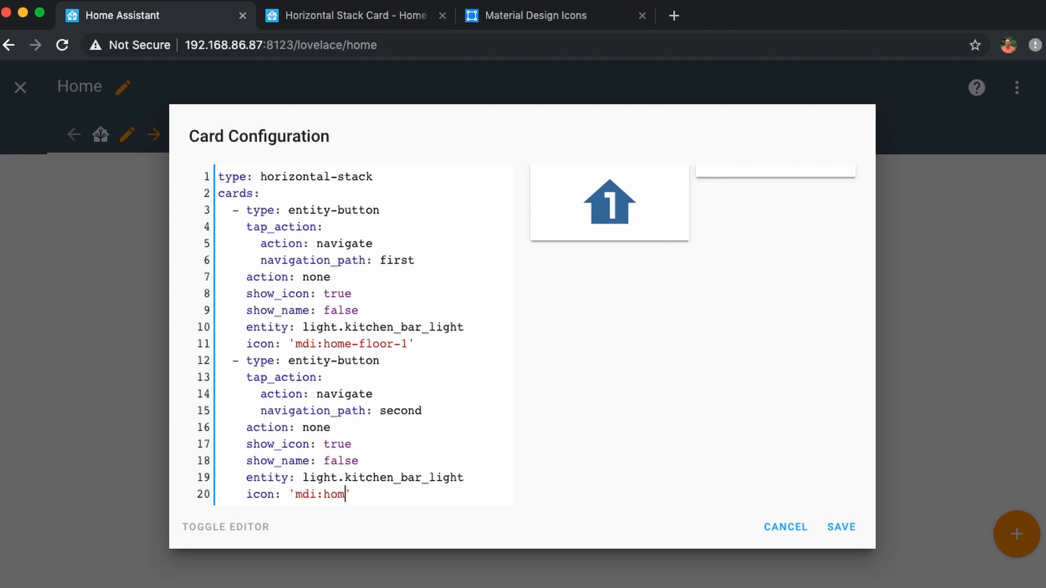
type("tree")
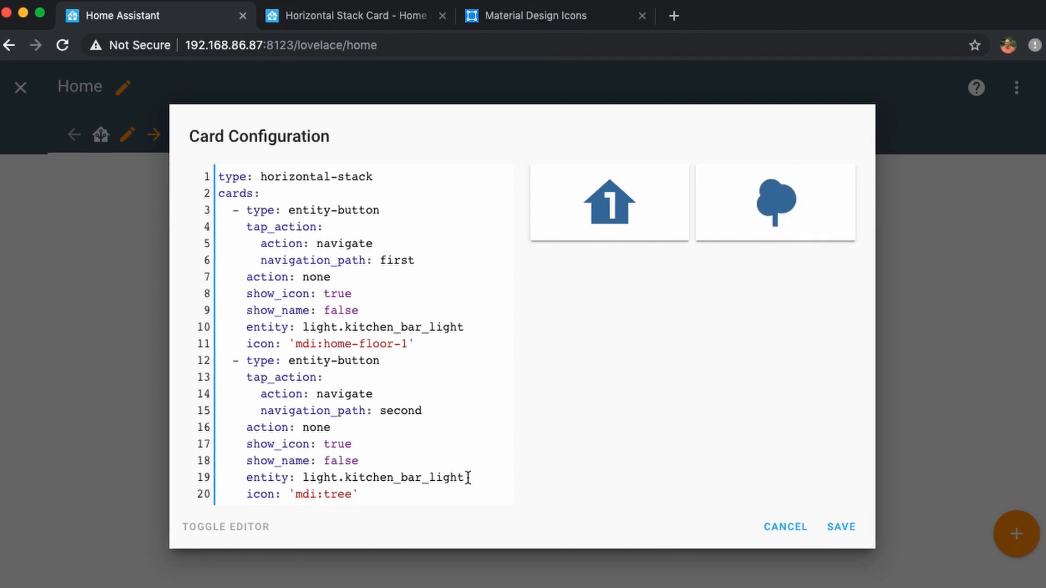
double_click(394, 411)
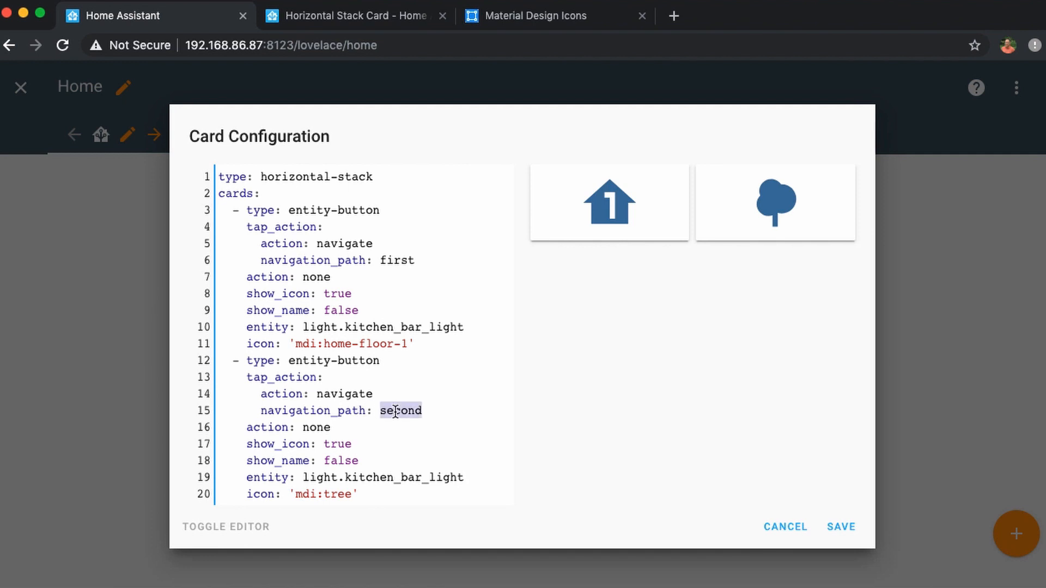
type("outsid")
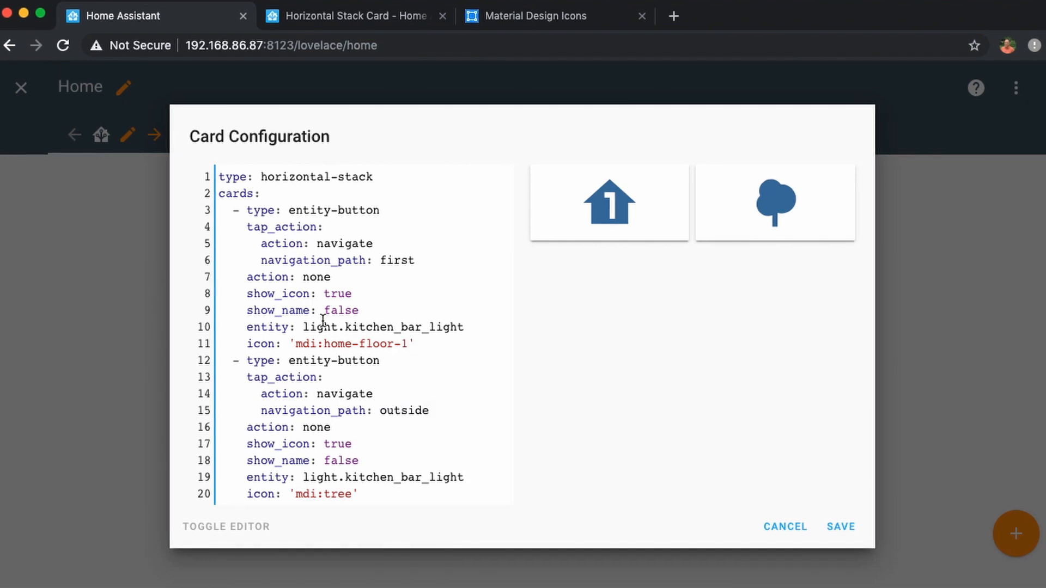
- Set the first entry's icon to mdi:home-floor-b and its navigation_path to basement, and save the new stack card
key("BackSpace")
type("b")
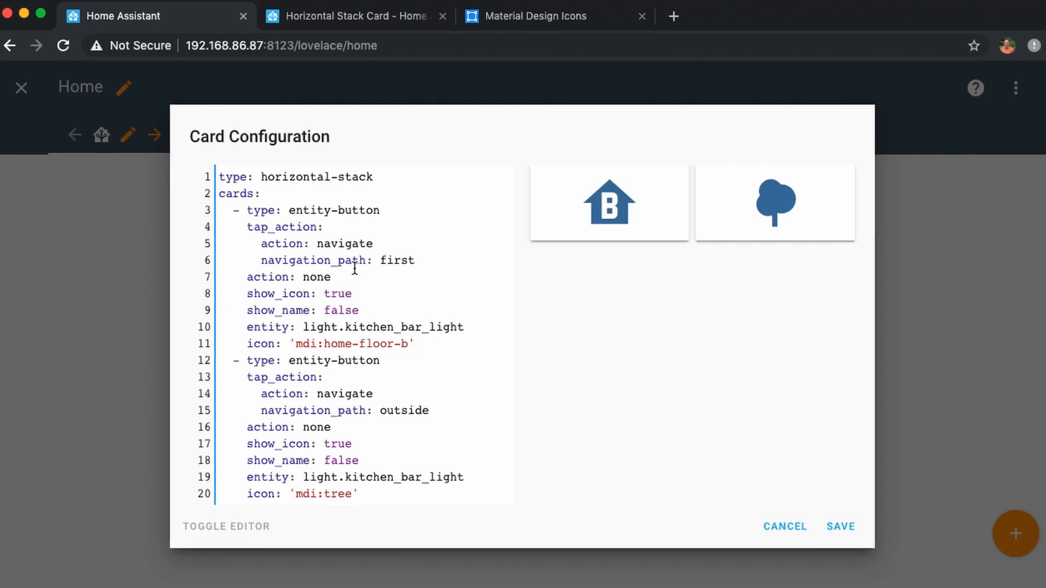
double_click(396, 261)
type("basemen")
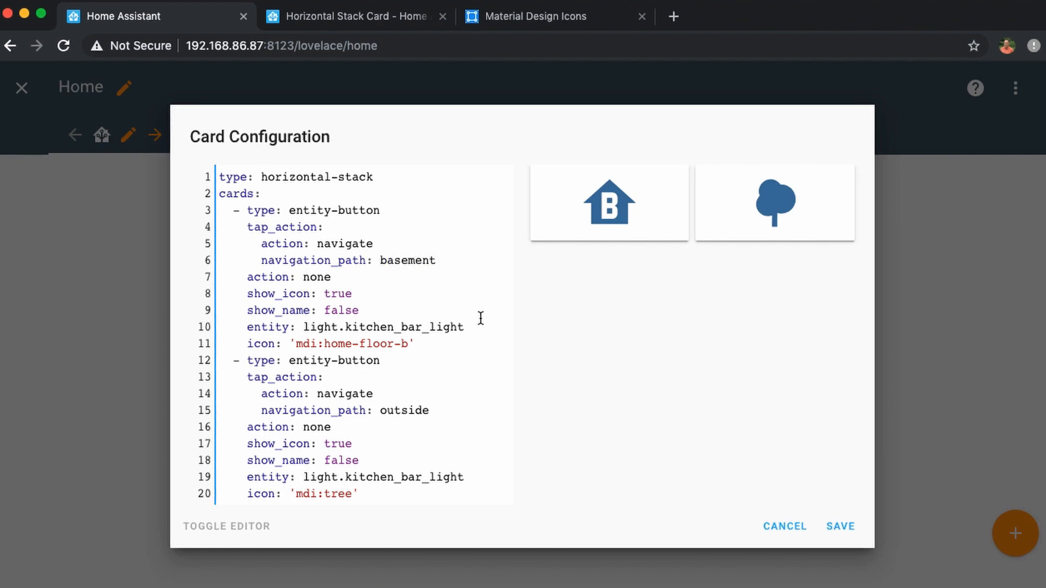
left_click(842, 526)
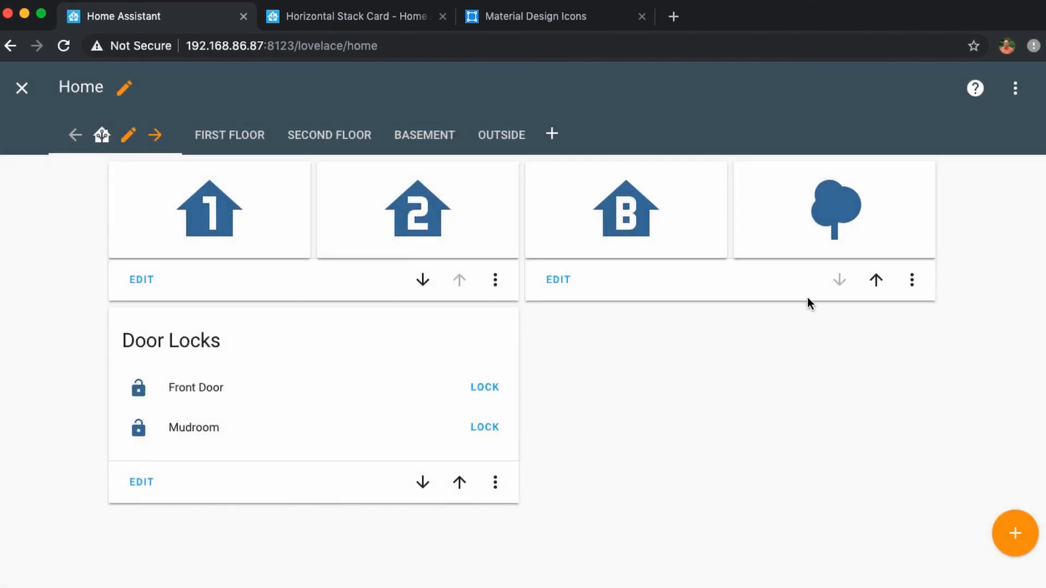
- Move the basement and outside stack card up above the Door Locks card, and leave the dashboard's edit mode
left_click(874, 280)
scroll(572, 376, "down", 3)
scroll(479, 310, "up", 3)
left_click(22, 88)
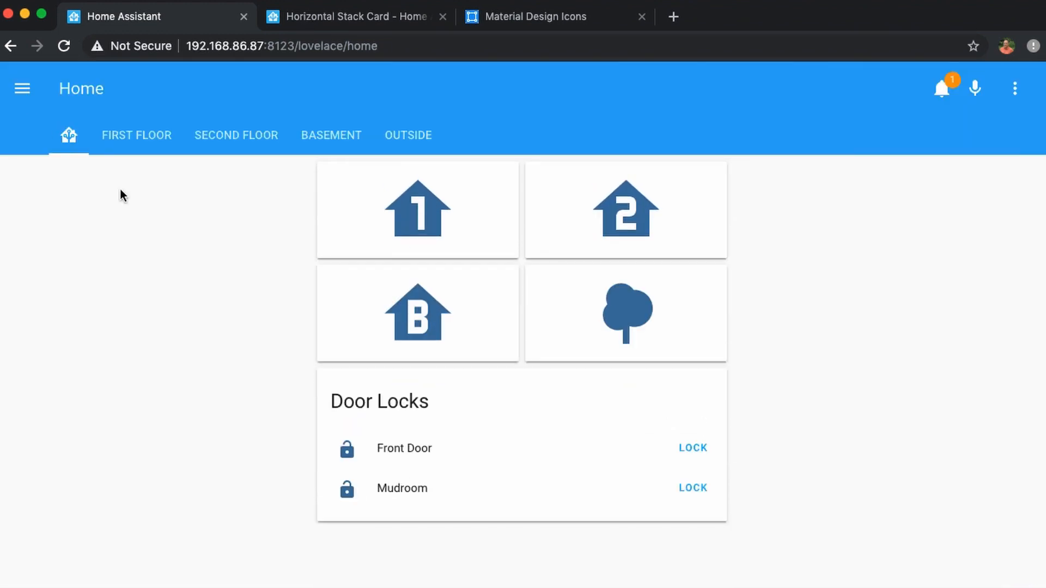
- Test navigation by opening the first-floor view from its button, going back Home with the return-arrow card, and opening it again
left_click(391, 217)
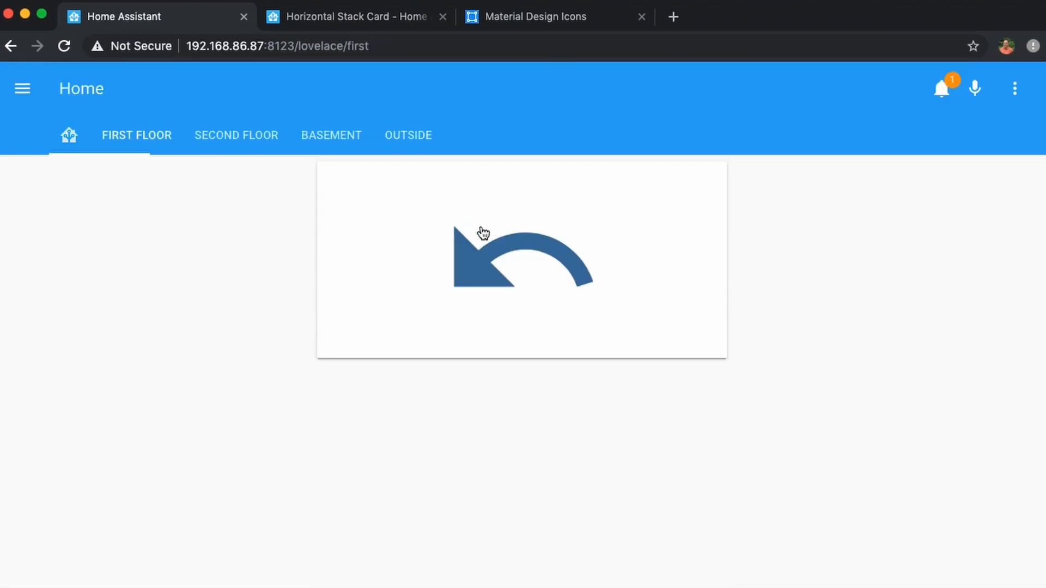
left_click(413, 231)
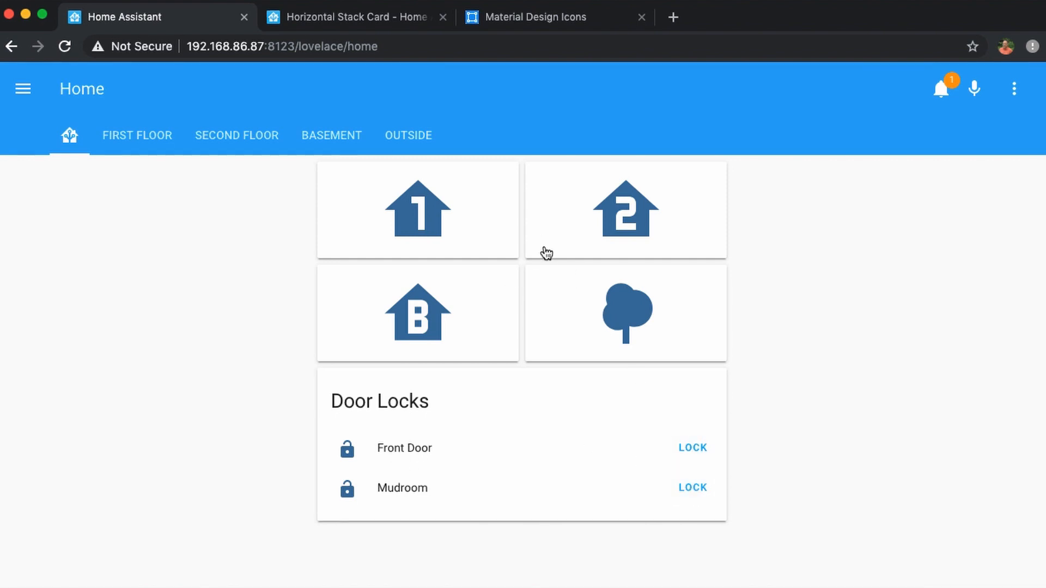
left_click(479, 220)
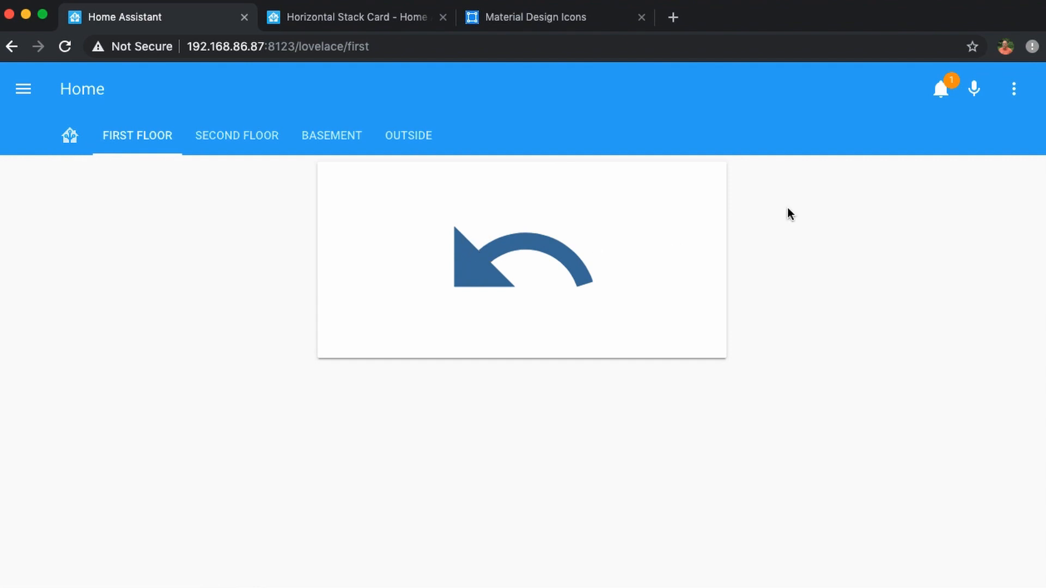
- Put the first-floor view into edit mode and start a new entities card titled Kitchen
left_click(1014, 90)
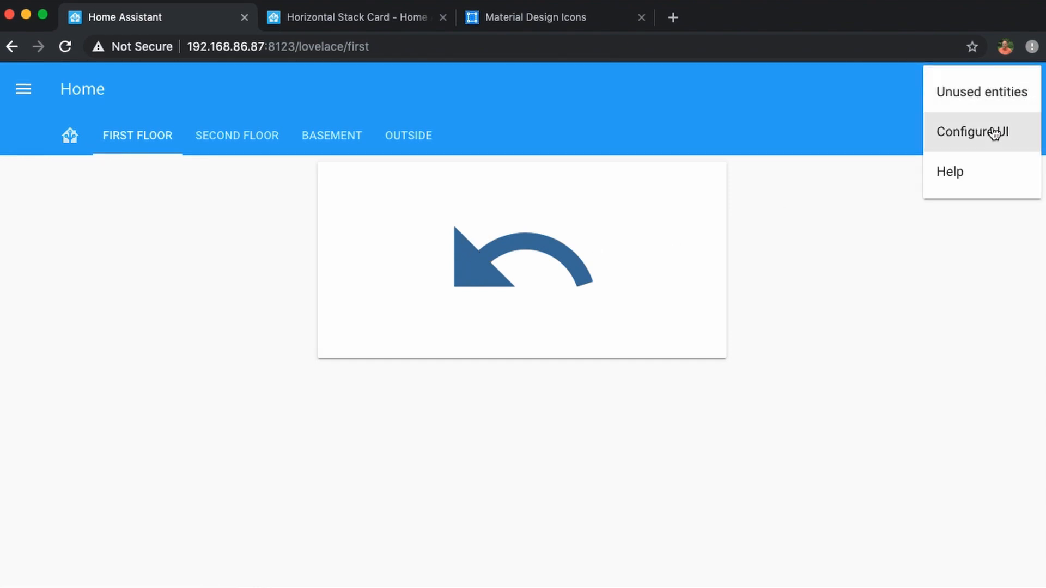
left_click(997, 133)
left_click(1002, 437)
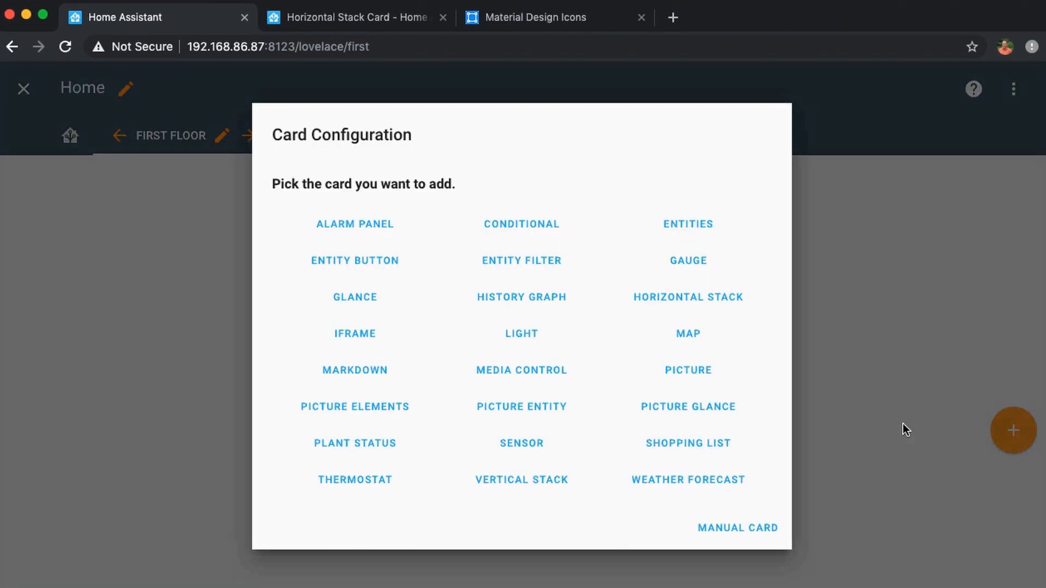
left_click(689, 225)
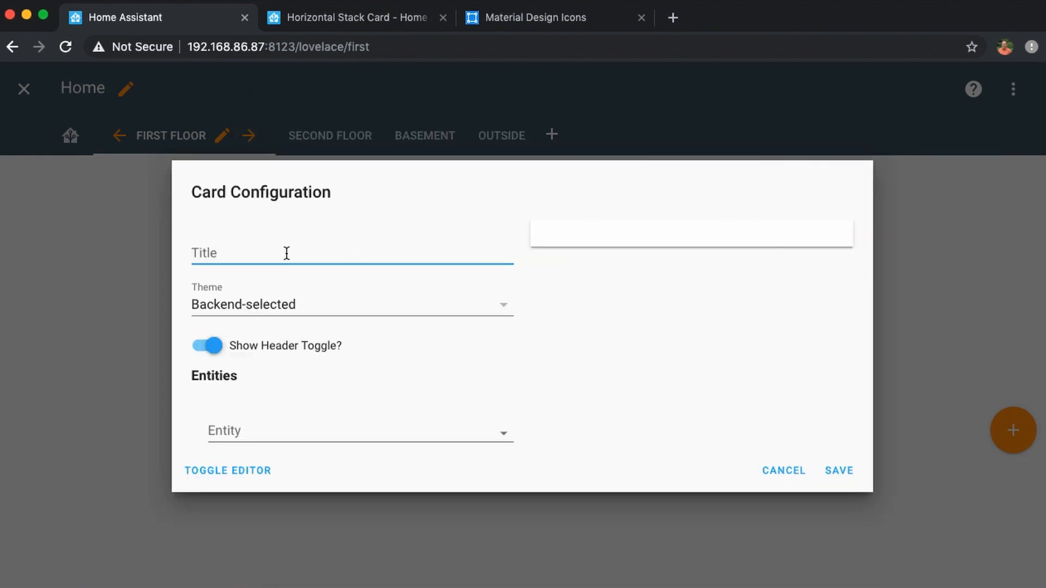
type("Kitche")
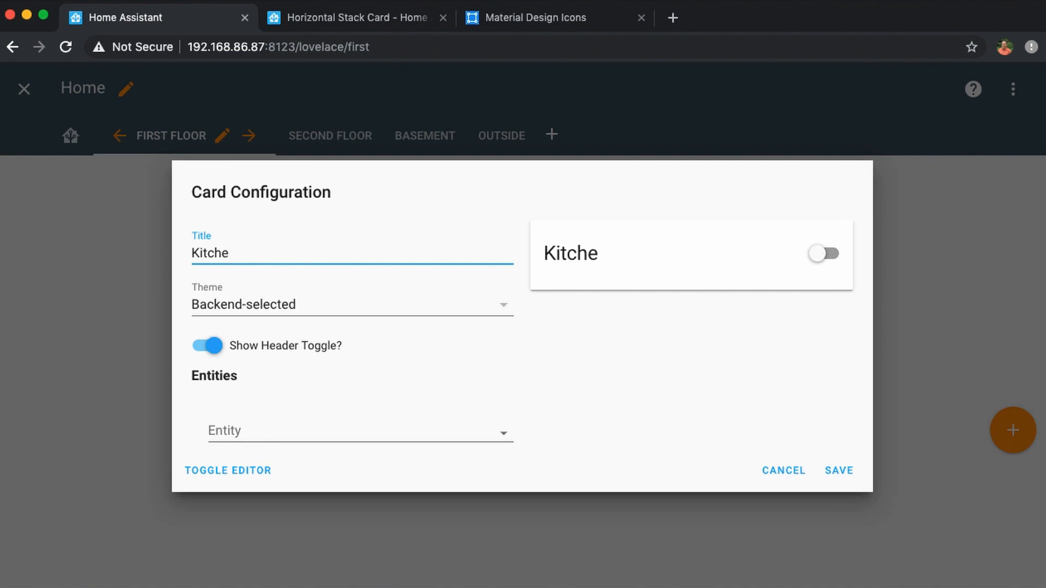
key("BackSpace")
key("BackSpace")
key("BackSpace")
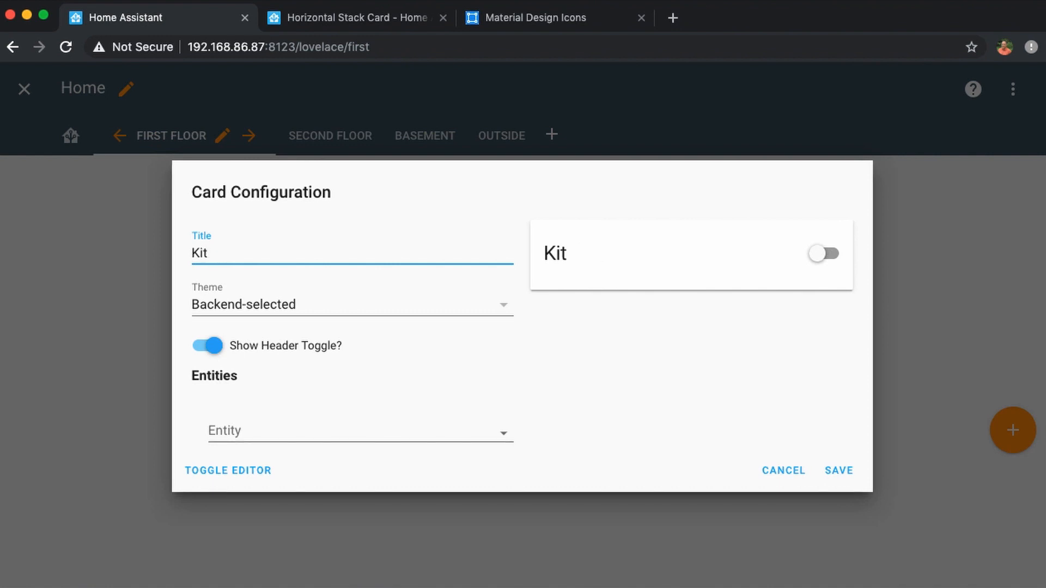
type("chen")
key("Tab")
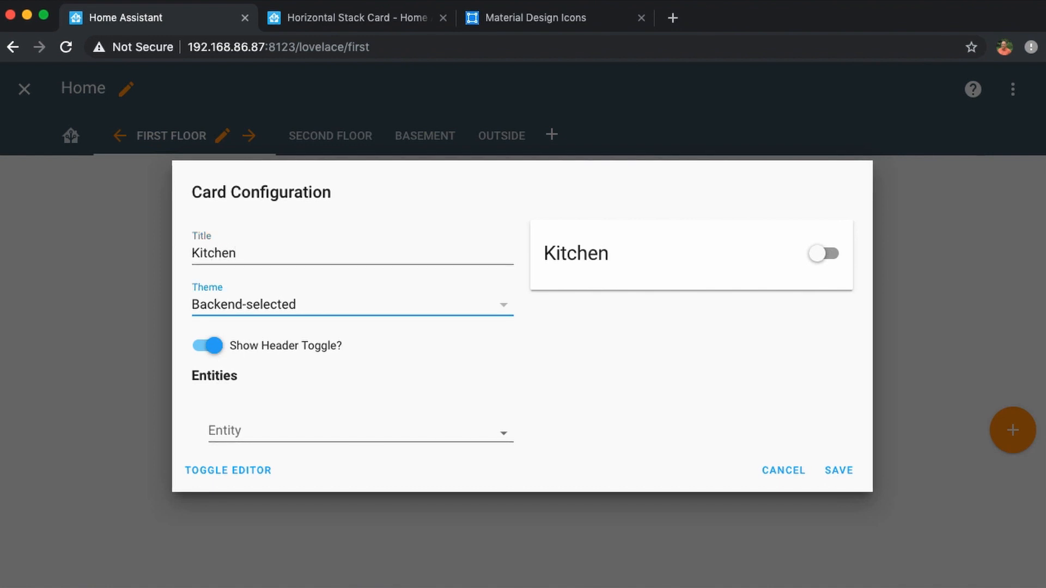
- Add the entities light.kitchen_counter_lights and switch.kitchen_sink_lights to the Kitchen card
left_click(253, 429)
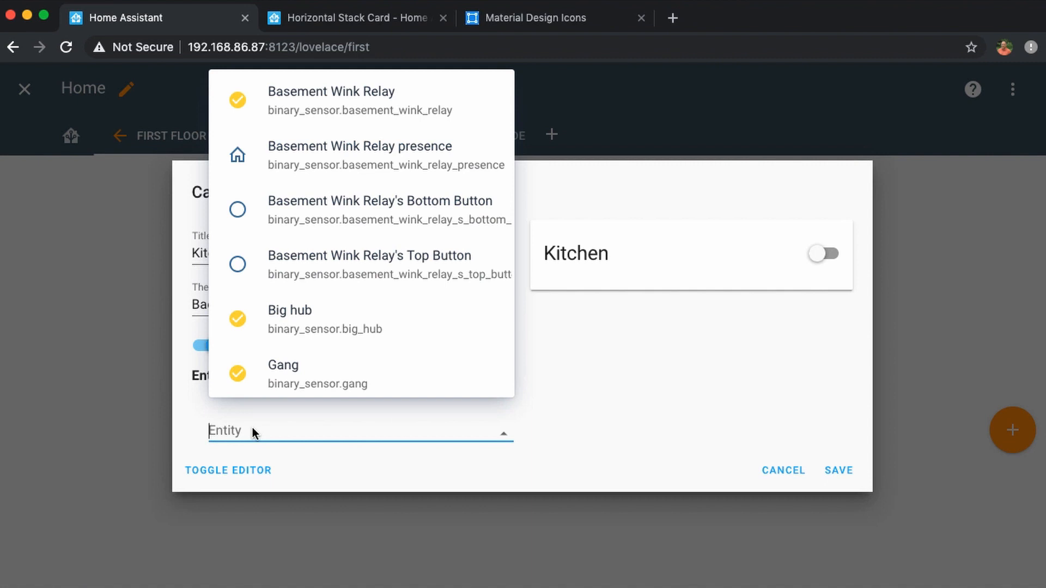
type("count")
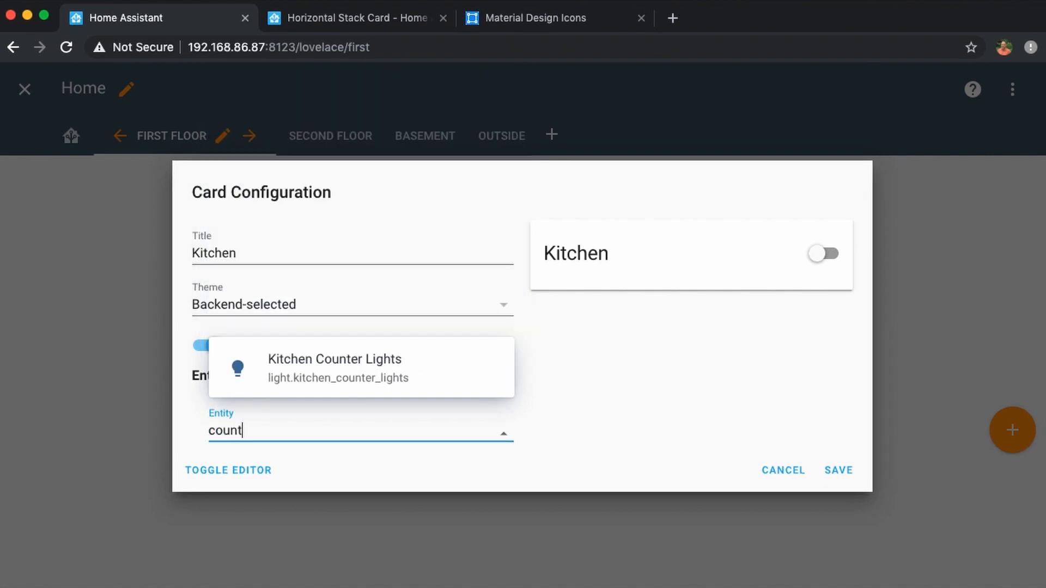
key("Return")
type("sink")
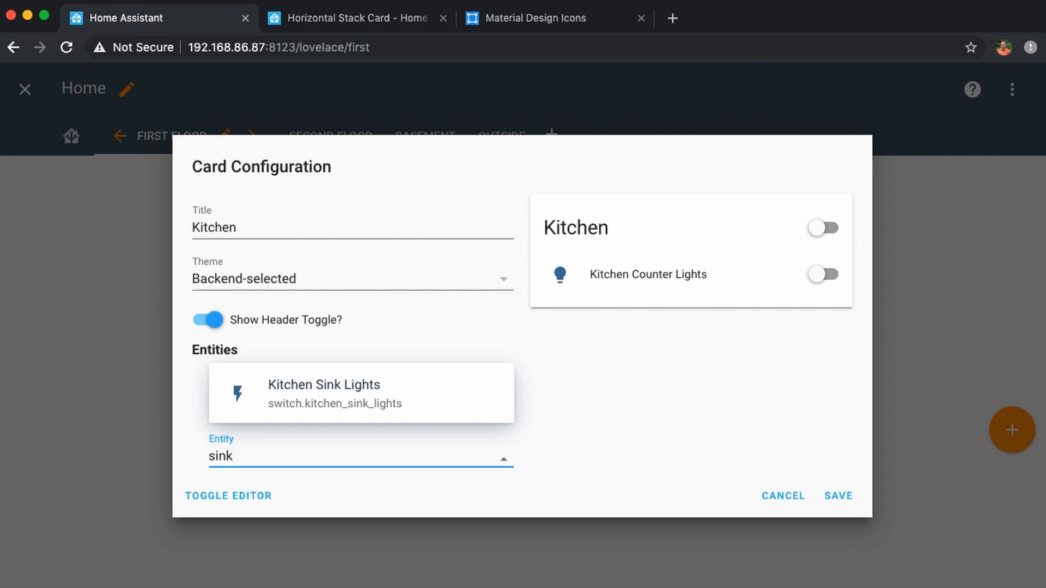
key("Return")
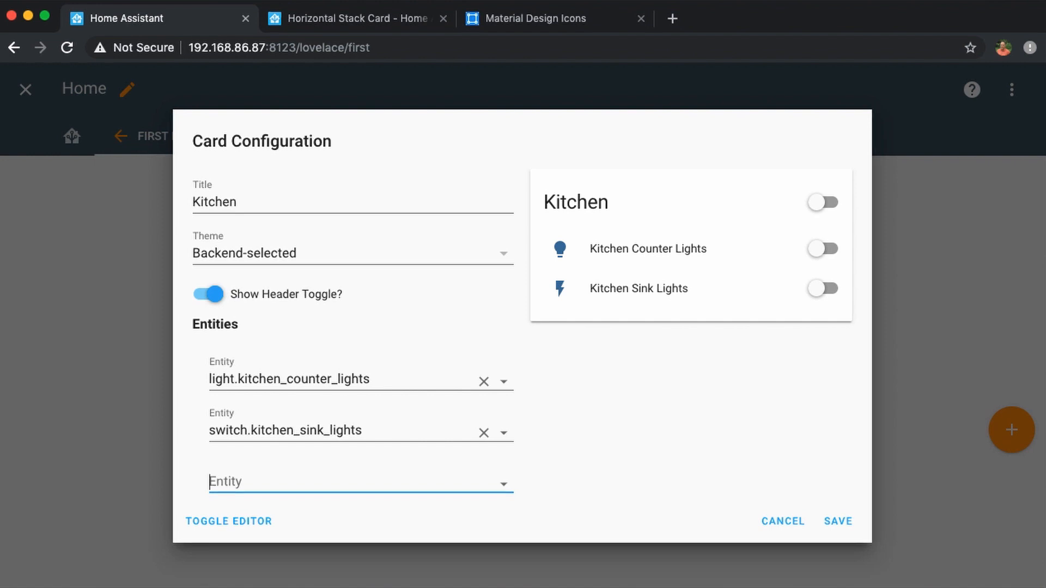
- Add light.kitchen_table and light.kitchen_bar_light as further entities of the Kitchen card and save it
type("table")
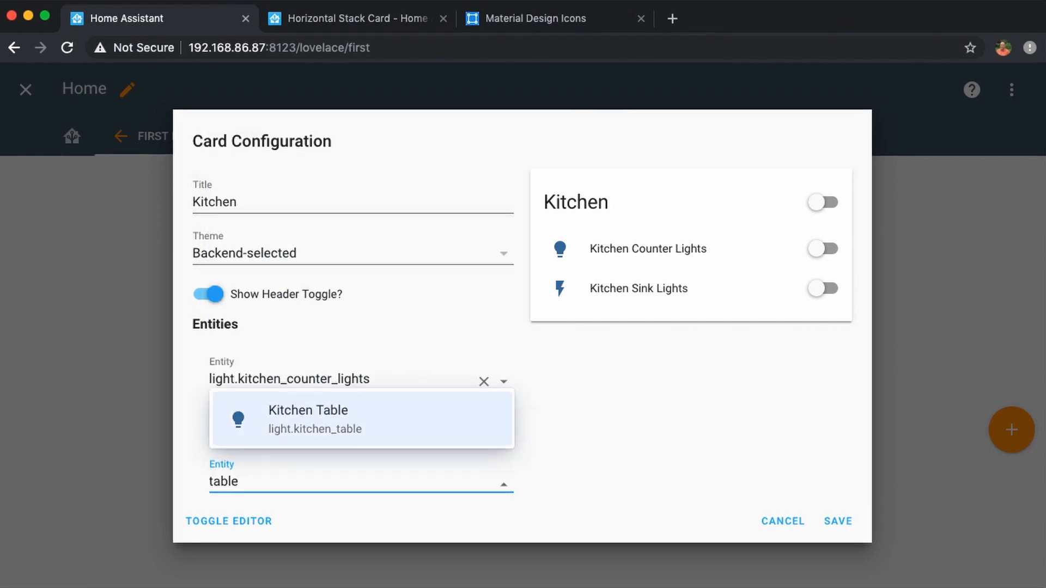
left_click(231, 439)
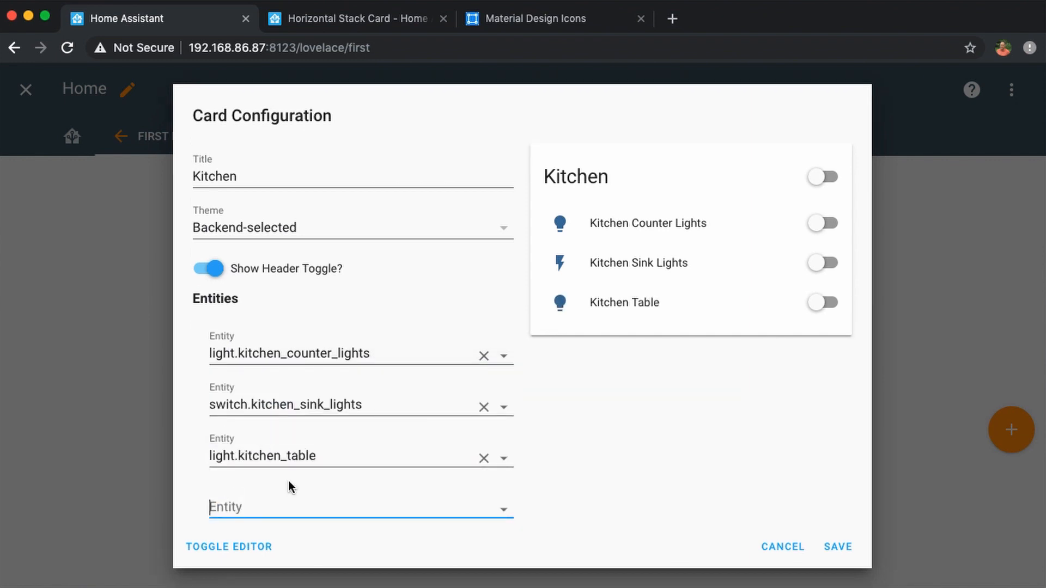
type("bar")
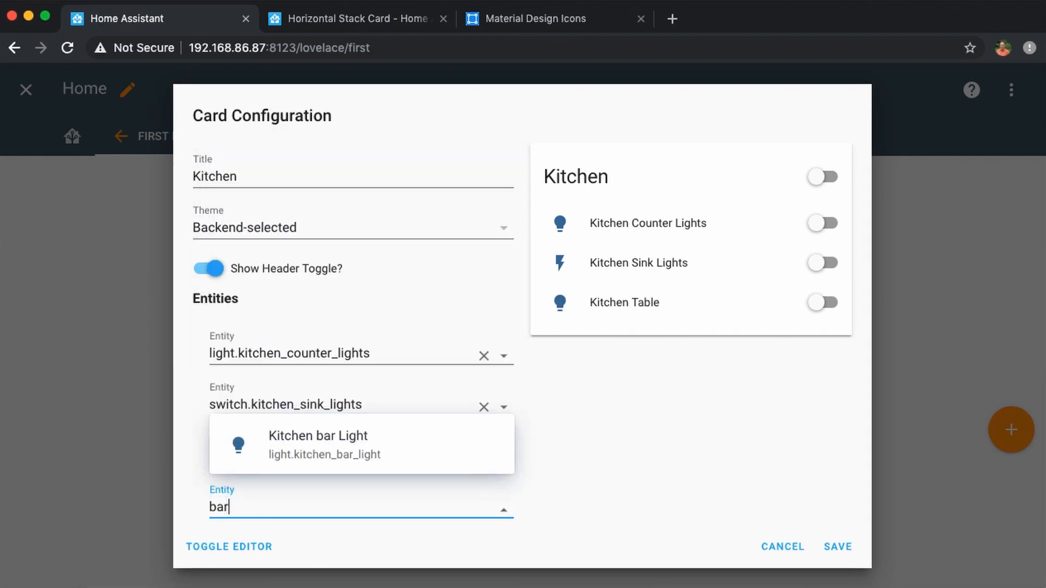
left_click(301, 450)
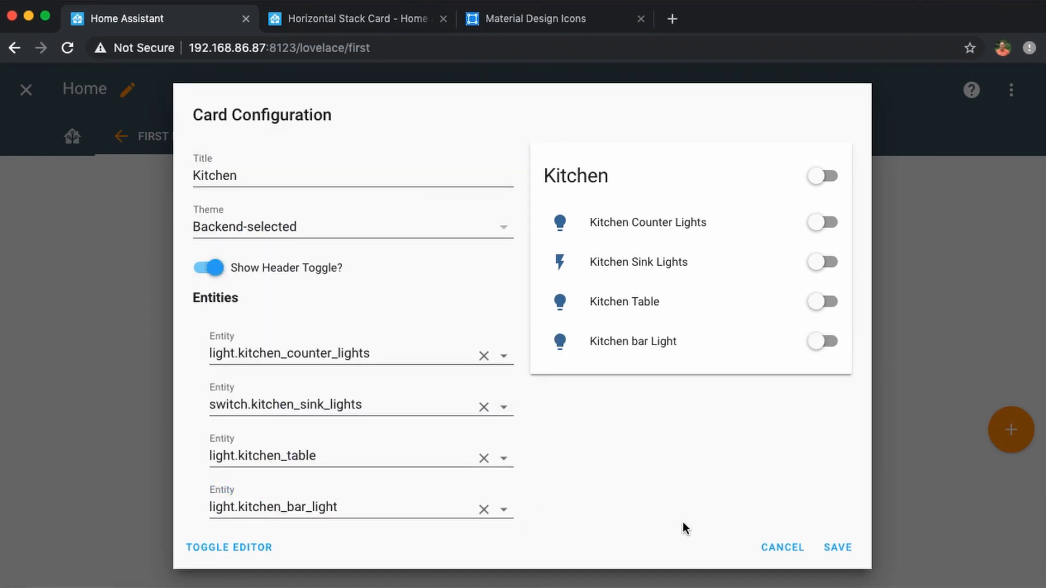
left_click(839, 549)
- Start another entities card on the first-floor view and title it Family
scroll(210, 405, "down", 3)
scroll(209, 405, "up", 3)
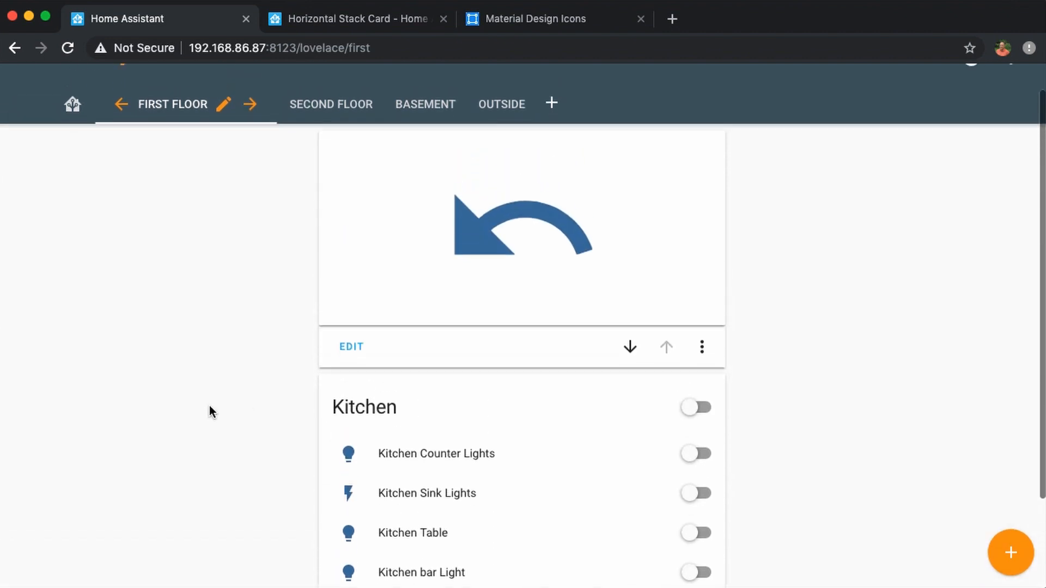
scroll(210, 405, "down", 3)
scroll(210, 409, "up", 2)
scroll(210, 409, "down", 2)
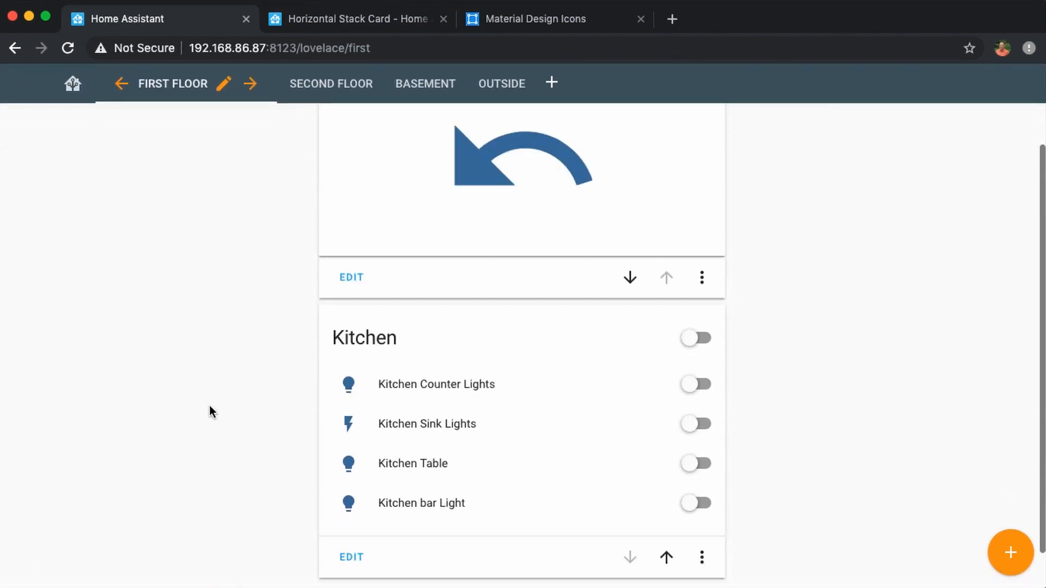
left_click(1009, 553)
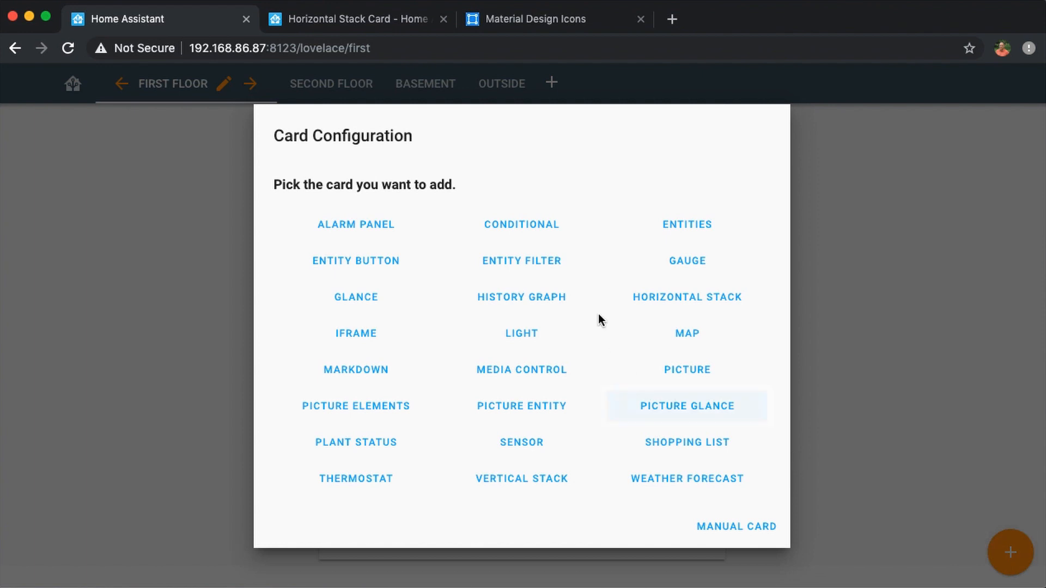
left_click(682, 226)
left_click(304, 257)
type("Family")
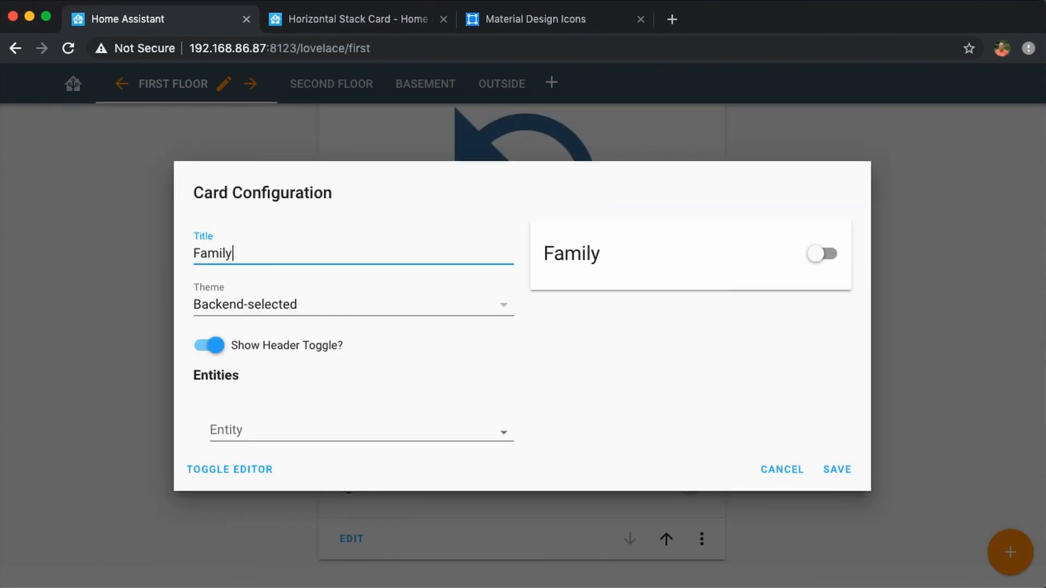
- Add the entities light.family_room and light.family_room_bloom to the Family card
left_click(283, 433)
type("family")
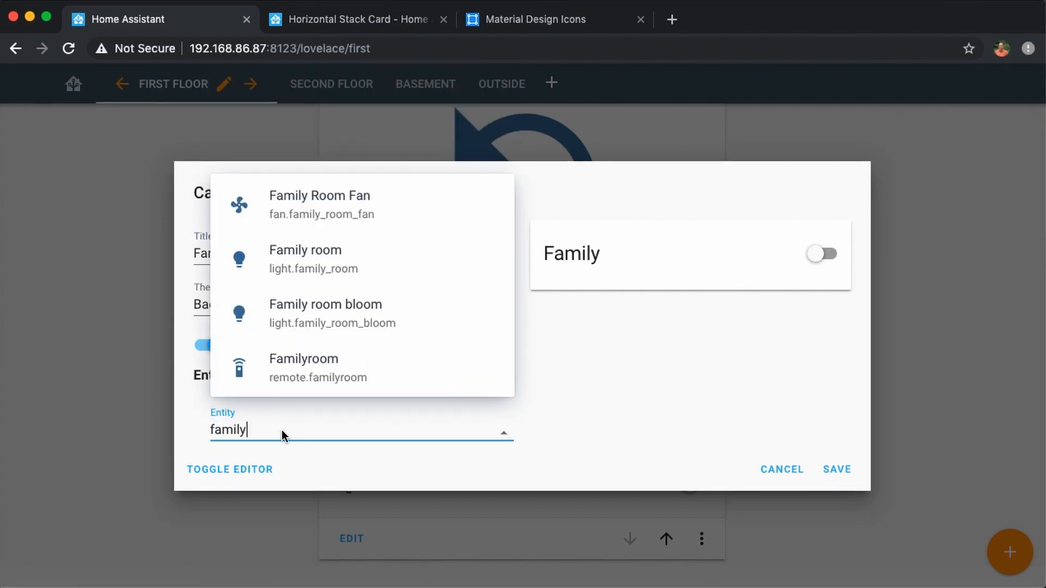
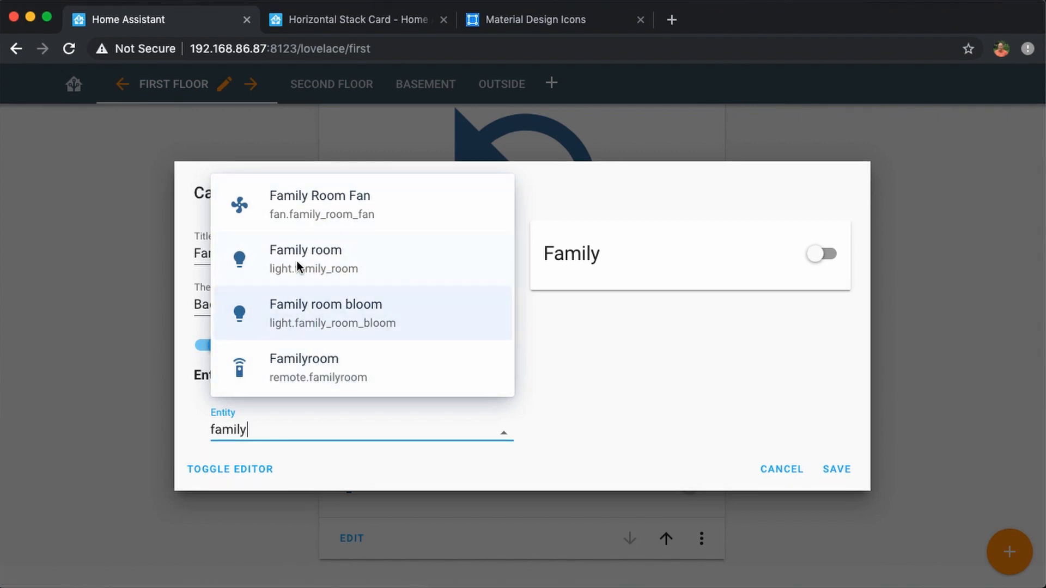
left_click(385, 266)
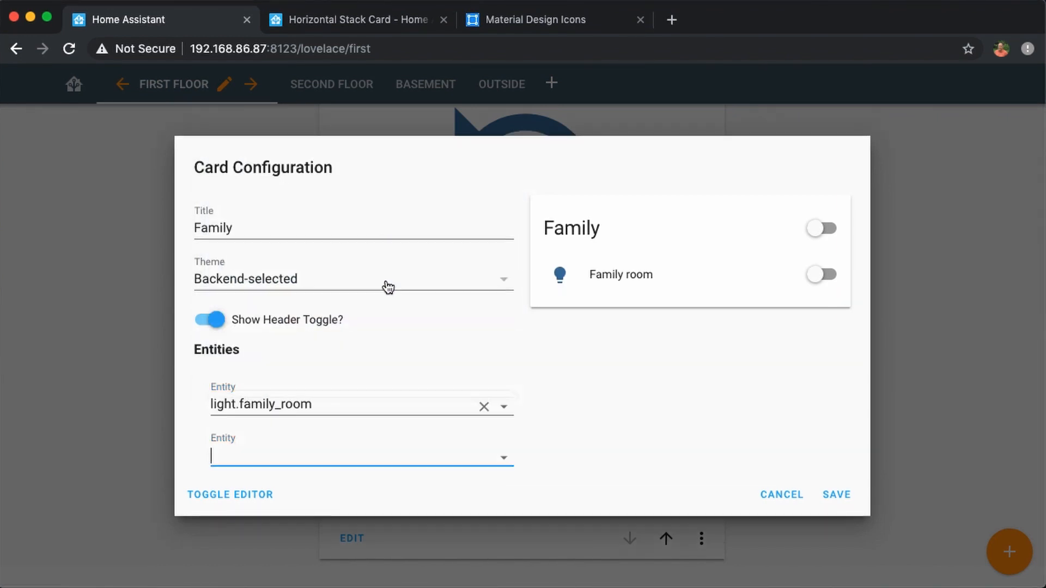
left_click(401, 448)
type("bloo")
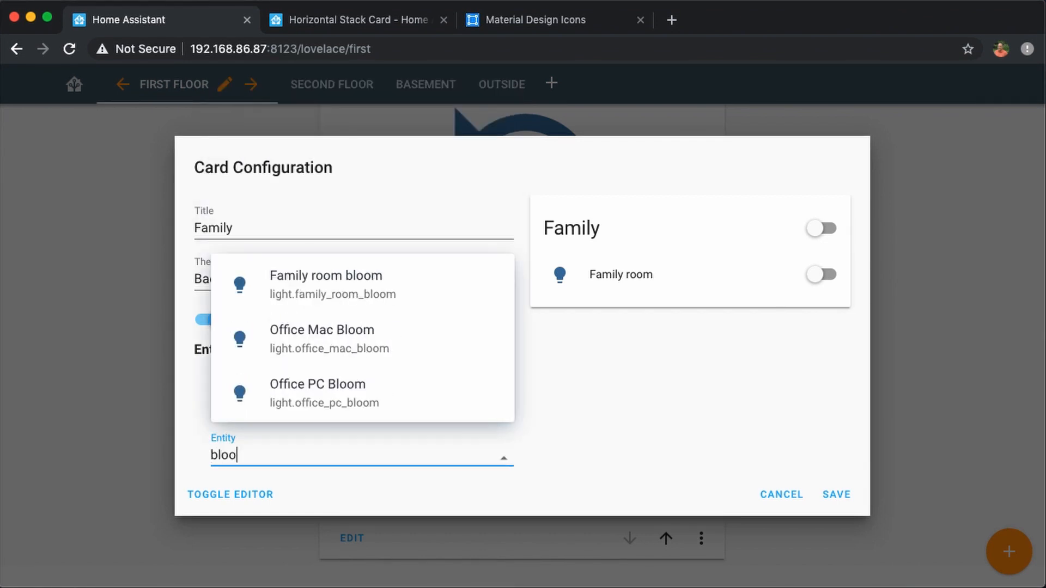
left_click(270, 272)
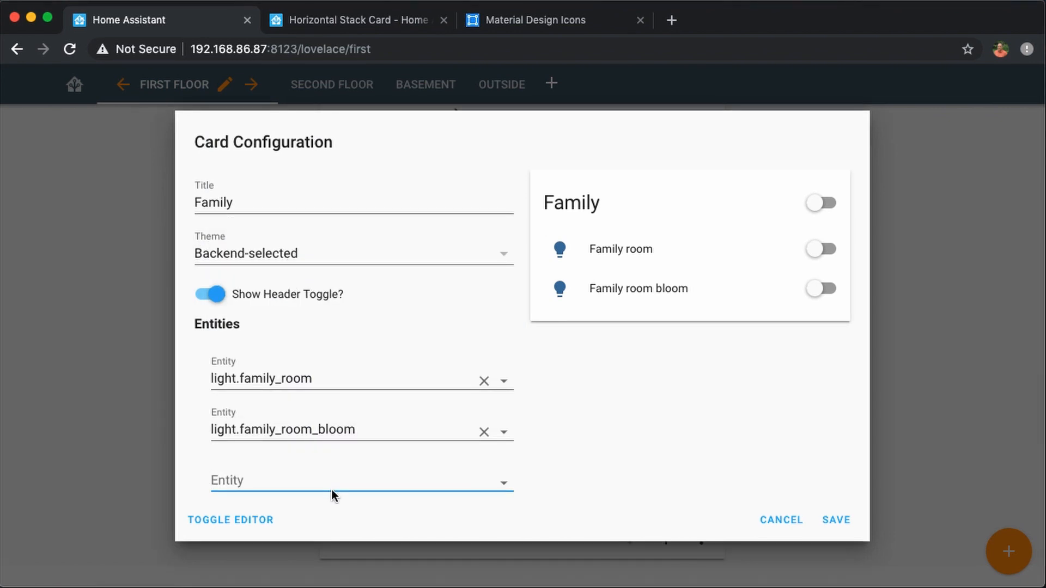
- Add light.knuckle_buster and fan.family_room_fan as further entities of the Family card and save it
type("kn")
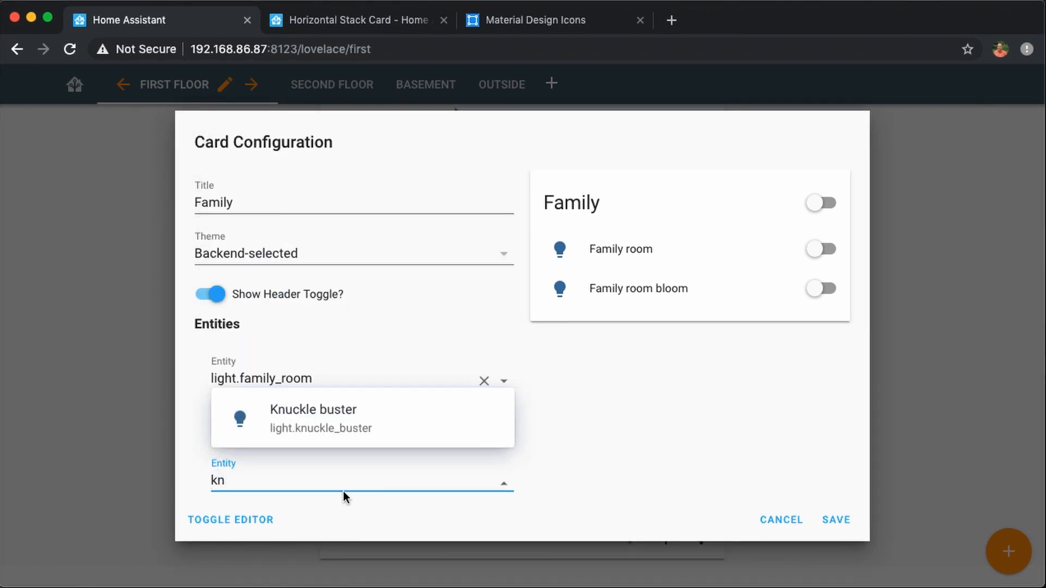
left_click(305, 410)
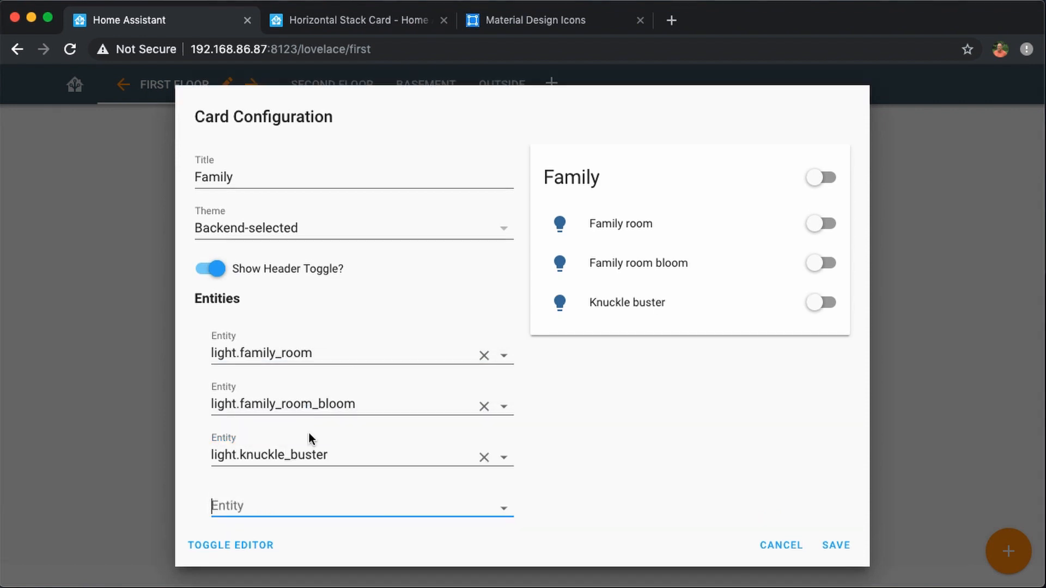
type("fan")
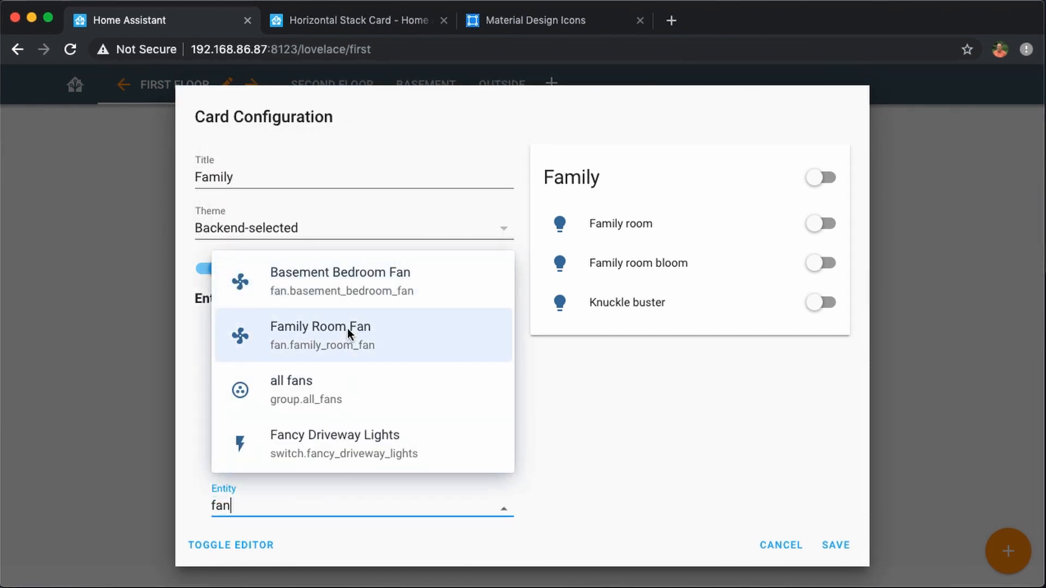
left_click(349, 332)
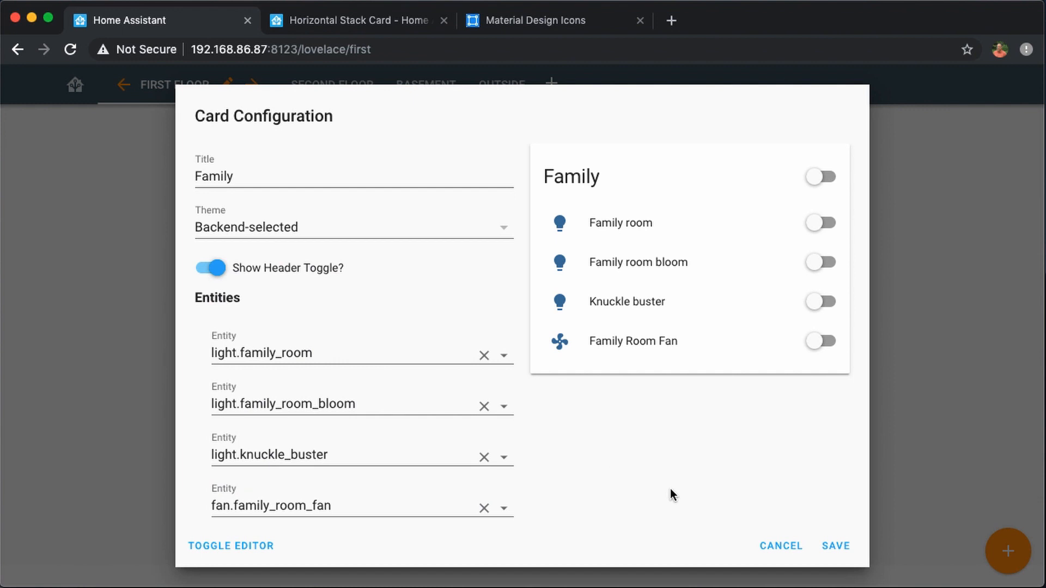
left_click(828, 558)
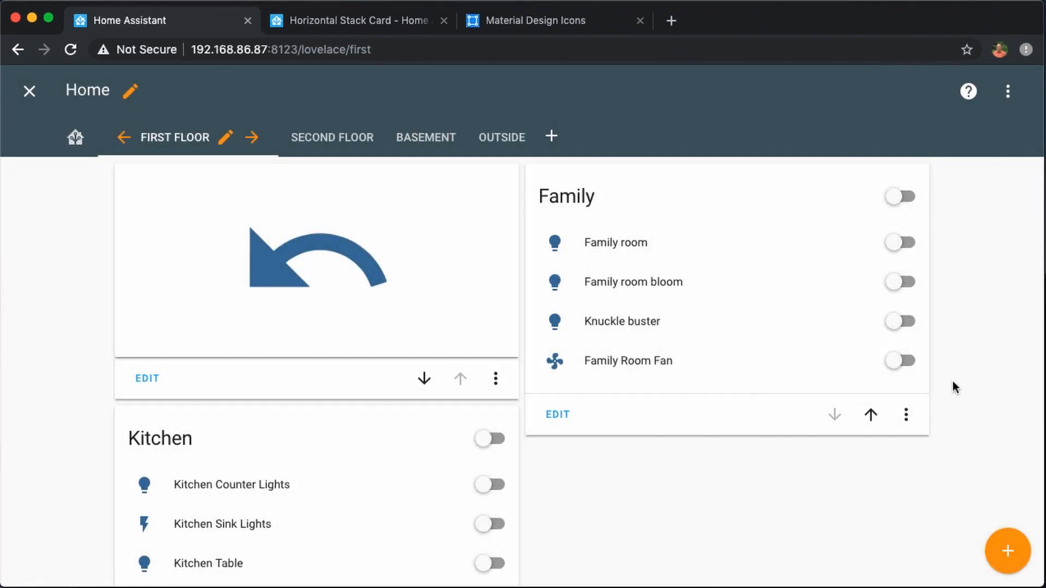
- Start a third entities card on the first-floor view and title it Livingroom
left_click(1008, 551)
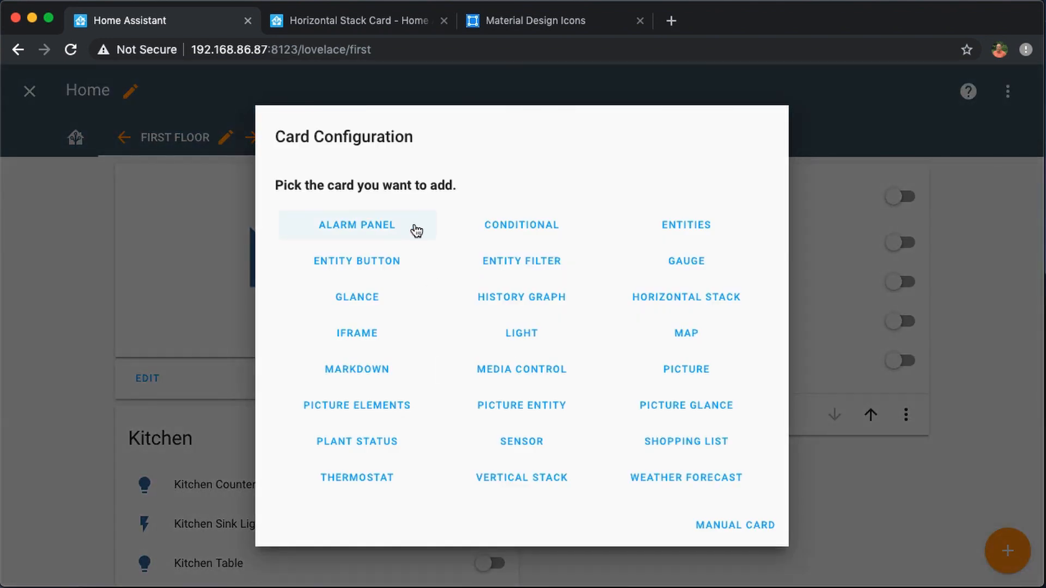
left_click(689, 227)
left_click(447, 254)
type("Livingroom")
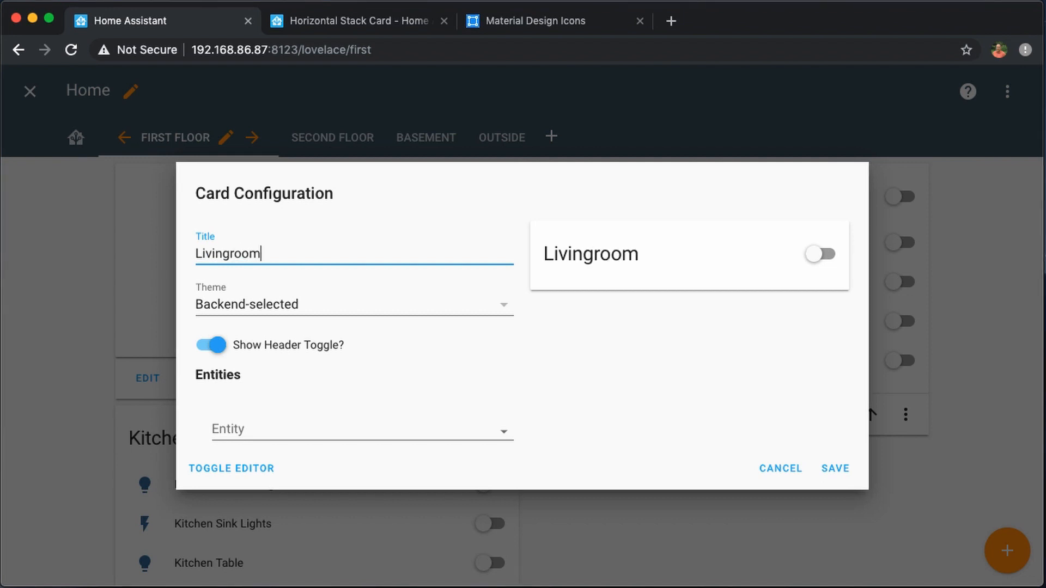
- Add the entities light.livingroom_lamp and light.livingroom_lamp_2 to the Livingroom card
left_click(287, 417)
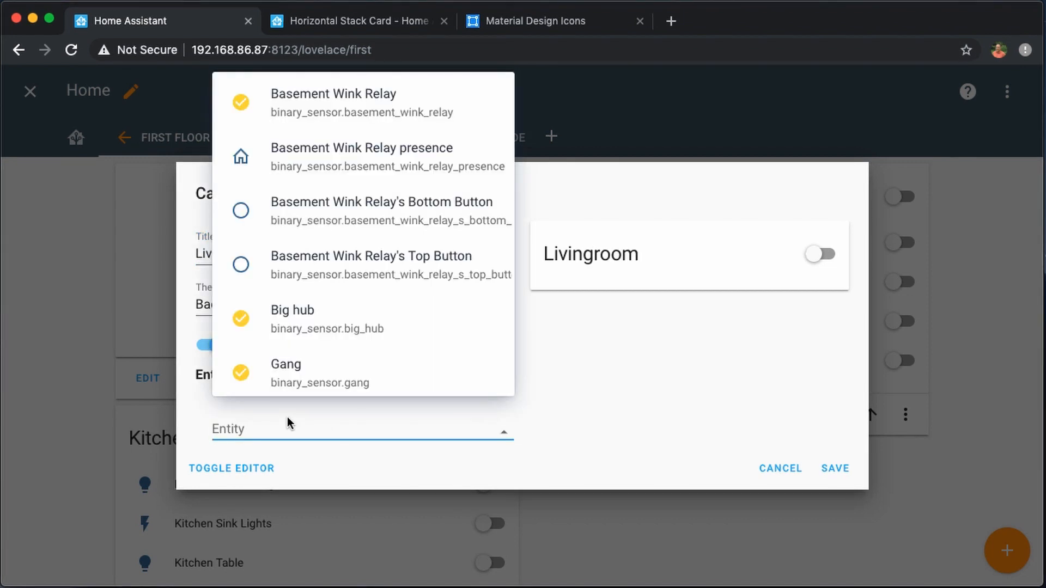
type("lamp")
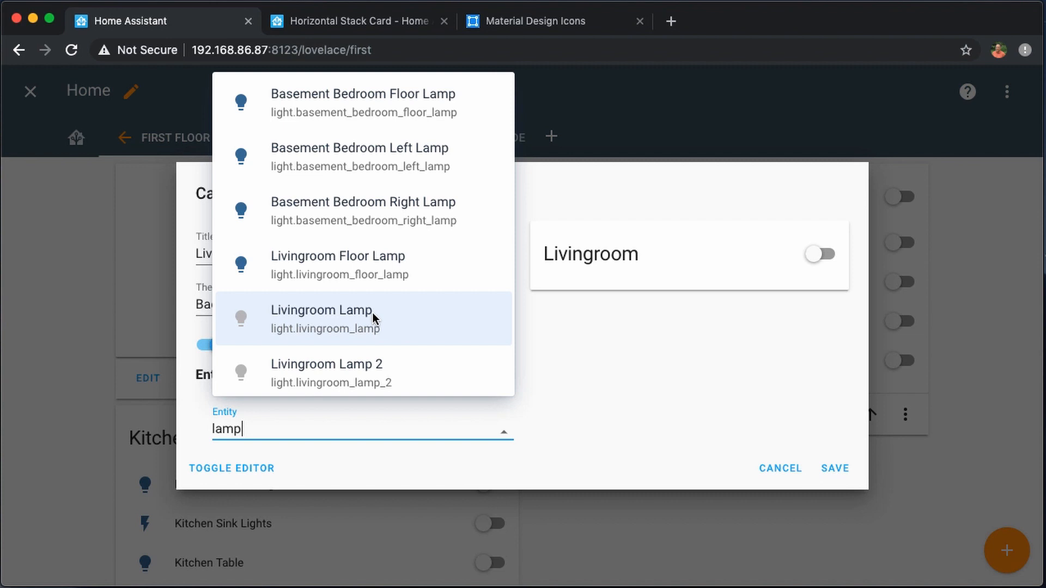
left_click(399, 320)
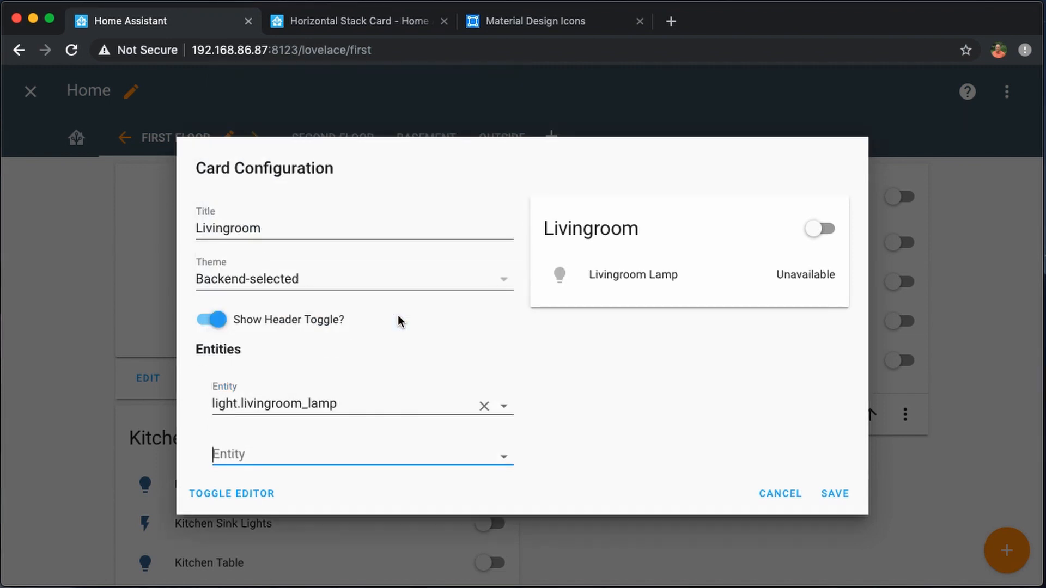
left_click(394, 442)
type("lamp")
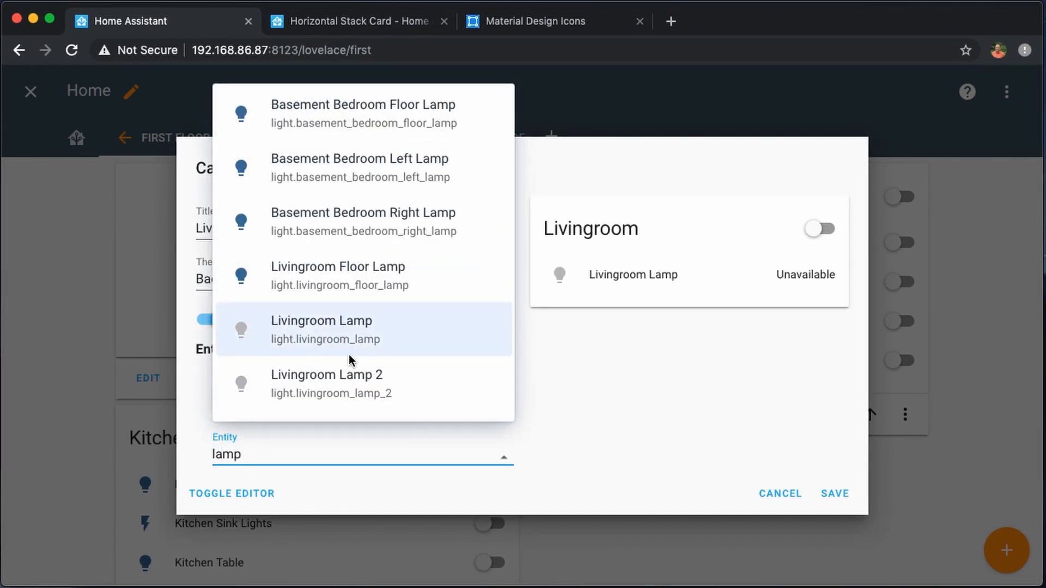
left_click(354, 378)
- Add the entity light.livingroom_floor_lamp to the Livingroom card and save the card
left_click(354, 479)
type("floor")
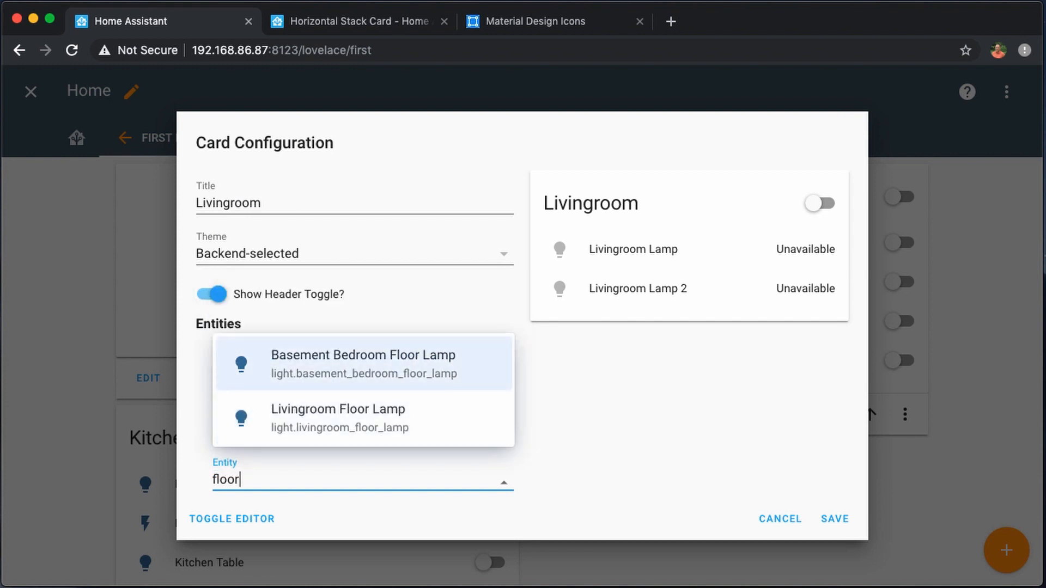
left_click(383, 411)
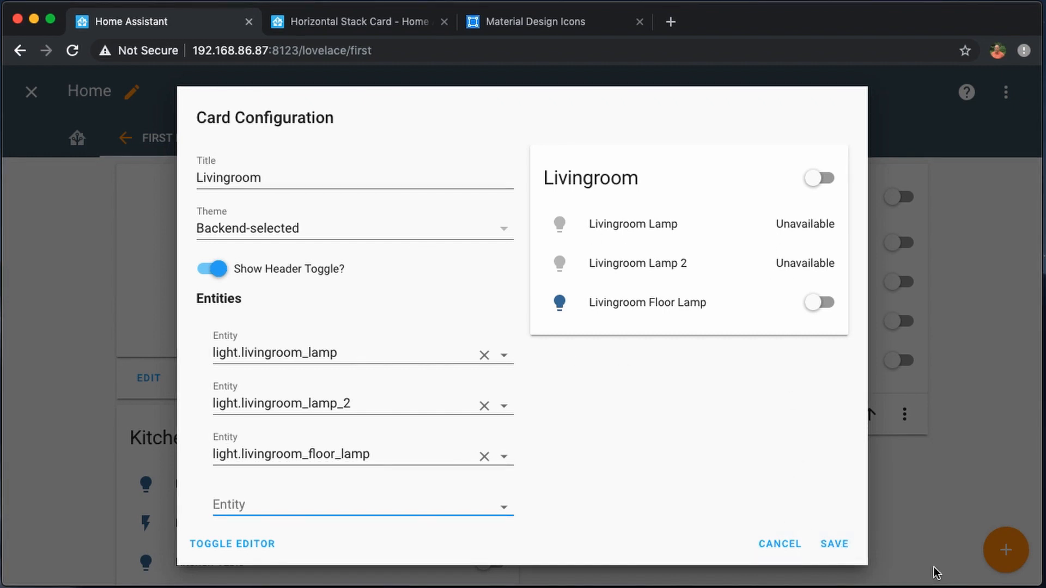
left_click(838, 543)
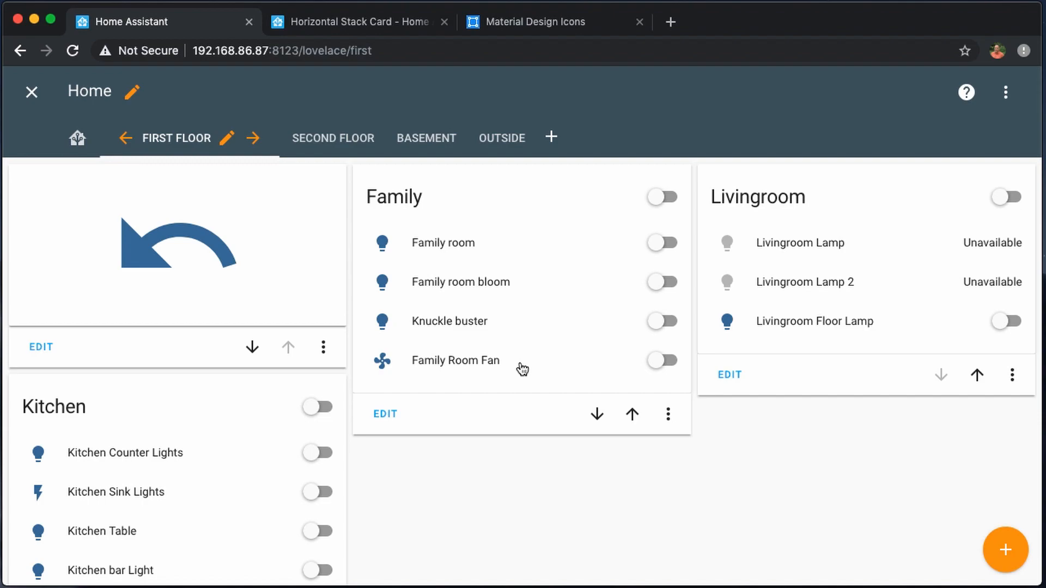
- Change the title of the Livingroom card to Living room and save it
left_click(727, 374)
double_click(145, 143)
type("Living room")
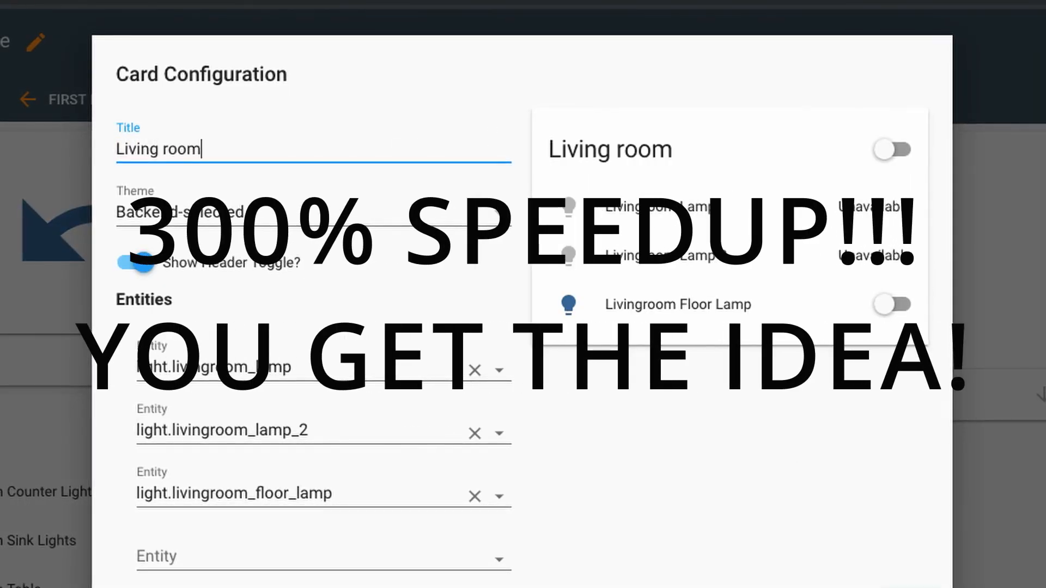
left_click(919, 585)
- Start an entities card titled Dining room on the first-floor view and turn off its header toggle
left_click(788, 537)
left_click(817, 205)
left_click(201, 250)
type("Dining room")
left_click(135, 356)
- Add the Diningroom Lights entity to the Dining room card and save it
left_click(249, 460)
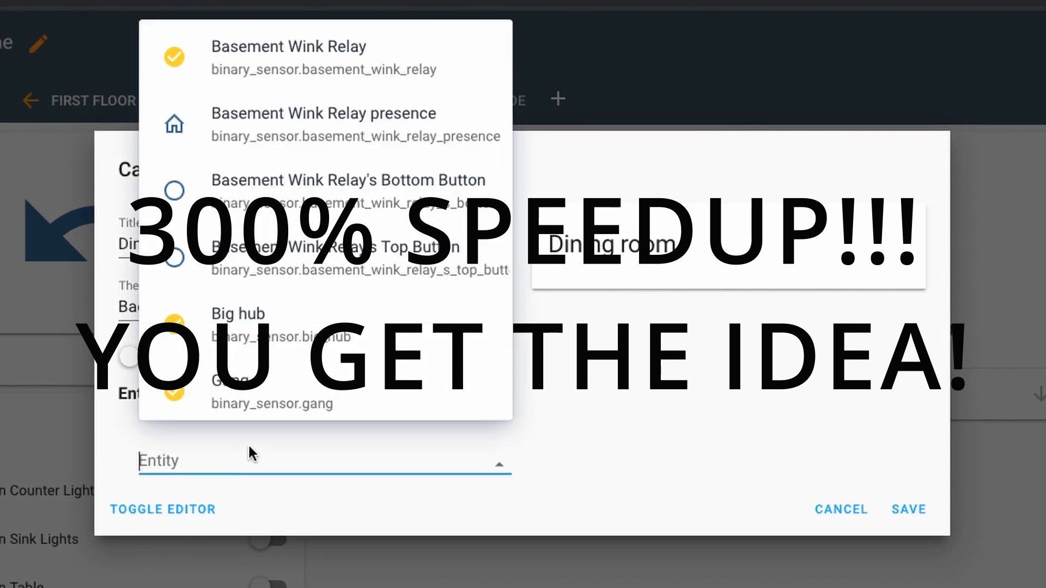
type("din")
left_click(233, 374)
left_click(908, 509)
scroll(665, 533, "down", 3)
scroll(665, 532, "up", 3)
- Start another entities card on the first-floor view and title it Office
left_click(1035, 582)
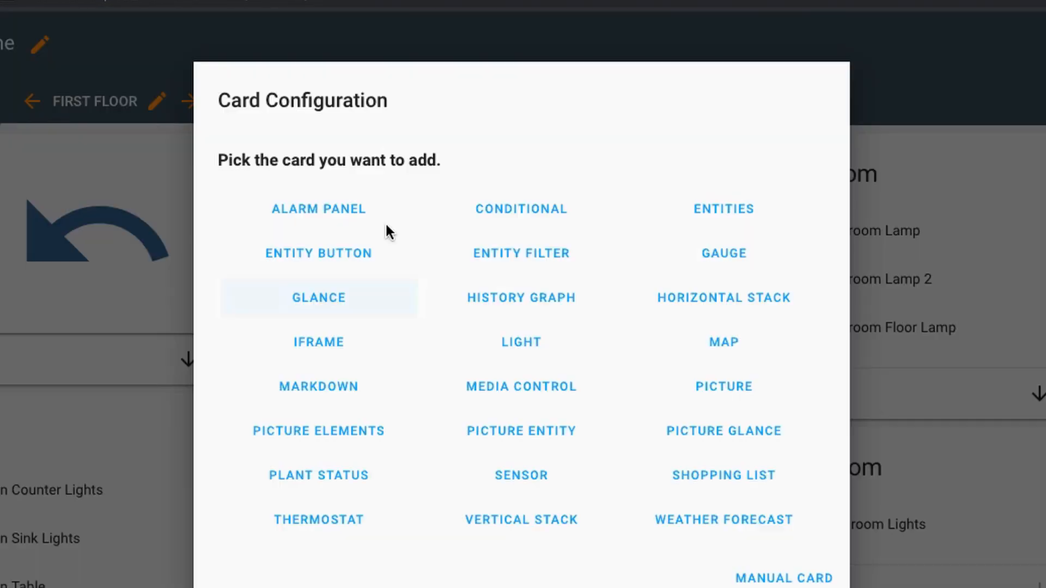
left_click(755, 208)
left_click(299, 244)
type("Office")
key("Tab")
key("Tab")
key("Tab")
- Add the entities light.office_pc_desk_light and light.office_pc_bloom as the first rows of the Office card
type("pc")
key("Down")
key("Down")
key("Return")
type("pc")
key("Down")
key("Return")
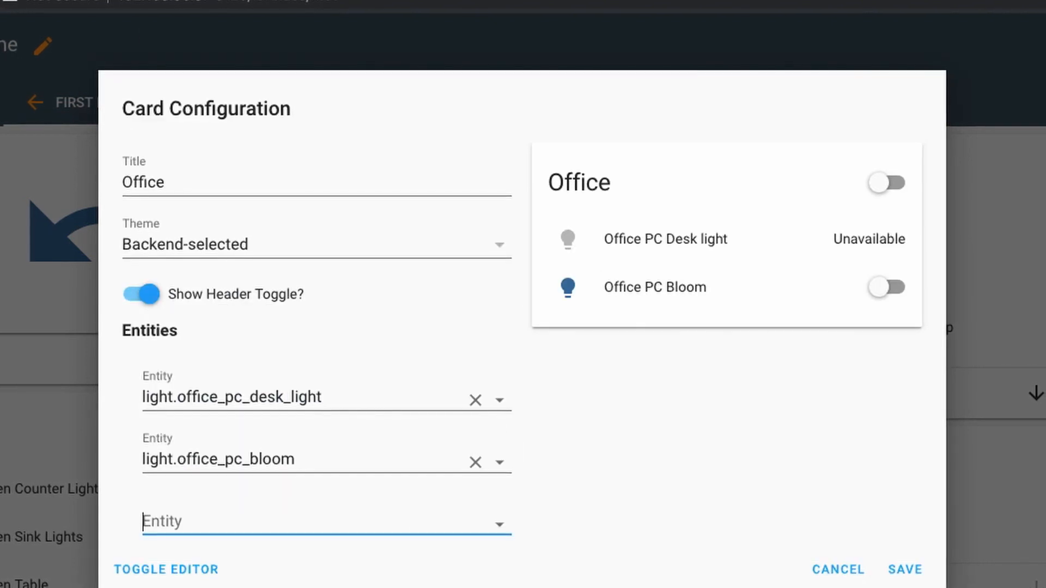
- Clear the PC light entities from the Office card and choose light.office_mac_bloom as its first entity
left_click(476, 400)
left_click(500, 431)
left_click(298, 484)
left_click(499, 431)
left_click(289, 428)
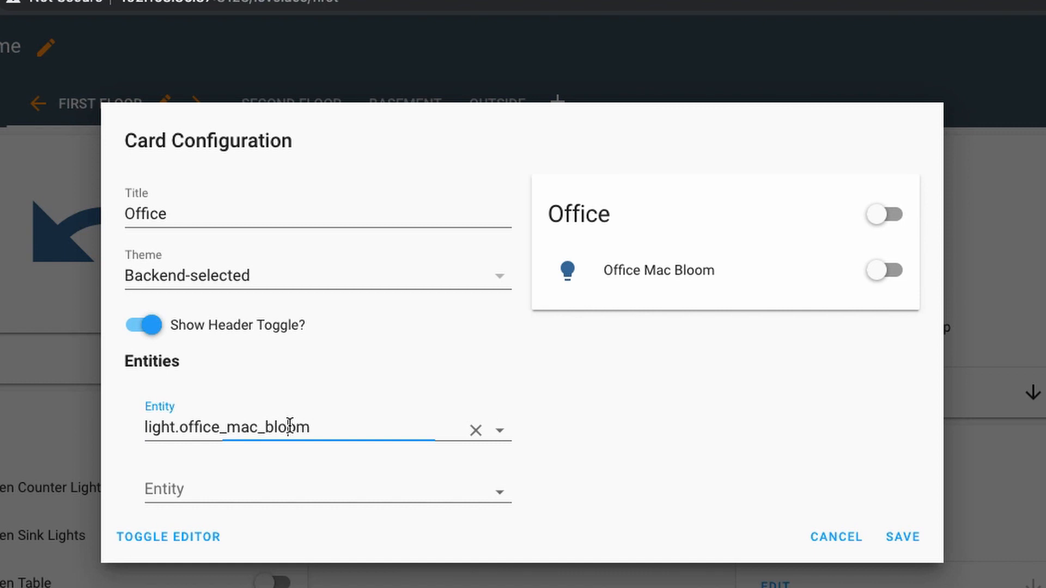
- Set the Office card's first entity to Office Mac Desk Light and its second to Office Mac Bloom
left_click(278, 428)
key("BackSpace")
key("BackSpace")
key("Delete")
key("Delete")
key("Delete")
key("BackSpace")
left_click(275, 538)
left_click(318, 483)
type("mac")
key("Down")
key("Return")
- Add light.office_pc_desk_light and light.office_pc_bloom below the Mac lights in the Office card
type("pc")
key("Down")
key("Down")
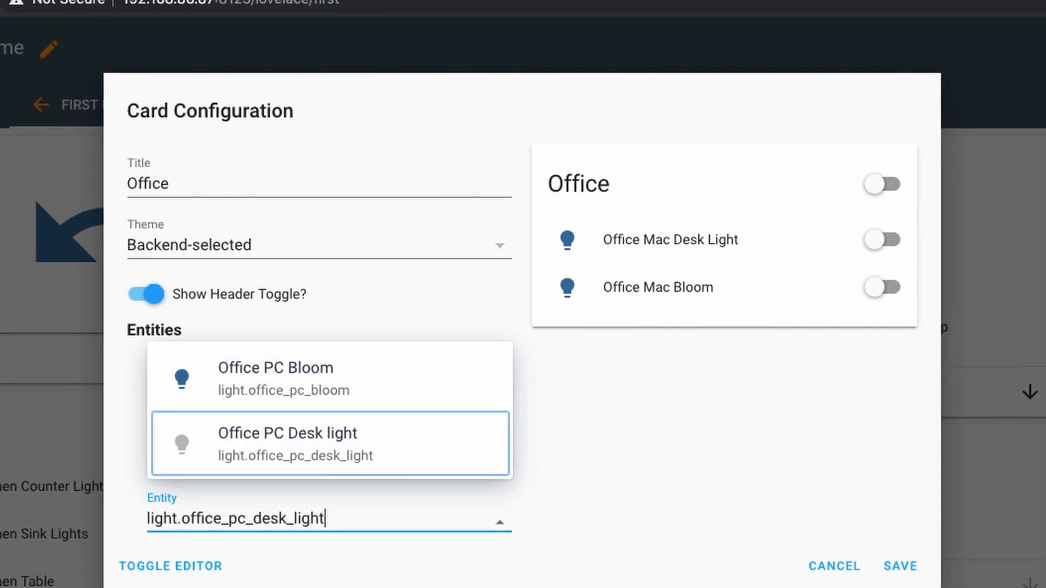
key("Return")
type("pc")
key("Down")
key("Return")
- Add the Office Sofa light entity to the Office card and save it
scroll(479, 554, "down", 2)
left_click(387, 541)
type("sofa")
key("Down")
key("Return")
- Narrow the browser window to check the first-floor cards in a single column, and restore its full width
left_click_drag(1034, 444, 376, 511)
scroll(175, 327, "down", 10)
scroll(175, 324, "up", 10)
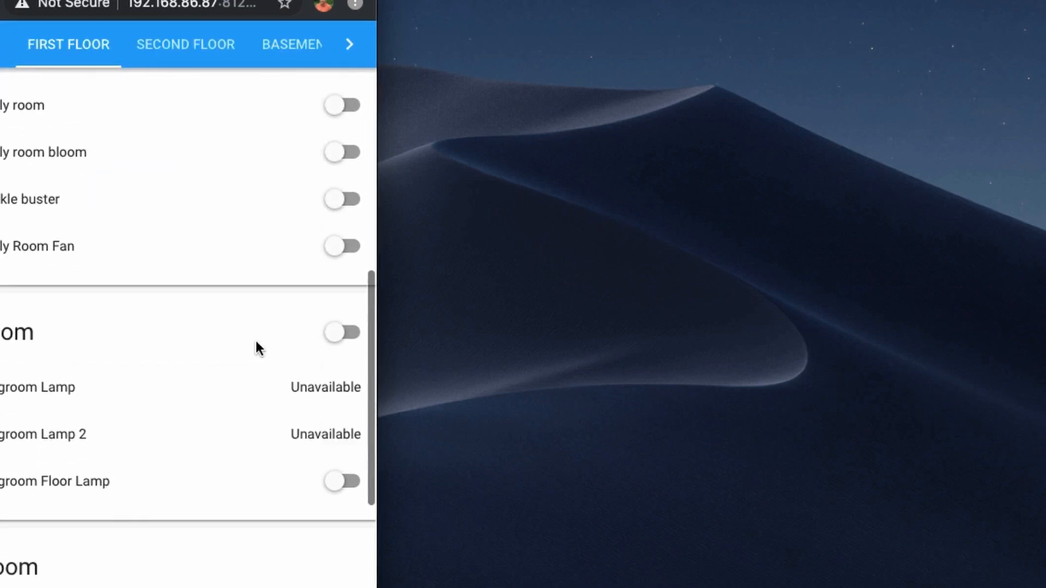
scroll(256, 347, "down", 6)
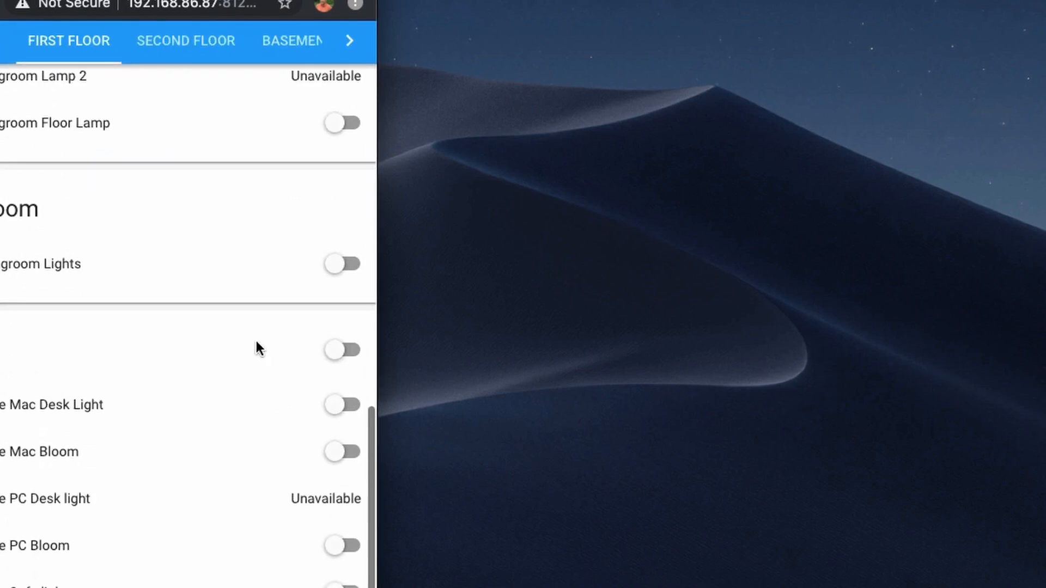
scroll(131, 564, "up", 10)
left_click_drag(378, 334, 1045, 334)
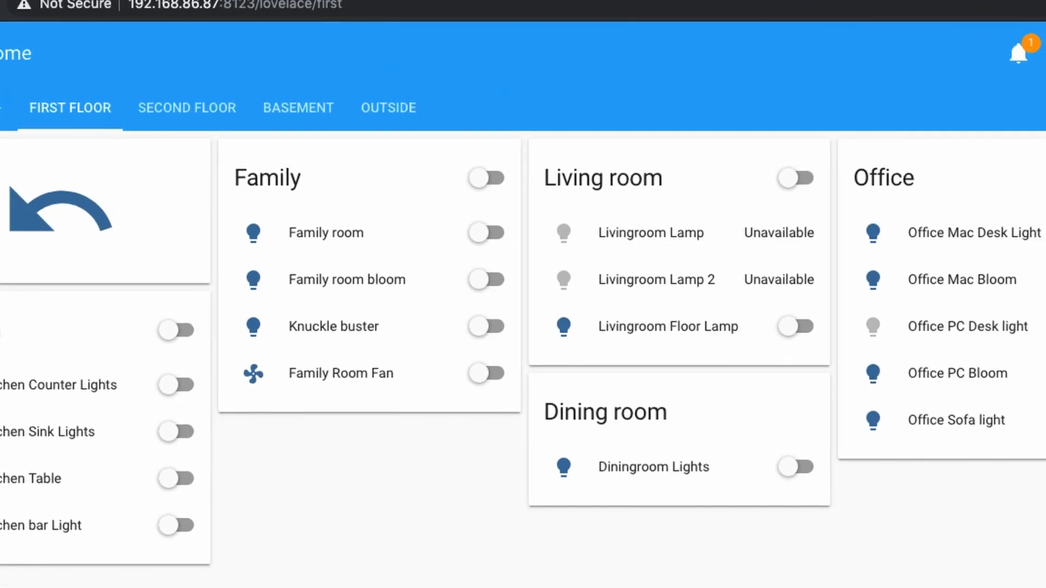
- Start an entities card on the Second Floor view and title it Master Bedroom
left_click(149, 114)
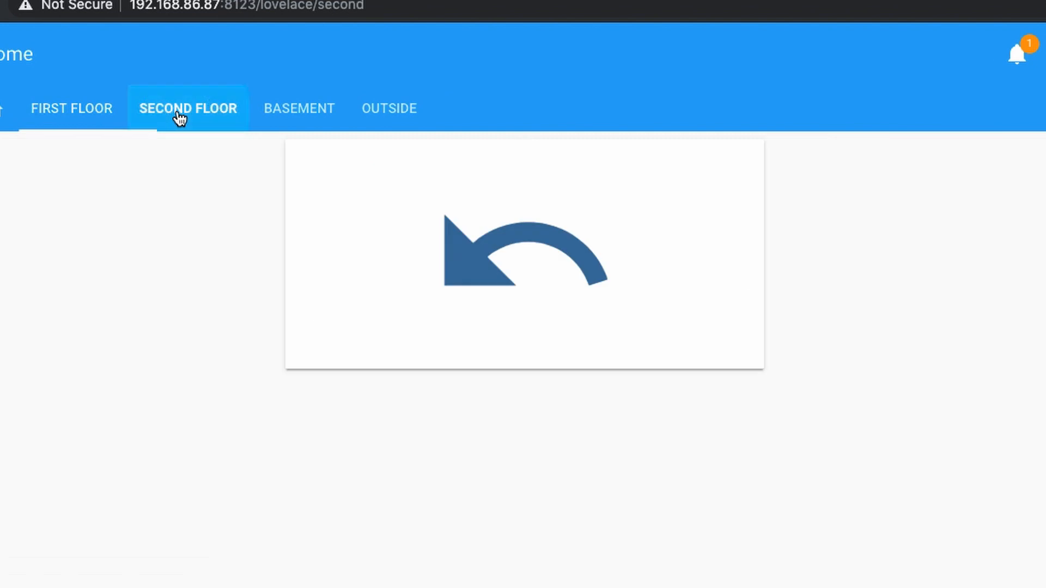
left_click(1037, 53)
left_click(1032, 168)
type("Ma")
- Add the two residents' personal lights and light.sitting_room_light to the Master Bedroom card and save it
left_click(284, 453)
type("bob")
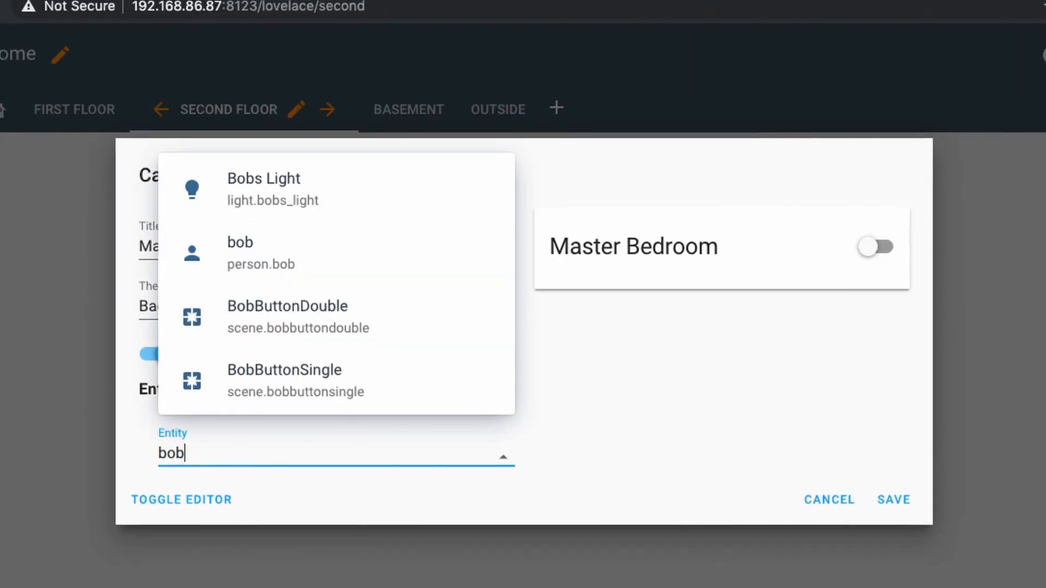
key("Return")
type("carla")
key("Return")
type("sitting")
key("Down")
key("Return")
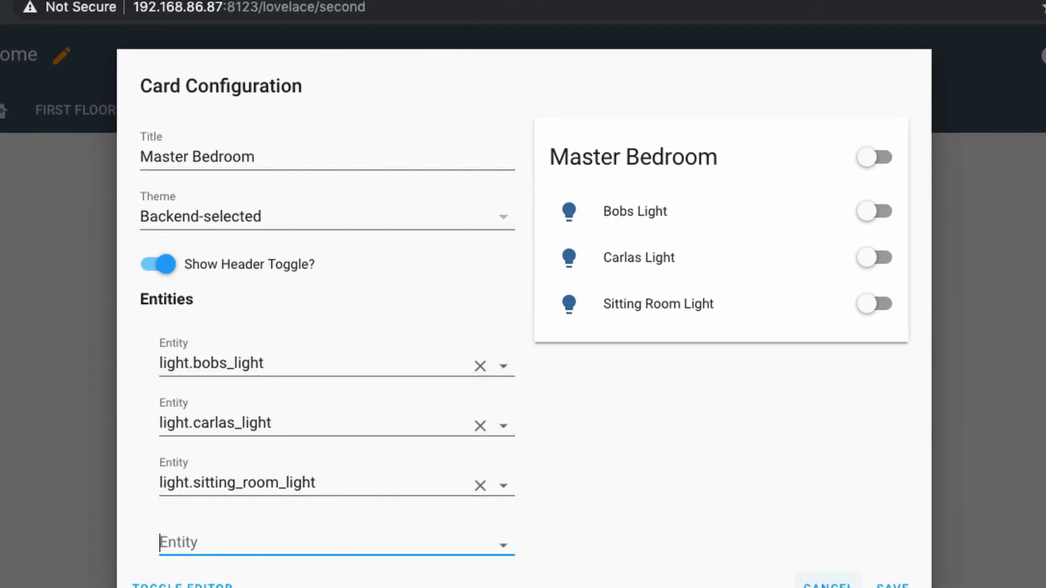
left_click(892, 583)
- Start another entities card on the Second Floor view, titled with the occupant's first name and Room
left_click(999, 515)
left_click(718, 210)
left_click(326, 242)
type("Ben")
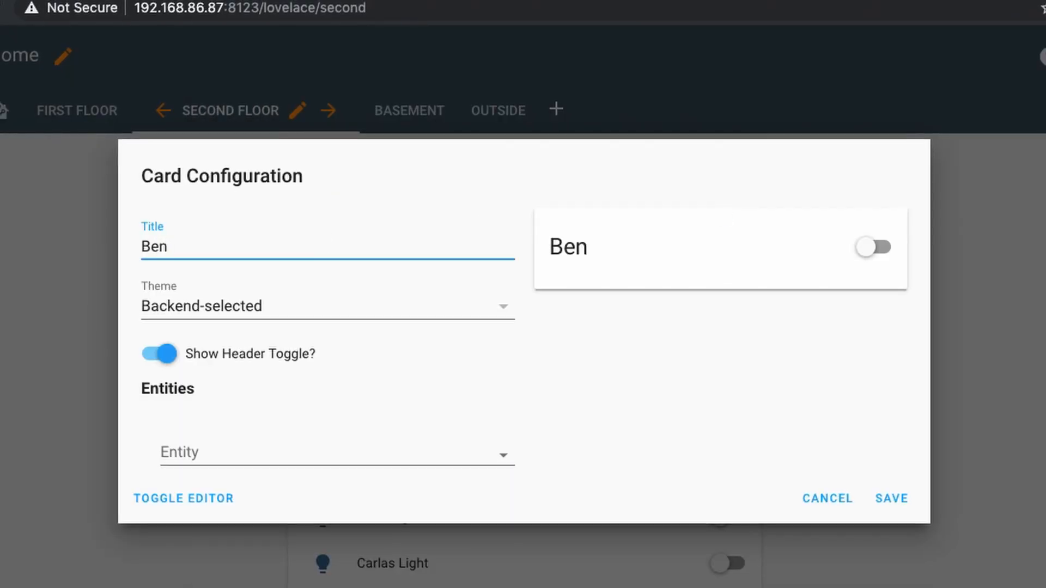
- Add the occupant's own light entity to the new room card on the Second Floor view and save it
left_click(283, 453)
type("ben")
key("Up")
key("Up")
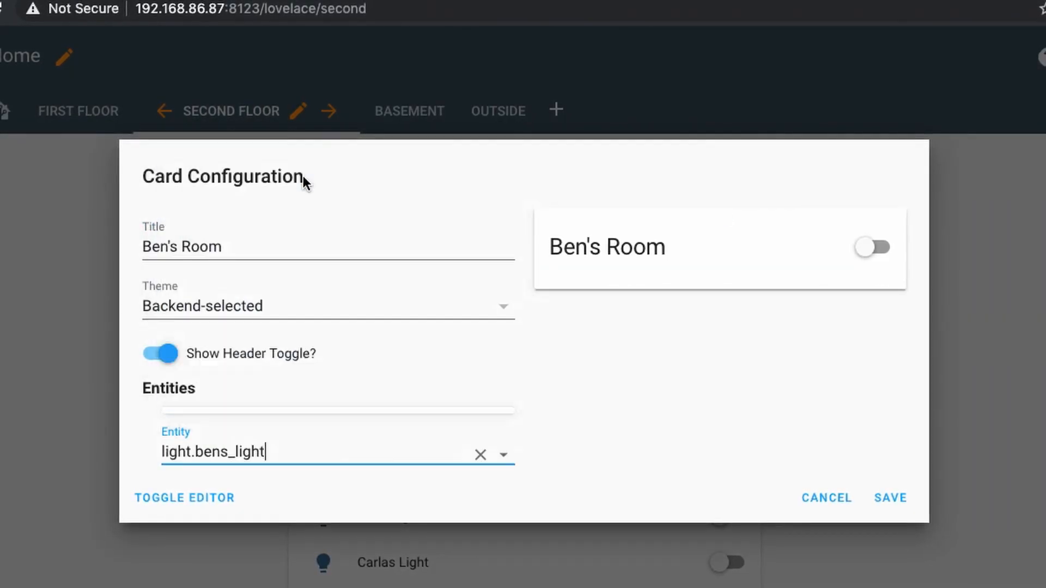
left_click(303, 175)
left_click(265, 409)
left_click(893, 557)
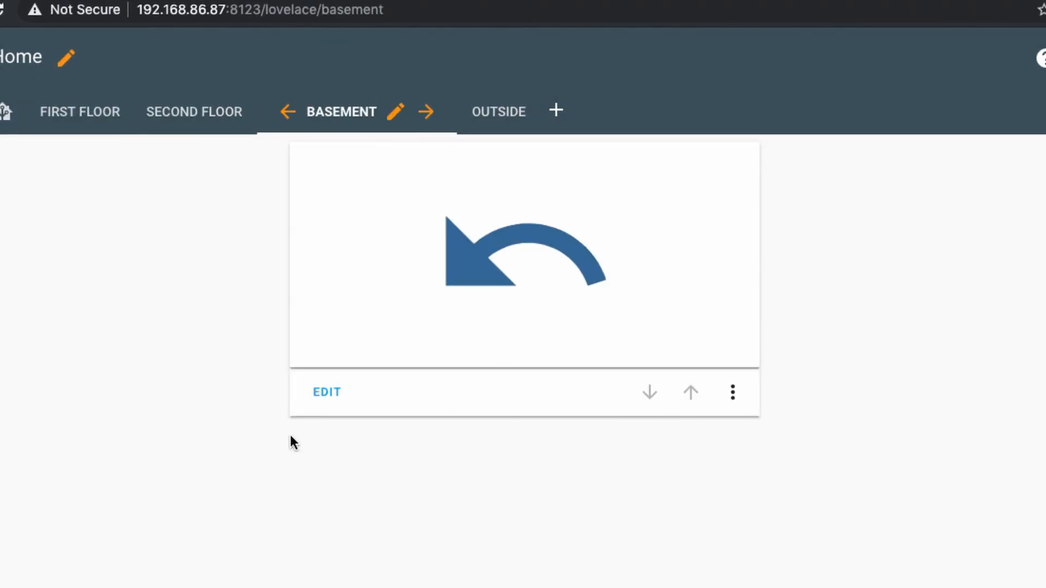
- Start an entities card on the Basement view and title it Basement Bedroom
left_click(327, 393)
left_click(816, 527)
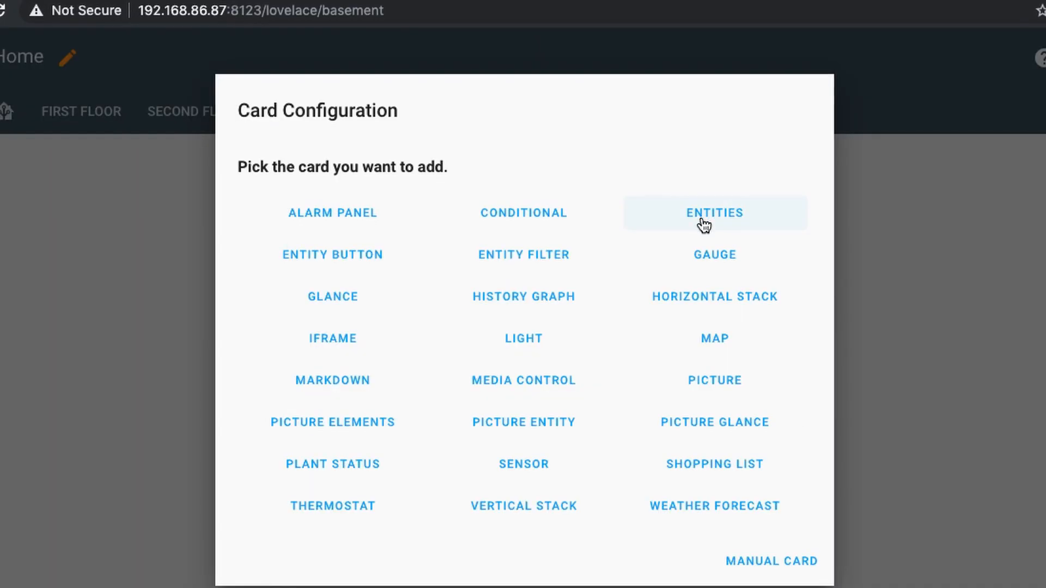
left_click(703, 224)
type("Basement Bedroom")
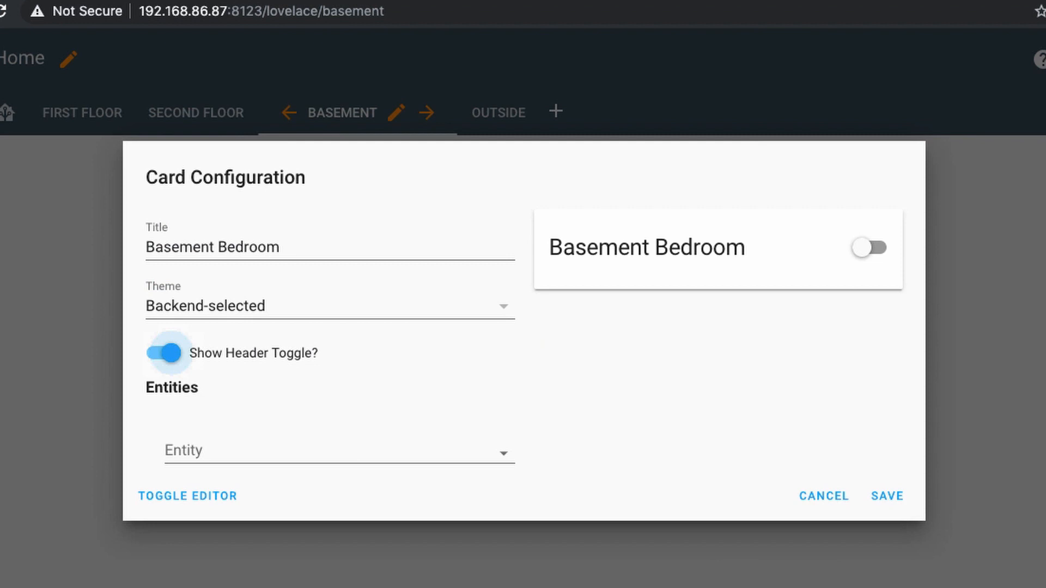
- Add the entity switch.basement_outside to the Basement Bedroom card
left_click(206, 451)
type("bas")
key("Up")
key("Return")
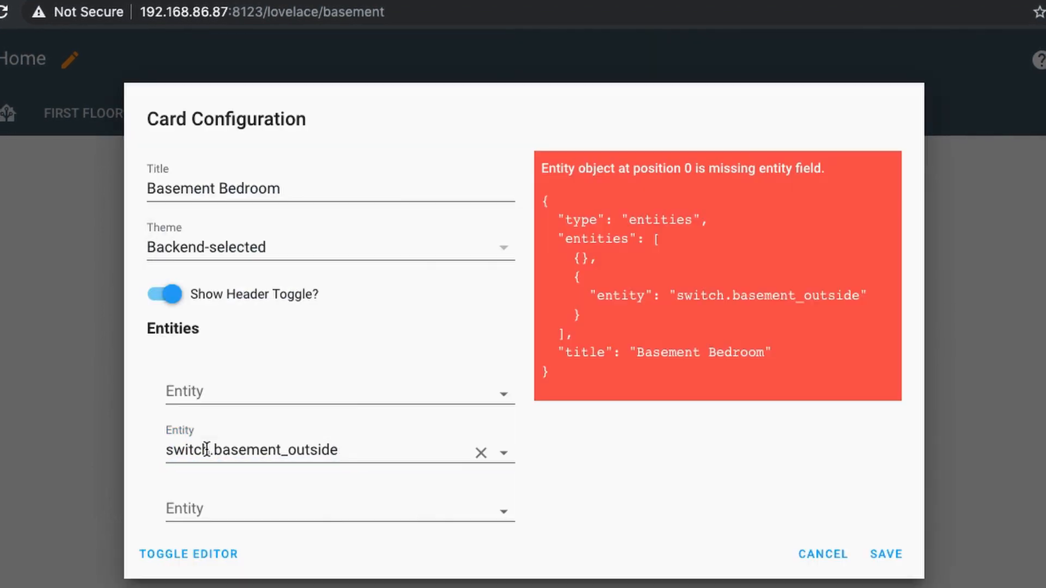
- Set the Basement Bedroom card's first entity to light.basement_bedroom_left_lamp and clear switch.basement_outside
left_click(218, 392)
type("ba")
scroll(408, 476, "down", 5)
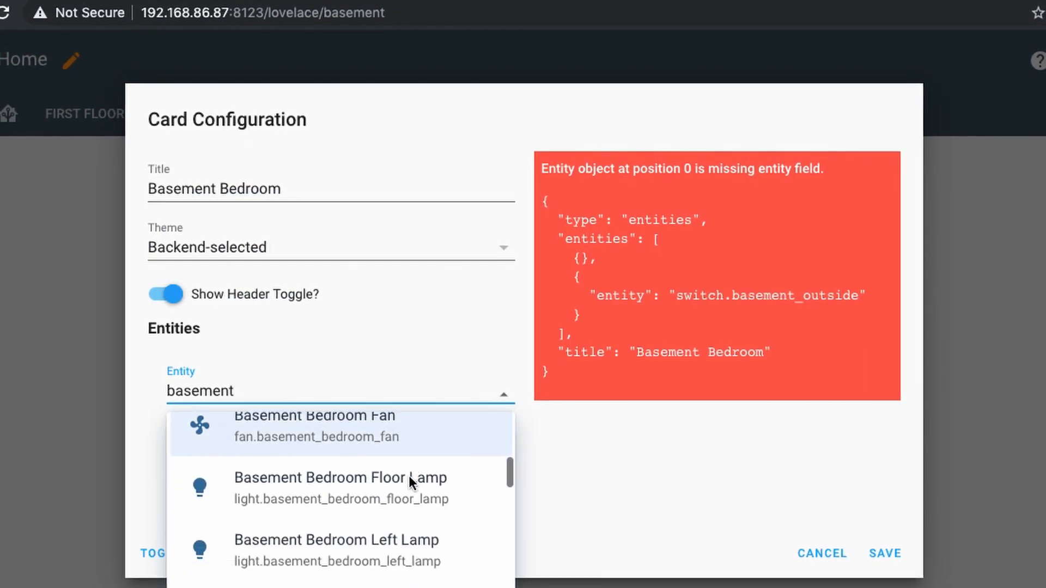
left_click(408, 475)
left_click(479, 451)
- Add light.basement_bedroom_right_lamp, light.basement_bedroom_floor_lamp and fan.basement_bedroom_fan to the Basement Bedroom card and save it
left_click(455, 475)
type("right")
left_click(362, 222)
type("floo")
key("Return")
type("basem")
left_click(326, 387)
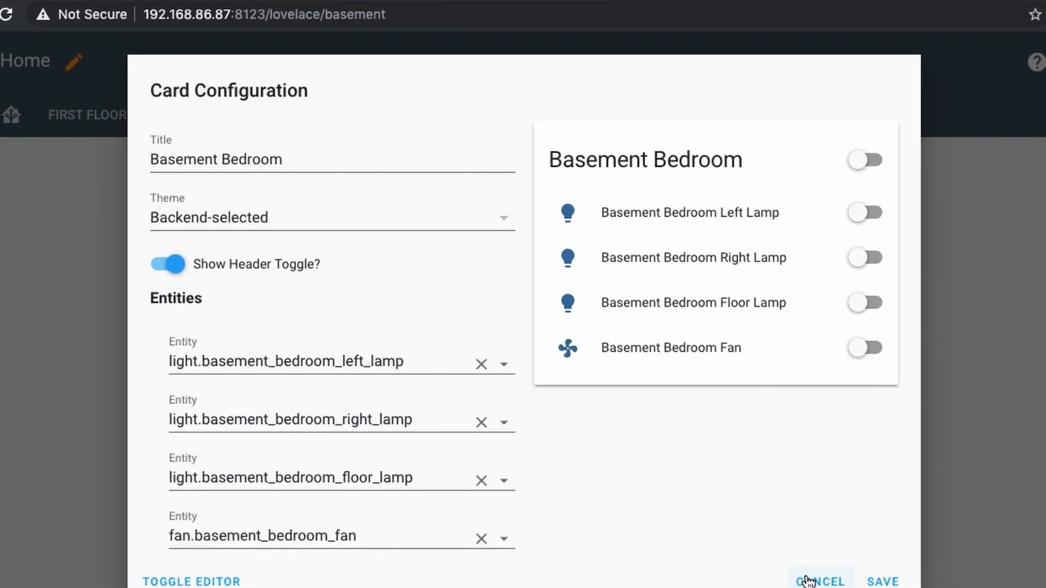
left_click(806, 580)
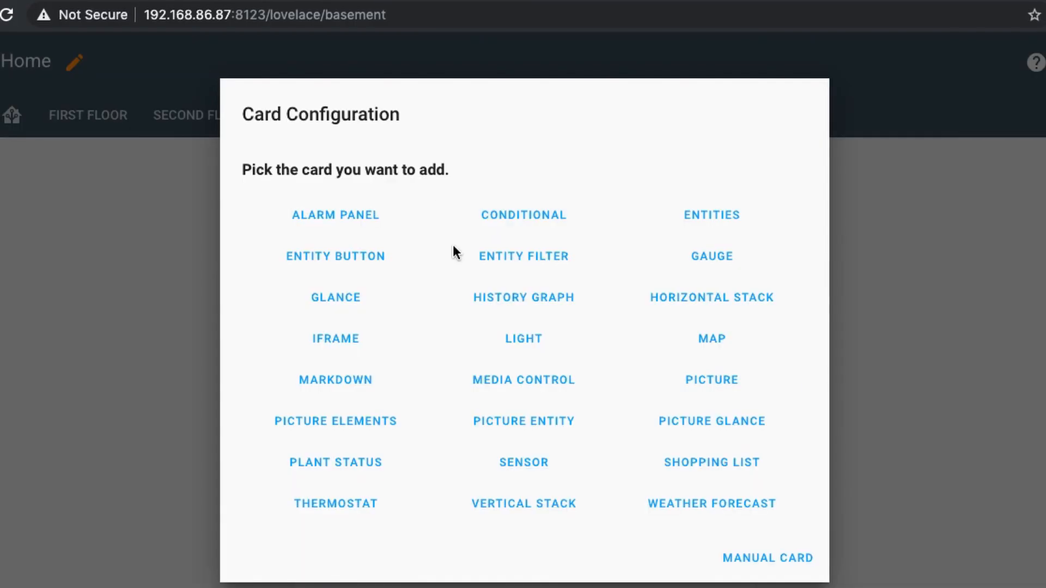
- Start a second entities card on the Basement view and title it Wine Cellar
left_click(712, 214)
left_click(273, 249)
type("Wine Cellar")
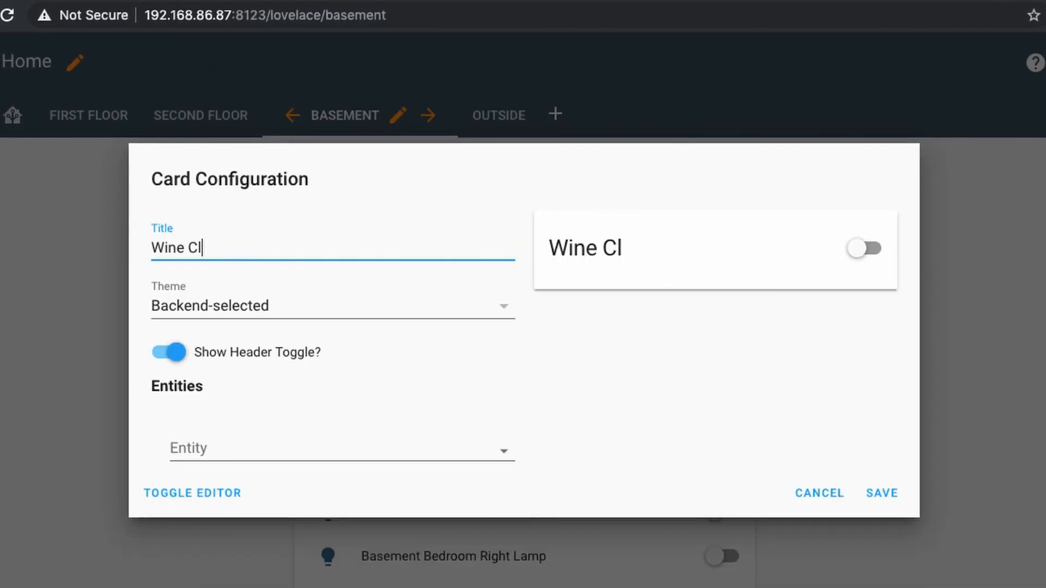
- Add light.wine_cellar_lights and switch.wine_cellar_accent_lights to the Wine Cellar card and save it
type("wine")
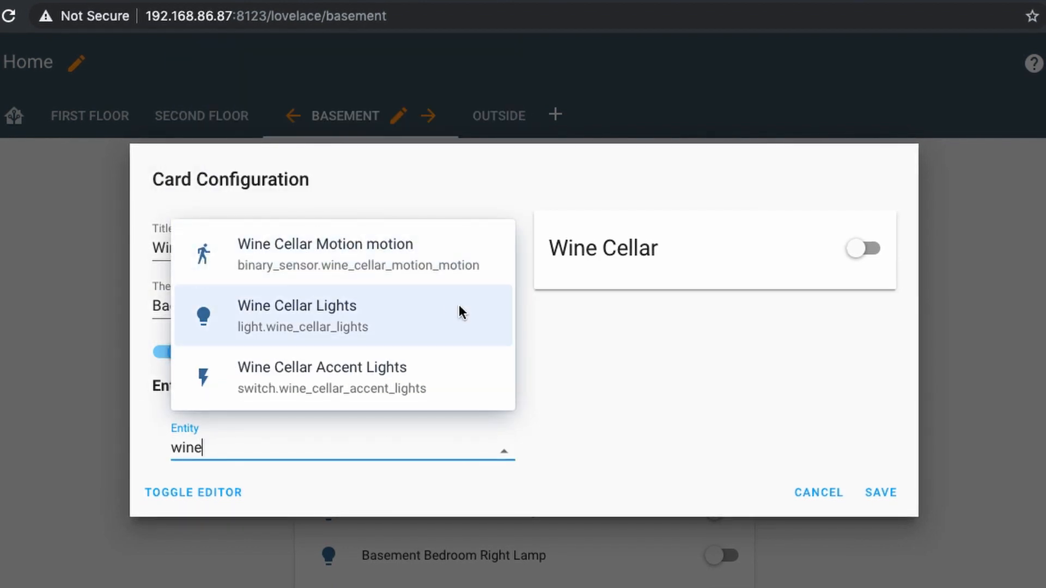
left_click(459, 307)
type("wine")
key("Down")
left_click(430, 413)
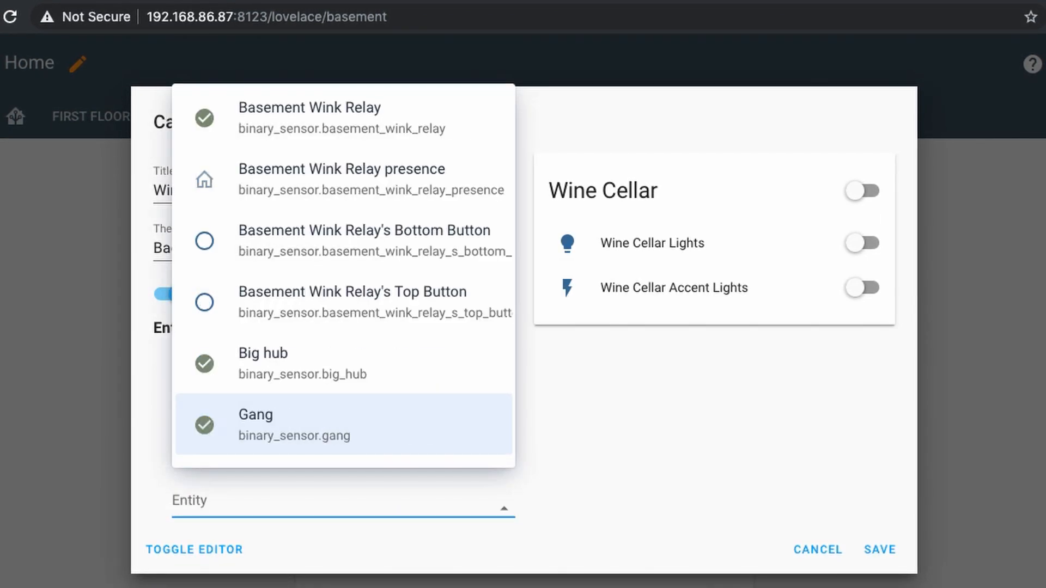
left_click(662, 420)
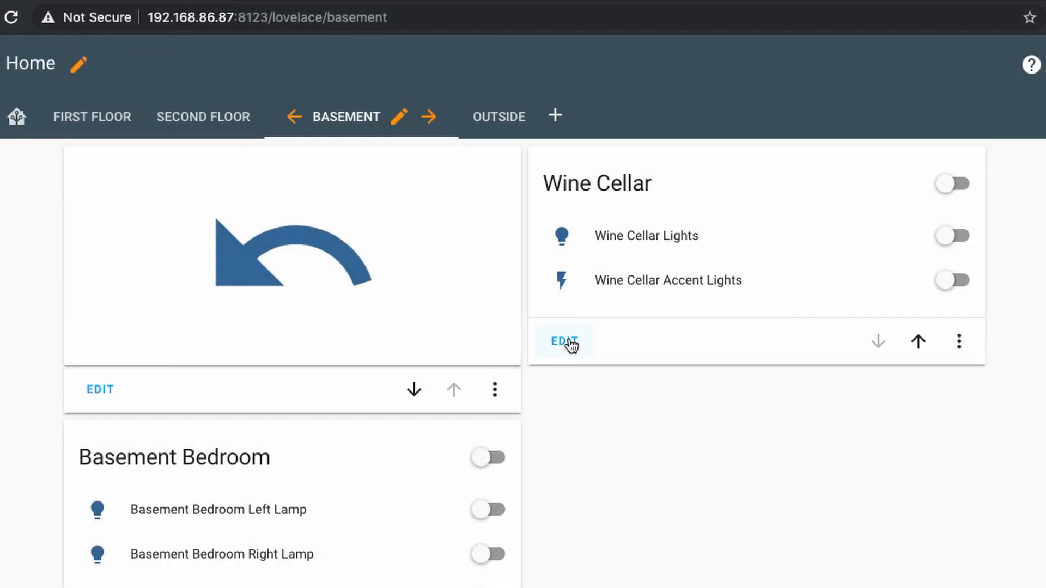
- Add the Wine Cellar Motion motion sensor to the Wine Cellar card and save it
left_click(570, 343)
left_click(422, 489)
type("motio")
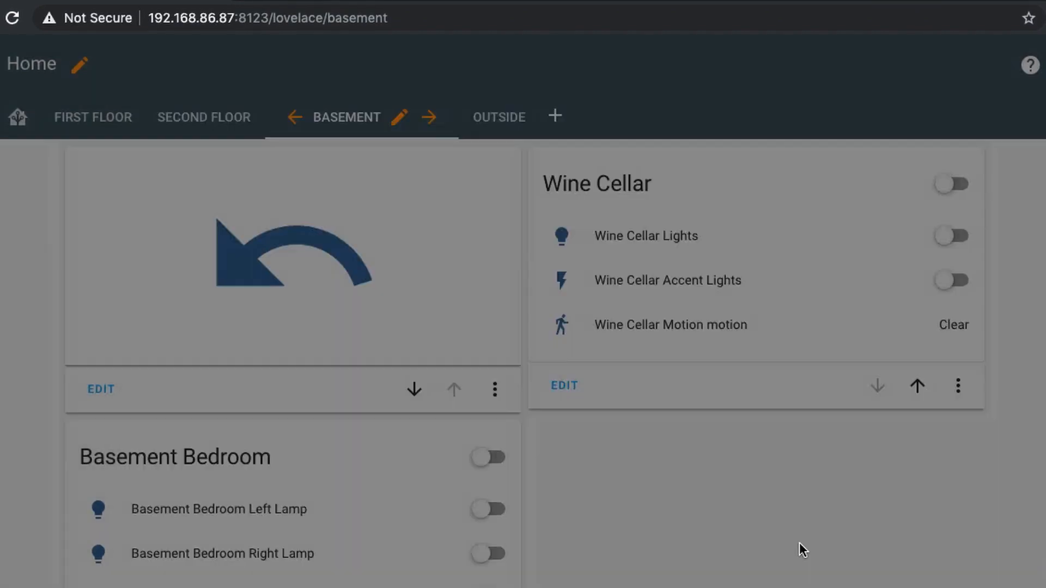
scroll(774, 443, "down", 3)
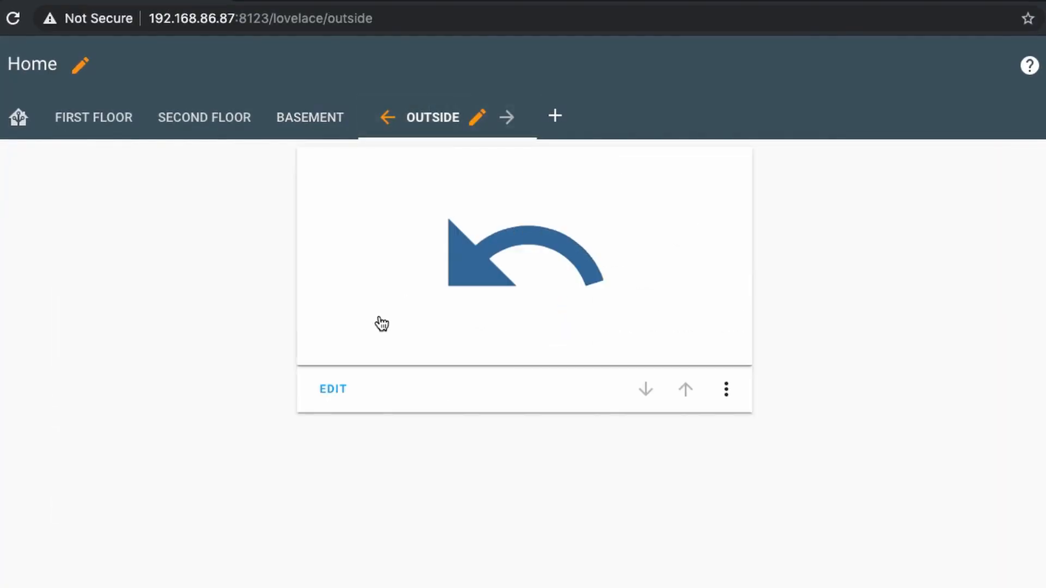
- Start an entities card on the Outside view and title it Front
left_click(331, 387)
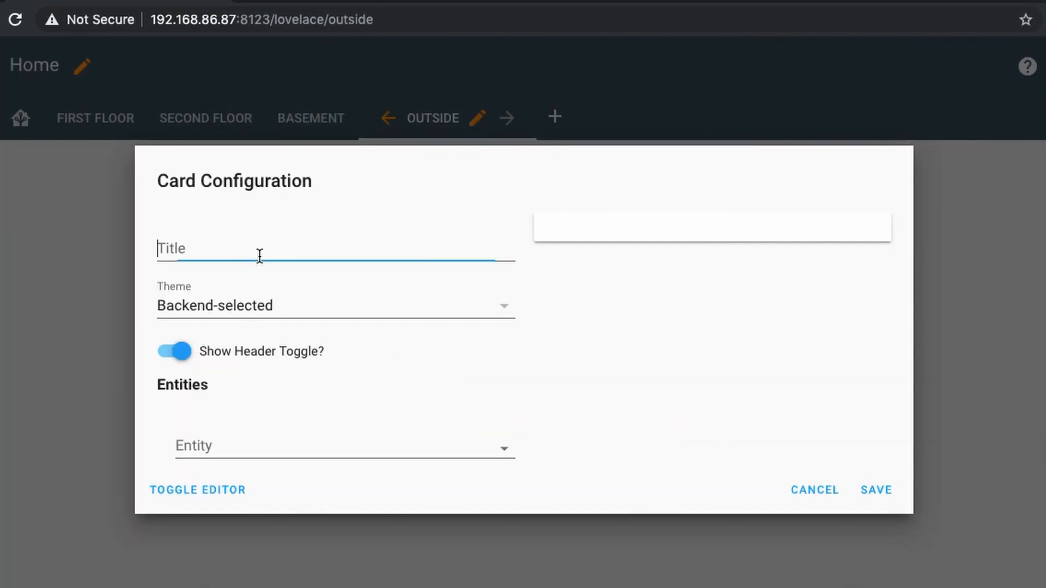
type("front")
key("BackSpace")
key("BackSpace")
key("BackSpace")
key("BackSpace")
key("BackSpace")
type("Front")
- Add the entity switch.front_porch_light to the Front card
left_click(338, 446)
type("front")
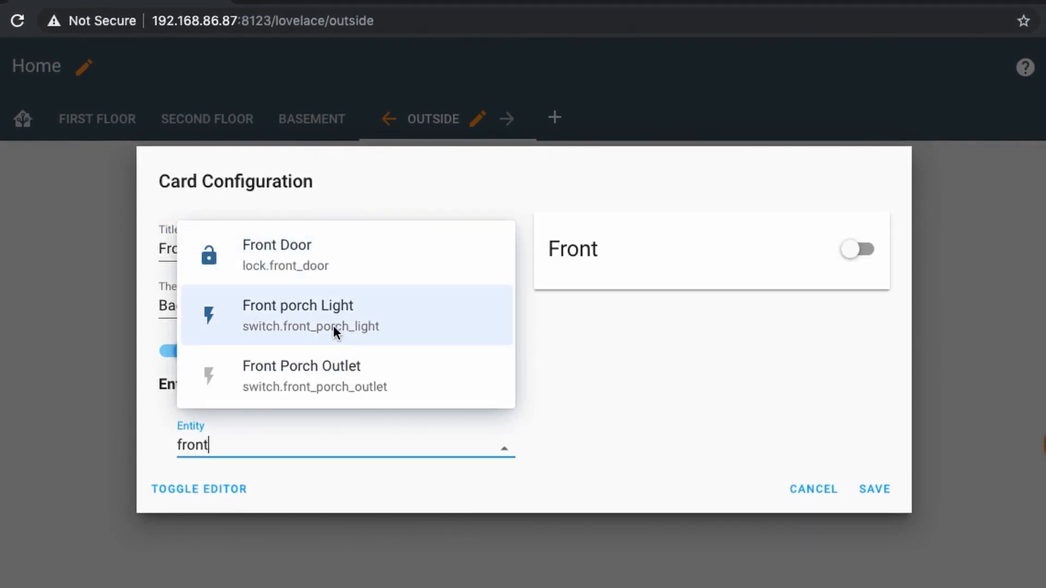
left_click(332, 325)
left_click_drag(338, 411, 143, 411)
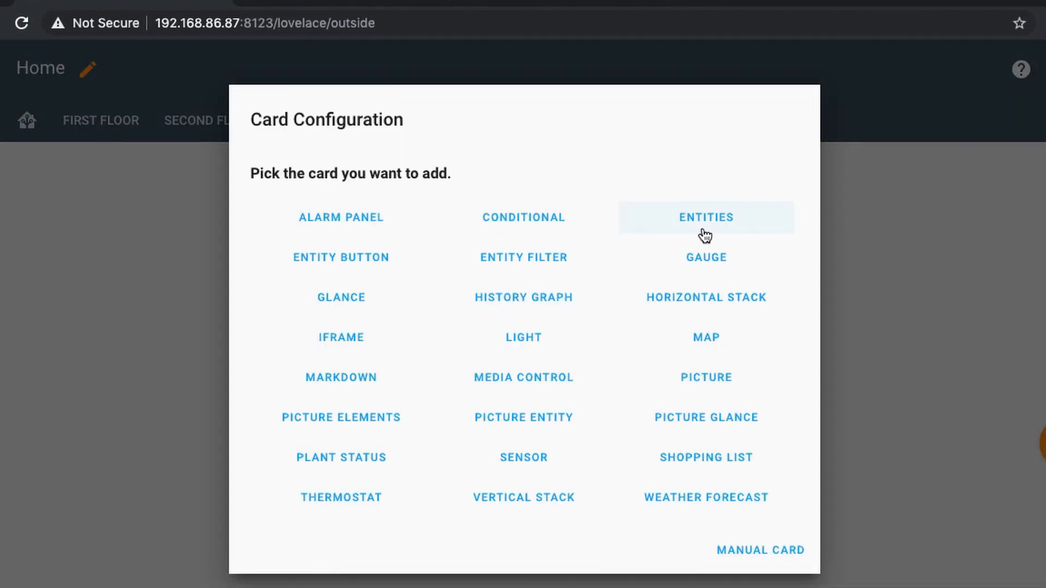
- Create an entities card titled Front on the Outside view with switch.front_porch_light and switch.mudroom_porch_light
left_click(704, 234)
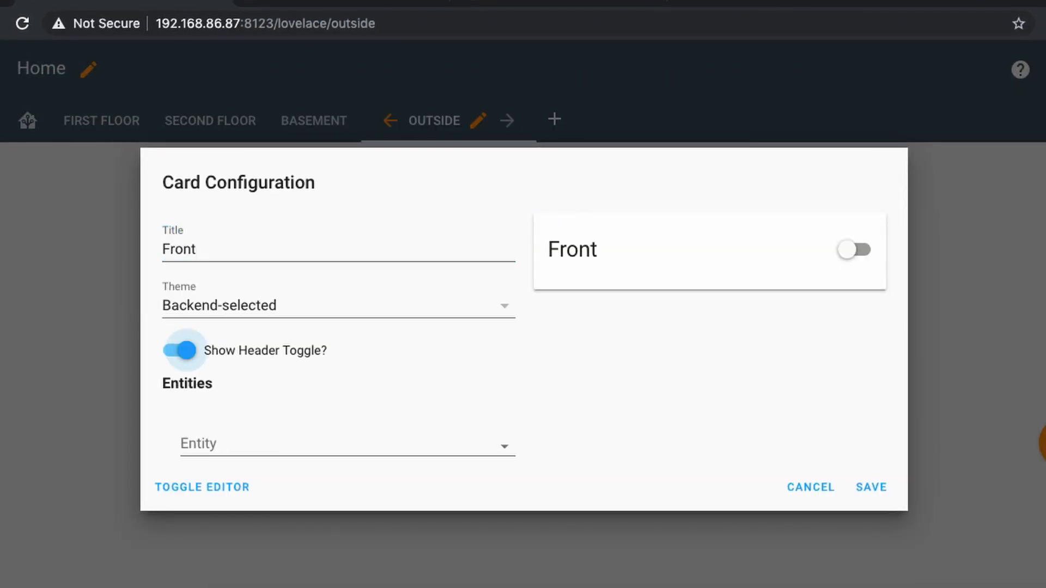
type("front")
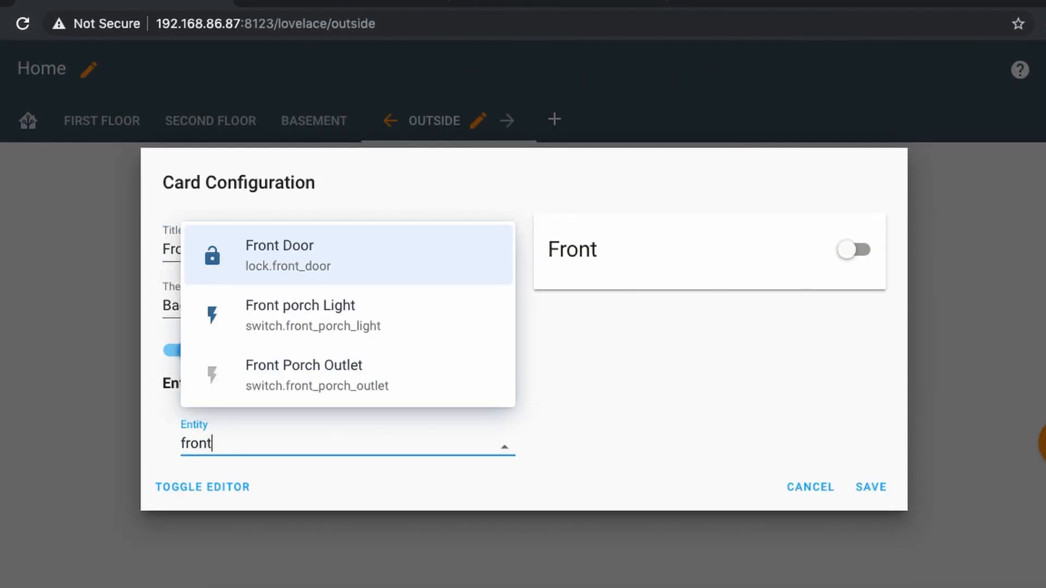
left_click(341, 309)
type("m")
left_click(368, 424)
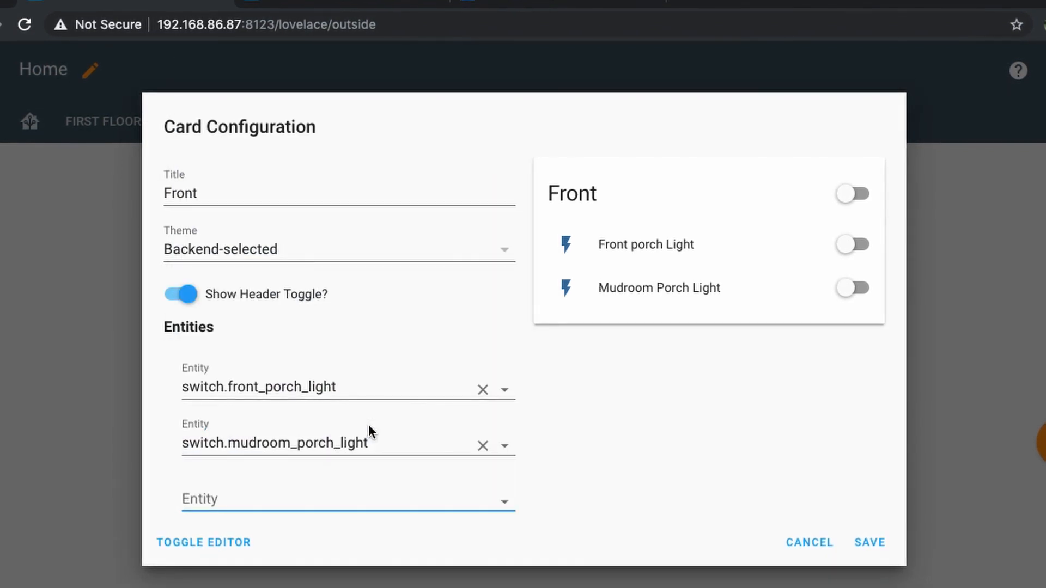
- Add switch.fancy_driveway_lights, switch.driveway_spot and the Street light switch to the Front card and save it
type("drive")
left_click(382, 422)
type("dr")
left_click(374, 413)
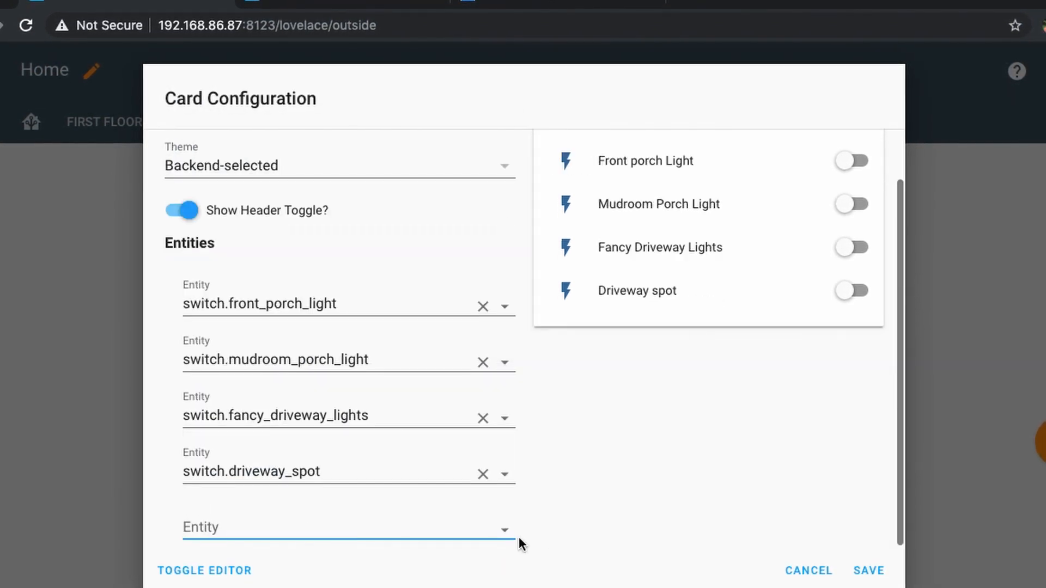
type("stre")
key("Return")
left_click(842, 572)
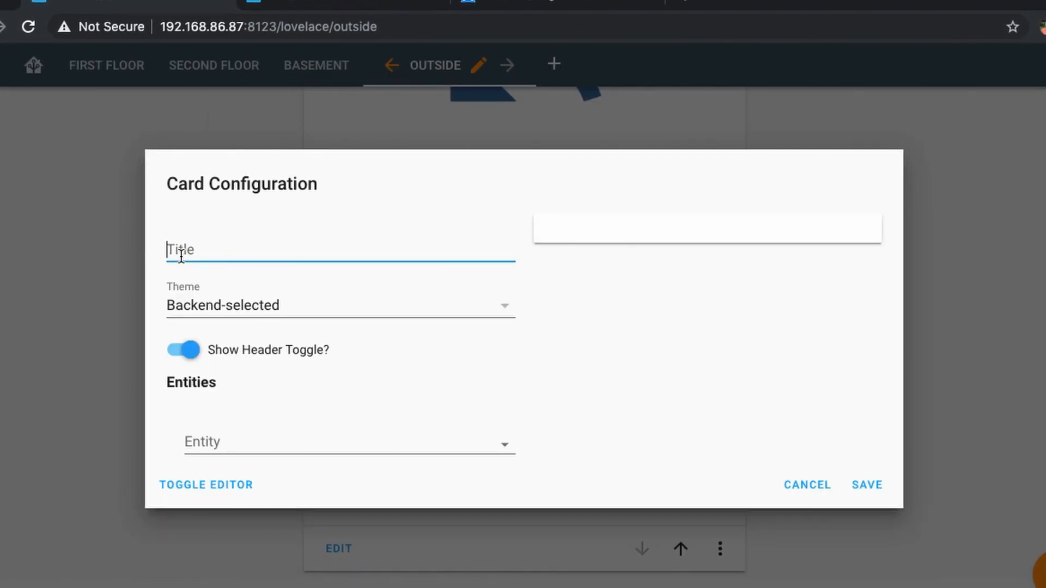
- Title a new entities card Back and add switch.deck_lights and switch.back_flood_lights to it
type("b")
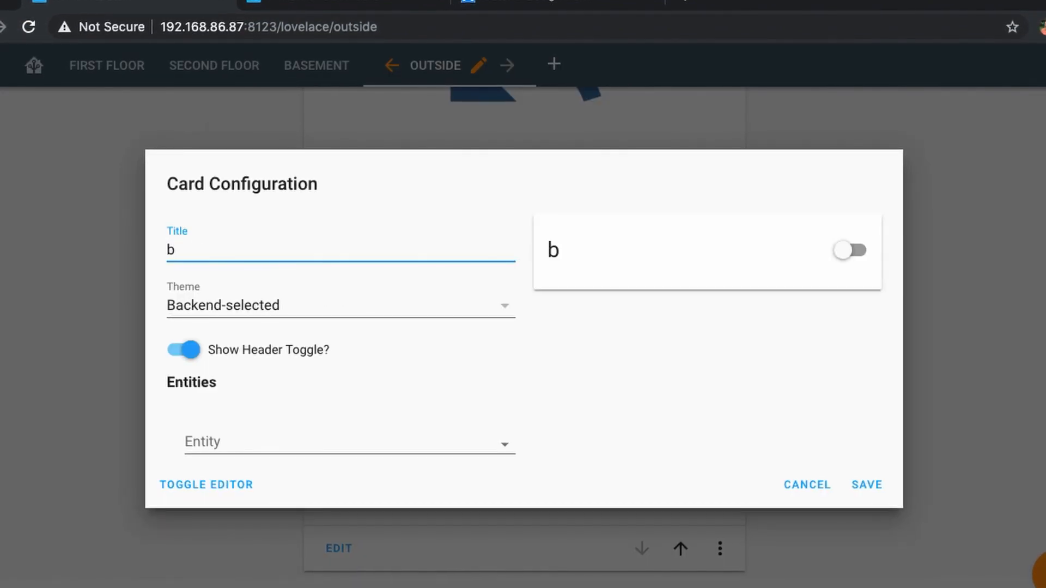
type("Back")
left_click(254, 446)
type("deck")
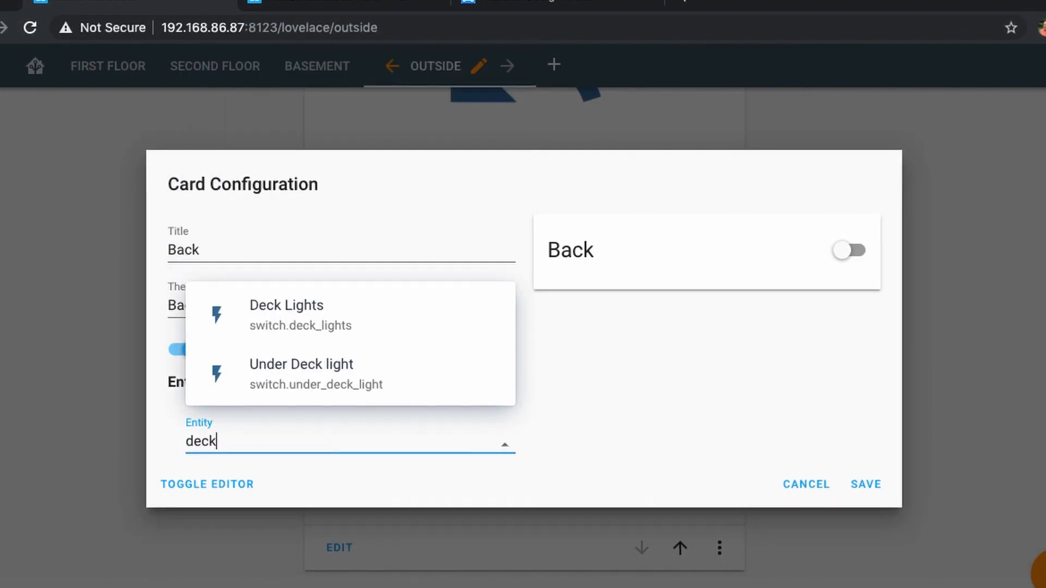
left_click(289, 311)
left_click(327, 469)
type("floo")
left_click(386, 396)
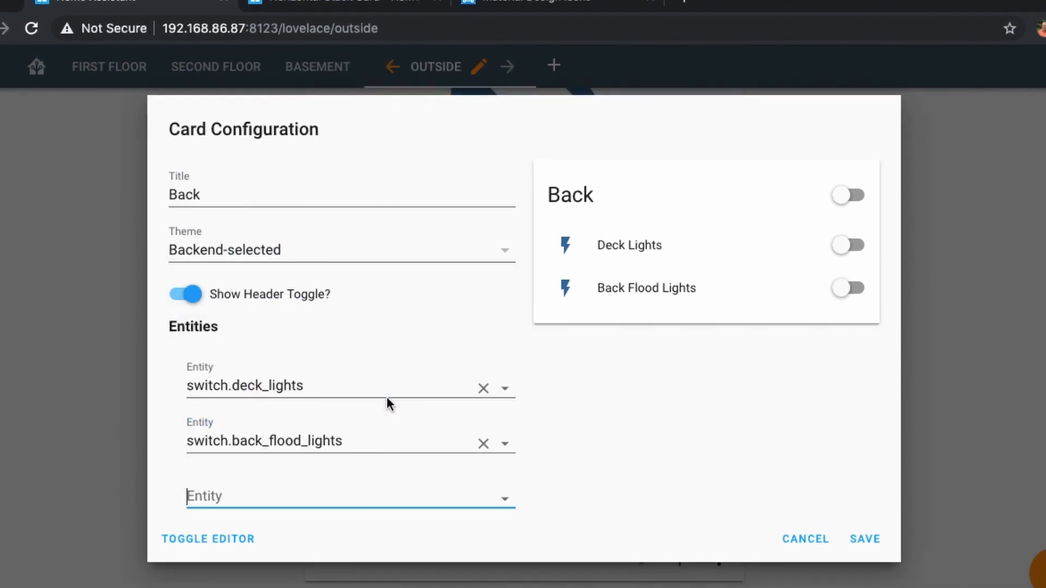
- Add the Basement Outside switch and switch.under_deck_light to the Back card and save it
type("basement")
scroll(367, 303, "down", 10)
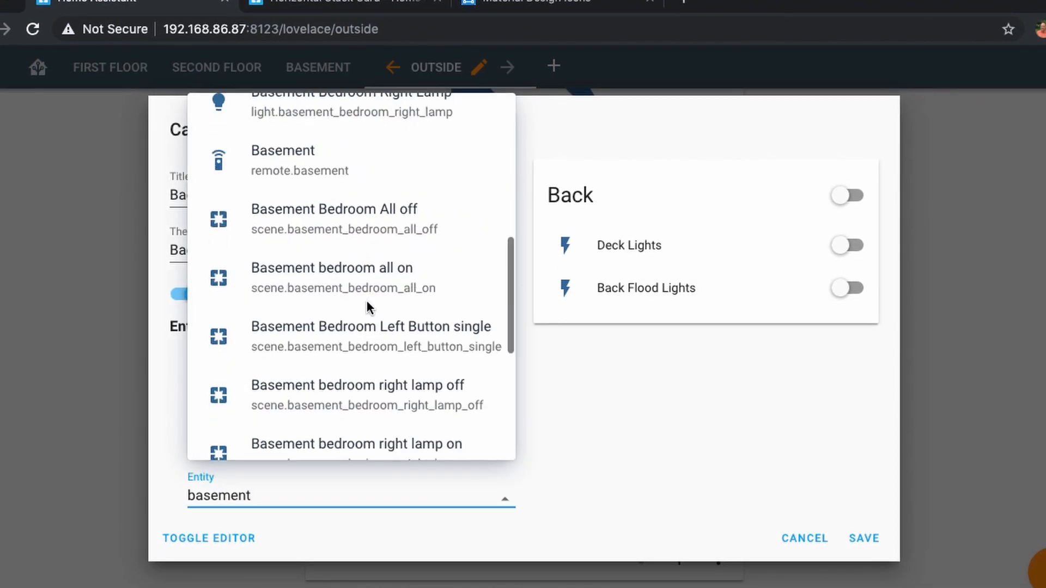
left_click(338, 423)
type("under_deck_light")
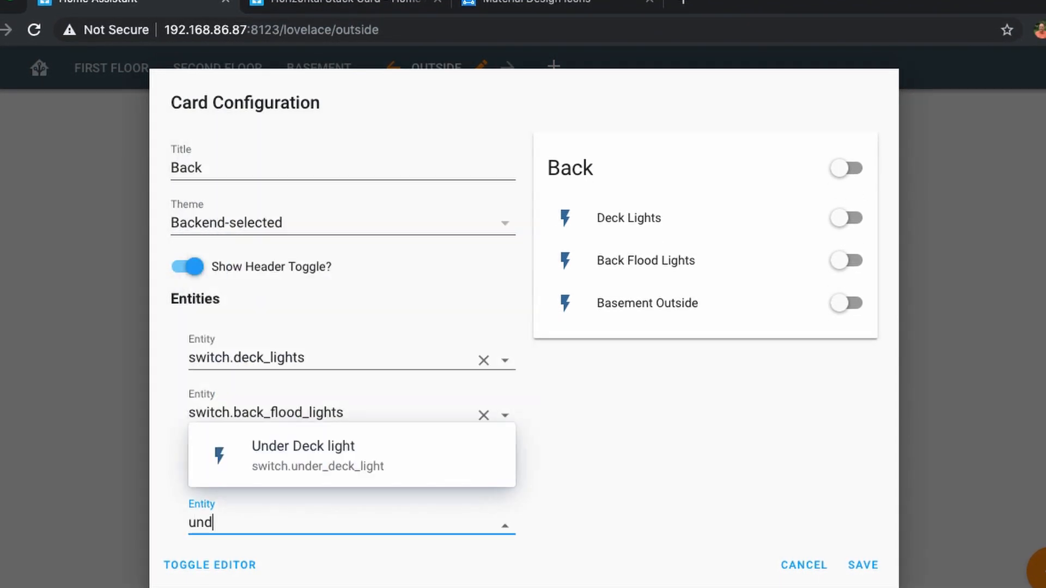
left_click(413, 460)
left_click(860, 567)
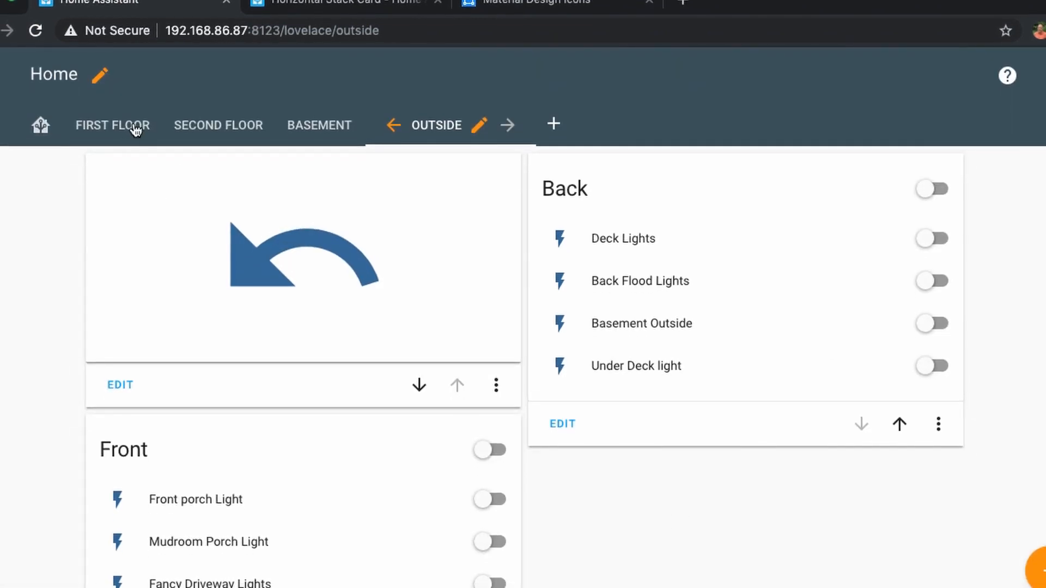
- Copy the icon name mdi:home-floor-1 from the Home view's horizontal stack card and set it as the First Floor view's icon
left_click(131, 128)
left_click(41, 126)
left_click(336, 280)
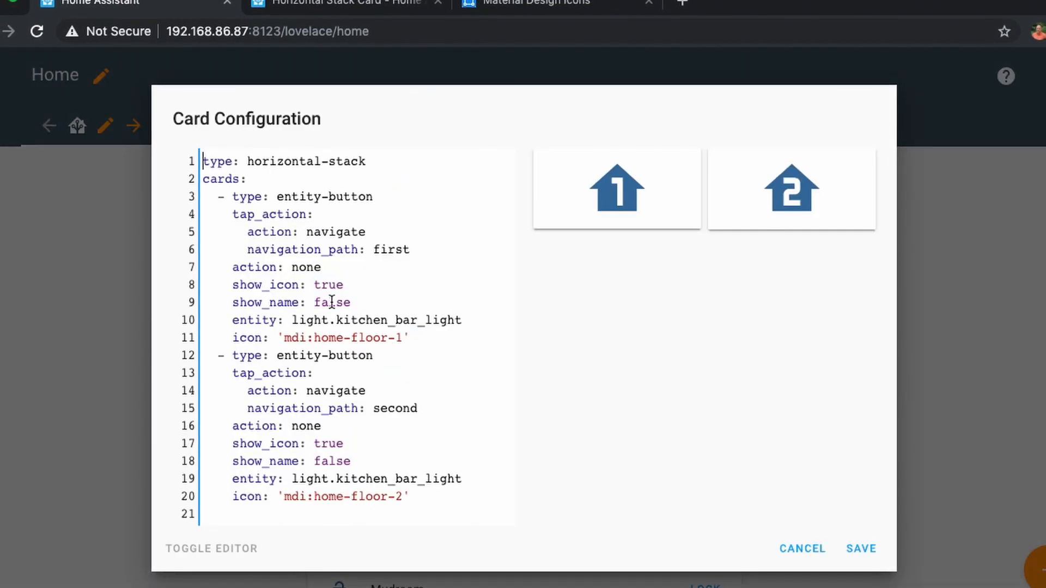
left_click_drag(404, 337, 317, 339)
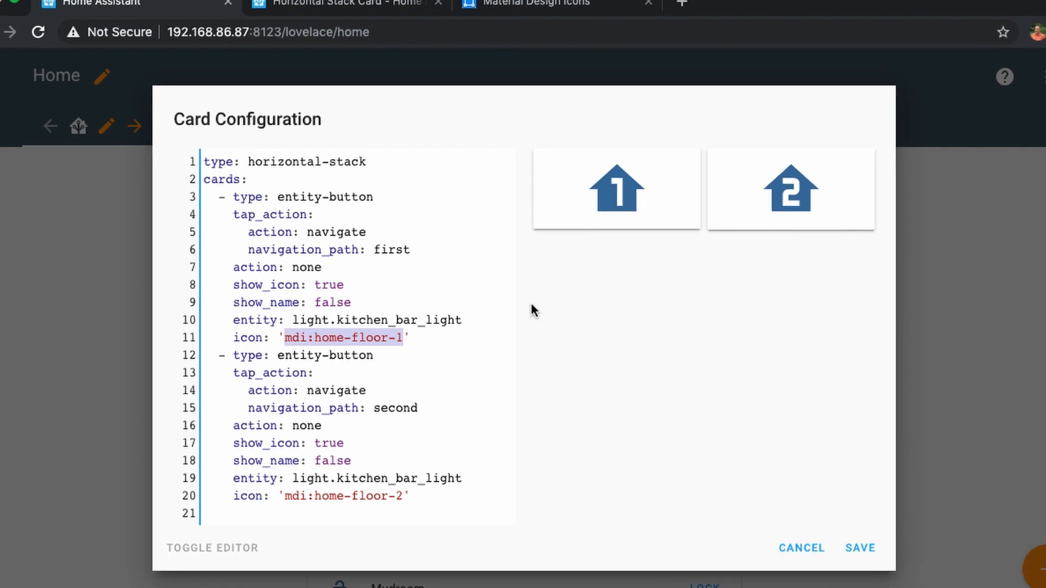
key("Escape")
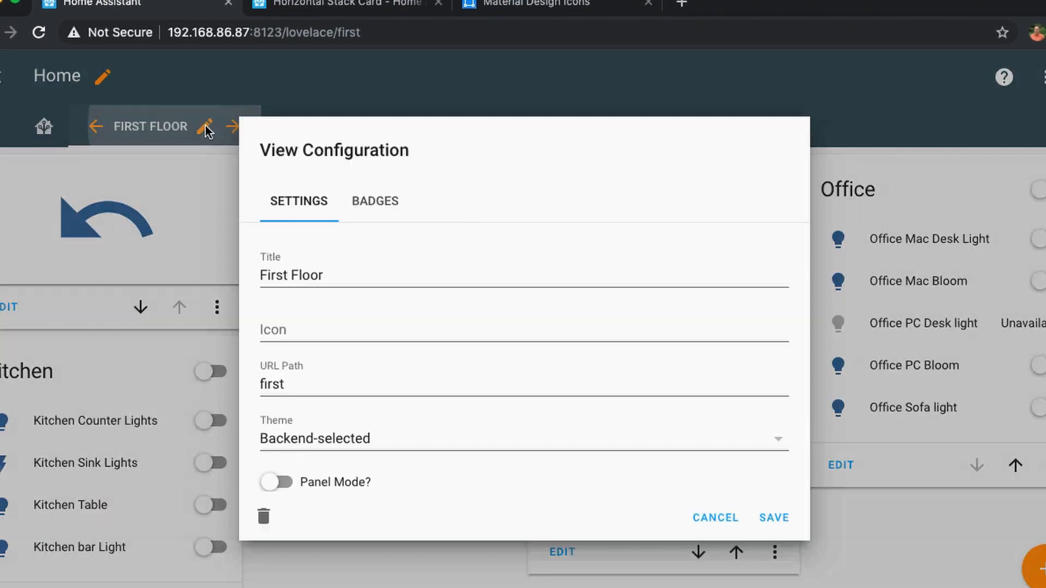
type("mdi:")
type("mdi:home-floor-1")
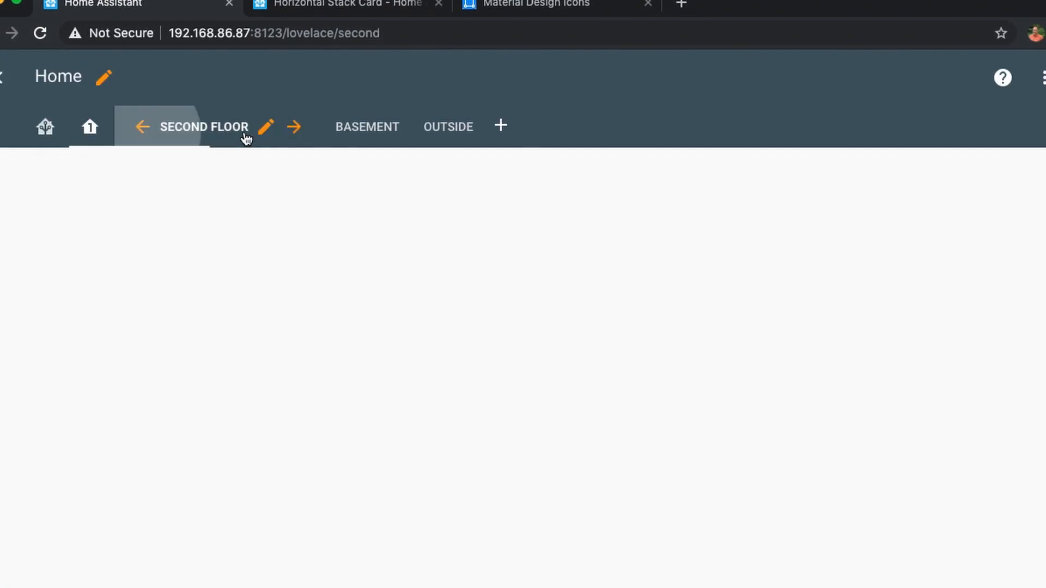
- Set the Second Floor view's icon to mdi:home-floor-2 and save the view
left_click(152, 321)
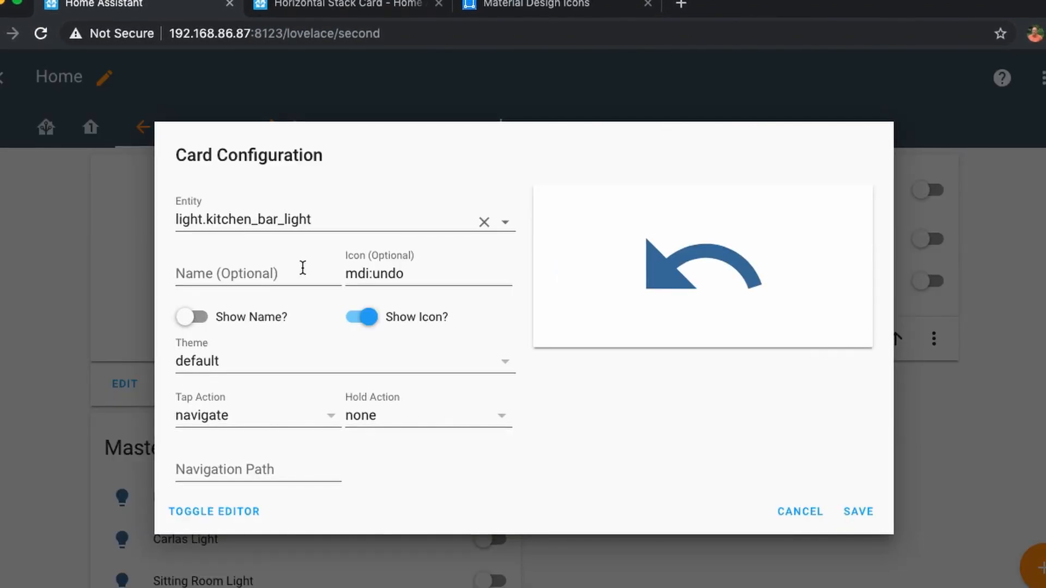
left_click(790, 510)
left_click(267, 129)
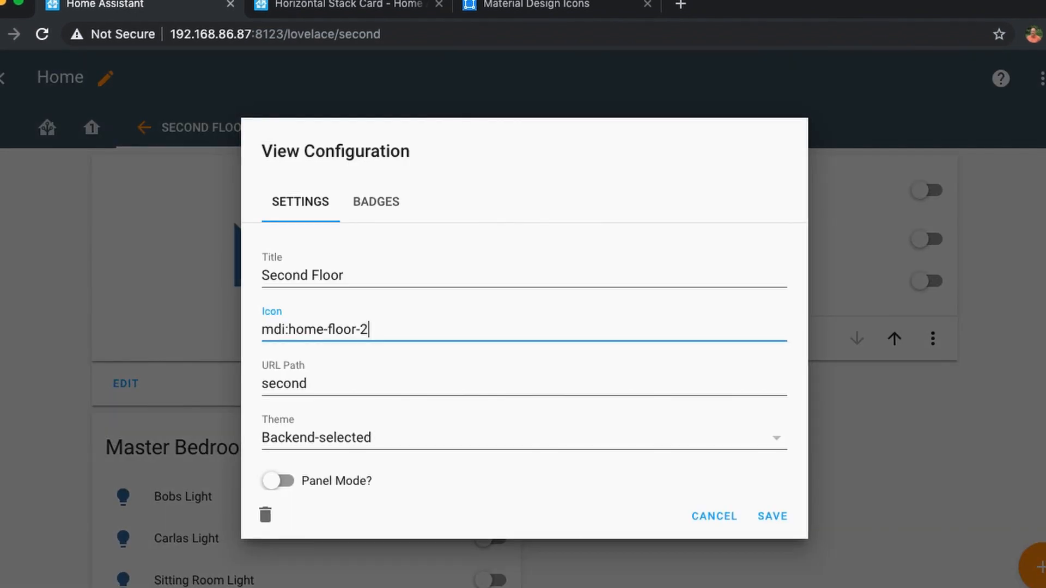
left_click(772, 516)
- Set the Basement view's icon to mdi:home-floor-b and save the view
left_click(301, 128)
left_click(292, 129)
left_click(274, 316)
type("mdi:home-floor-1")
key("BackSpace")
type("b")
left_click(760, 512)
- Give the Outside view a Material Design tree icon, save it, and leave dashboard editing
left_click(338, 129)
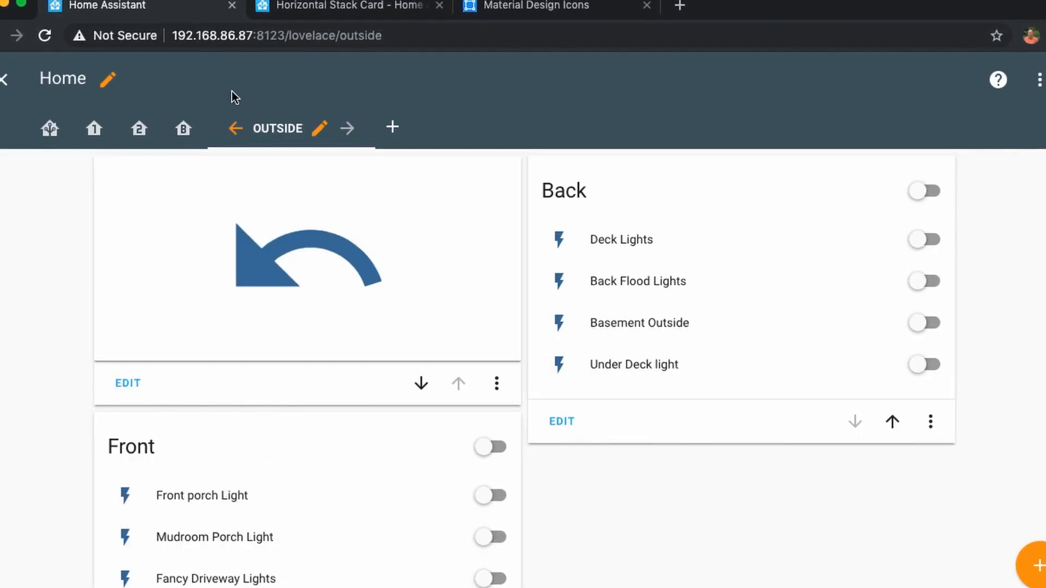
left_click(320, 129)
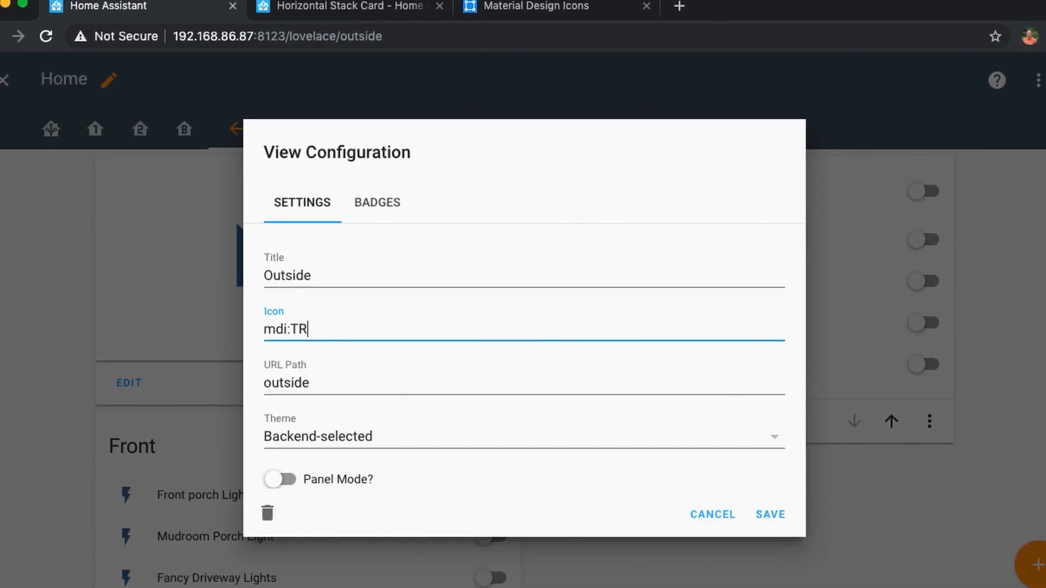
left_click(770, 514)
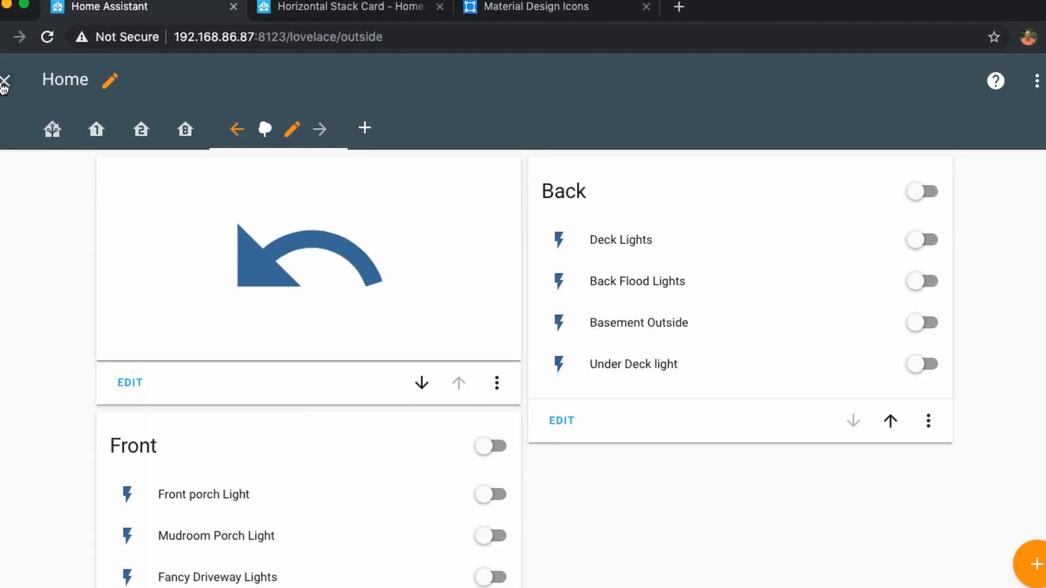
left_click(5, 83)
- Narrow the browser window to phone width and examine the layout of the First Floor view's cards
left_click_drag(1042, 308, 395, 321)
scroll(60, 249, "down", 1)
left_click(90, 131)
scroll(222, 312, "down", 8)
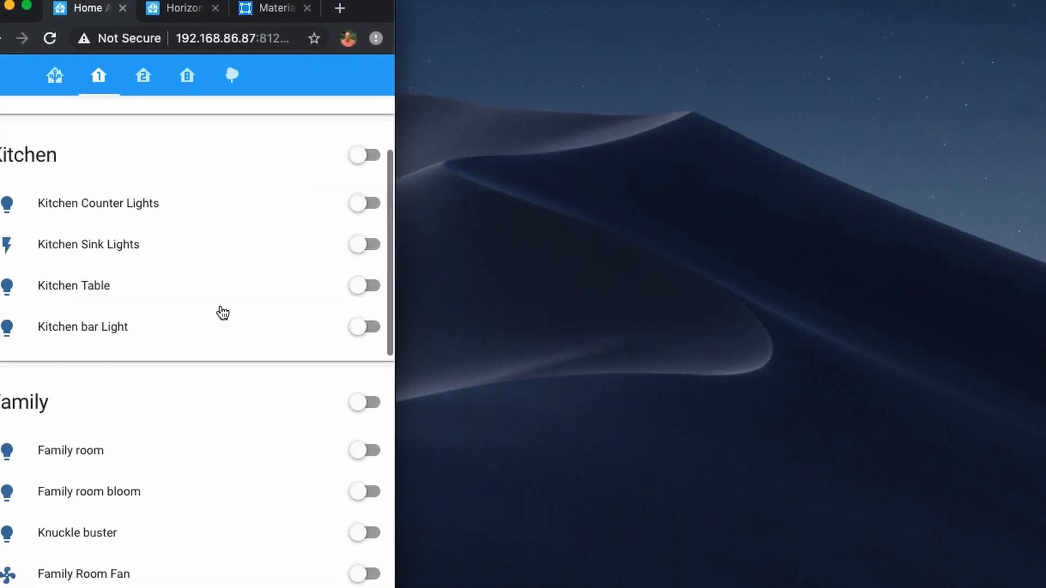
scroll(222, 312, "up", 4)
scroll(223, 312, "down", 3)
scroll(218, 273, "up", 10)
- Check the Basement and Outside views in the narrow window, then restore the full window width
left_click(188, 130)
left_click(233, 130)
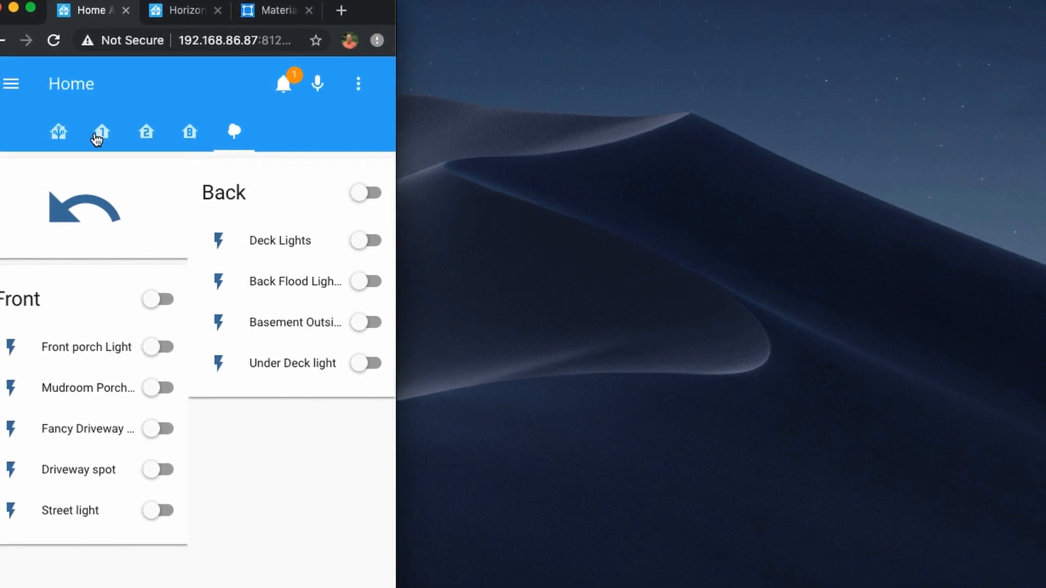
left_click_drag(397, 168, 308, 177)
scroll(242, 276, "down", 5)
scroll(240, 278, "up", 5)
left_click_drag(397, 163, 1045, 153)
- Look over the entity icons in the First Floor view's Kitchen and Family cards
left_click(97, 141)
scroll(345, 379, "down", 10)
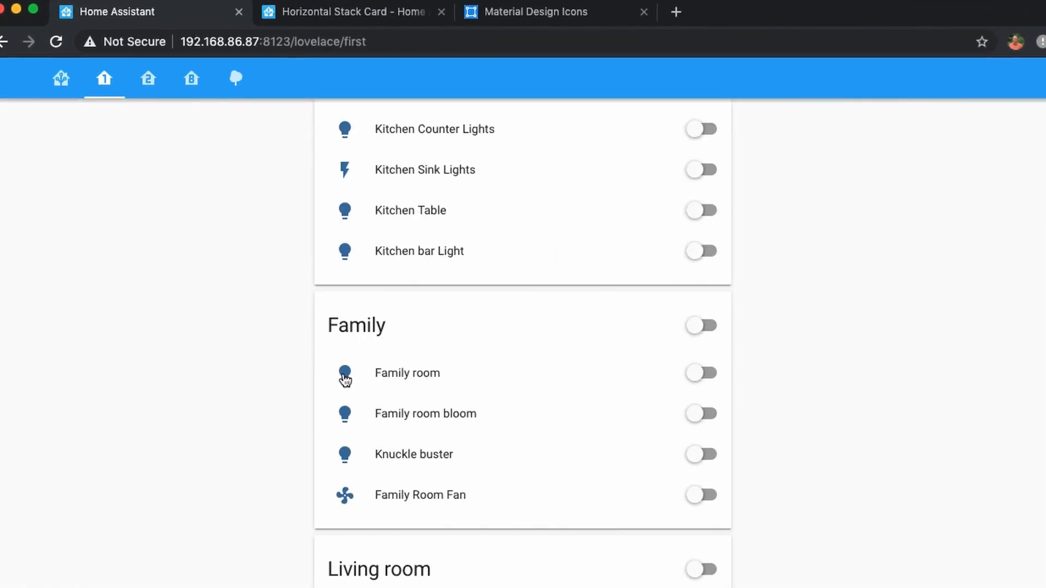
scroll(339, 380, "up", 10)
scroll(308, 358, "down", 6)
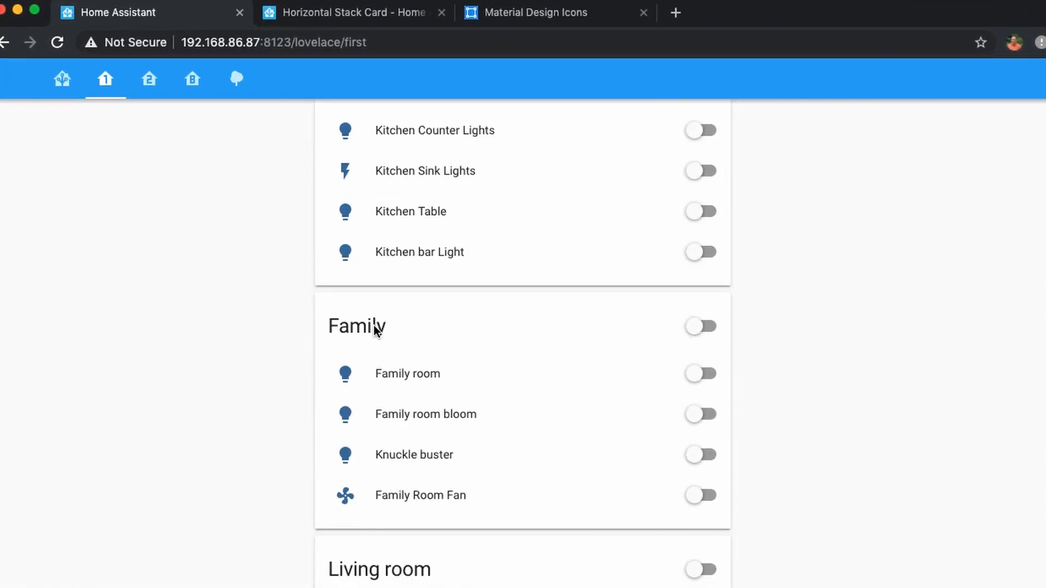
scroll(243, 364, "up", 6)
- Search the Material Design Icons site for lamp, inspect the icon, and return to the Home Assistant dashboard
left_click(539, 11)
type("lamp")
left_click(314, 363)
key("Escape")
key("super+1")
scroll(338, 187, "up", 5)
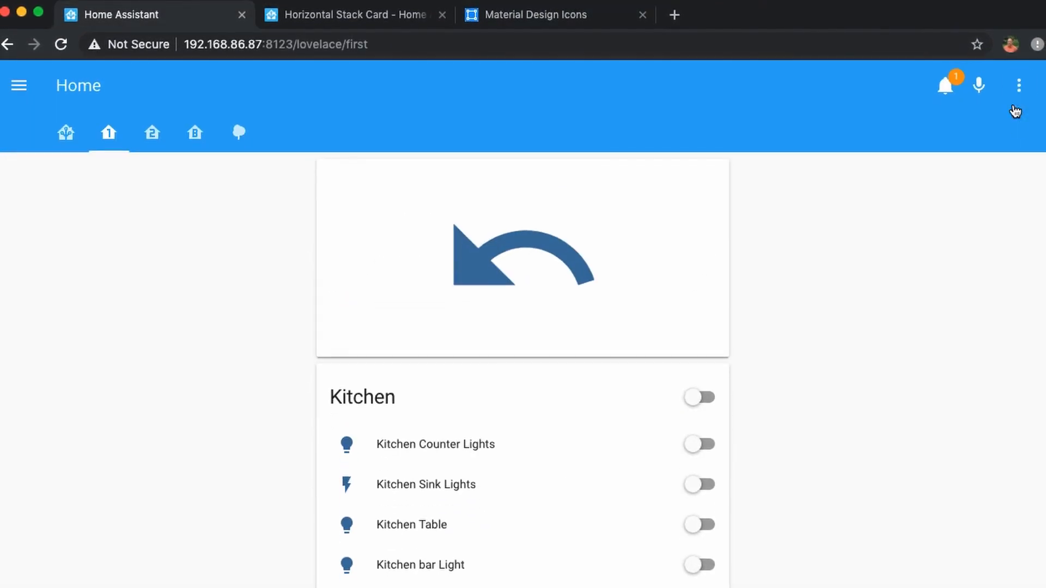
- Add icon: mdi:lamp under light.kitchen_bar_light in the Kitchen card's code, save the card, and leave dashboard editing
left_click(1018, 86)
left_click(982, 130)
scroll(362, 502, "down", 2)
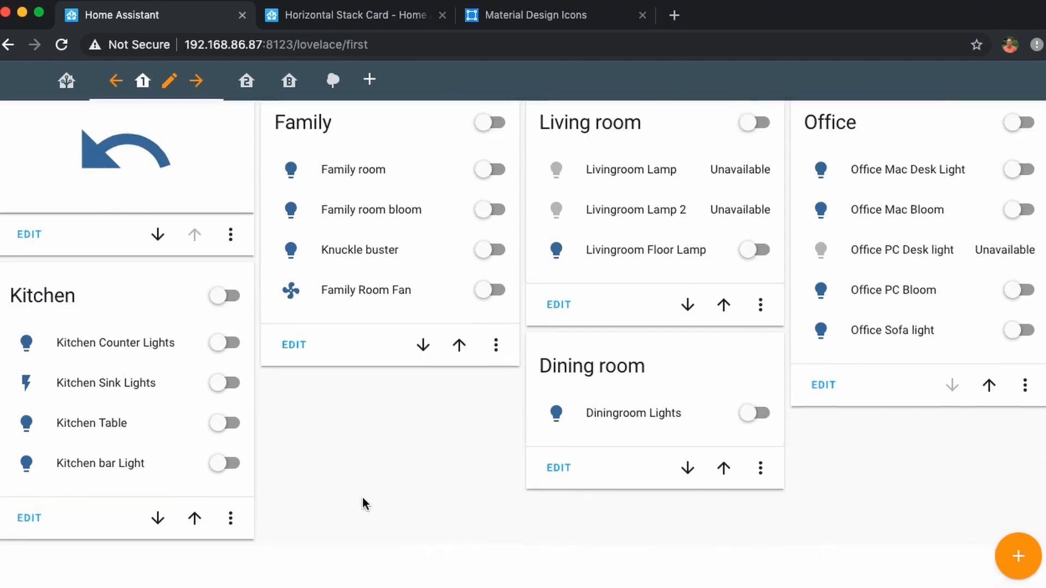
left_click(28, 522)
scroll(633, 506, "down", 2)
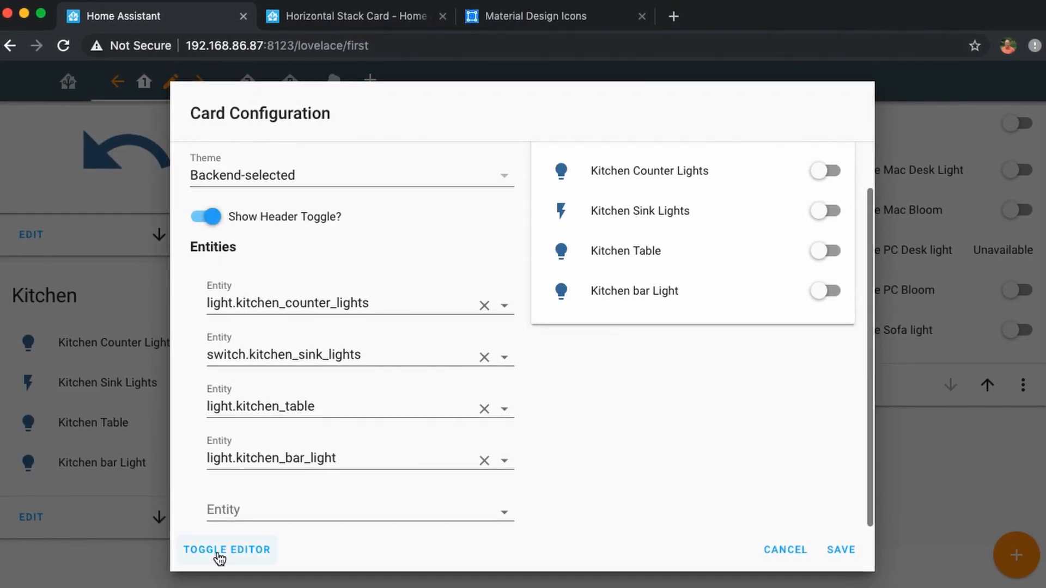
left_click(205, 551)
type("icon:")
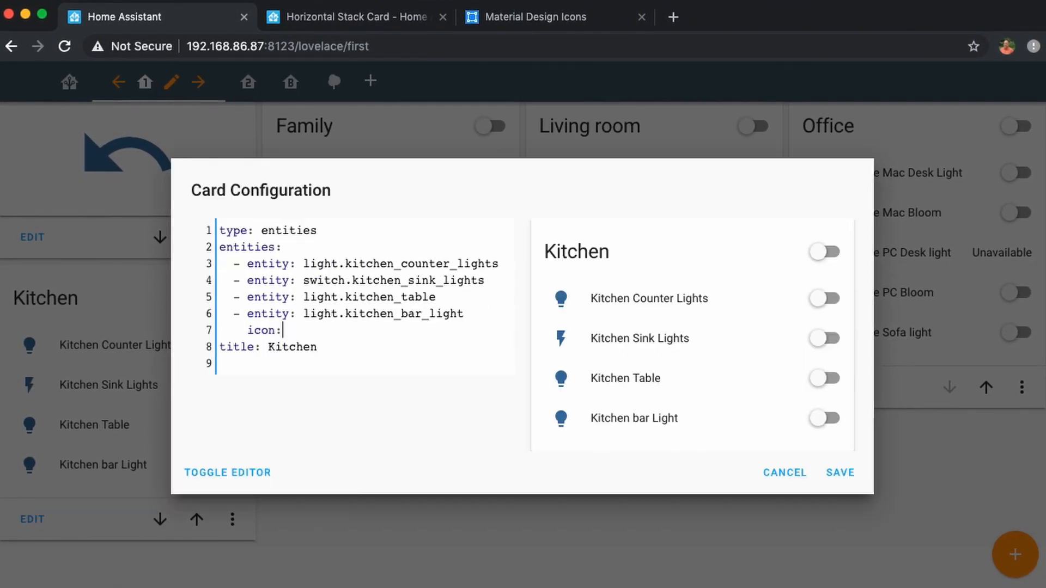
type(" mdi:lamp")
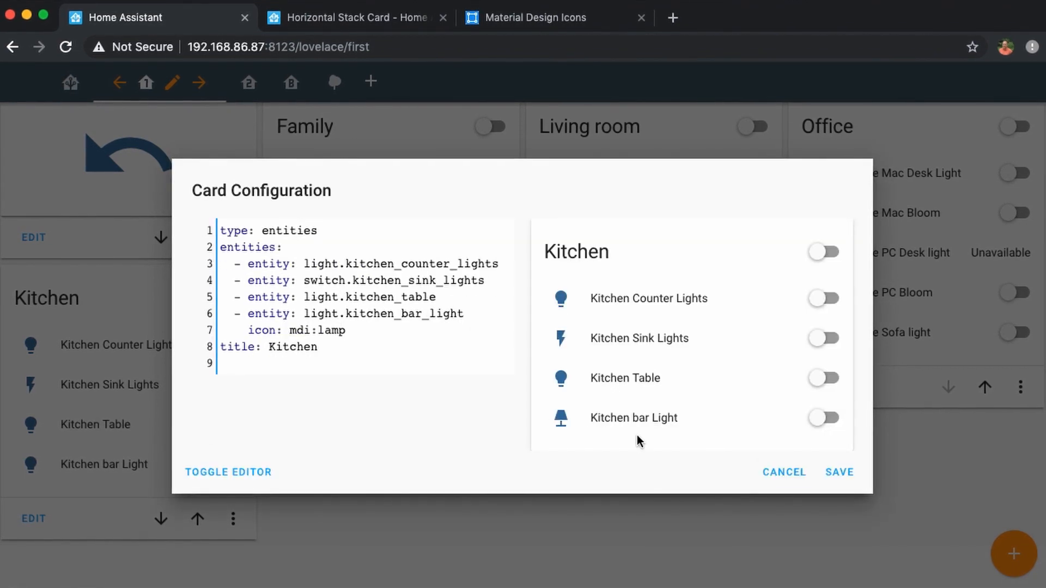
left_click(839, 473)
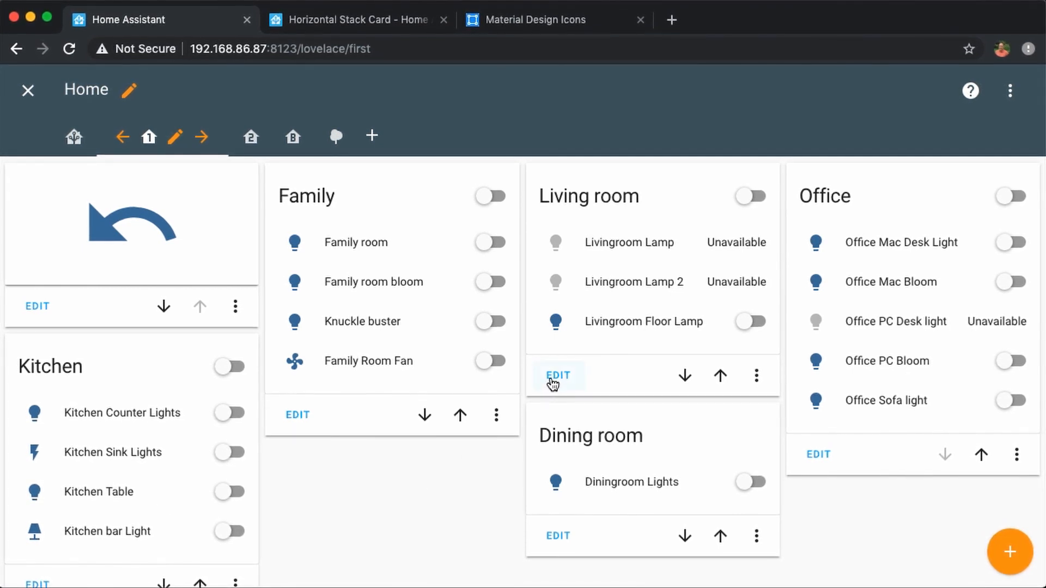
left_click(28, 97)
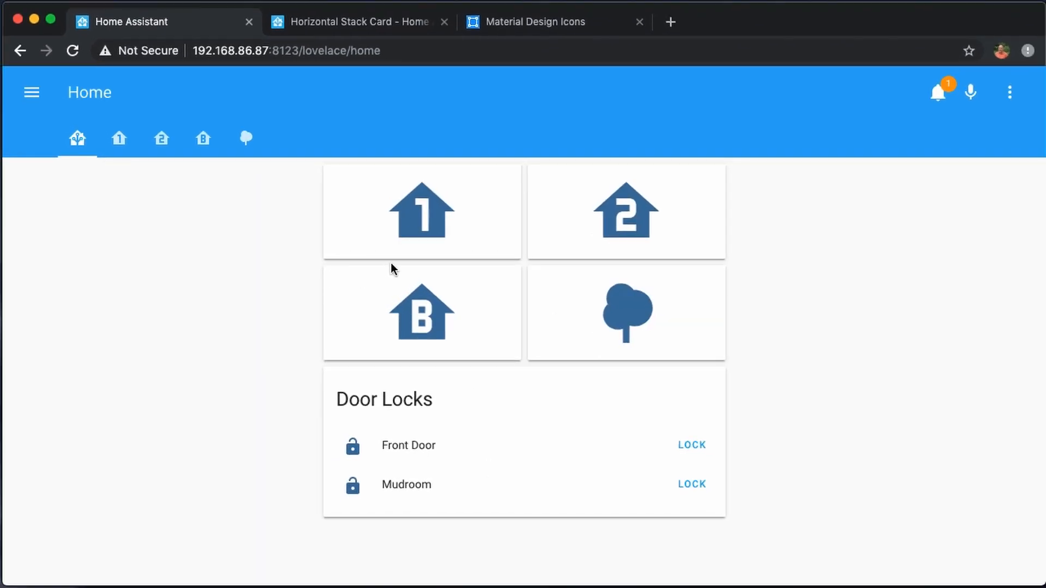
- Narrow the browser window to phone width again and review the First Floor view from Kitchen through Office
left_click_drag(1040, 308, 402, 317)
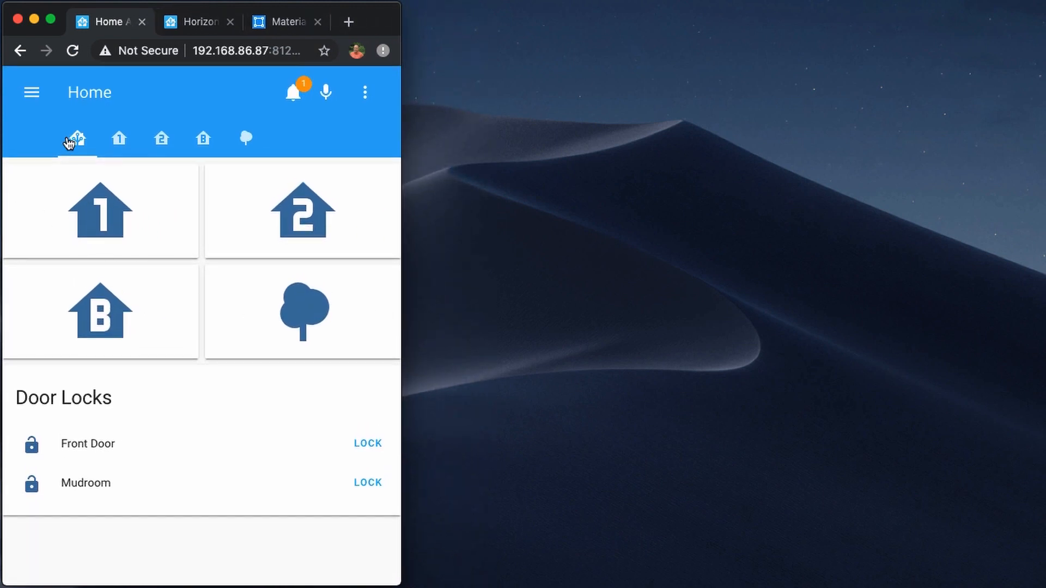
left_click(118, 143)
scroll(236, 310, "down", 15)
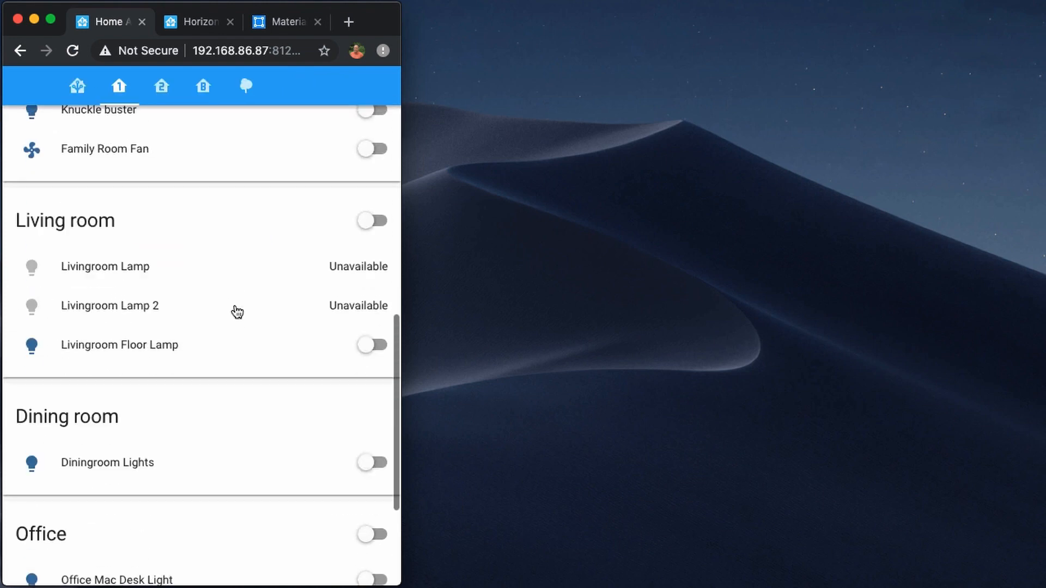
scroll(236, 309, "up", 20)
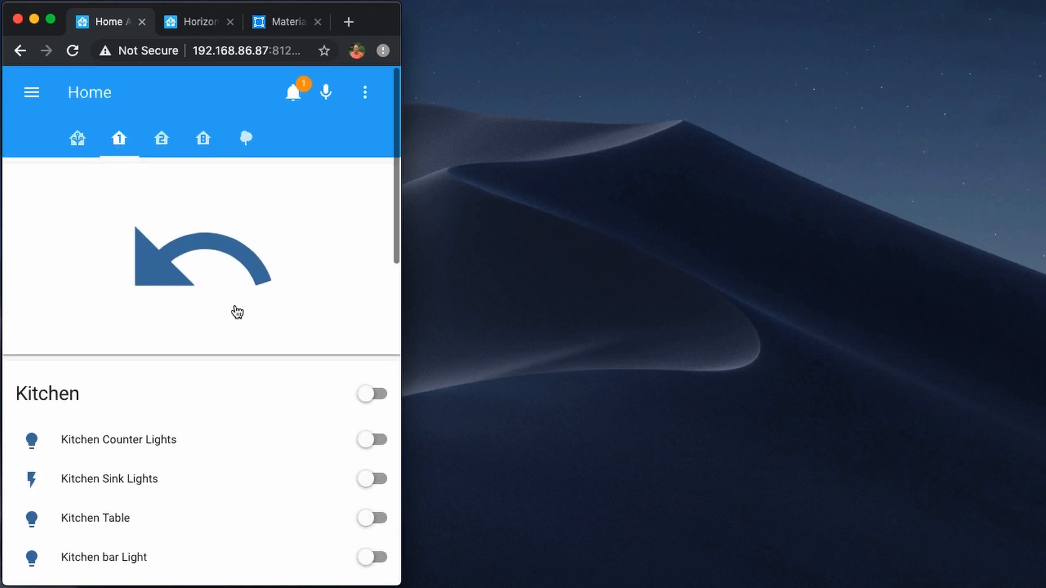
scroll(236, 308, "down", 15)
scroll(235, 310, "up", 15)
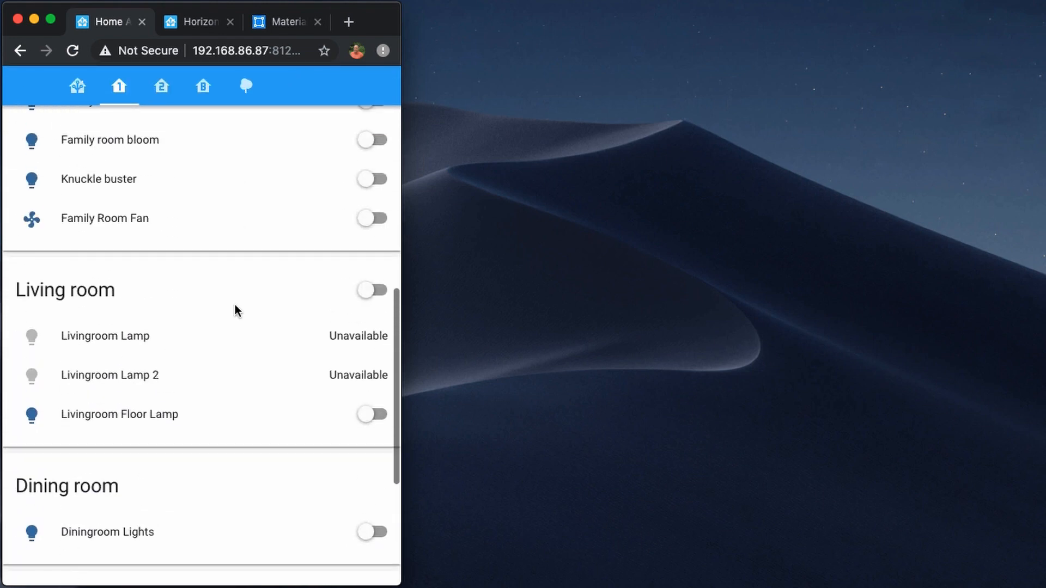
- Check the second floor, basement and outside views at phone width, looking through the Outside view's cards
left_click(162, 164)
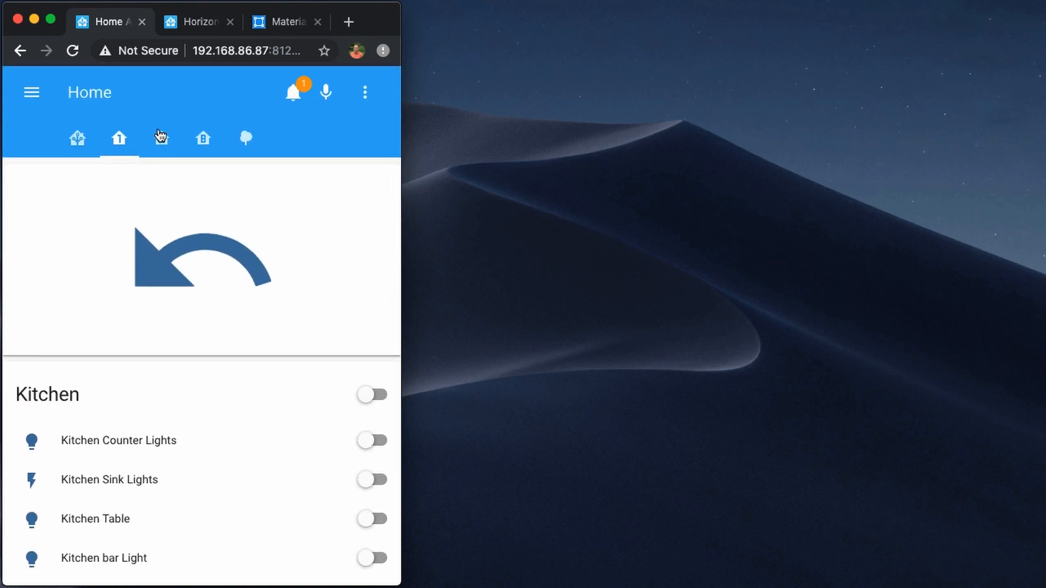
left_click(216, 139)
left_click(242, 139)
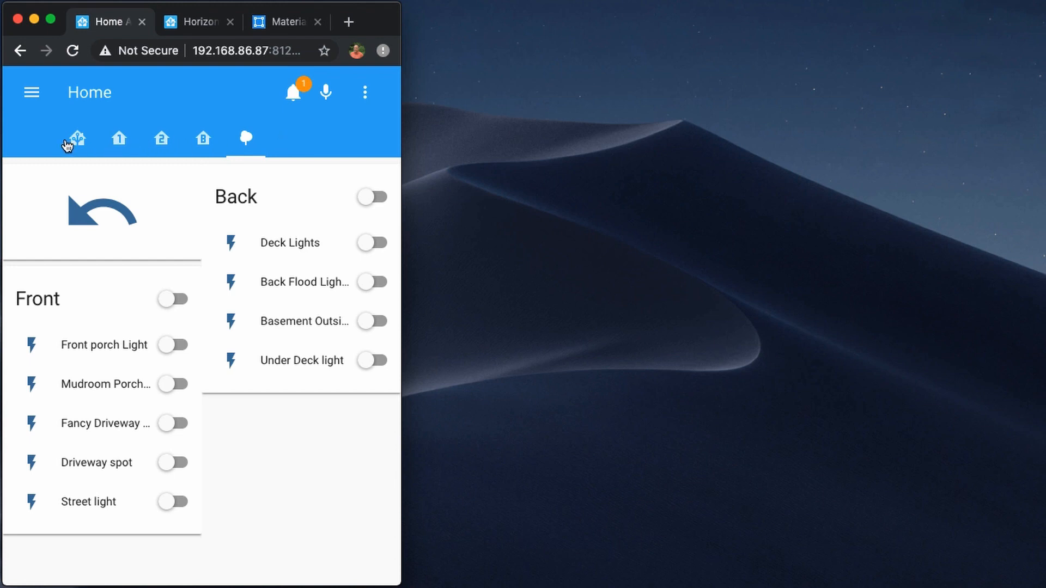
left_click_drag(317, 175, 186, 188)
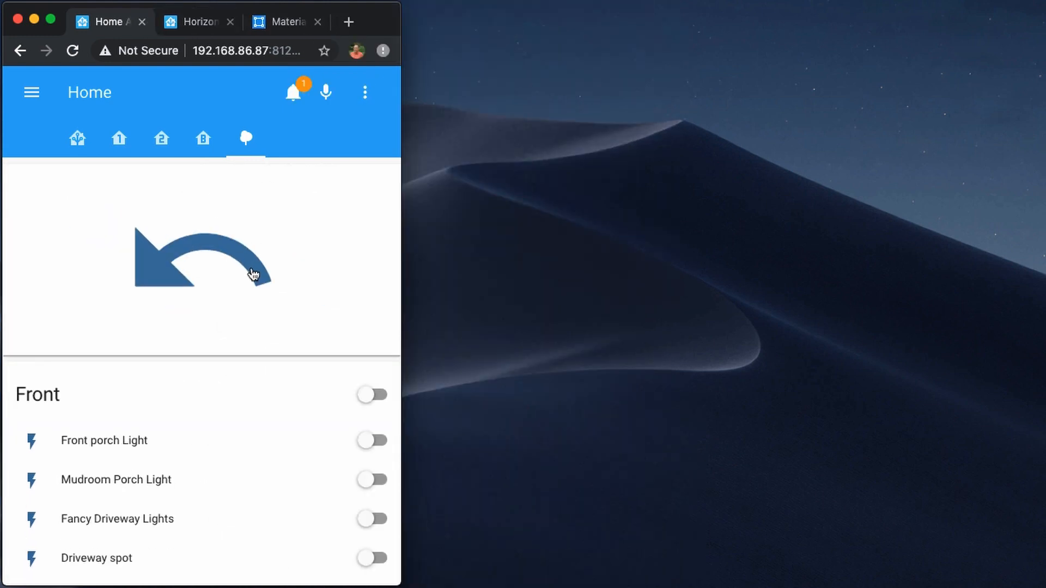
scroll(252, 276, "down", 5)
scroll(252, 275, "up", 5)
- Widen the browser window to full size and look over the entity icons in the First Floor view's cards
left_click_drag(400, 160, 1039, 161)
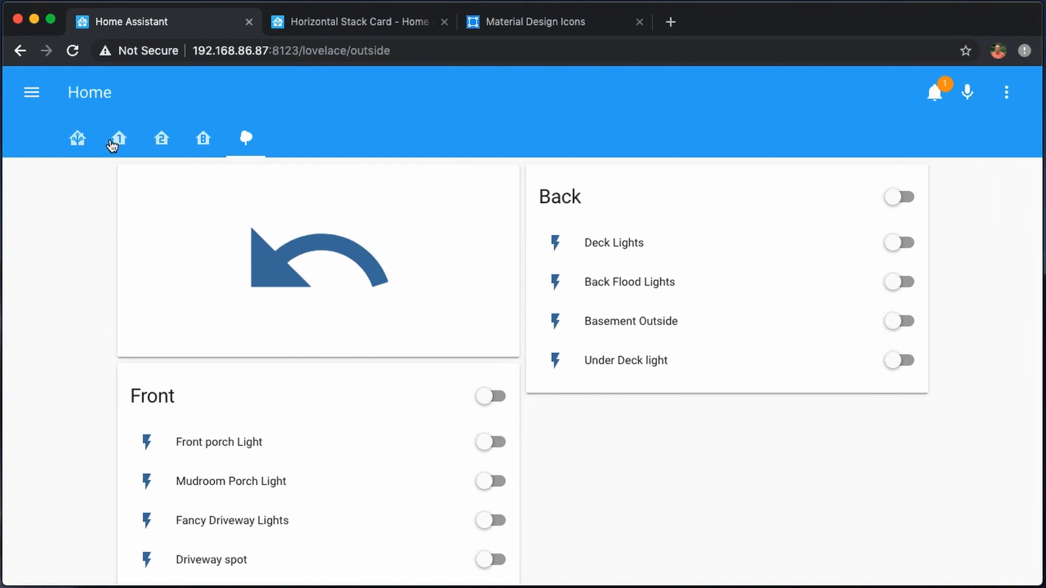
left_click(117, 140)
scroll(351, 375, "down", 15)
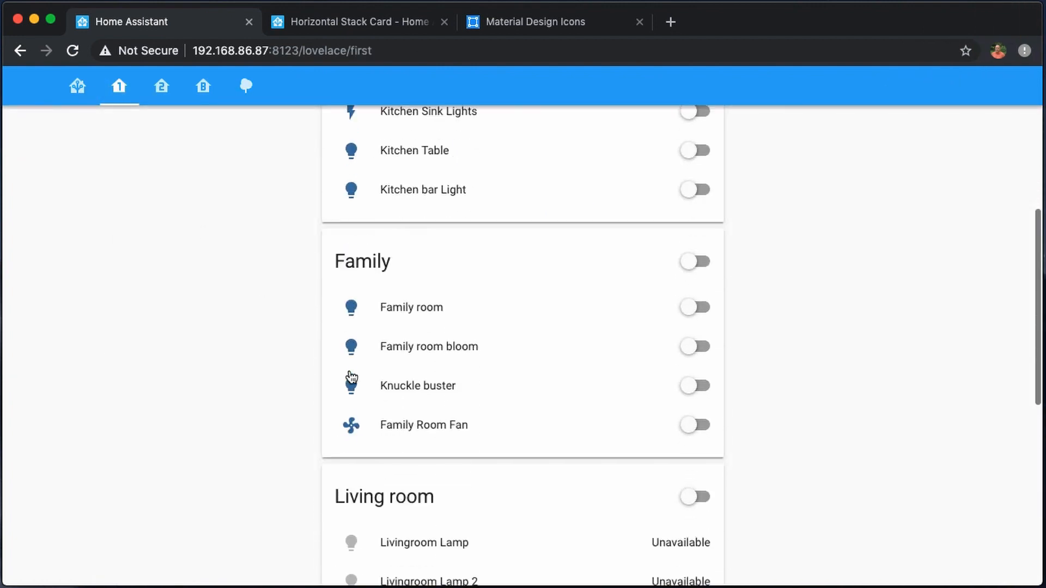
scroll(351, 376, "down", 1)
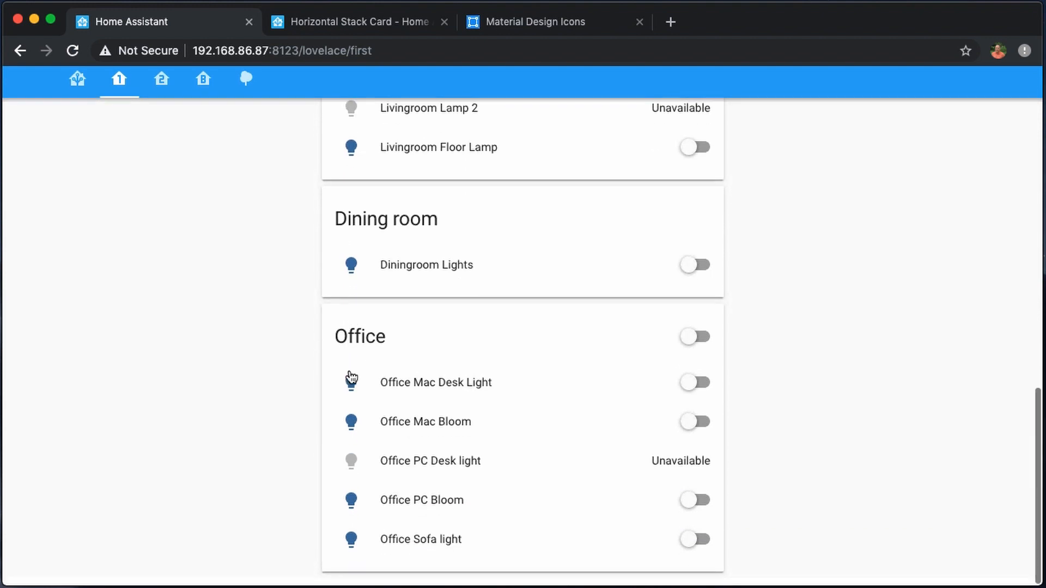
scroll(351, 378, "up", 8)
scroll(352, 376, "up", 6)
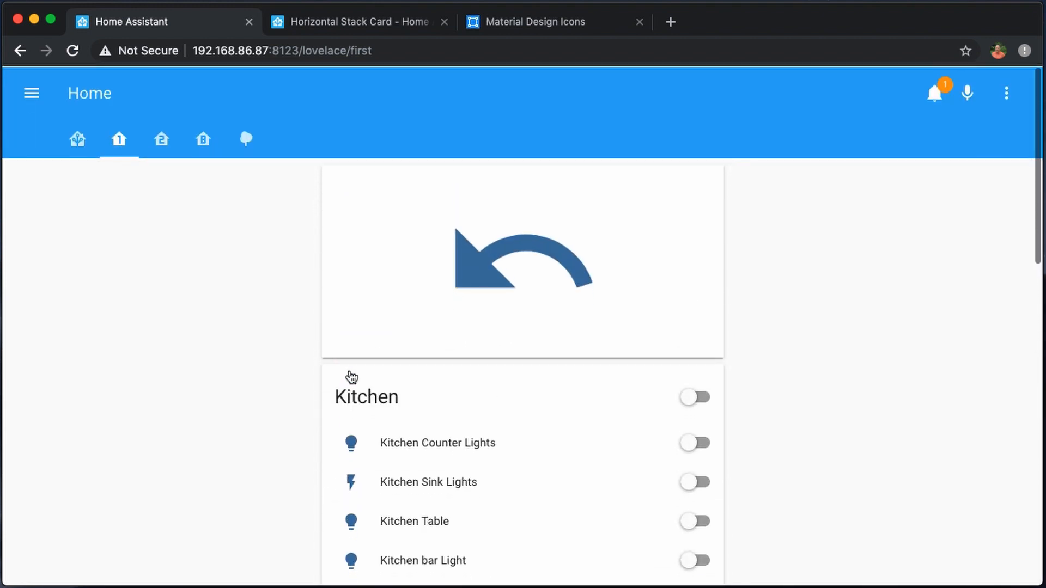
scroll(382, 332, "down", 7)
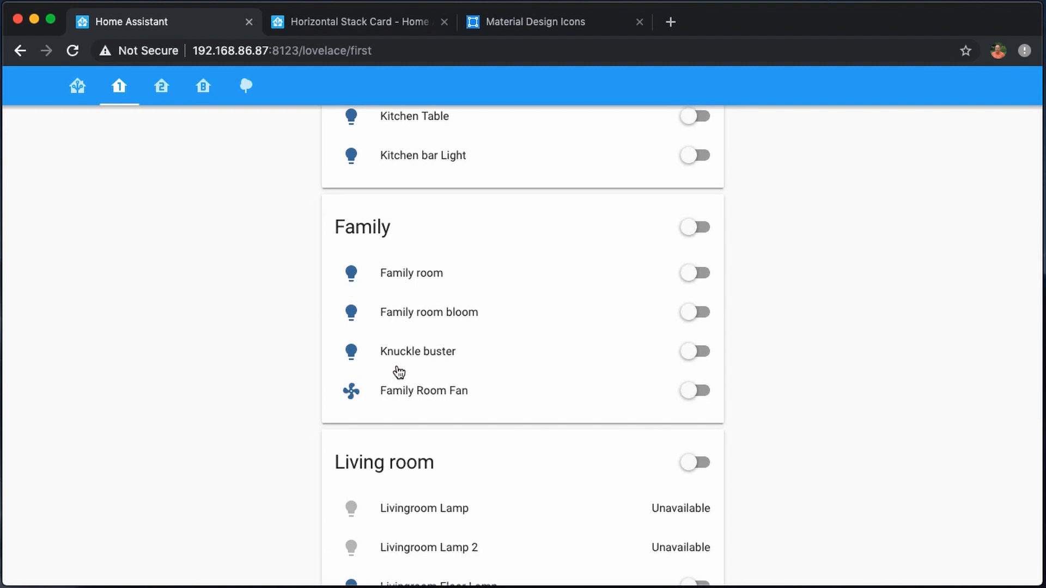
scroll(248, 363, "up", 7)
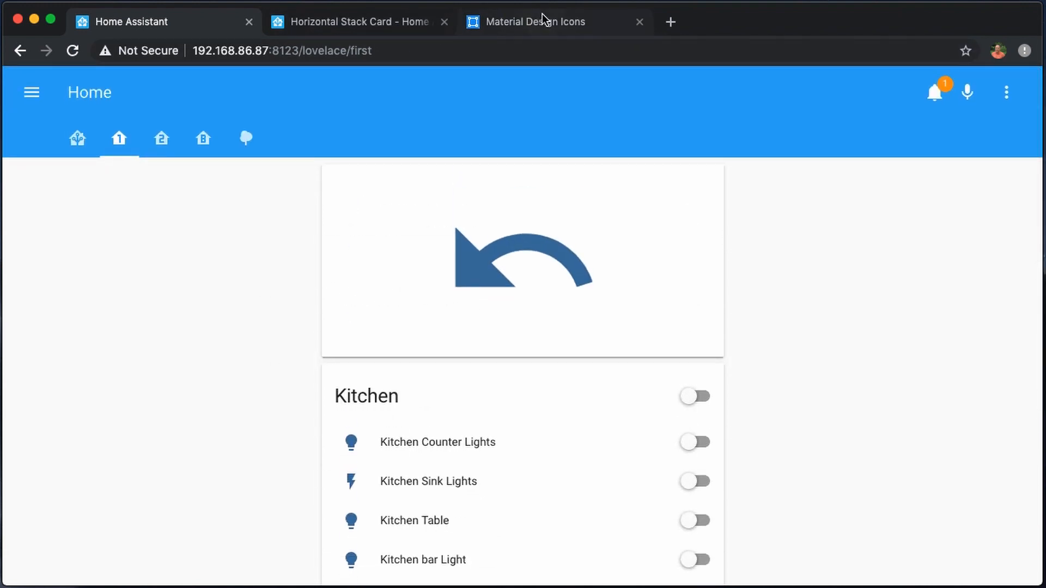
- Look up lamp on the Material Design Icons site, view the table lamp icon's details, and switch back to Home Assistant
left_click(543, 18)
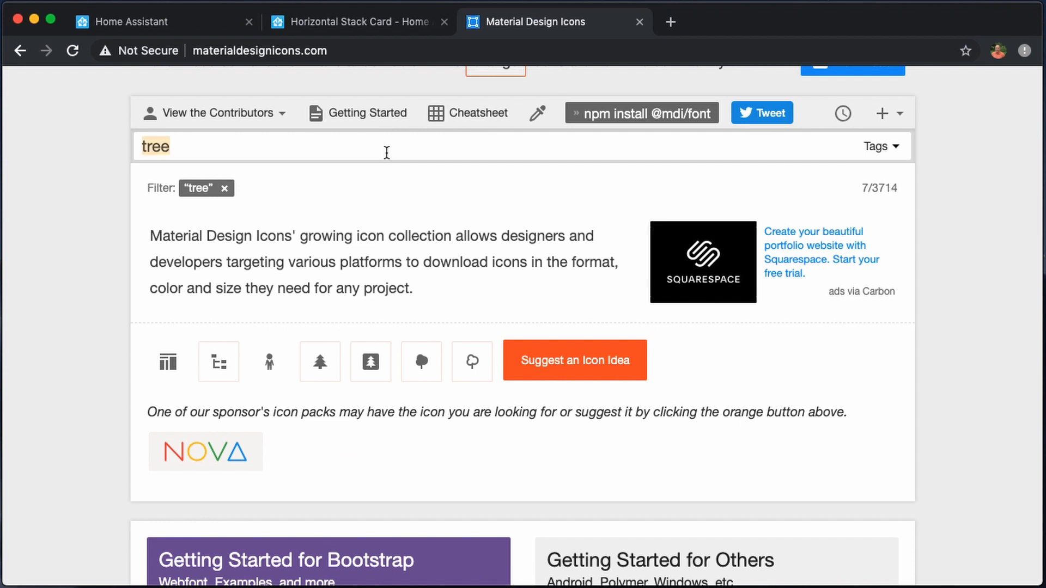
type("lamp")
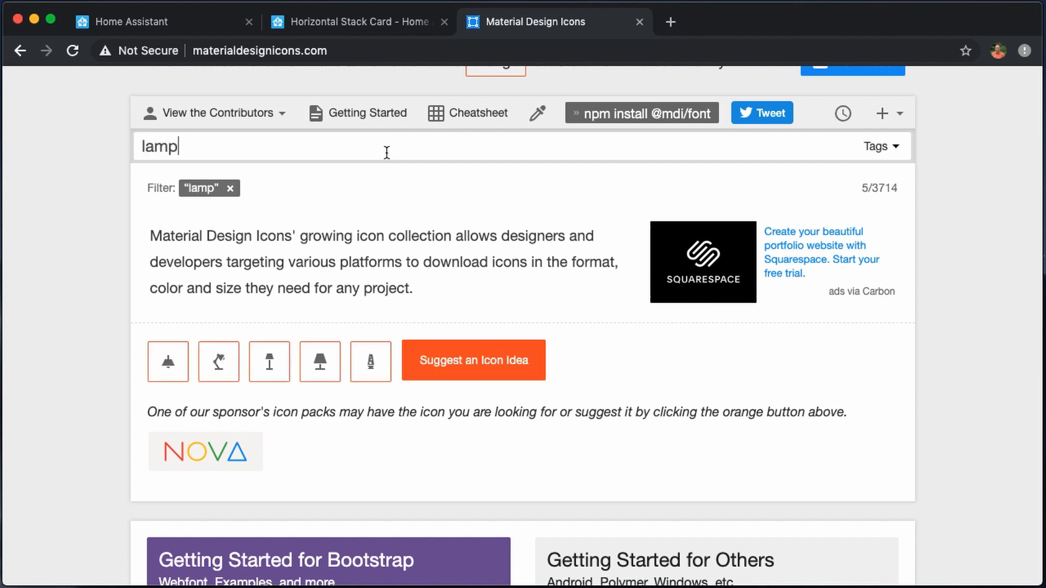
left_click(323, 370)
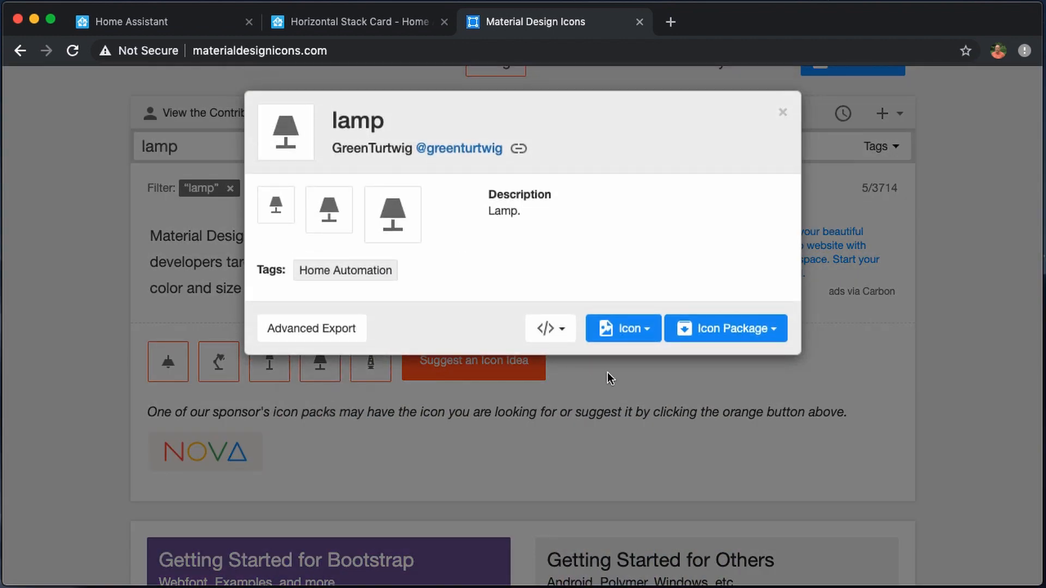
left_click(20, 306)
left_click(140, 21)
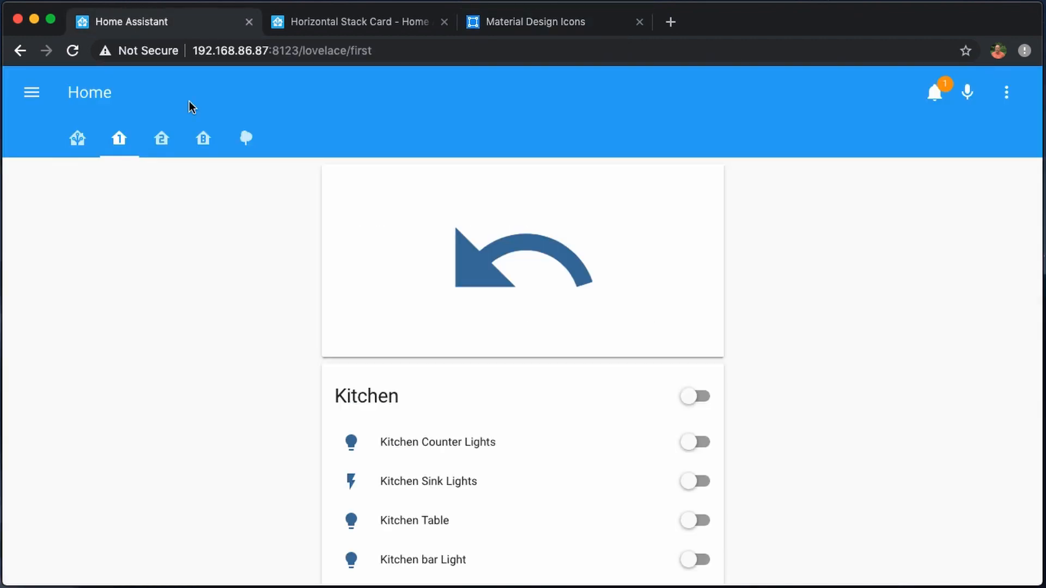
- Put the First Floor view into editing mode and open the Kitchen card's configuration in the code editor
scroll(324, 376, "down", 3)
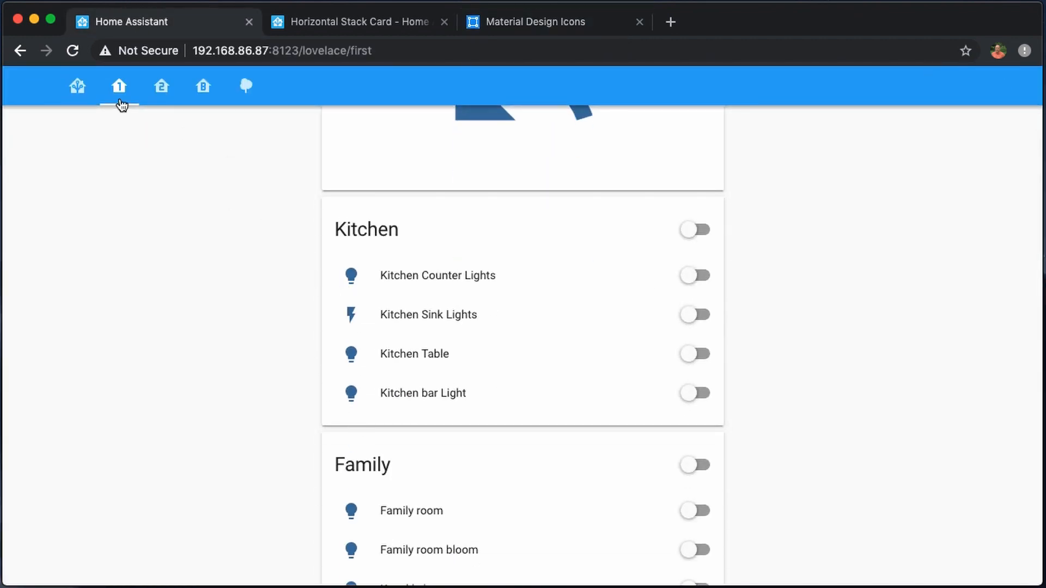
scroll(786, 318, "up", 3)
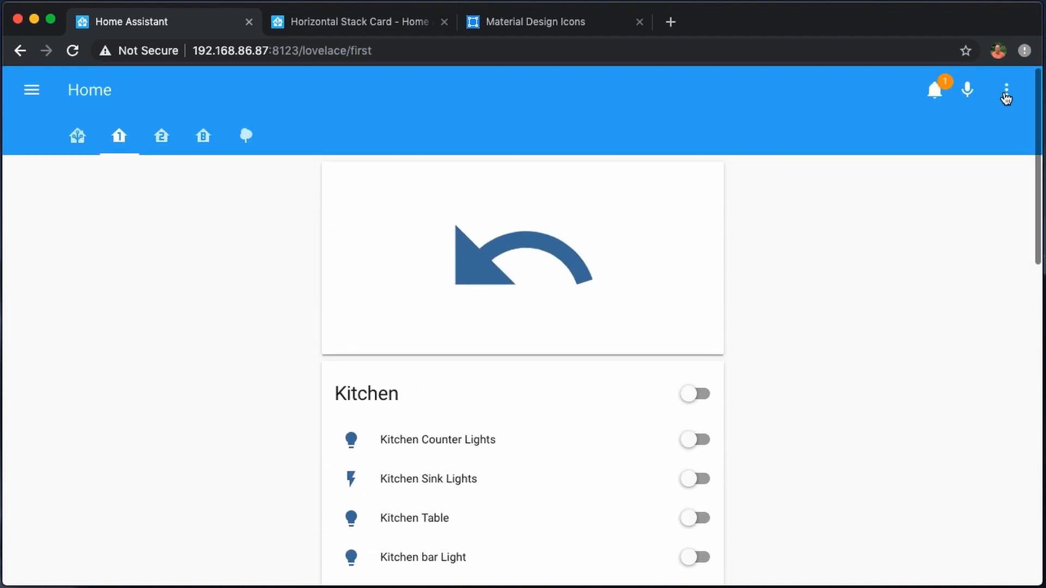
left_click(1024, 90)
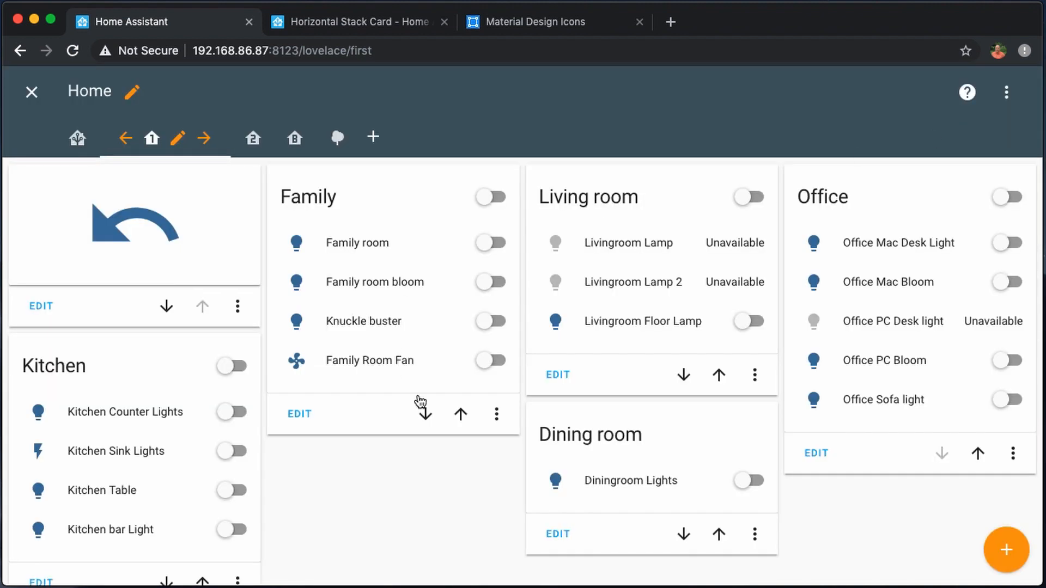
scroll(366, 496, "down", 3)
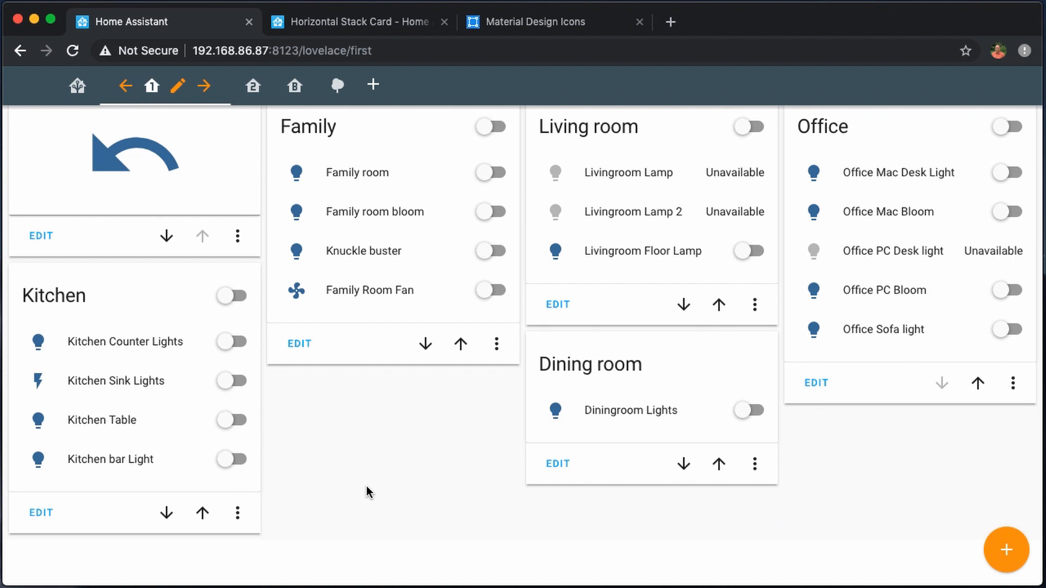
left_click(34, 516)
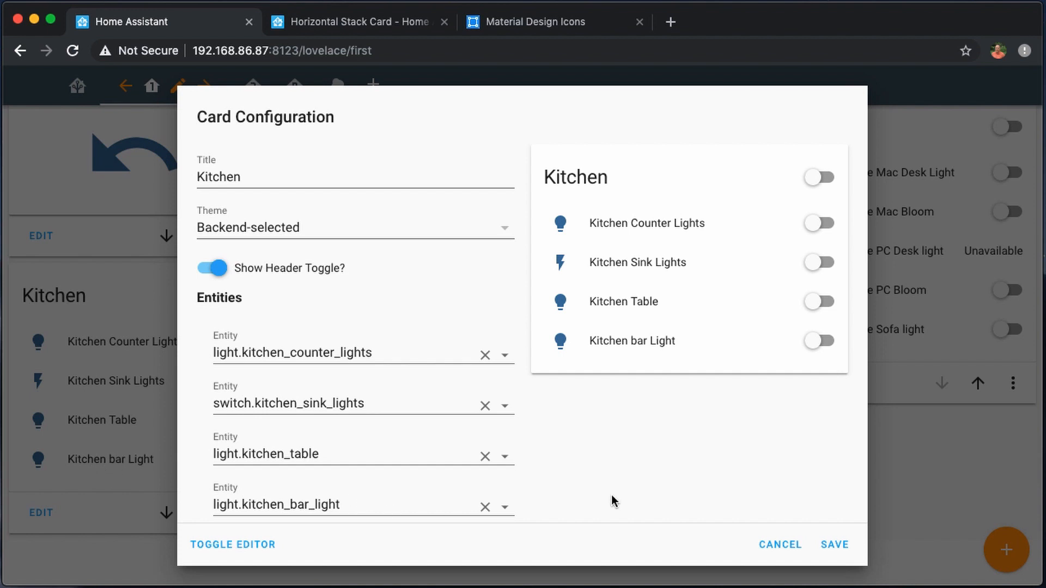
scroll(630, 499, "down", 2)
left_click(224, 551)
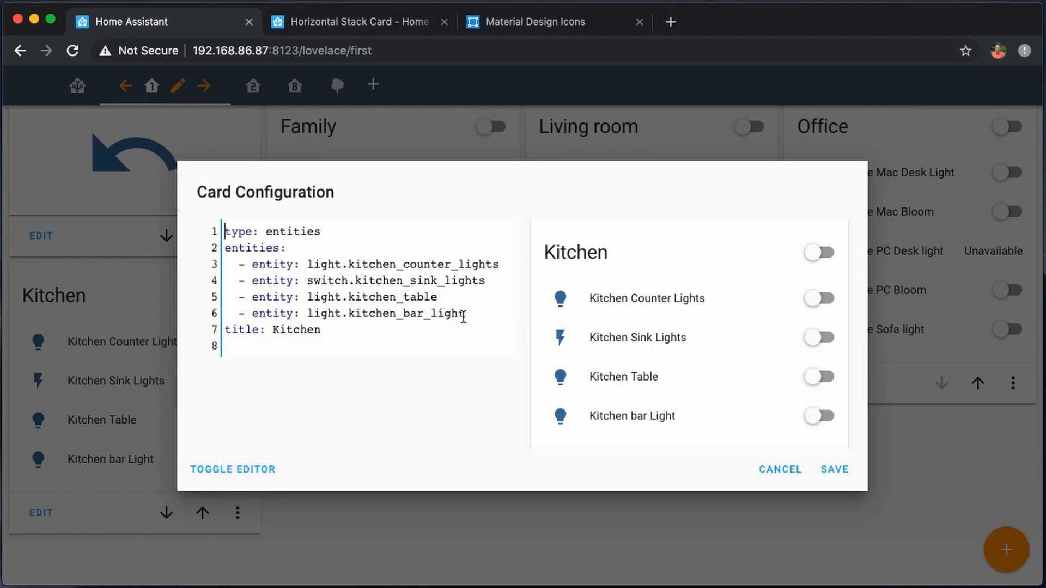
- Give light.kitchen_bar_light the icon mdi:lamp in the Kitchen card's code, save the card, and exit dashboard editing
key("Return")
type("icon:")
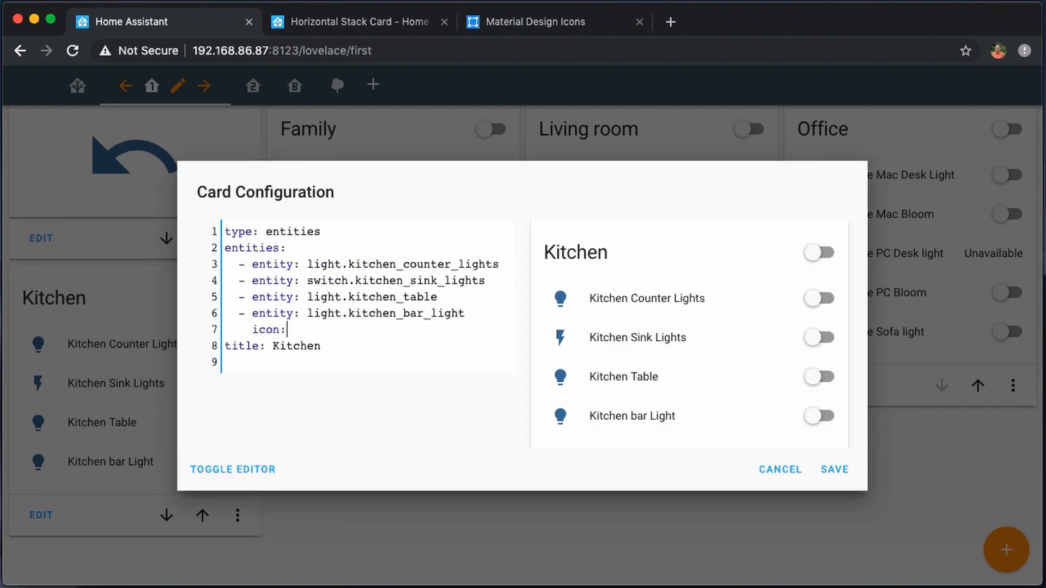
type(" mdi:lamp")
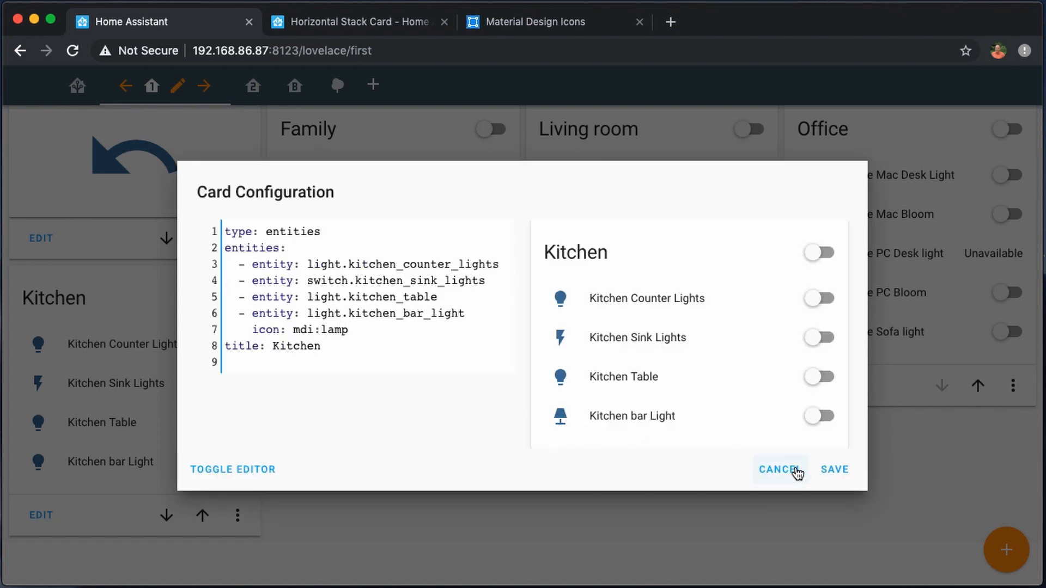
left_click(845, 475)
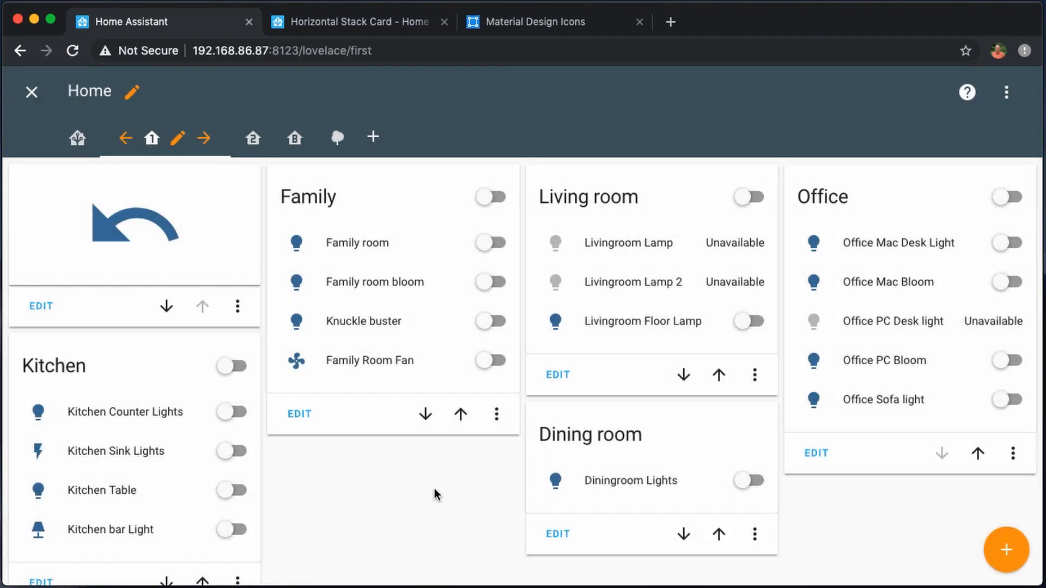
scroll(435, 493, "down", 2)
scroll(436, 493, "up", 2)
left_click(31, 93)
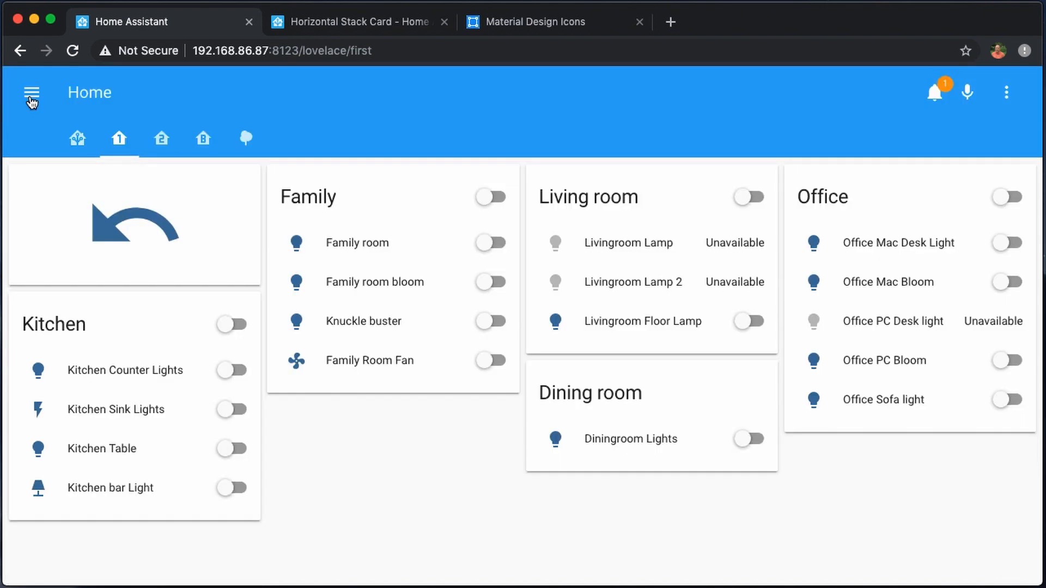